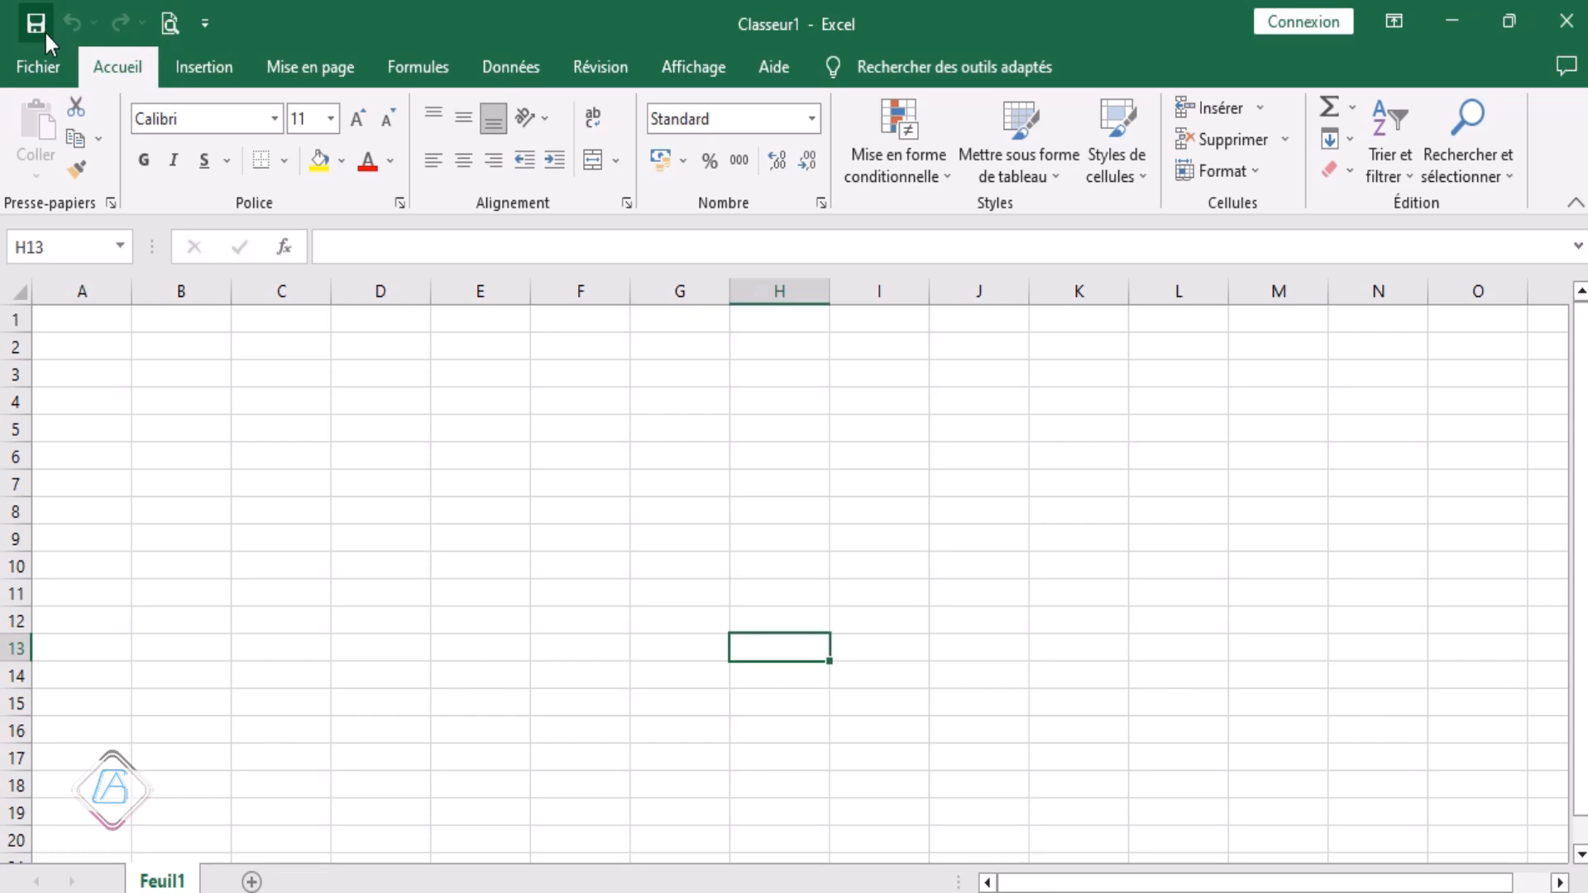
Step: Add the Impression rapide command to the Quick Access Toolbar
left_click(205, 25)
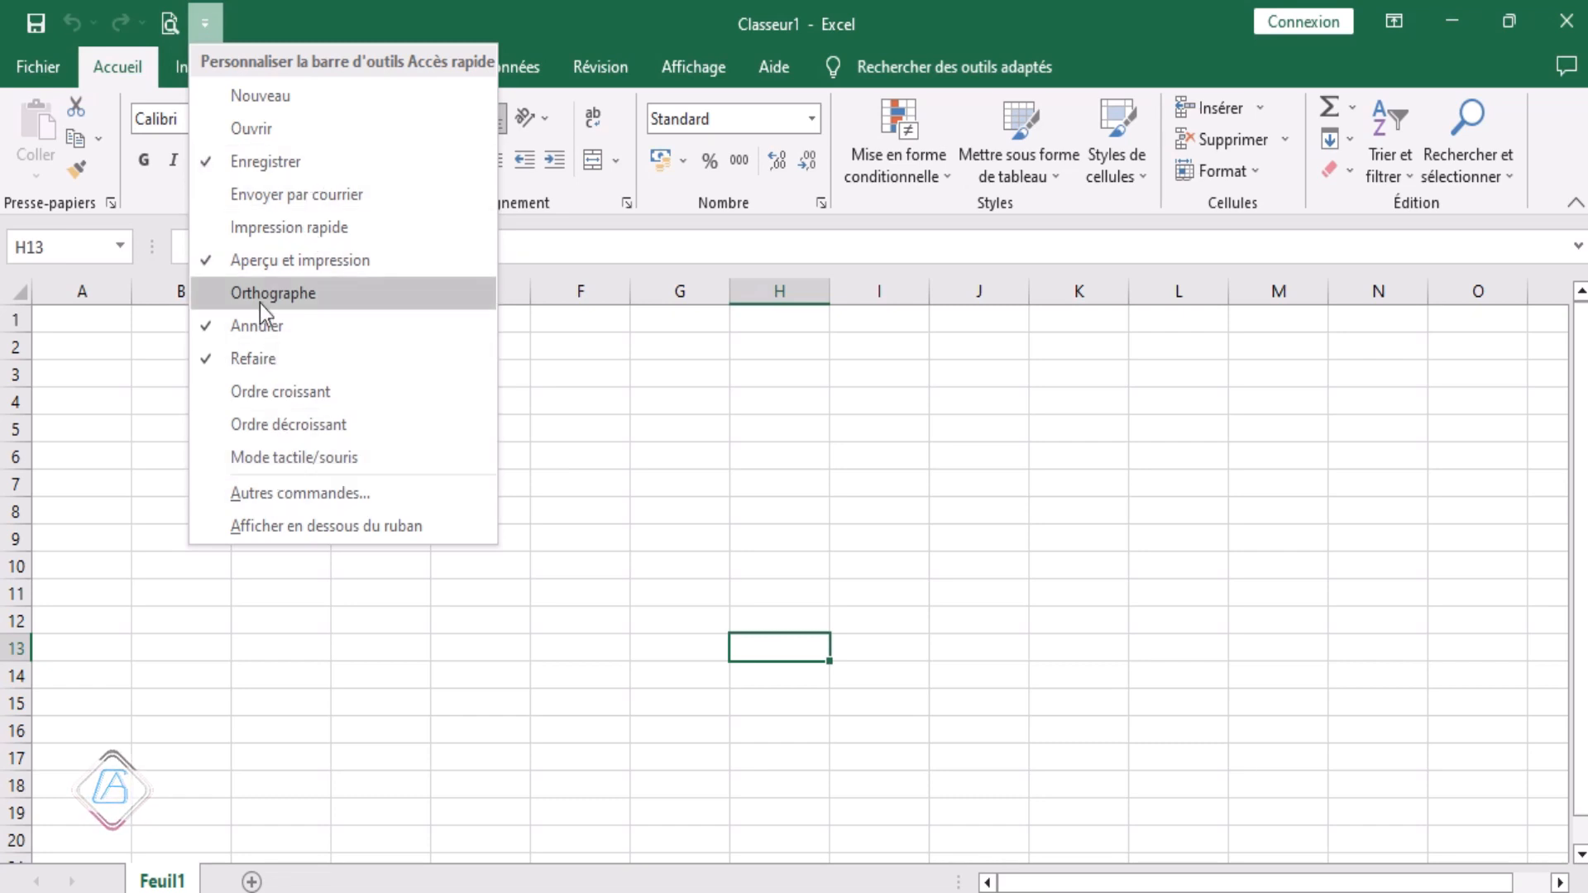
left_click(295, 223)
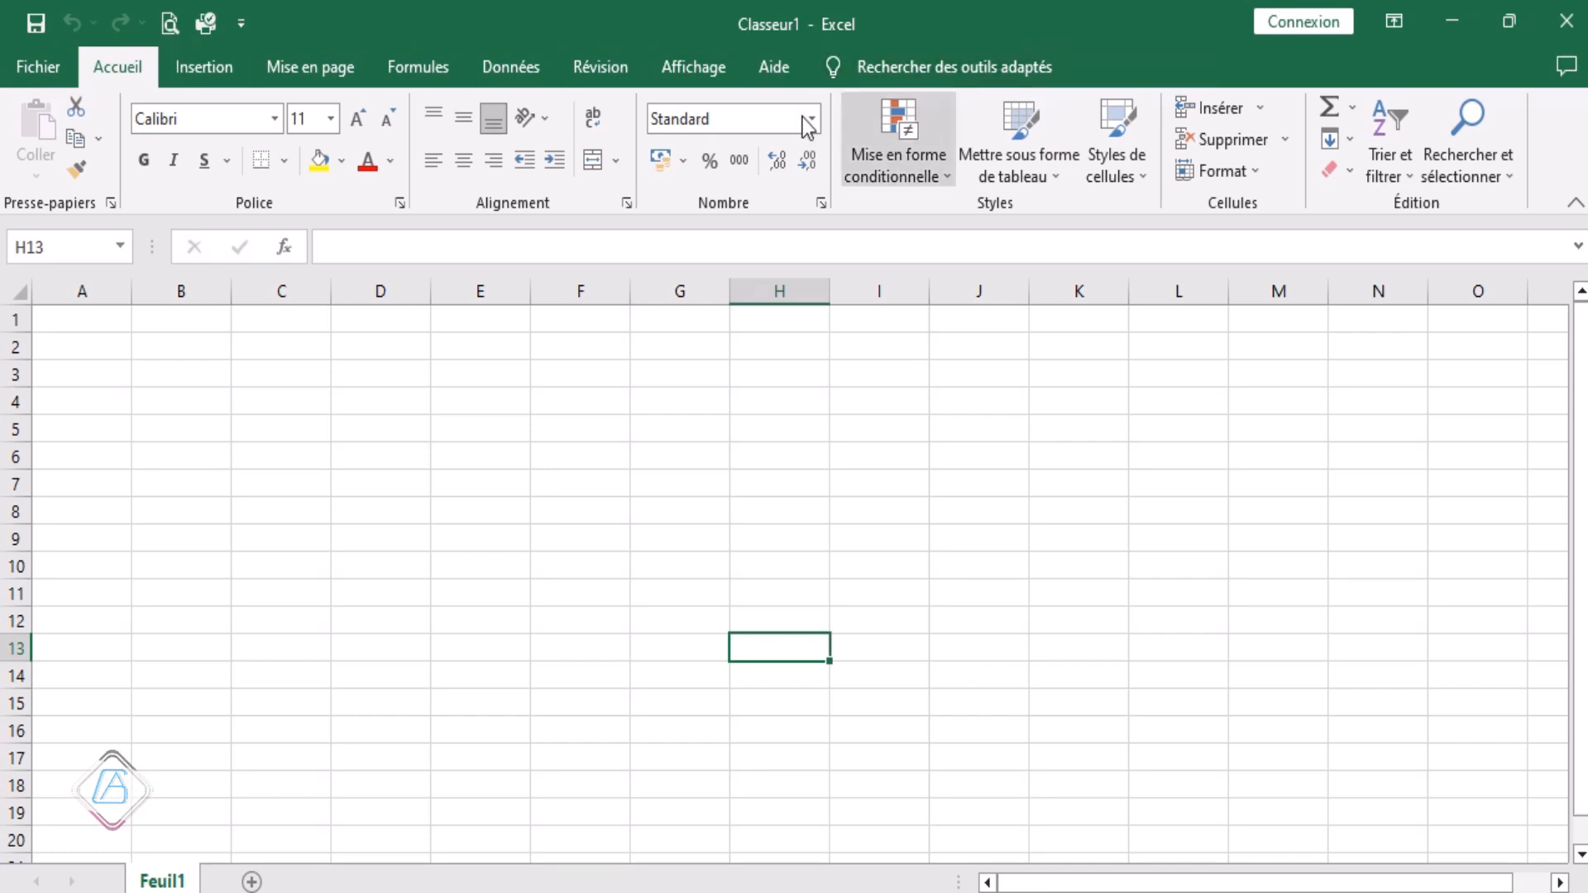
left_click(33, 71)
key("Escape")
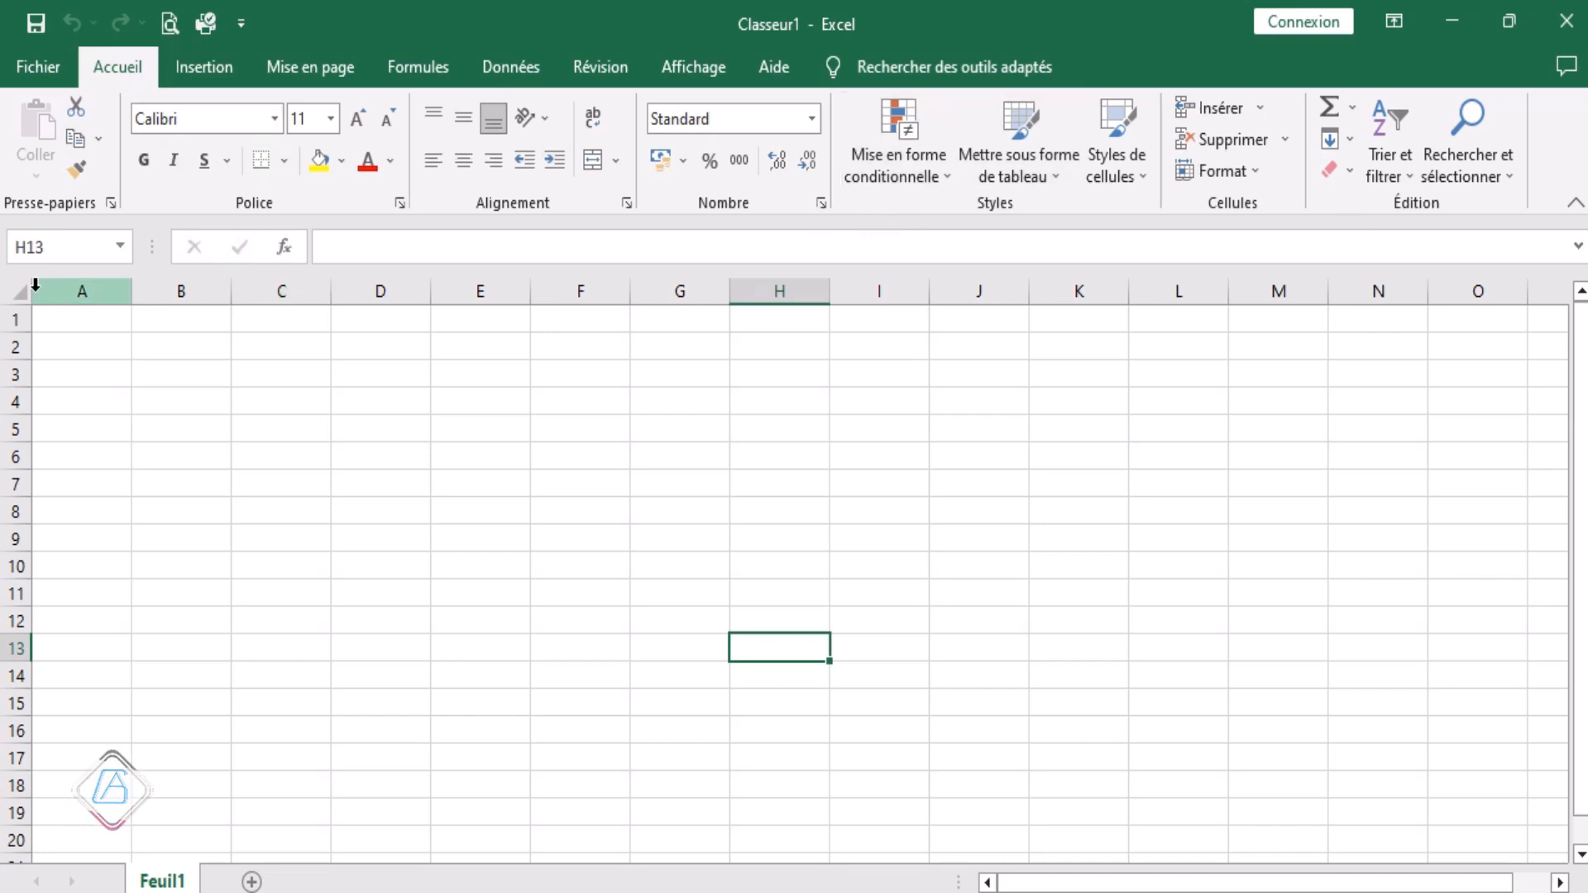
left_click(51, 247)
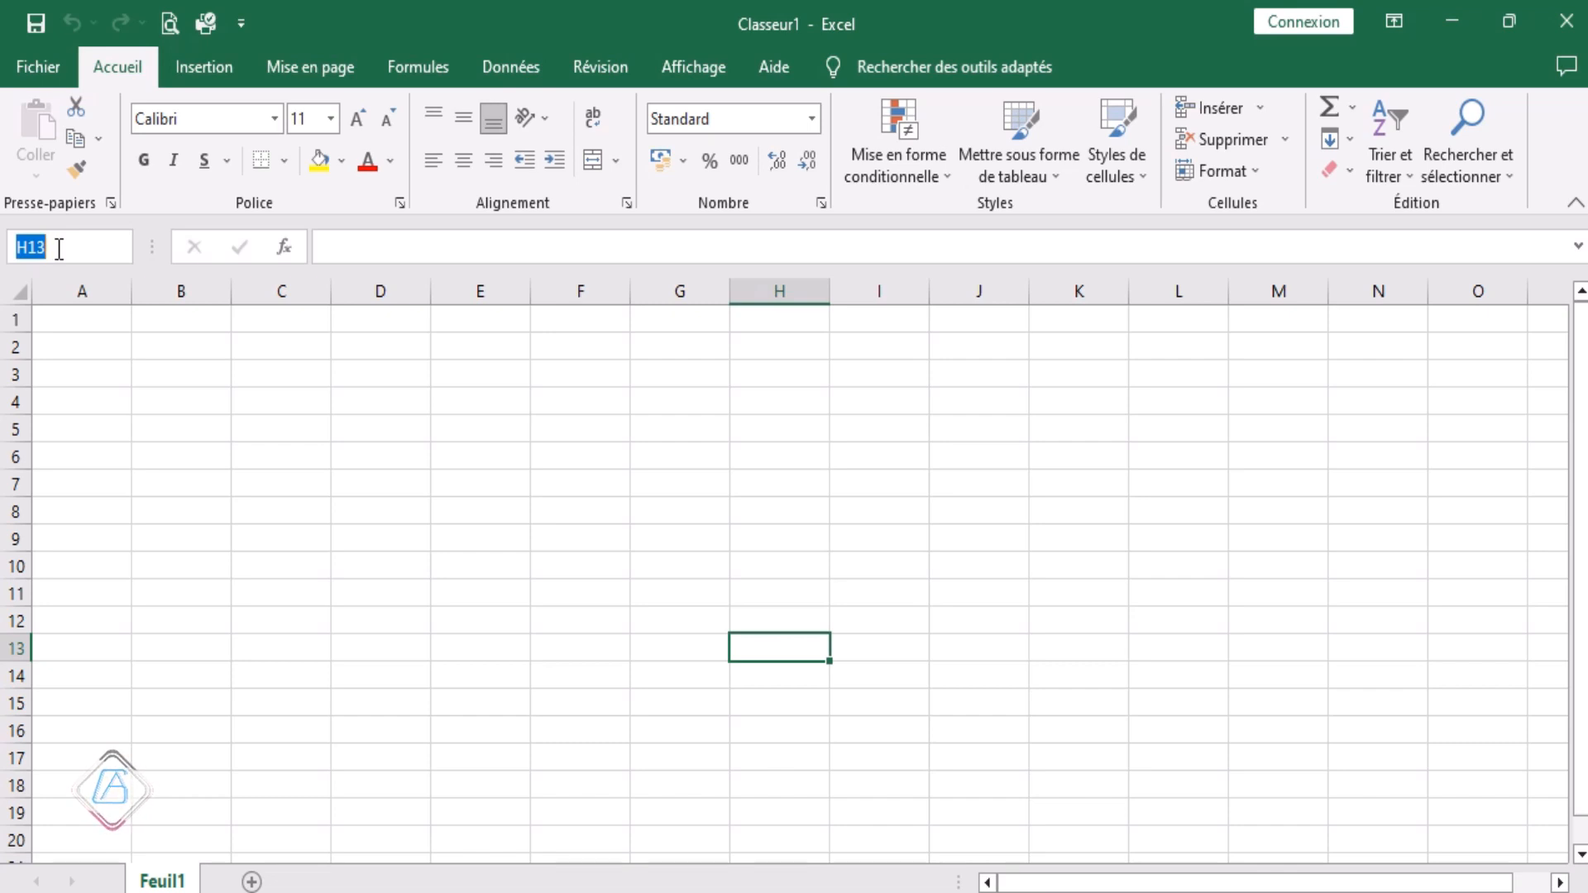
left_click(355, 252)
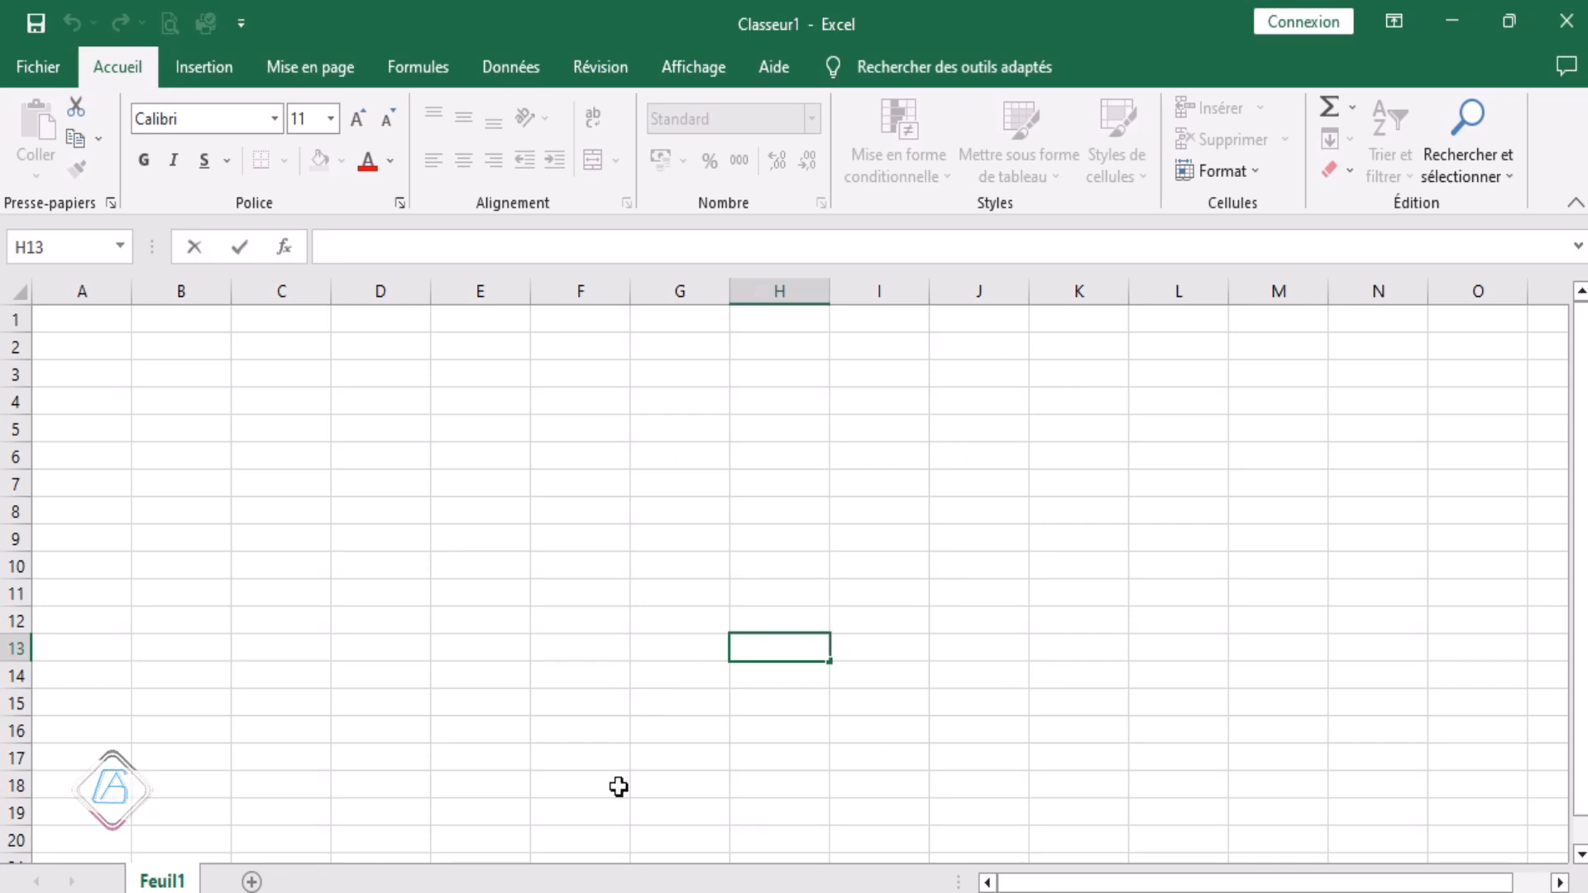
left_click(778, 530)
left_click(498, 707)
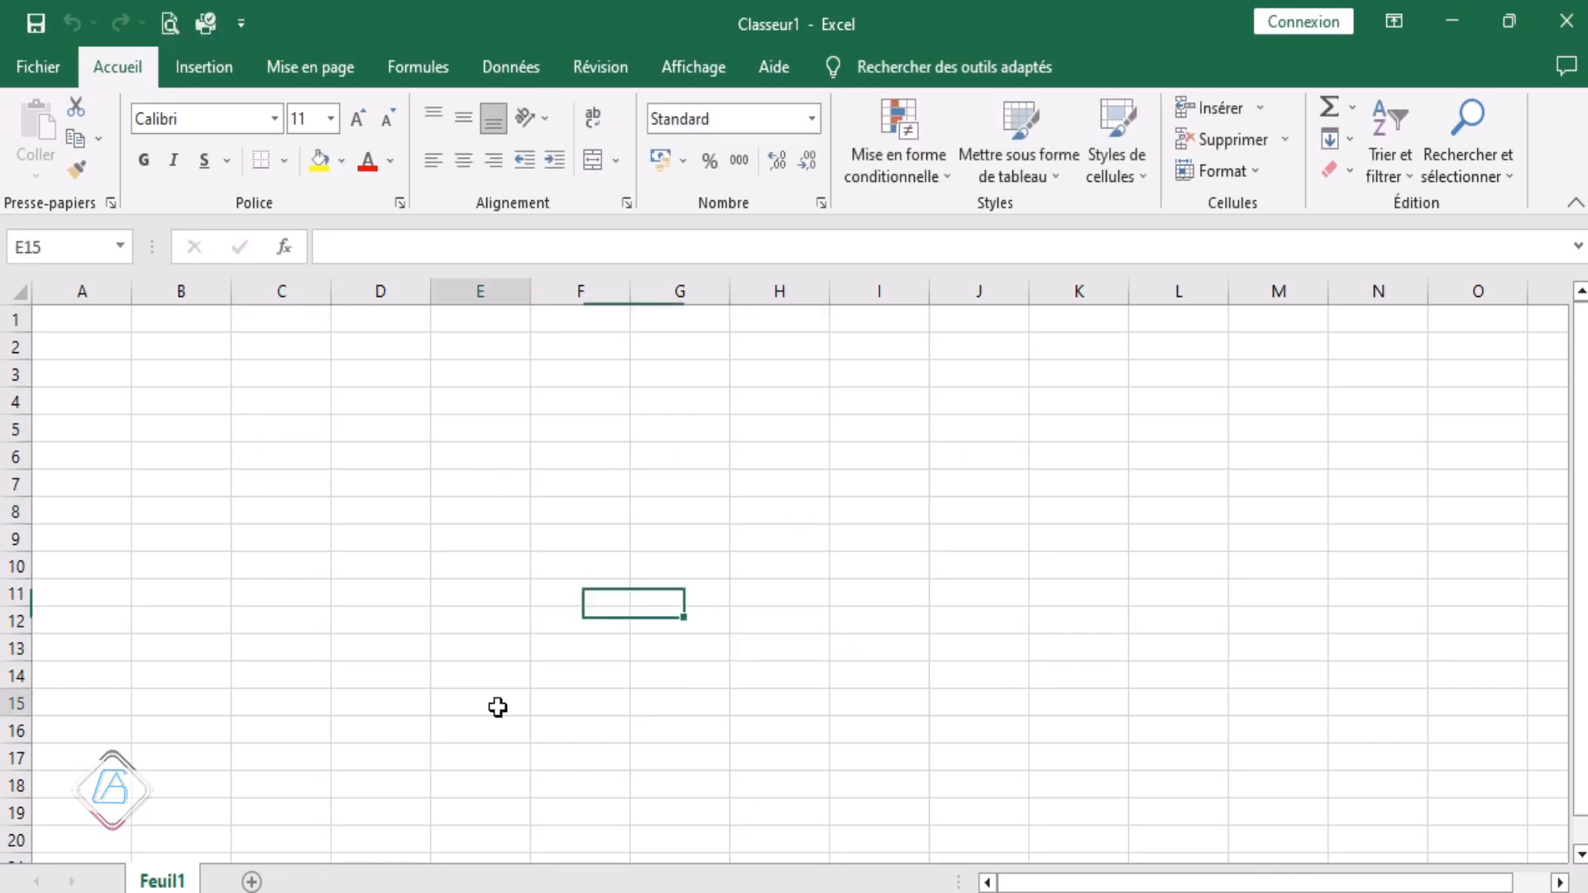
left_click(706, 572)
left_click(975, 674)
left_click(577, 642)
left_click(487, 568)
left_click(369, 596)
left_click(289, 622)
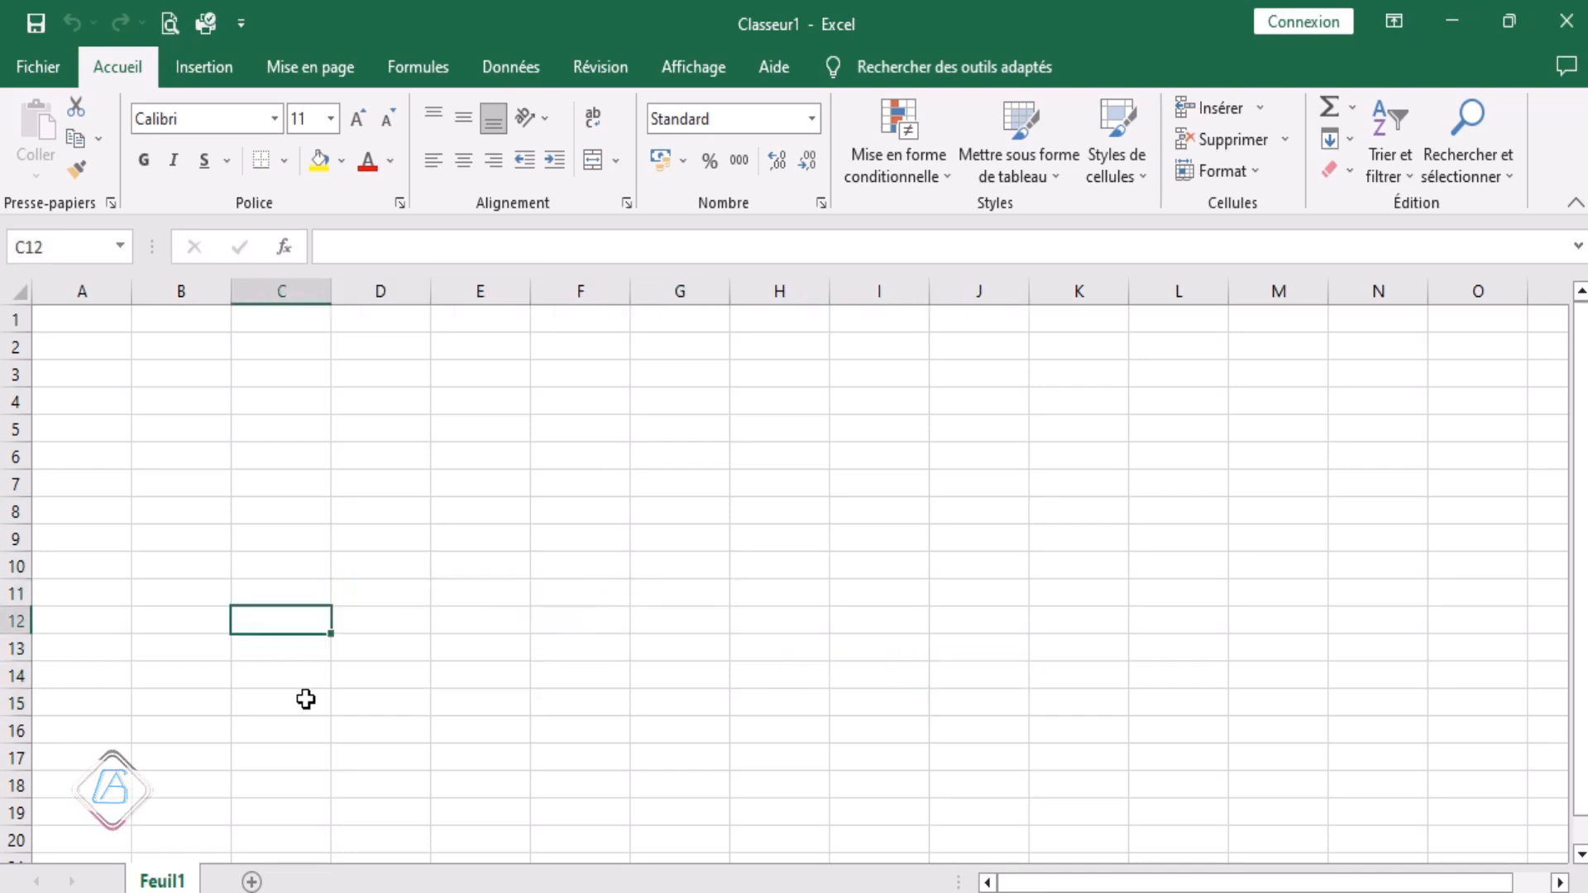
left_click(305, 699)
left_click(786, 700)
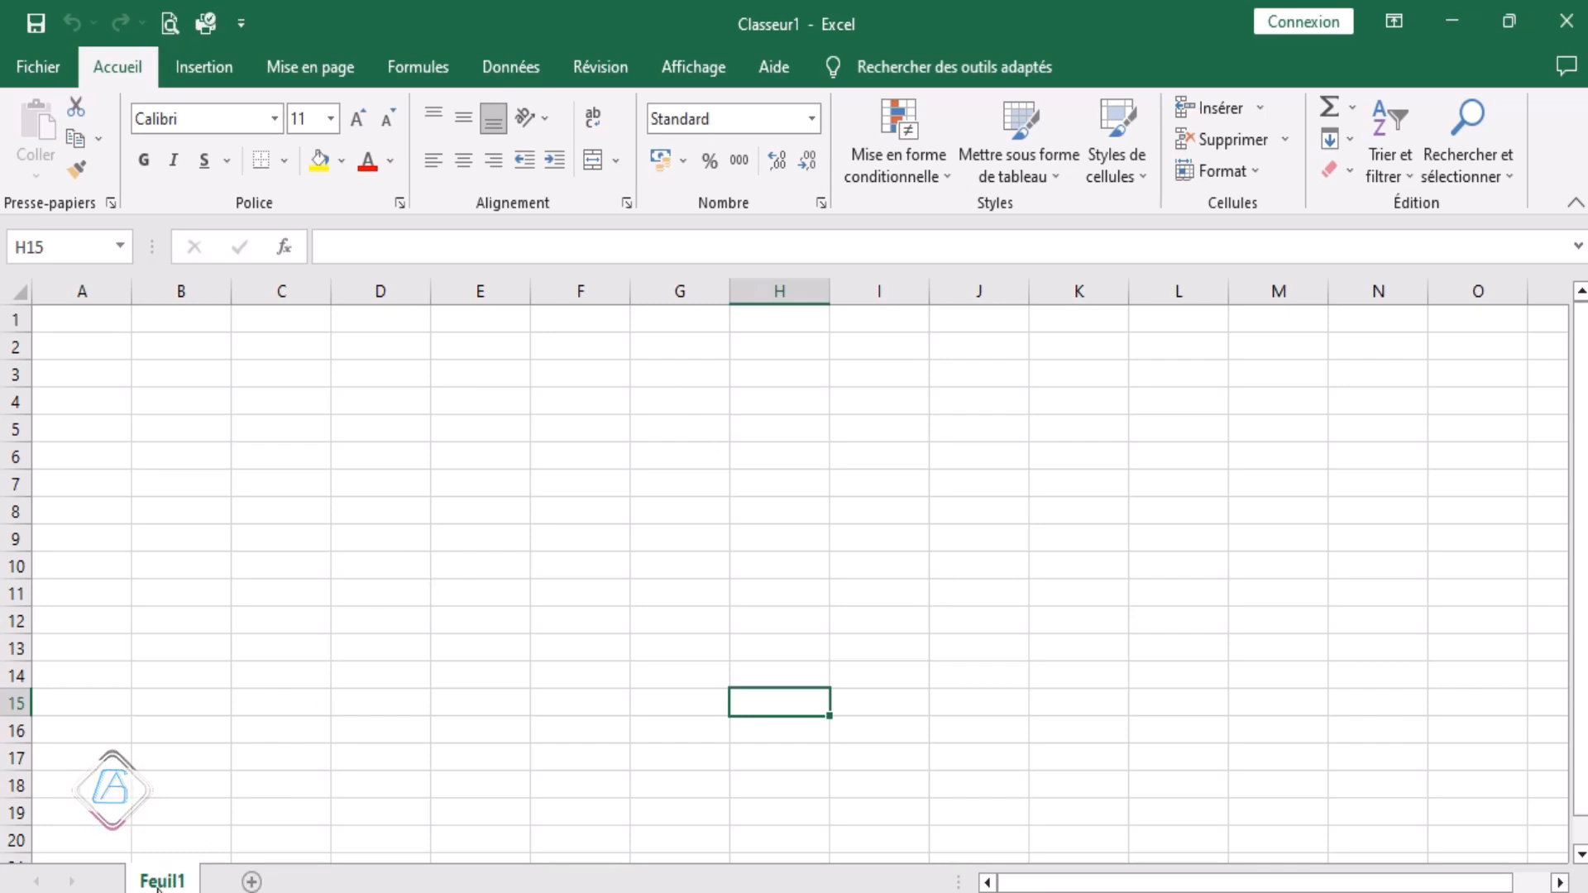
Step: Insert a new worksheet after Feuil1 and rename it "ville"
left_click(252, 882)
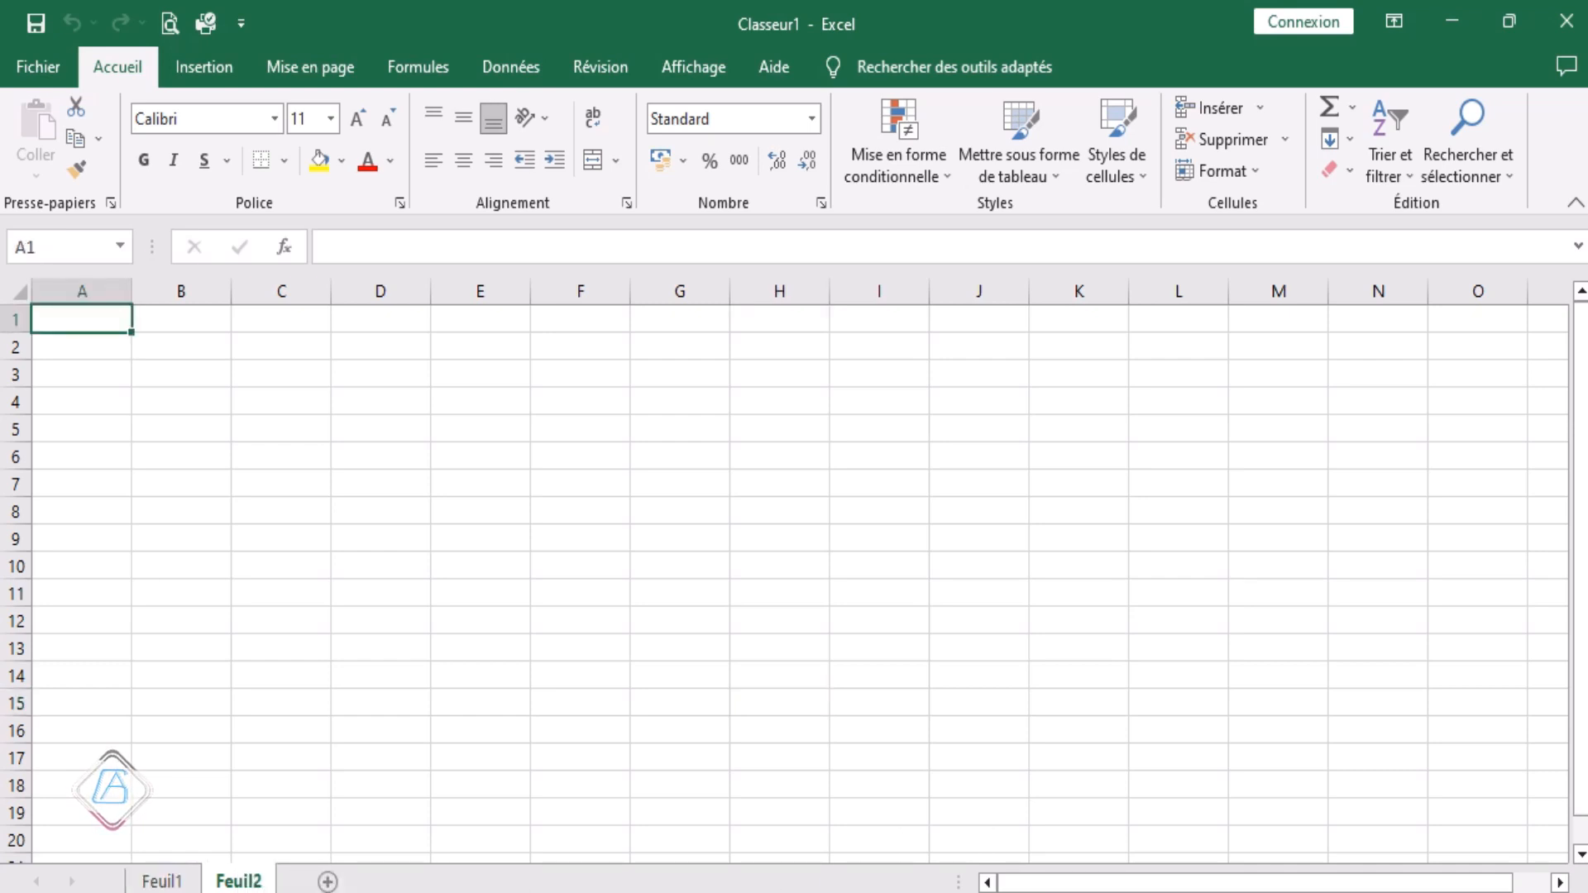
double_click(240, 881)
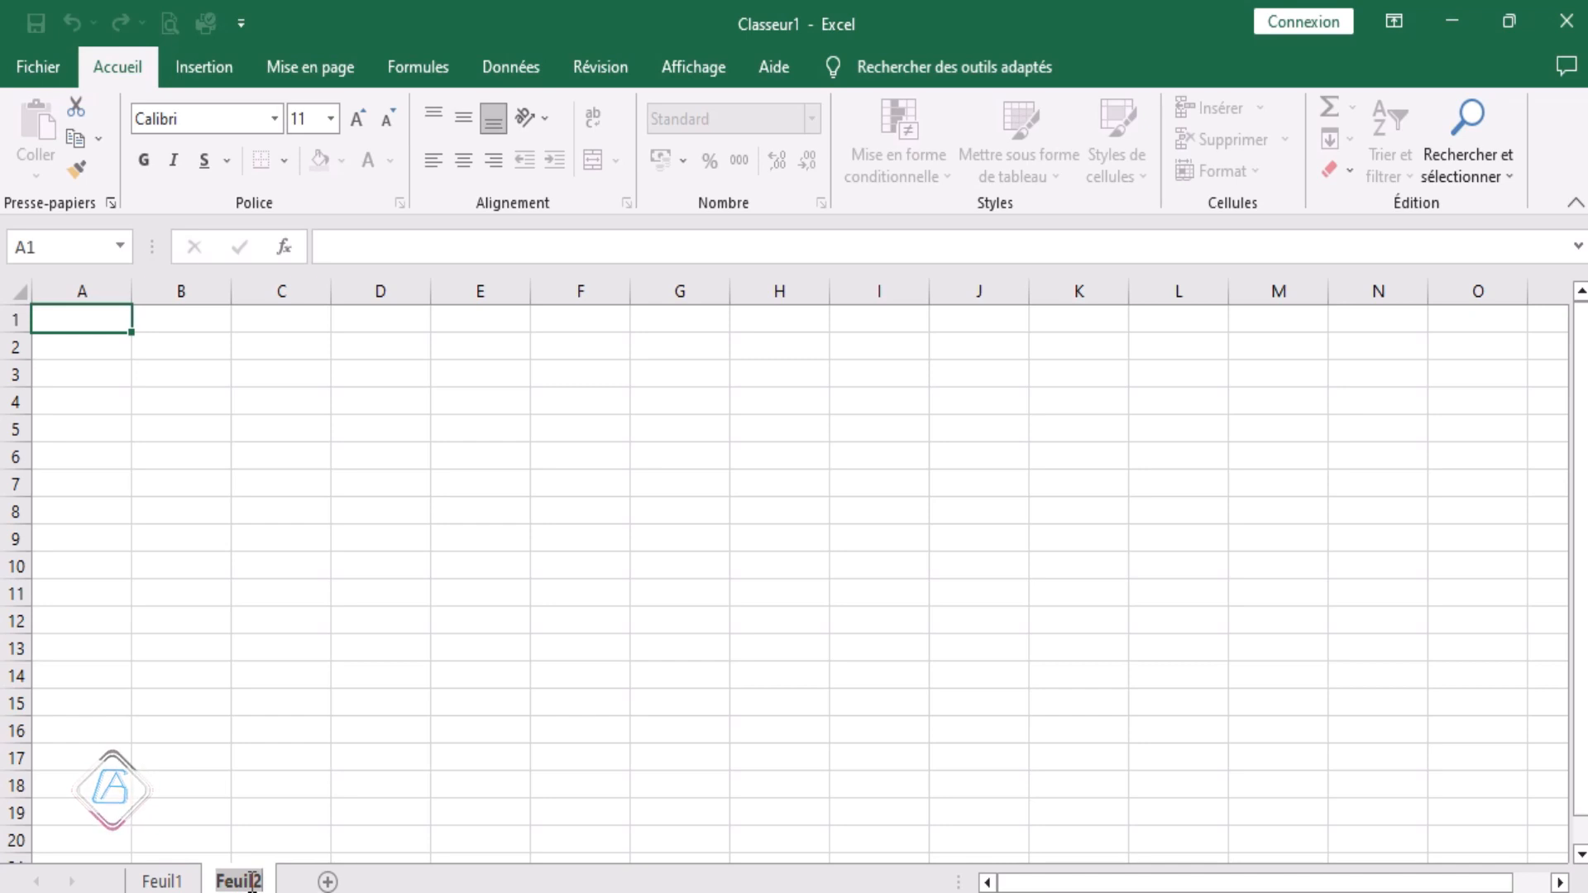
type("ville")
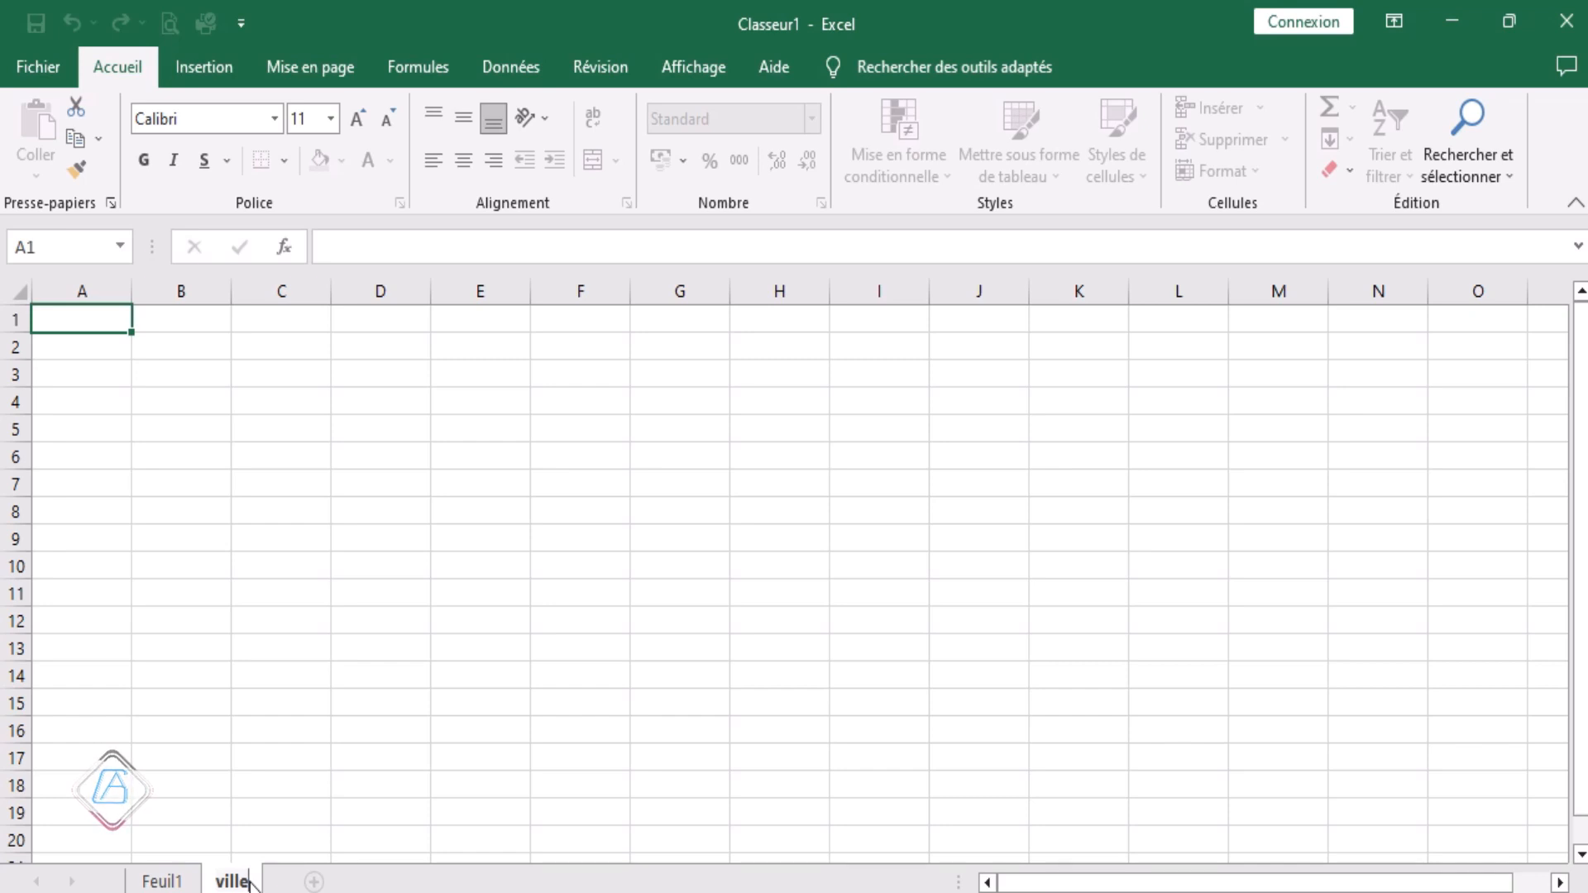
key("Return")
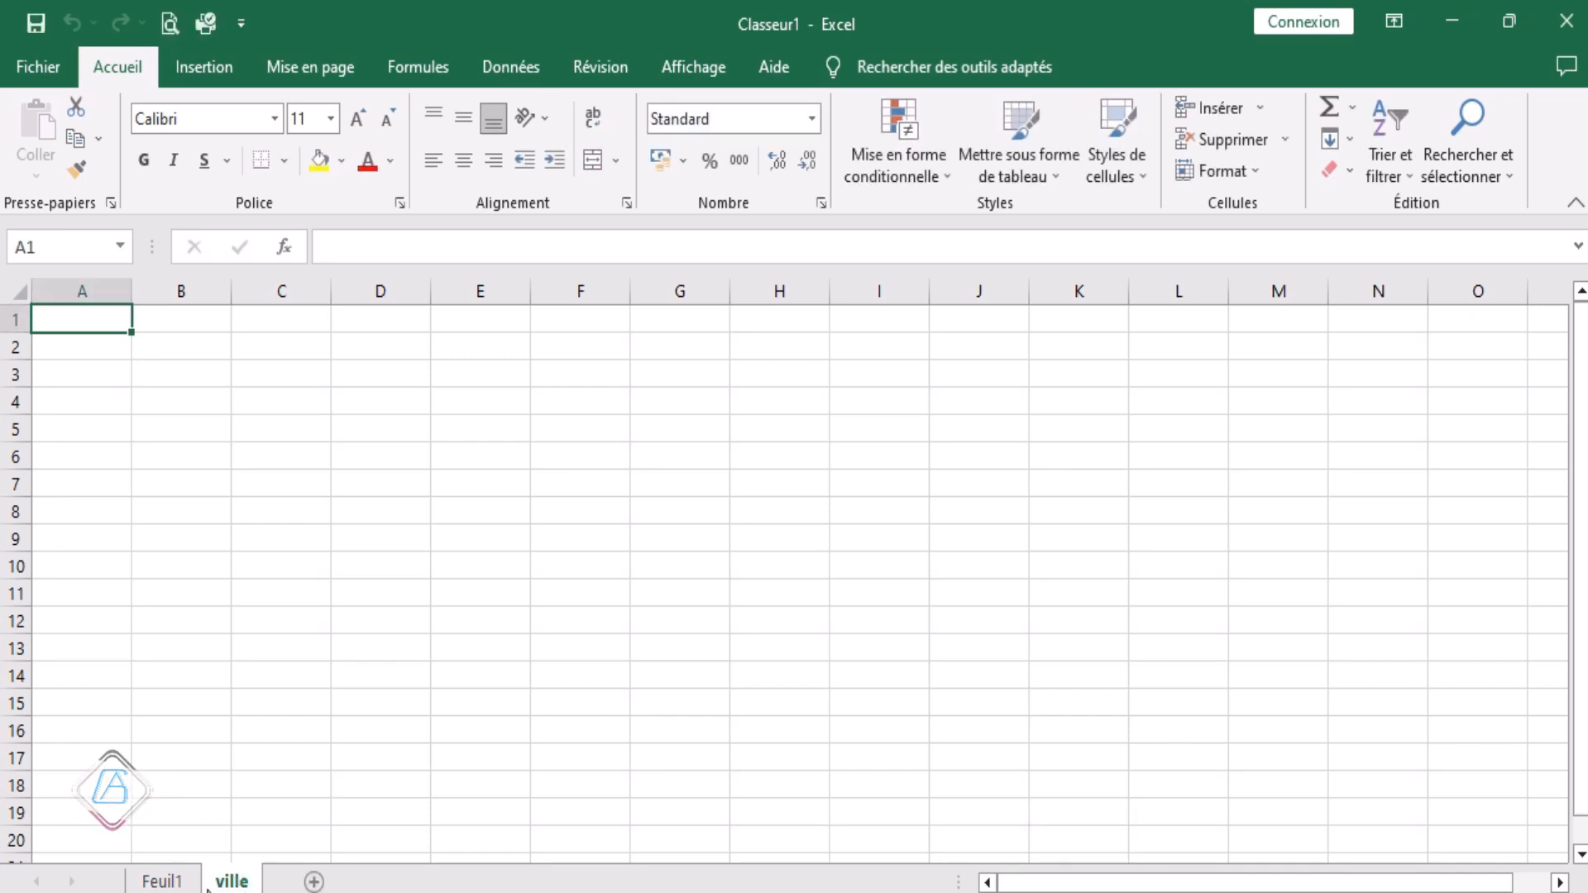
key("ctrl+Page_Up")
left_click(237, 881)
double_click(233, 881)
left_click(235, 790)
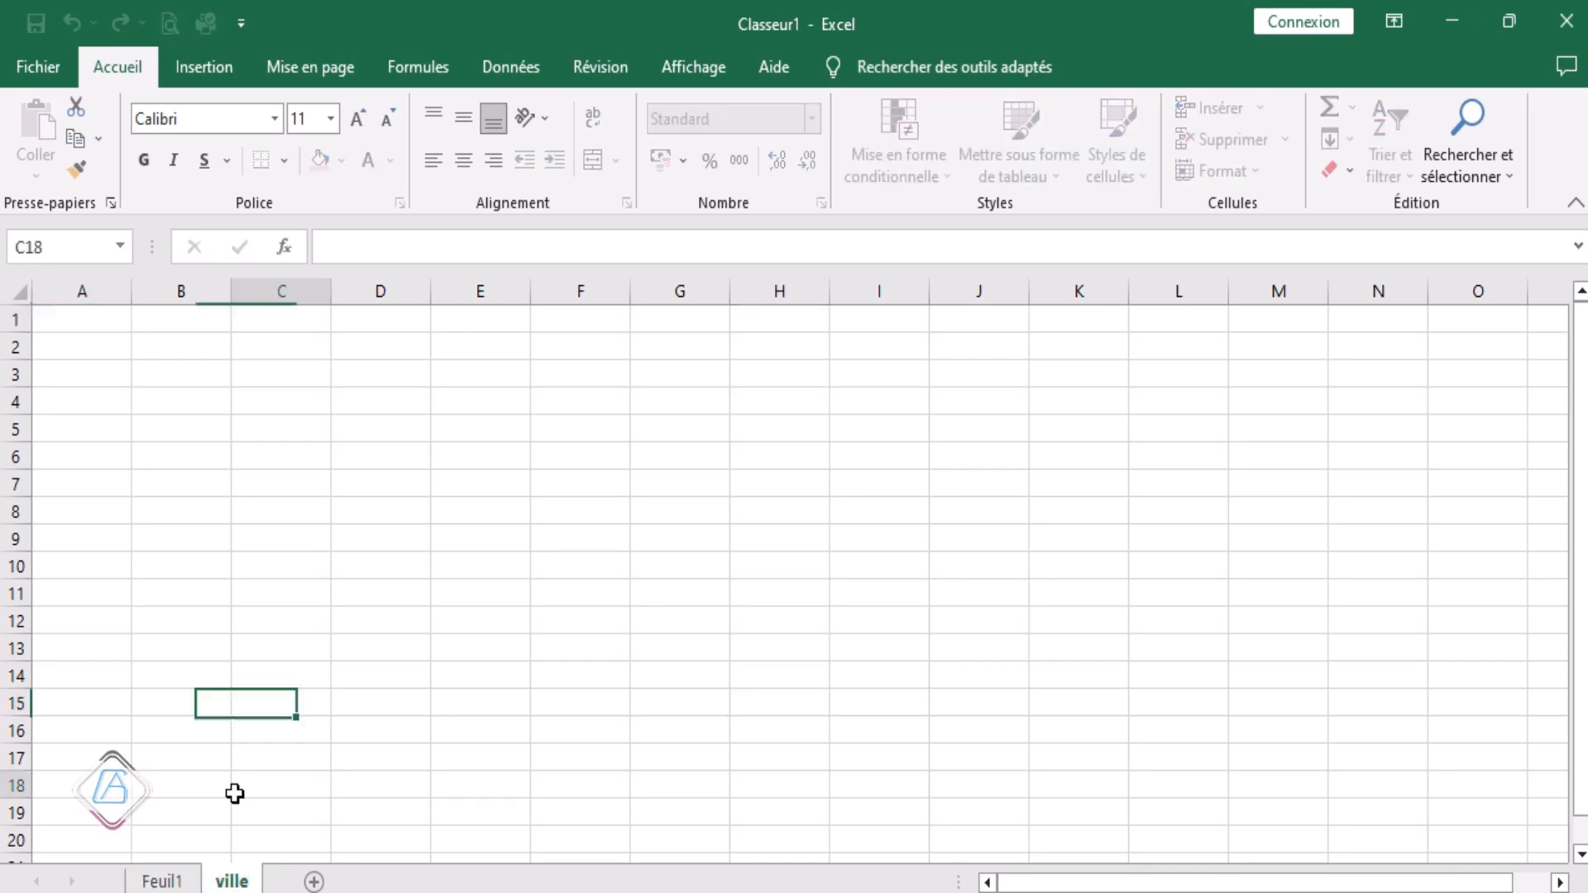
right_click(234, 882)
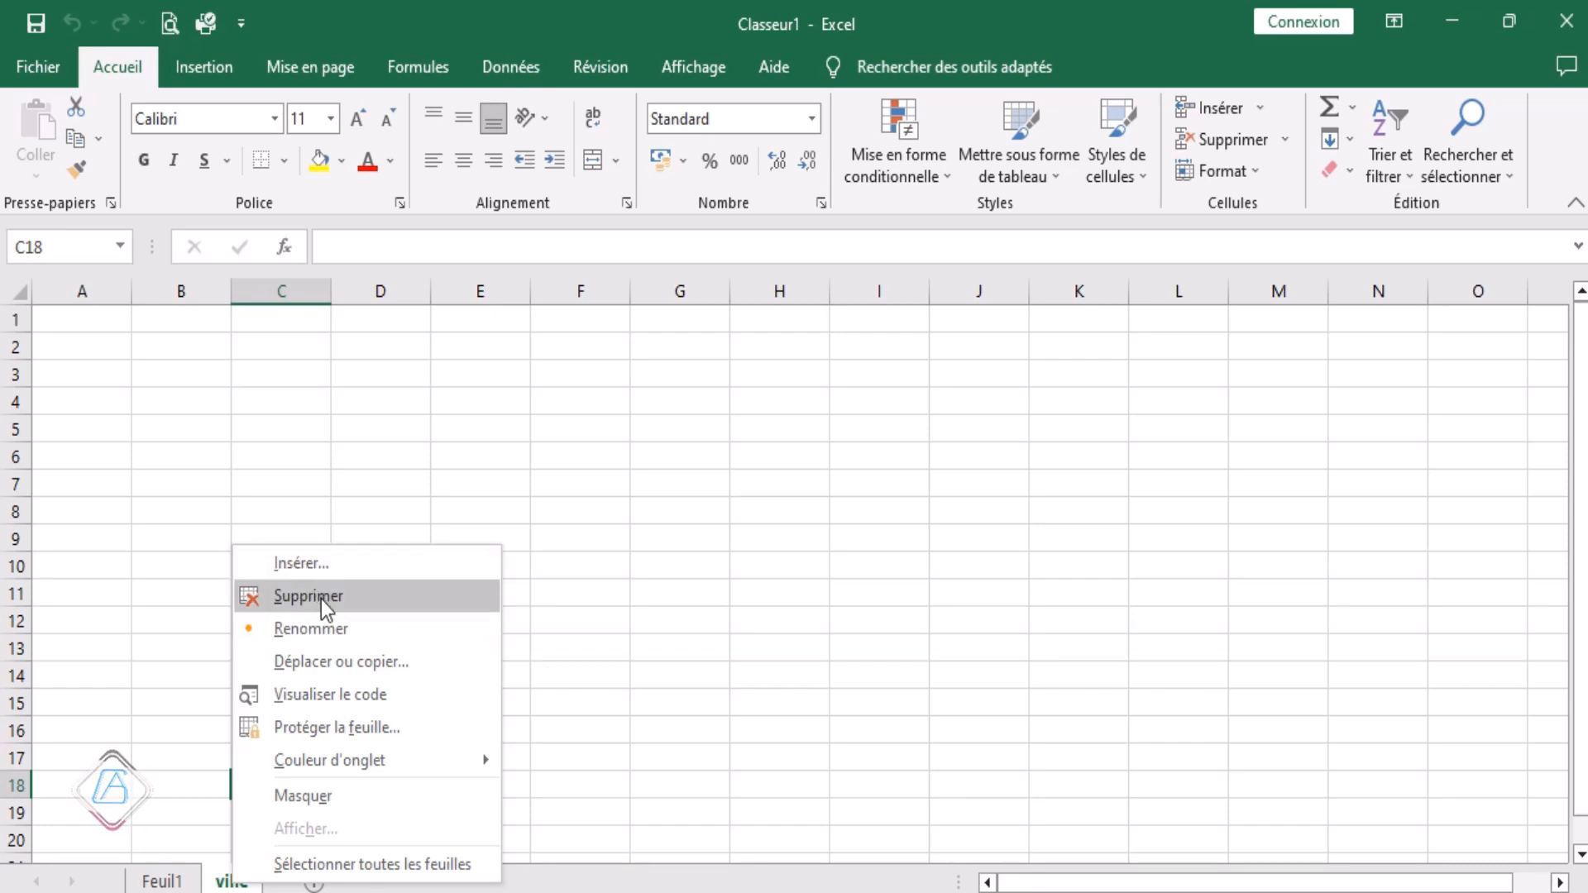
left_click(141, 790)
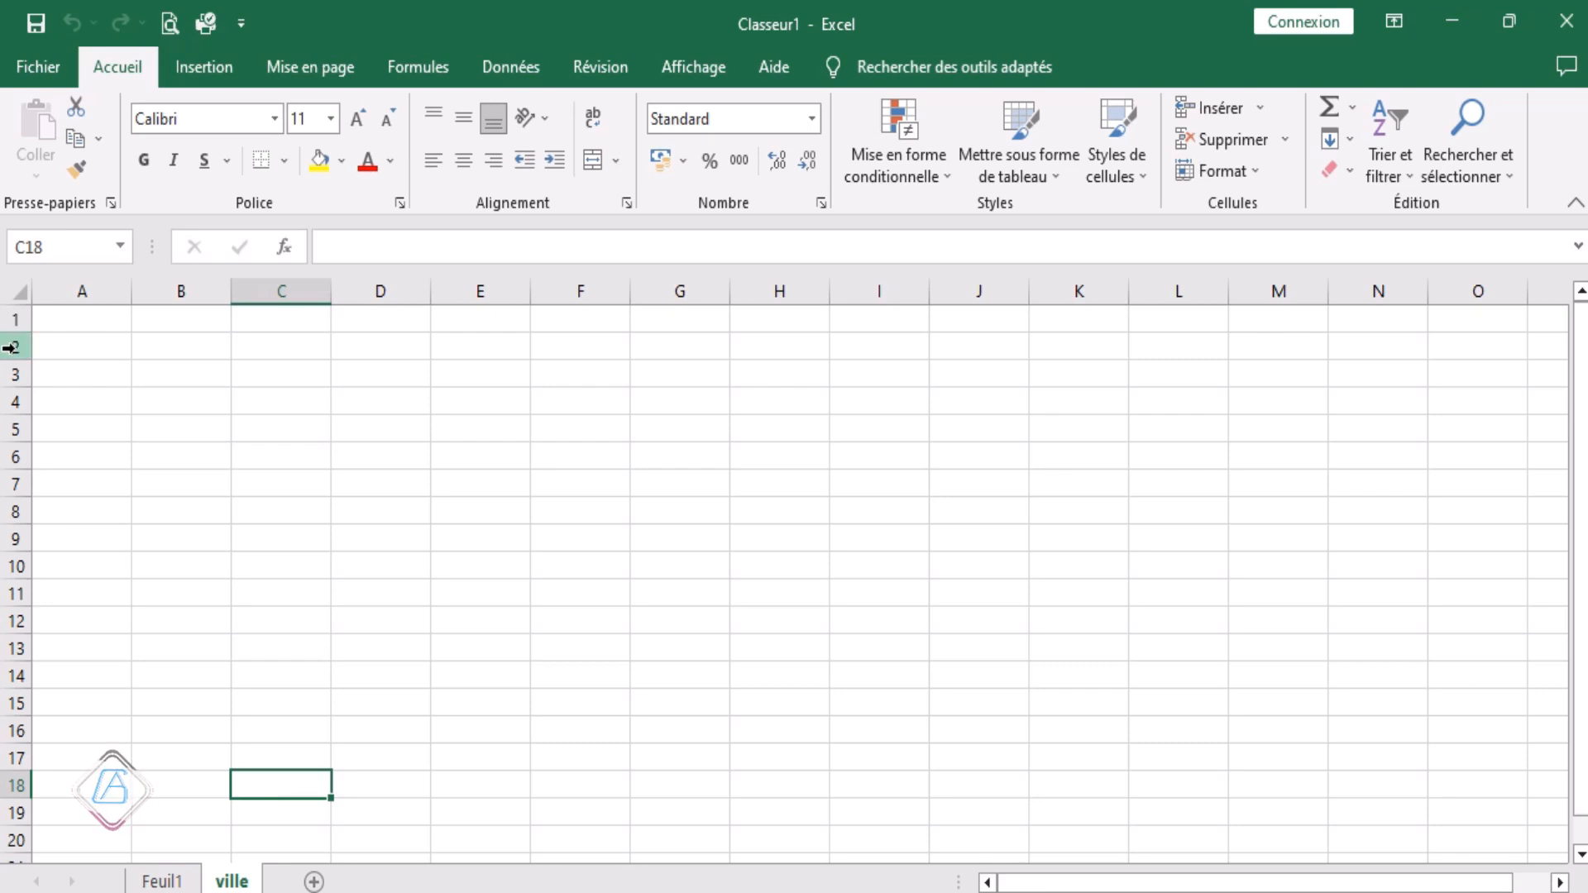
Step: Examine how row numbers and column letters form cell references by selecting various cells on the ville sheet
scroll(28, 472, "down", 6)
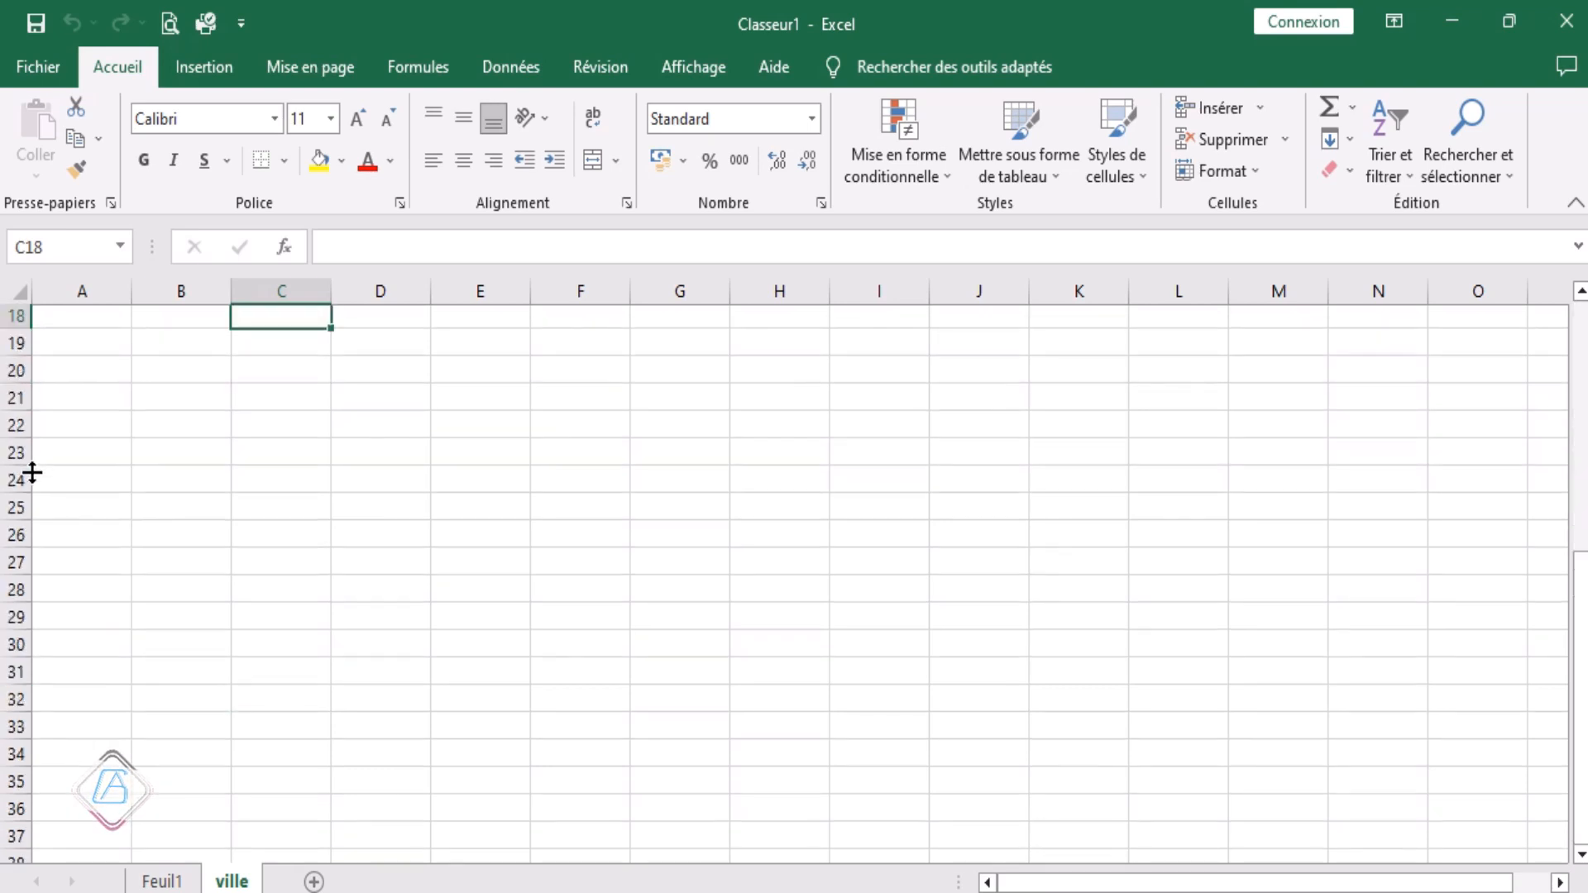
scroll(33, 472, "up", 4)
scroll(32, 473, "up", 2)
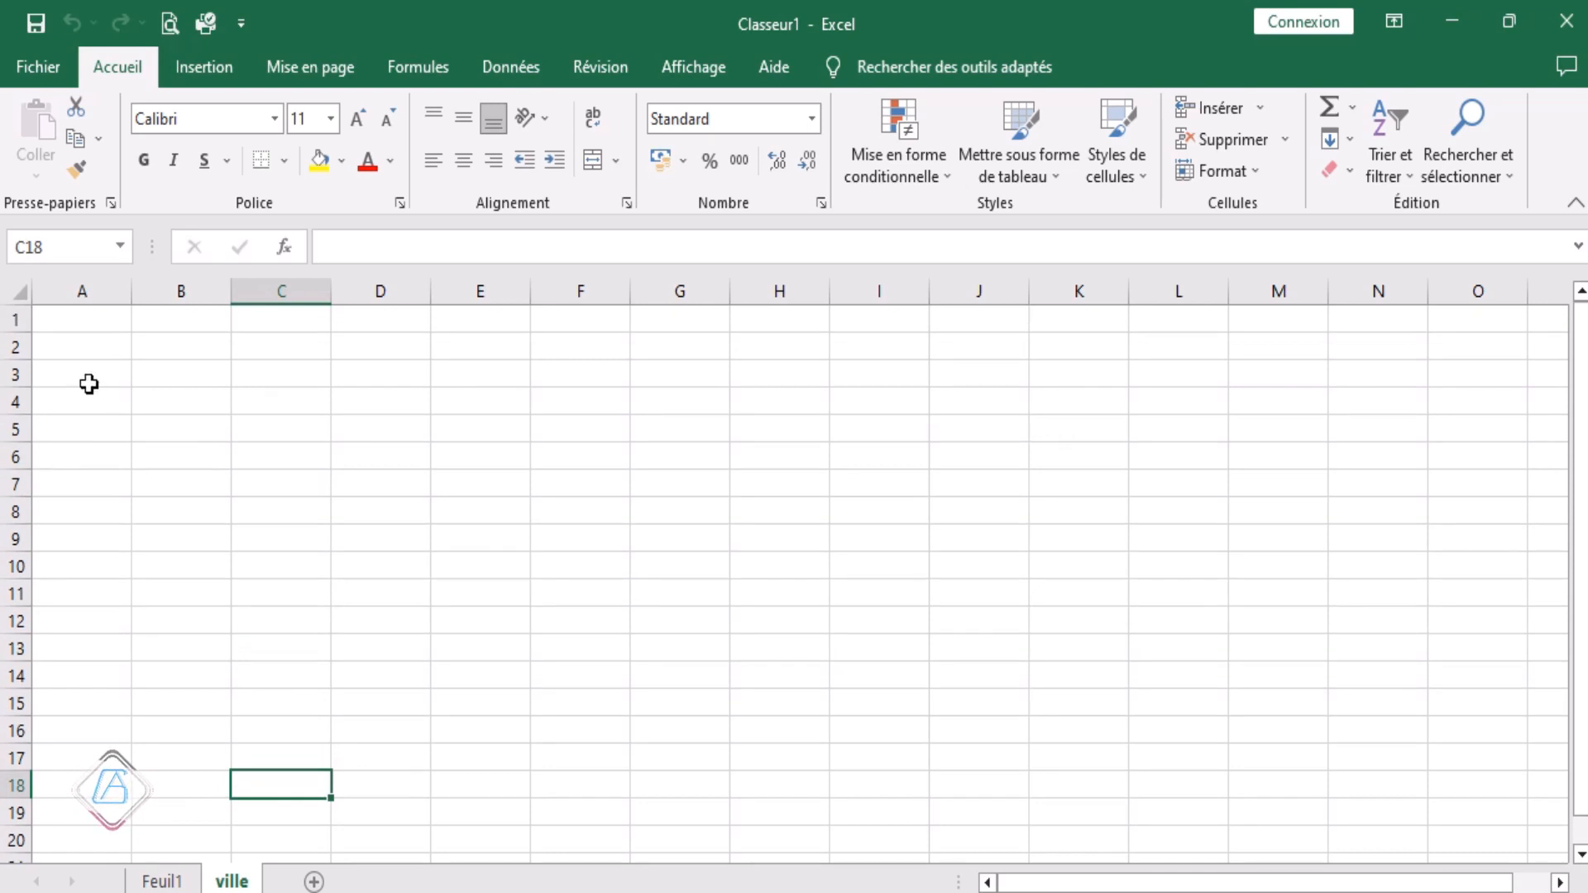
left_click(87, 322)
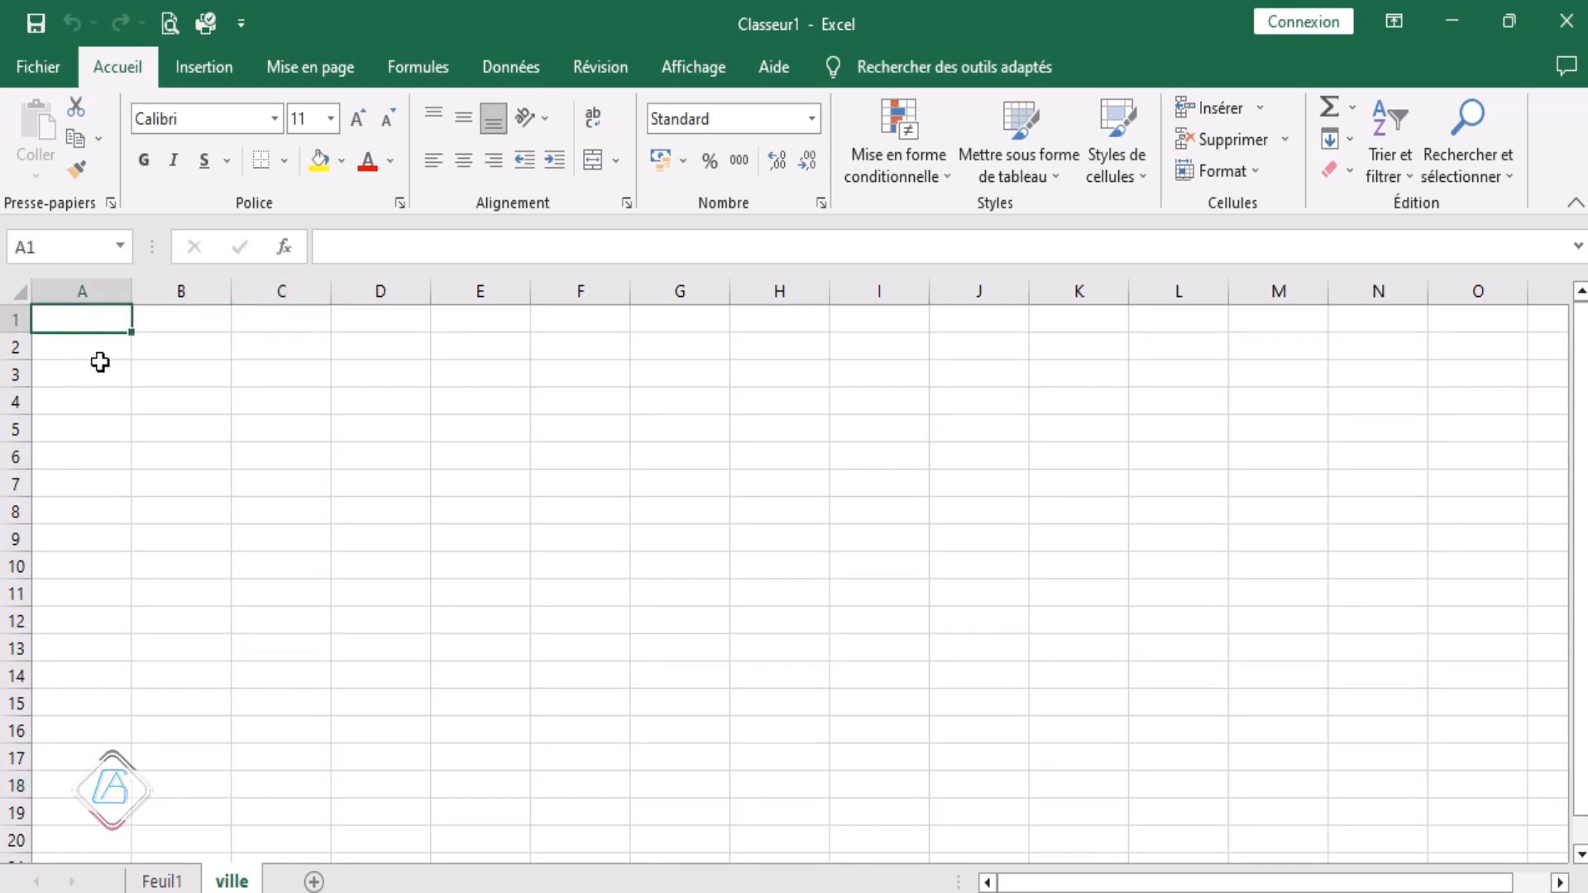
left_click(100, 362)
left_click(187, 362)
left_click(206, 345)
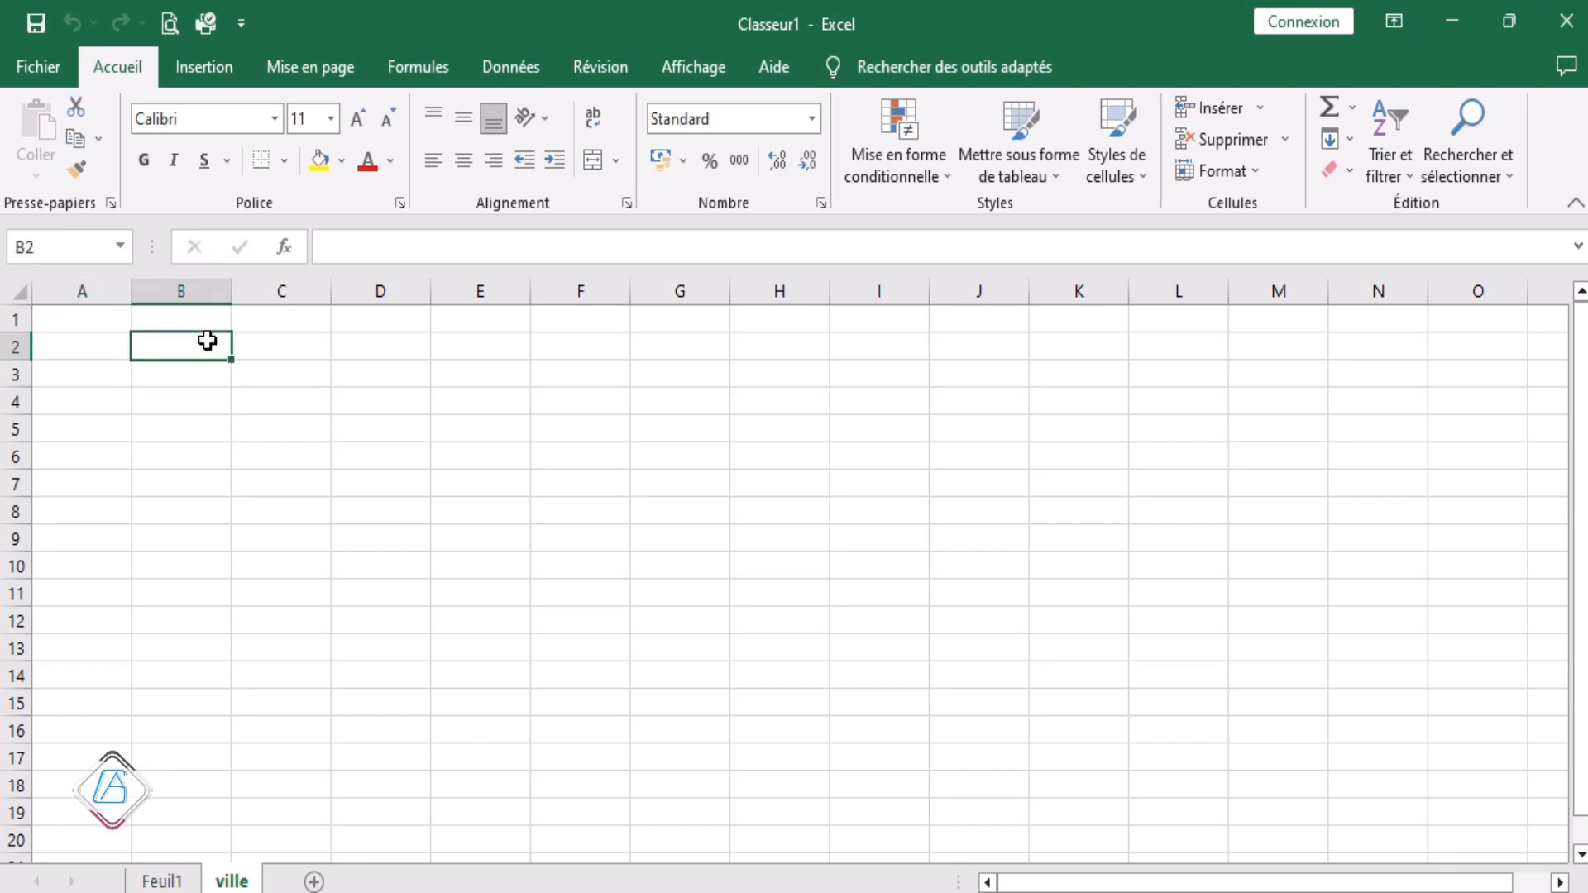
left_click(309, 356)
left_click(306, 376)
left_click(96, 364)
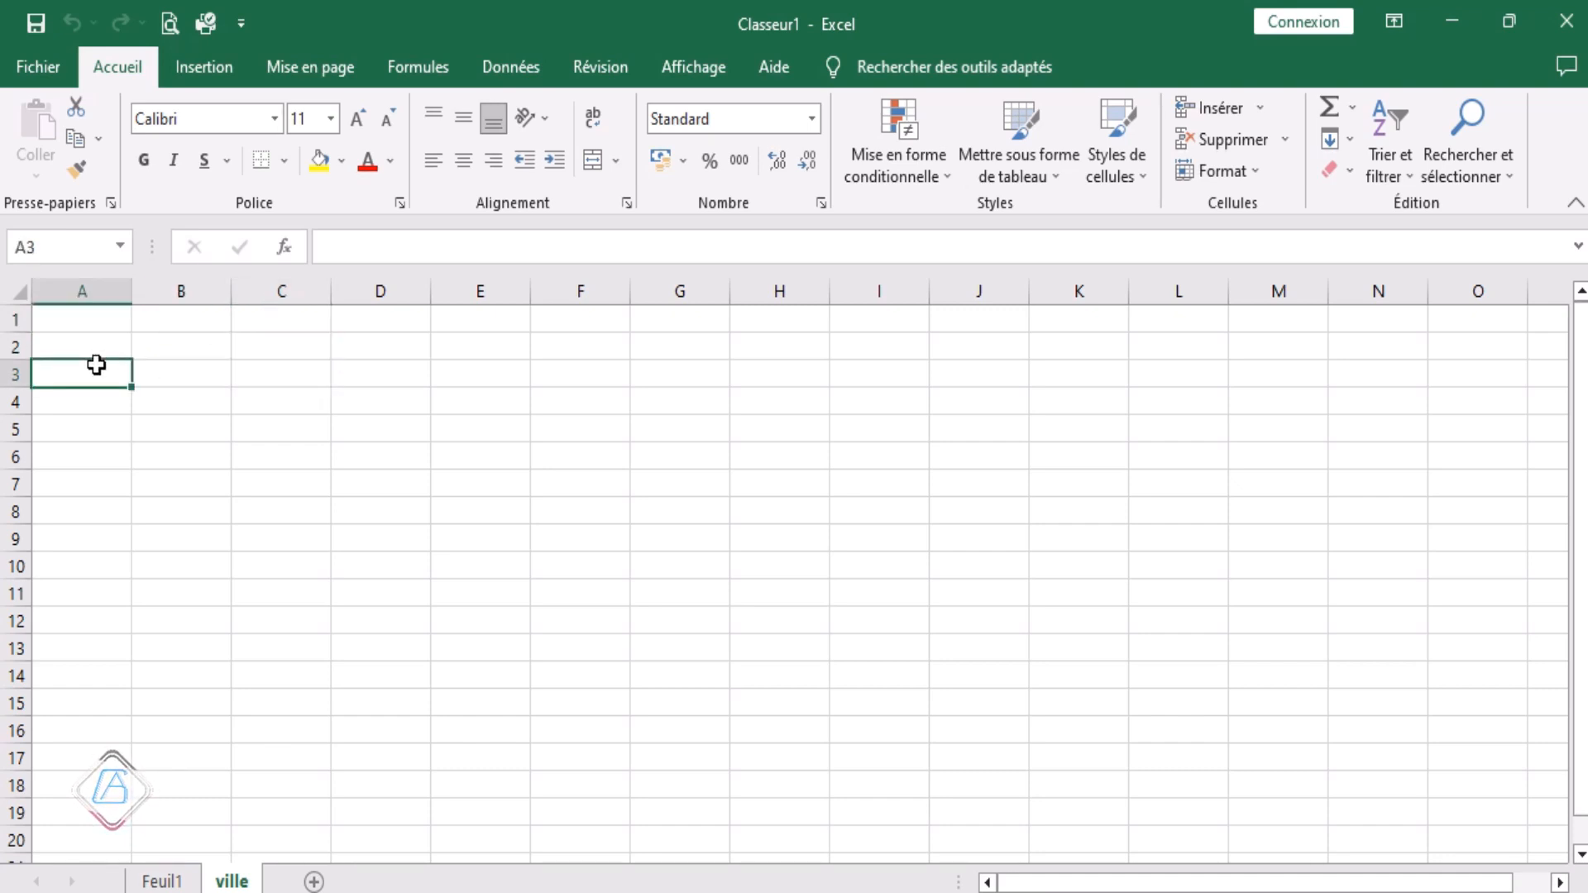
left_click(122, 339)
left_click(67, 325)
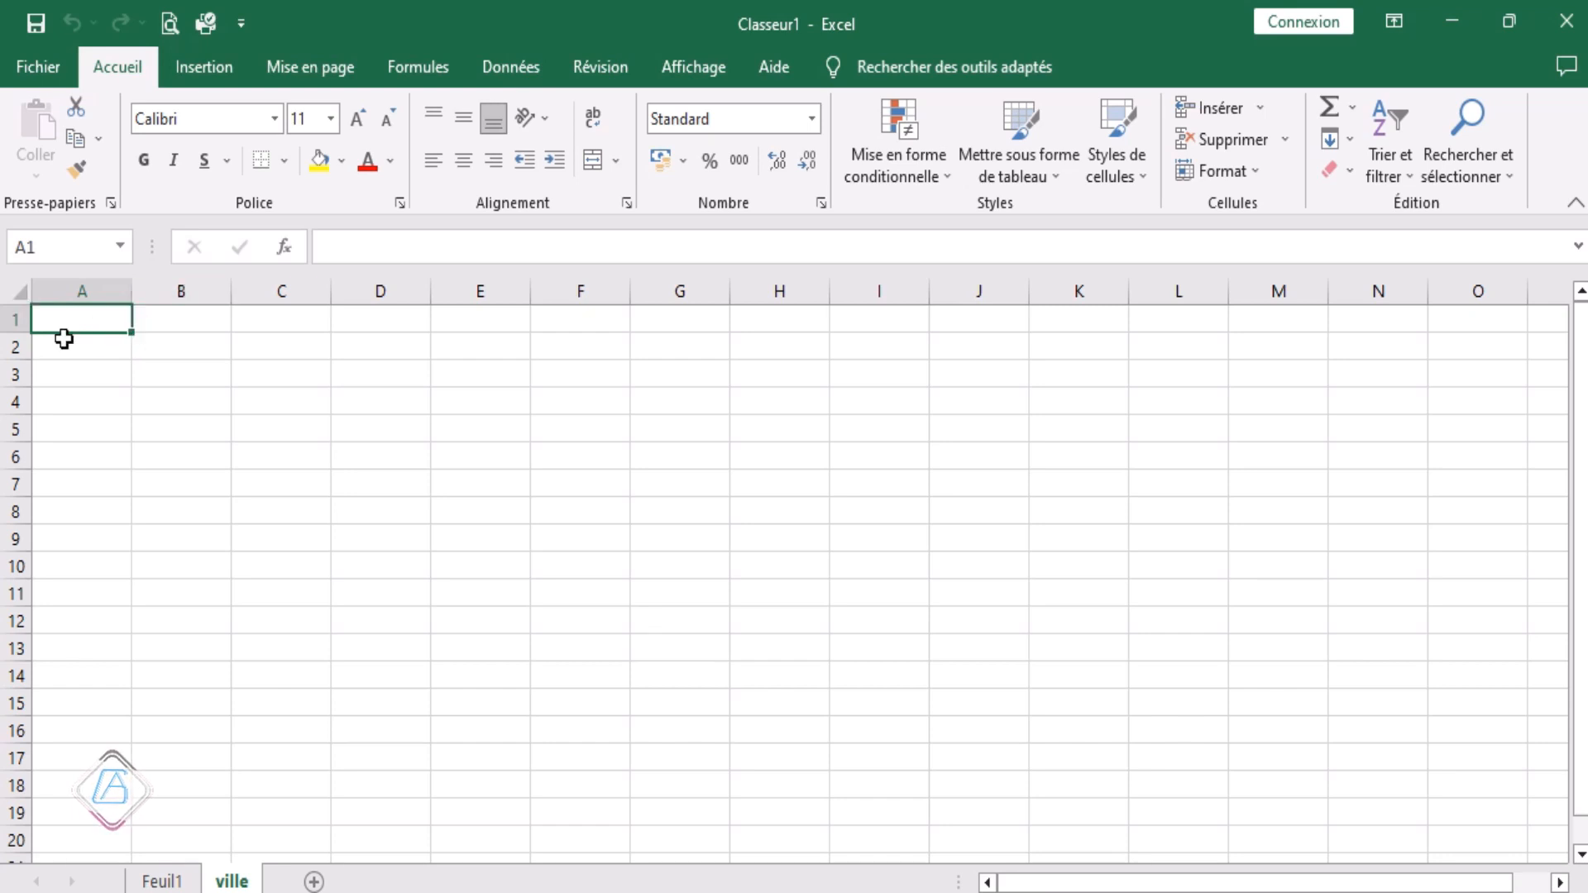
left_click(86, 284)
left_click(181, 343)
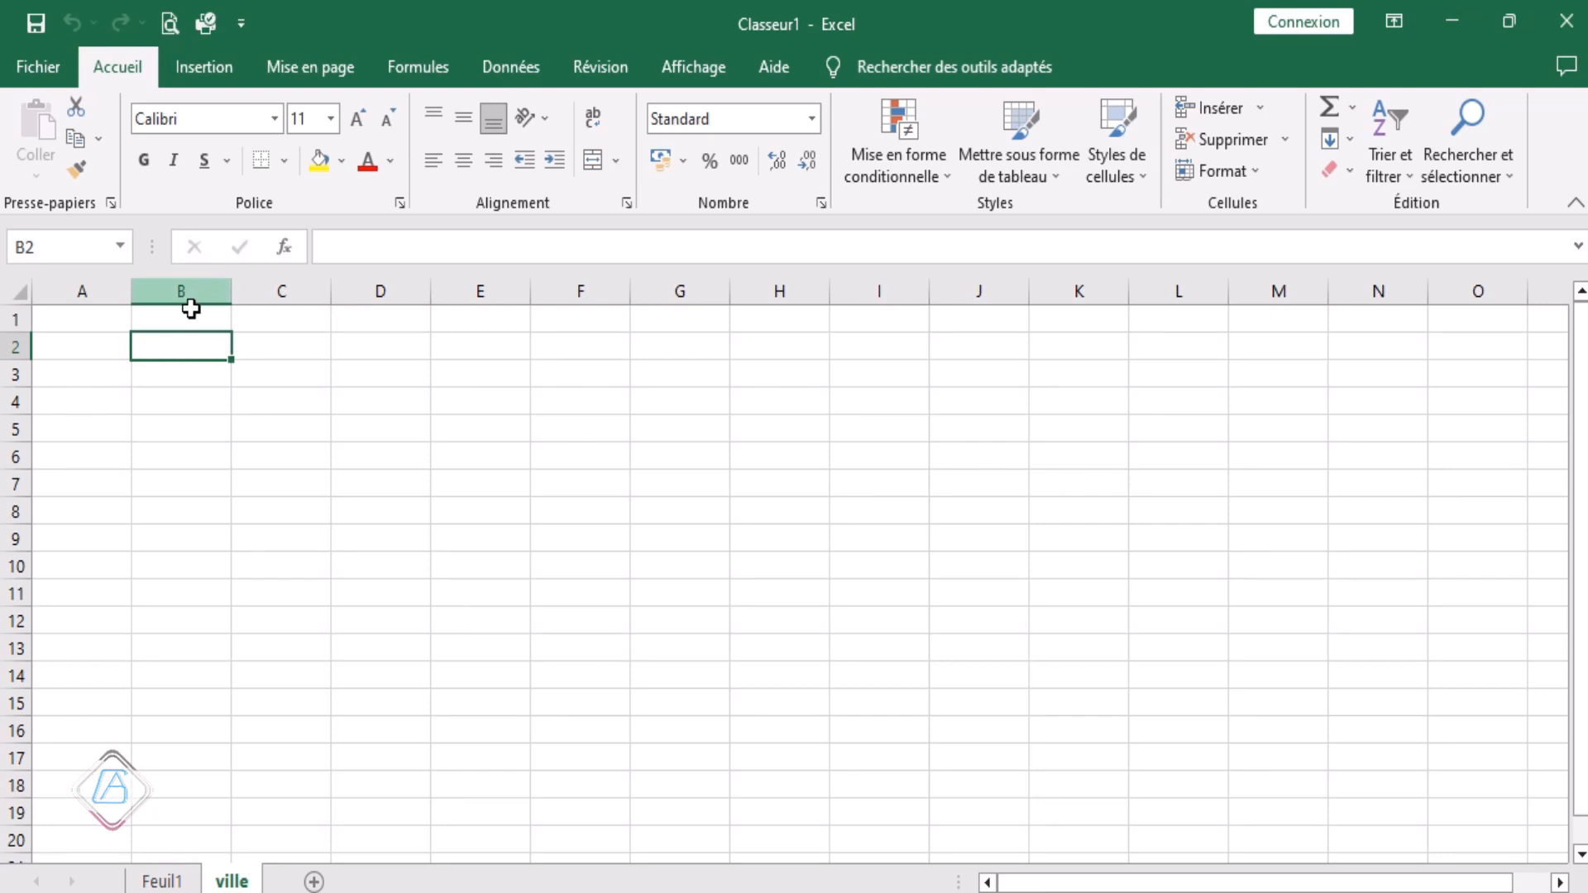
left_click(153, 397)
left_click(37, 242)
left_click(185, 507)
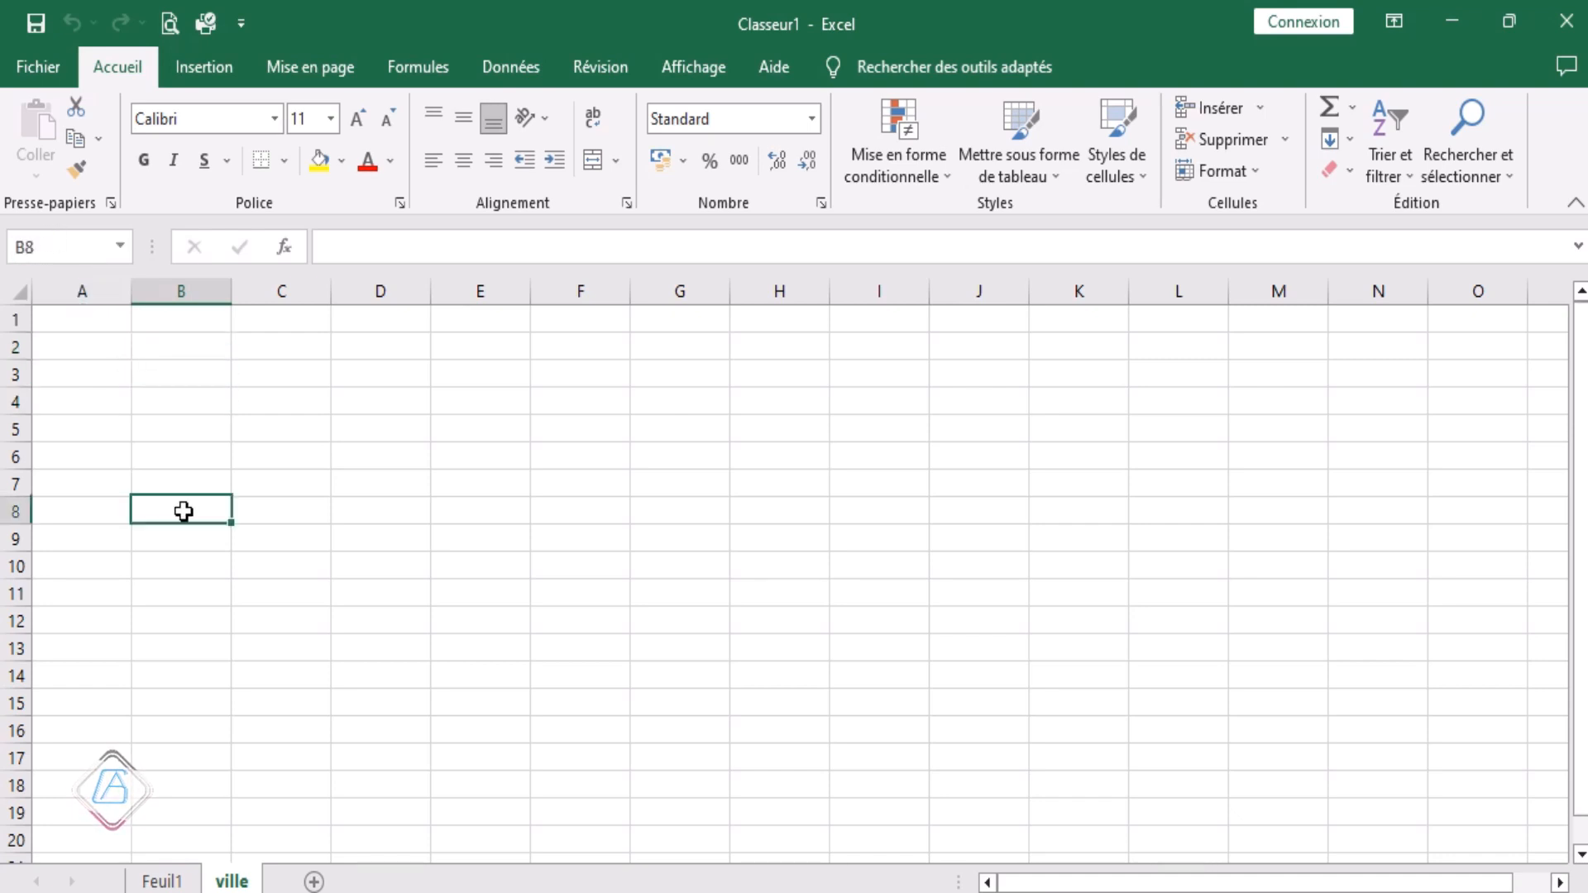
left_click(187, 397)
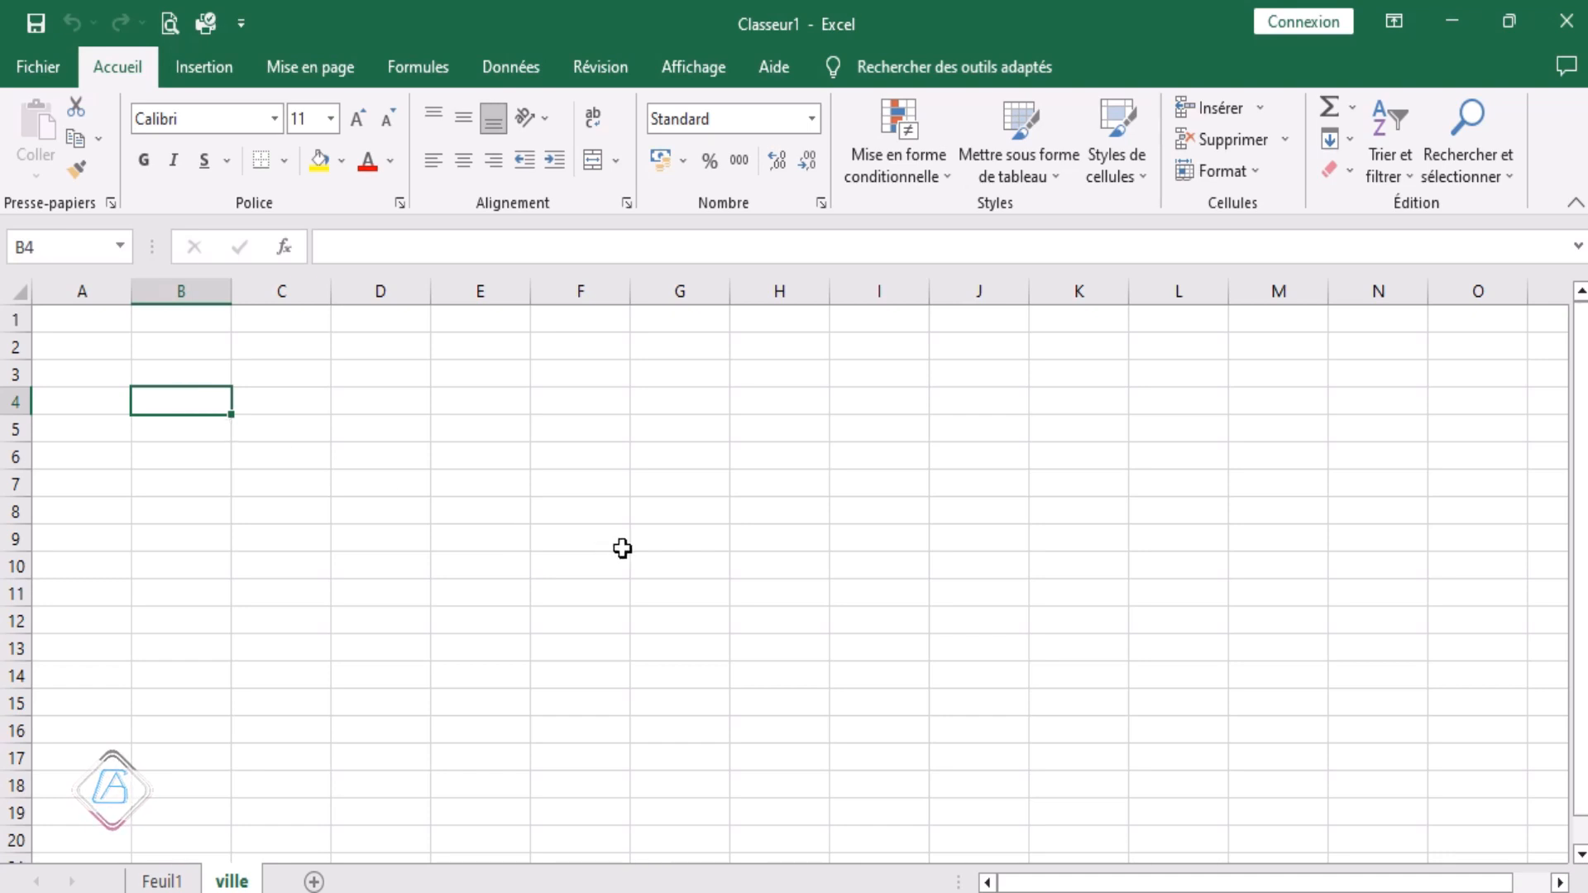
scroll(641, 548, "down", 2)
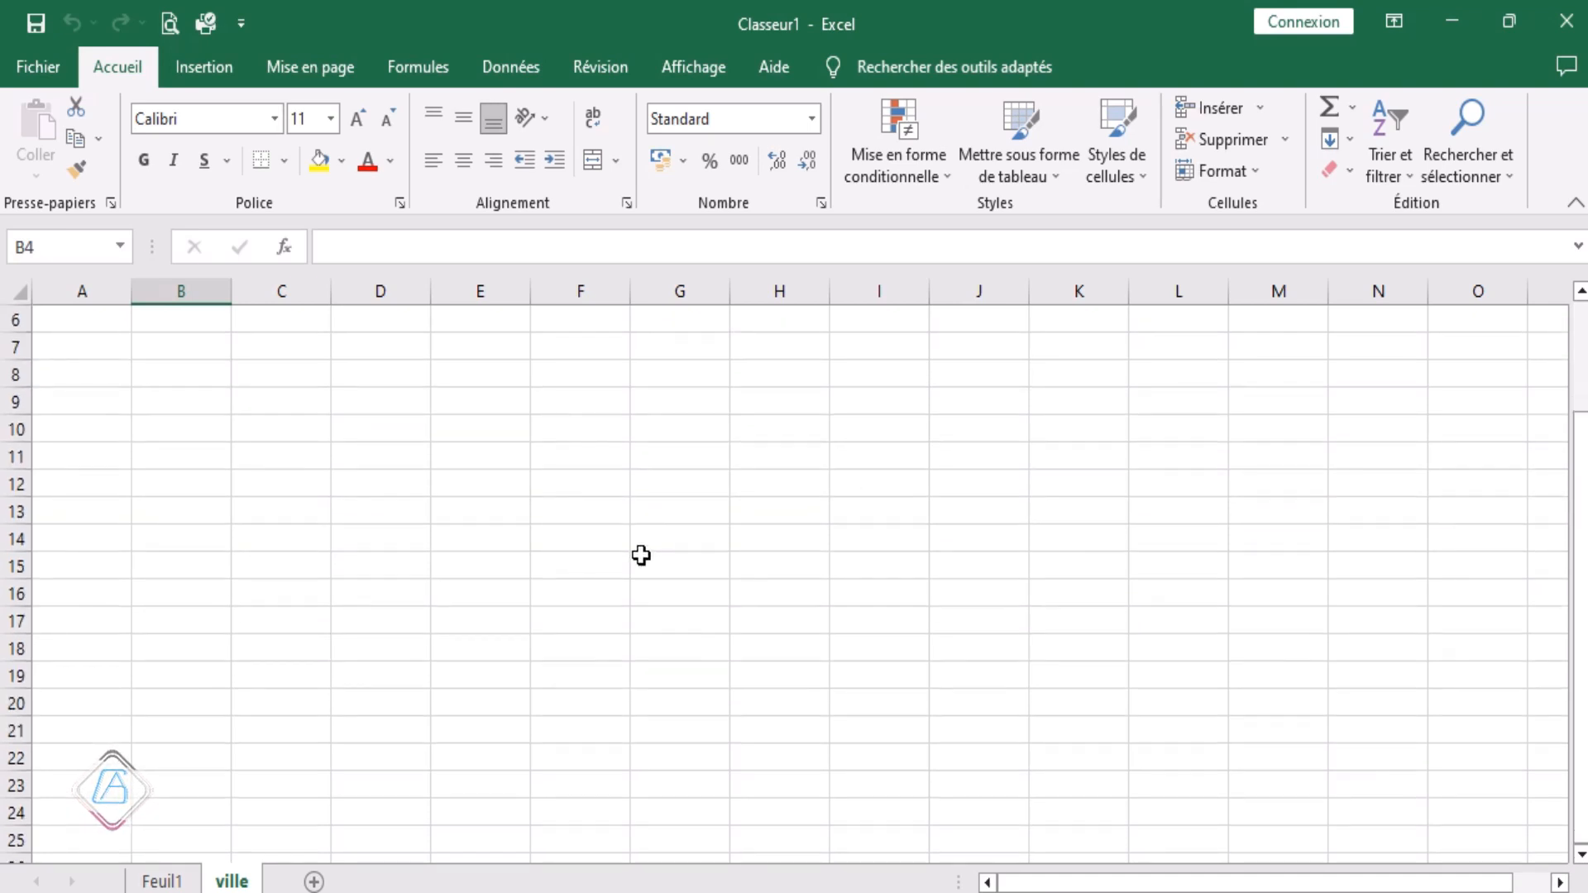
scroll(640, 550, "up", 2)
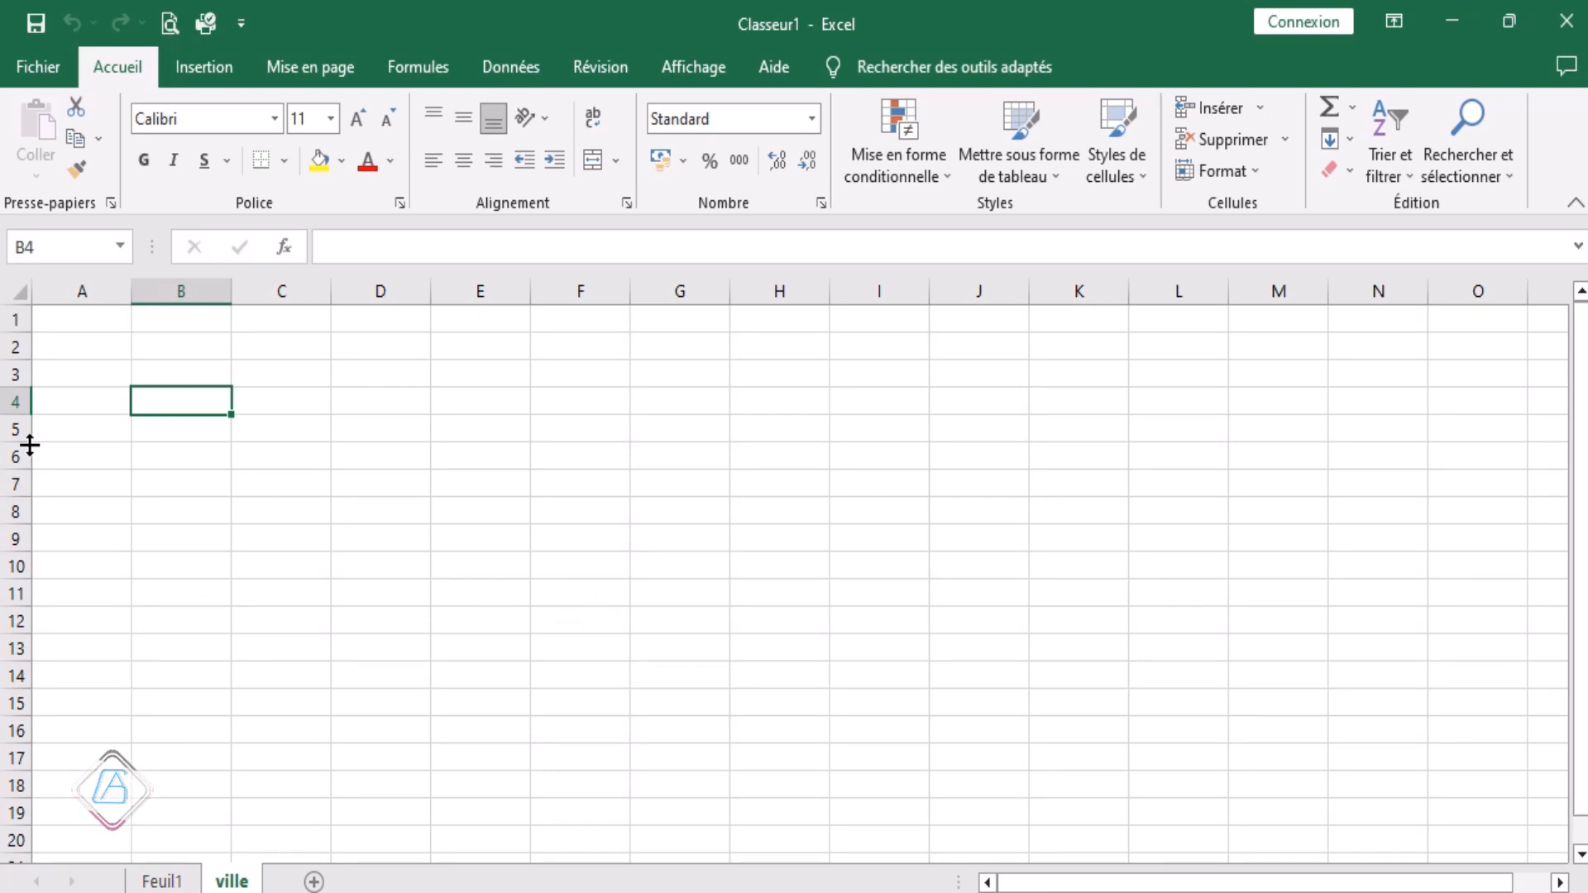
left_click(63, 378)
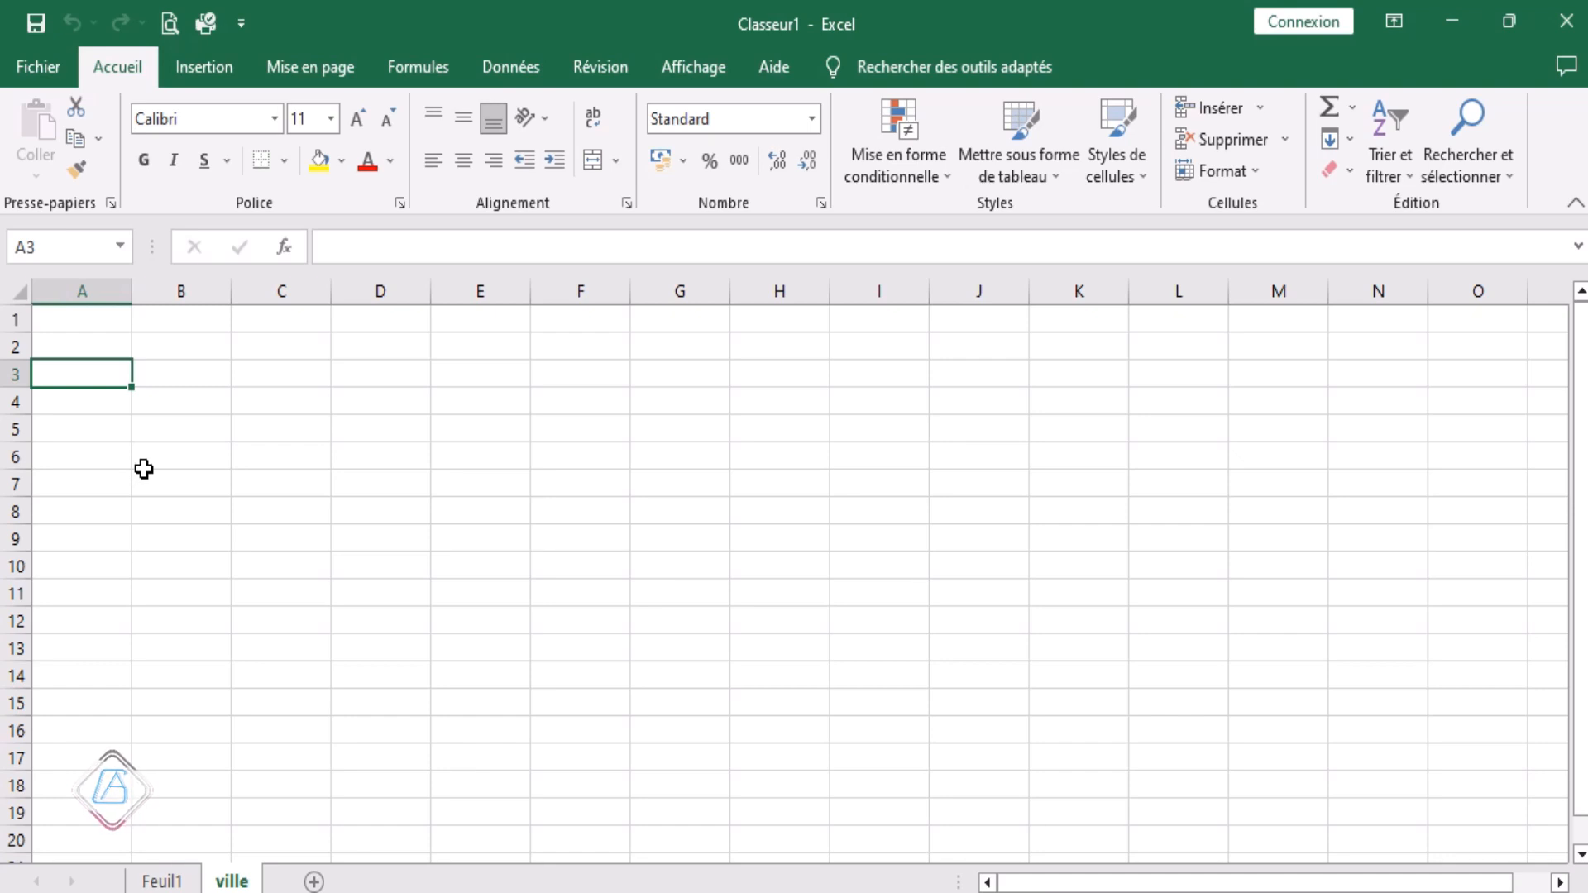
left_click(80, 322)
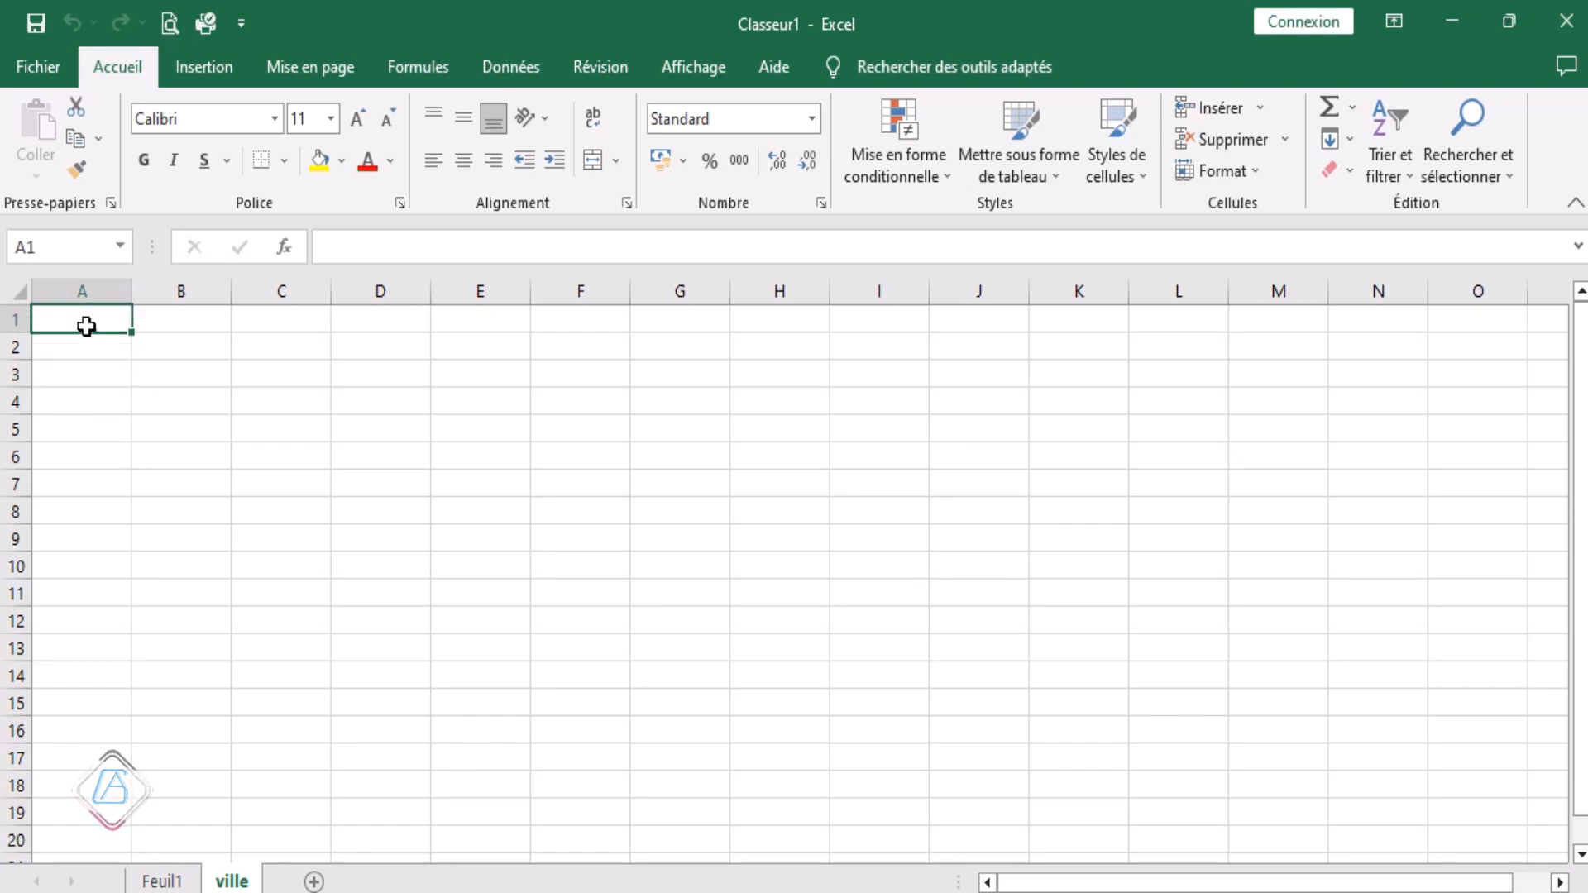
Step: Enter the column headers "Nom" in B2 and "Prénom" in C2 of the ville sheet
left_click(187, 347)
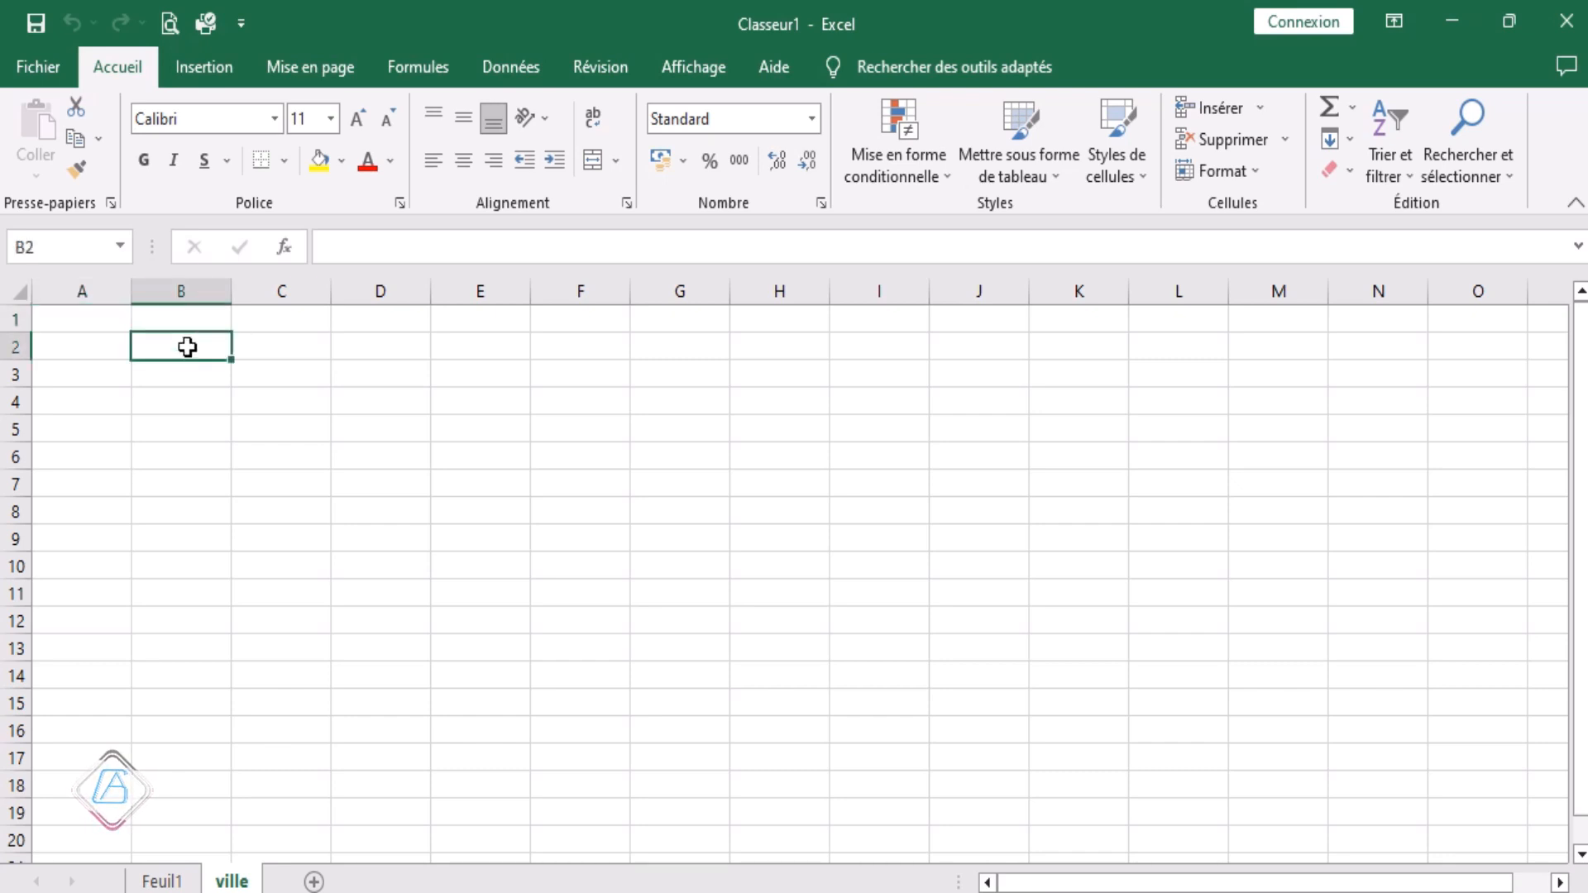
type("No")
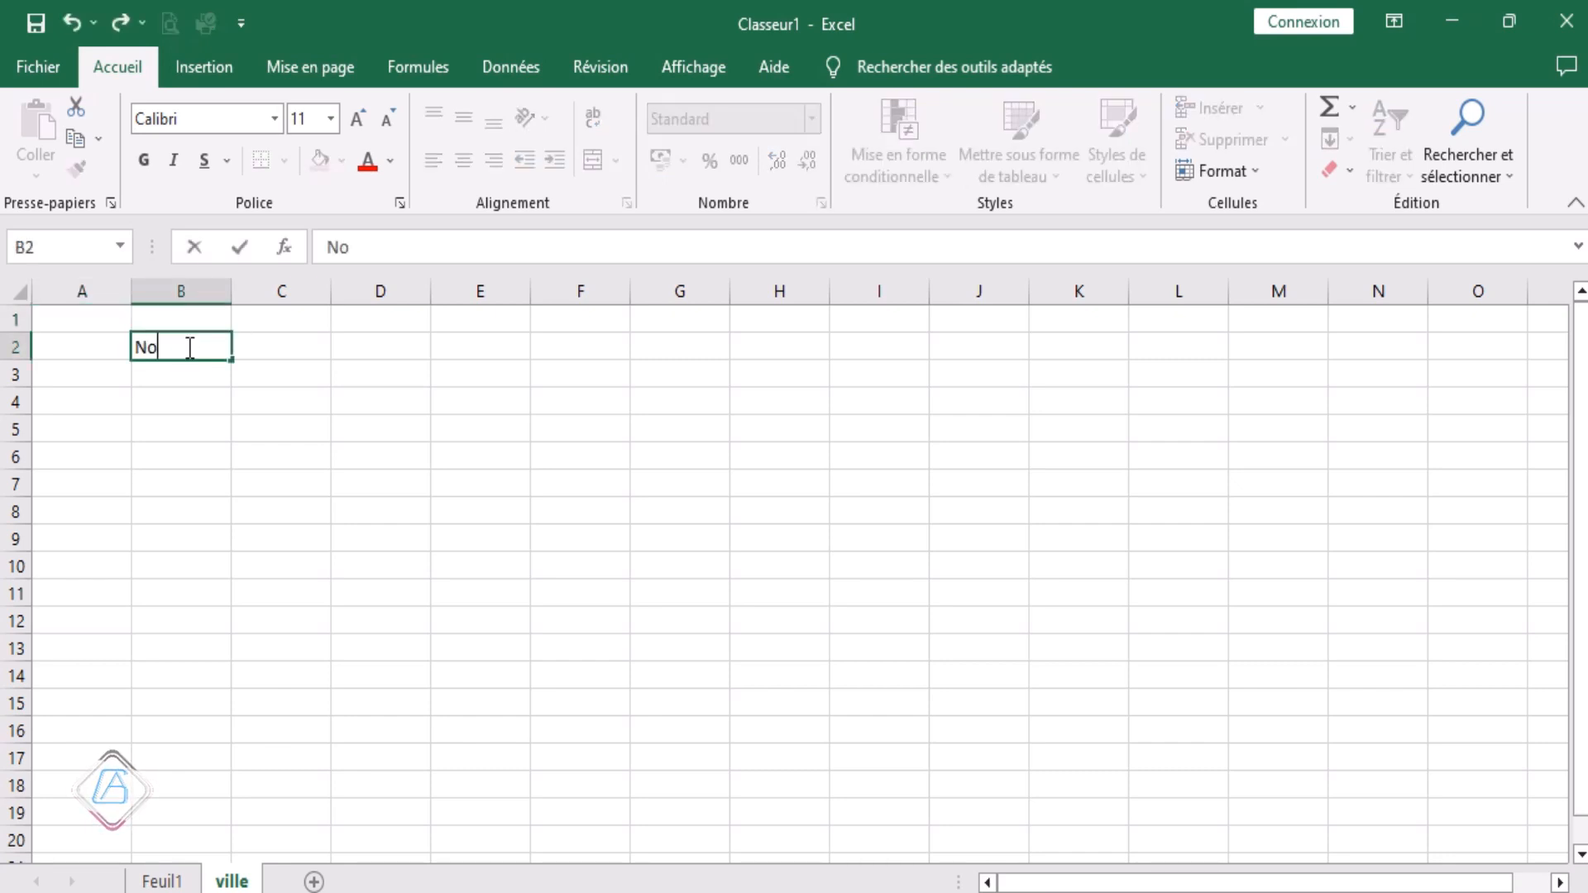
type("m")
key("Tab")
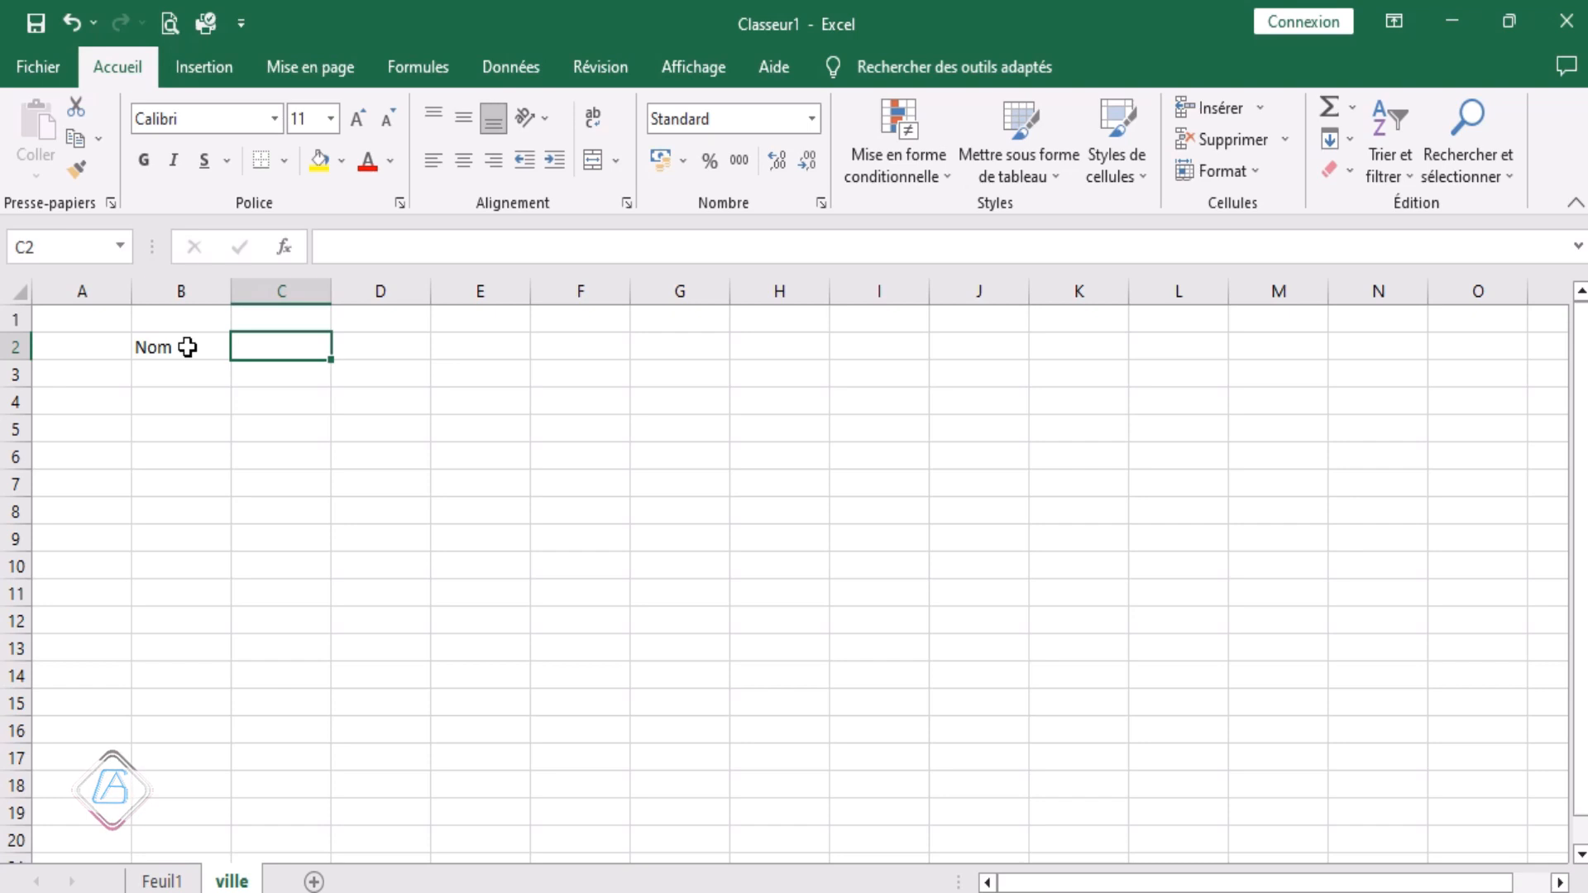
type("Pr")
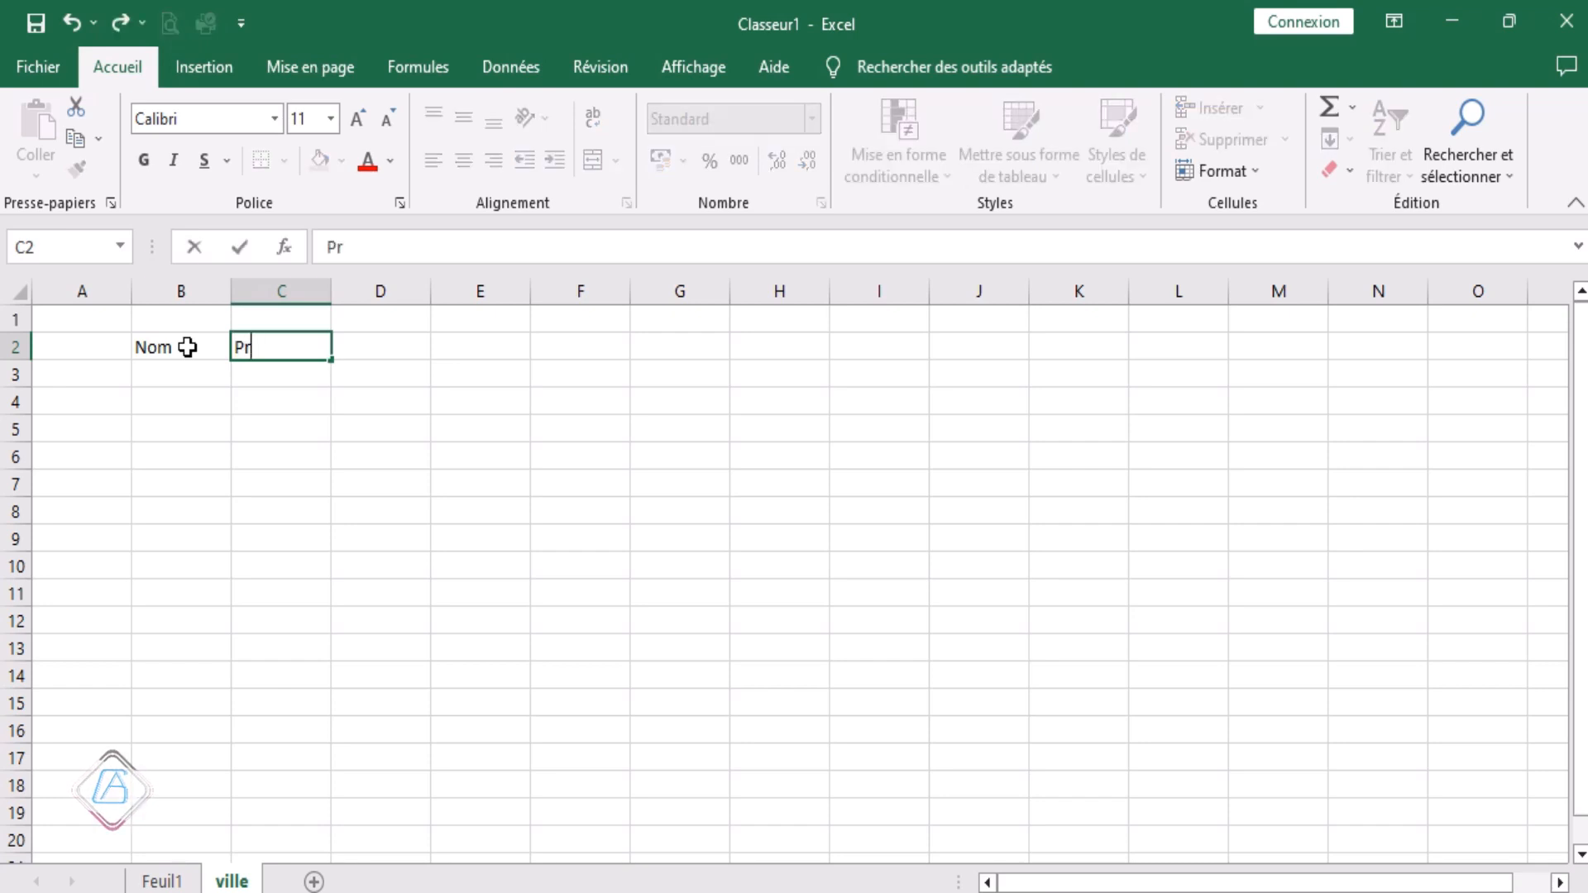
type("énom")
key("Tab")
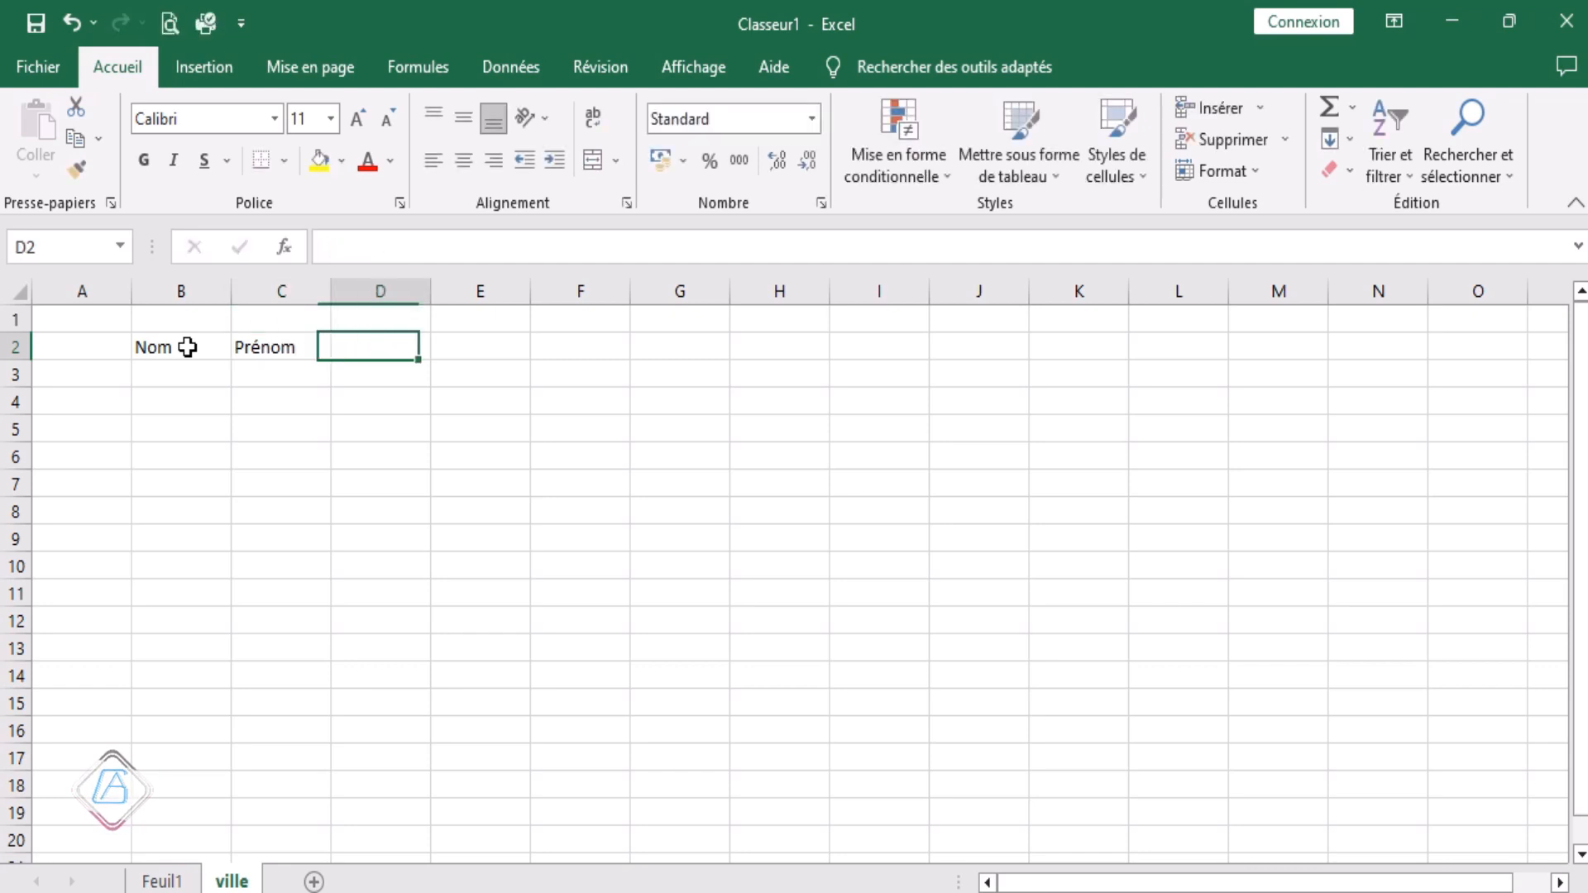
Step: Add the column headers "date de naissance" in D2 and "ville" in E2
type("date ")
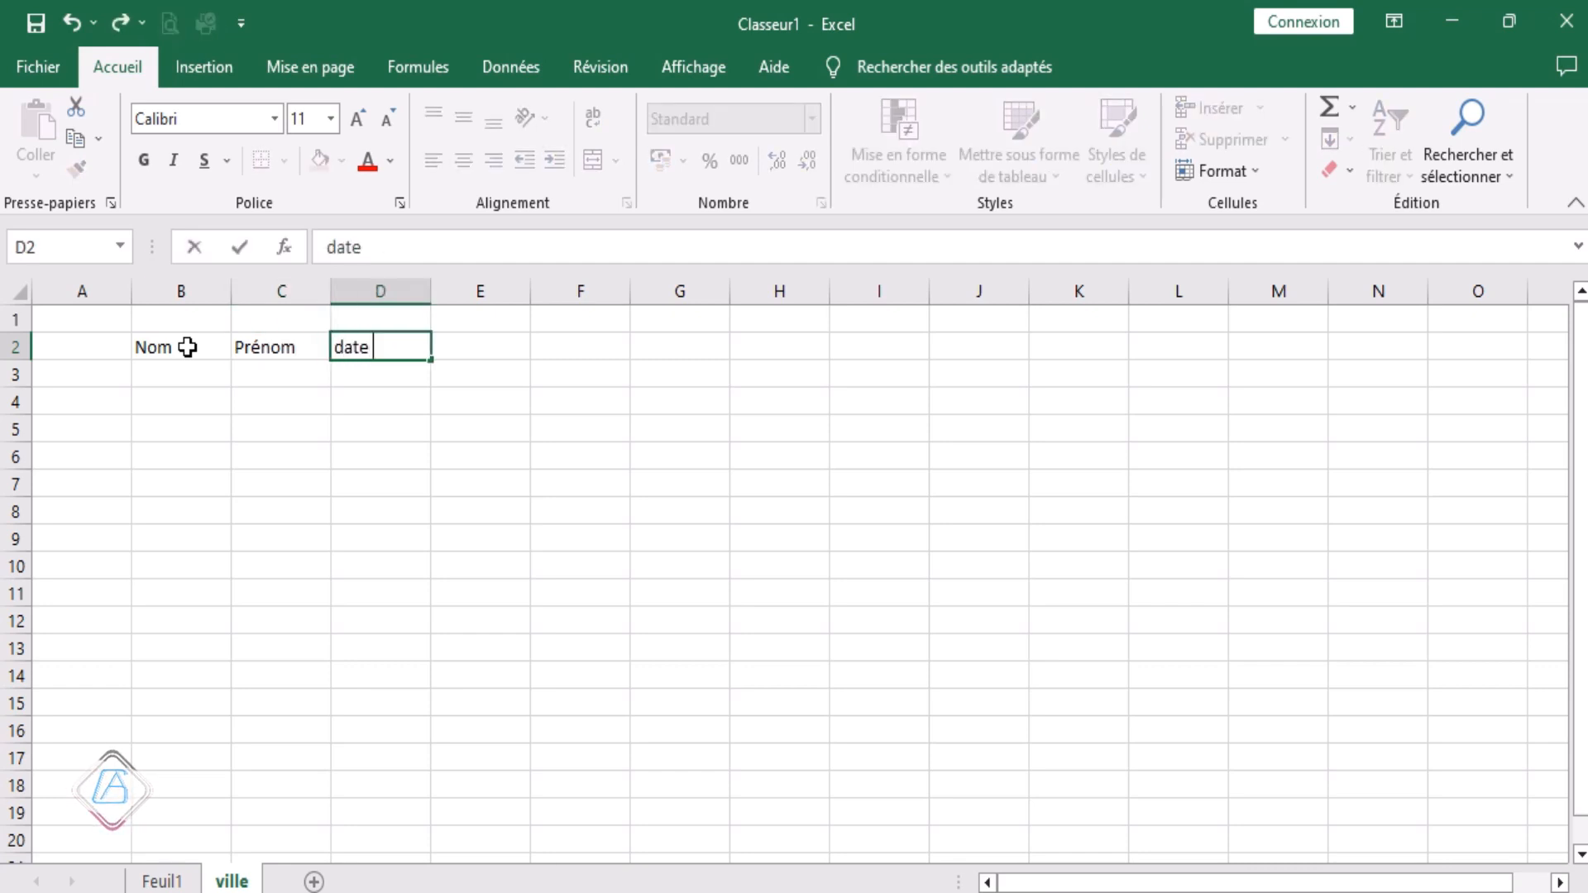
type("de naissance")
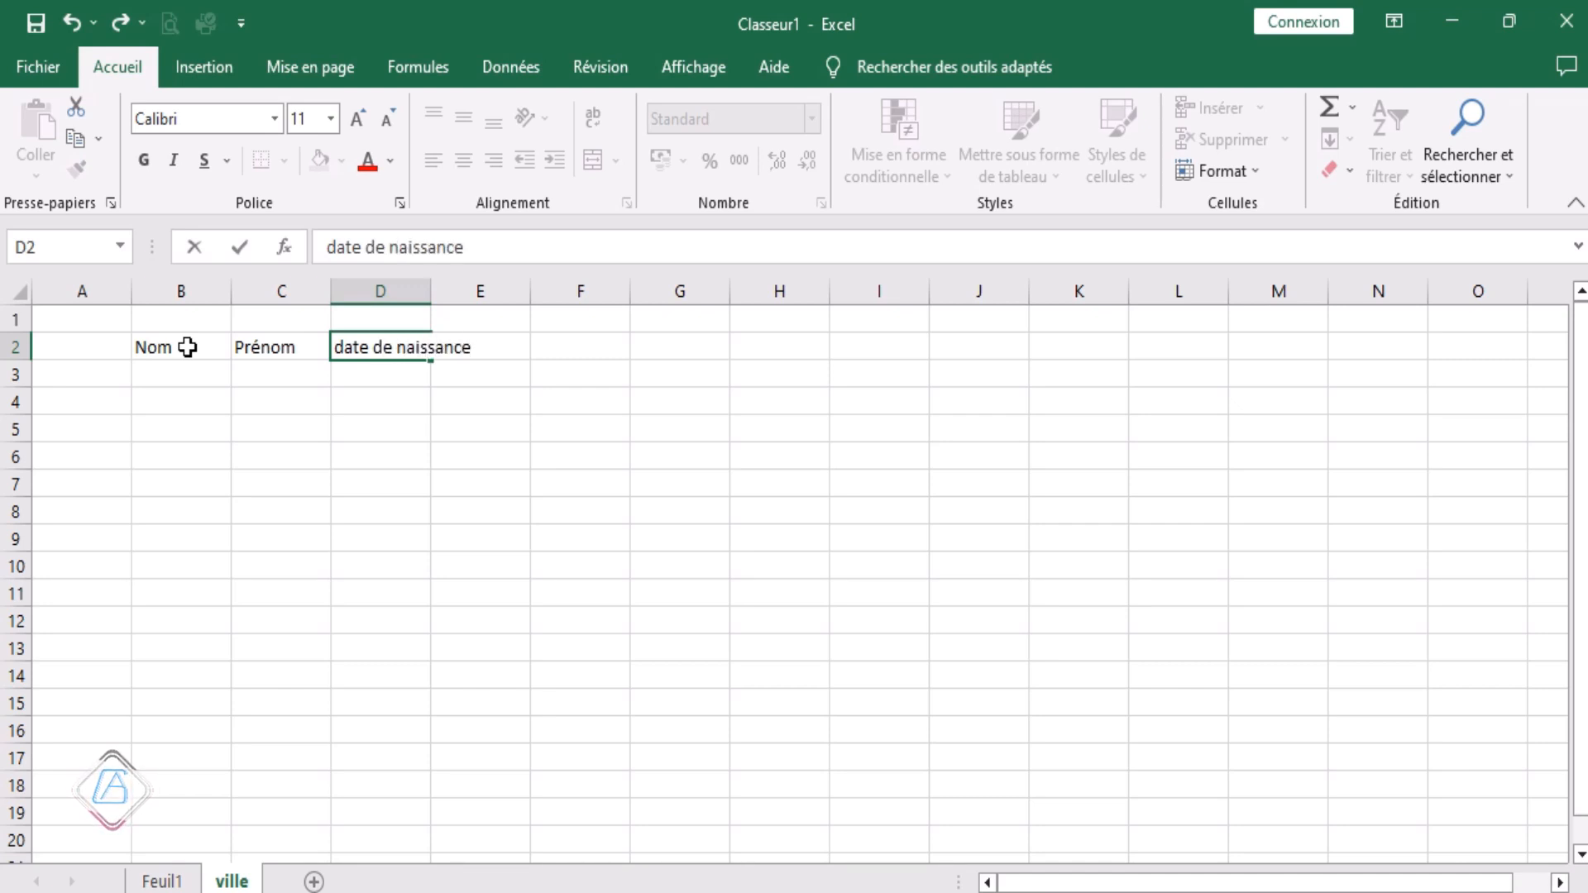
key("Tab")
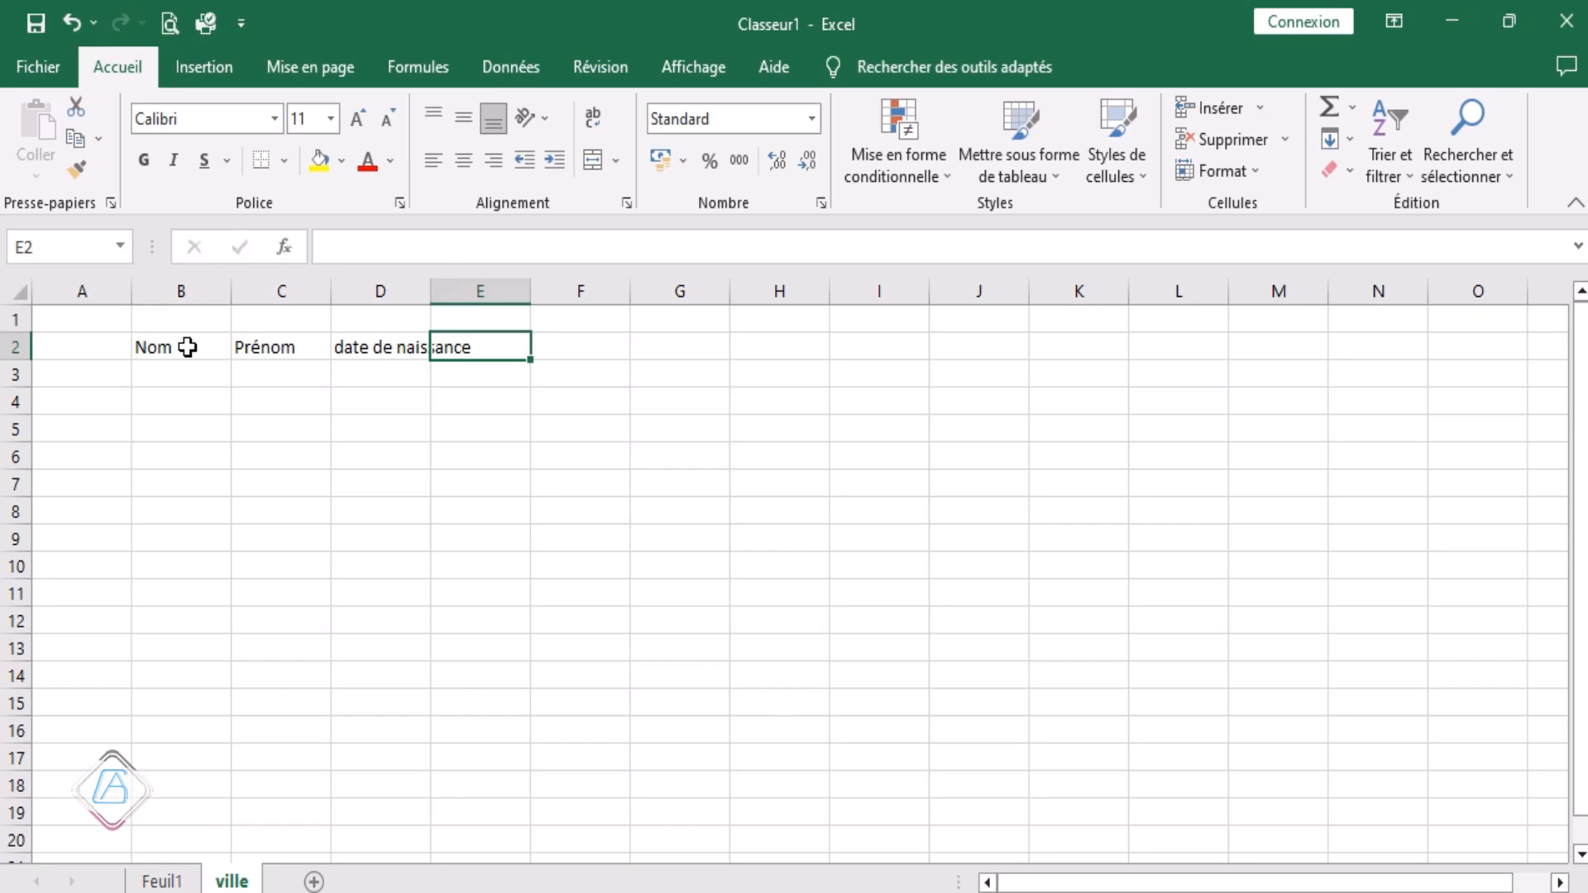
type("ville")
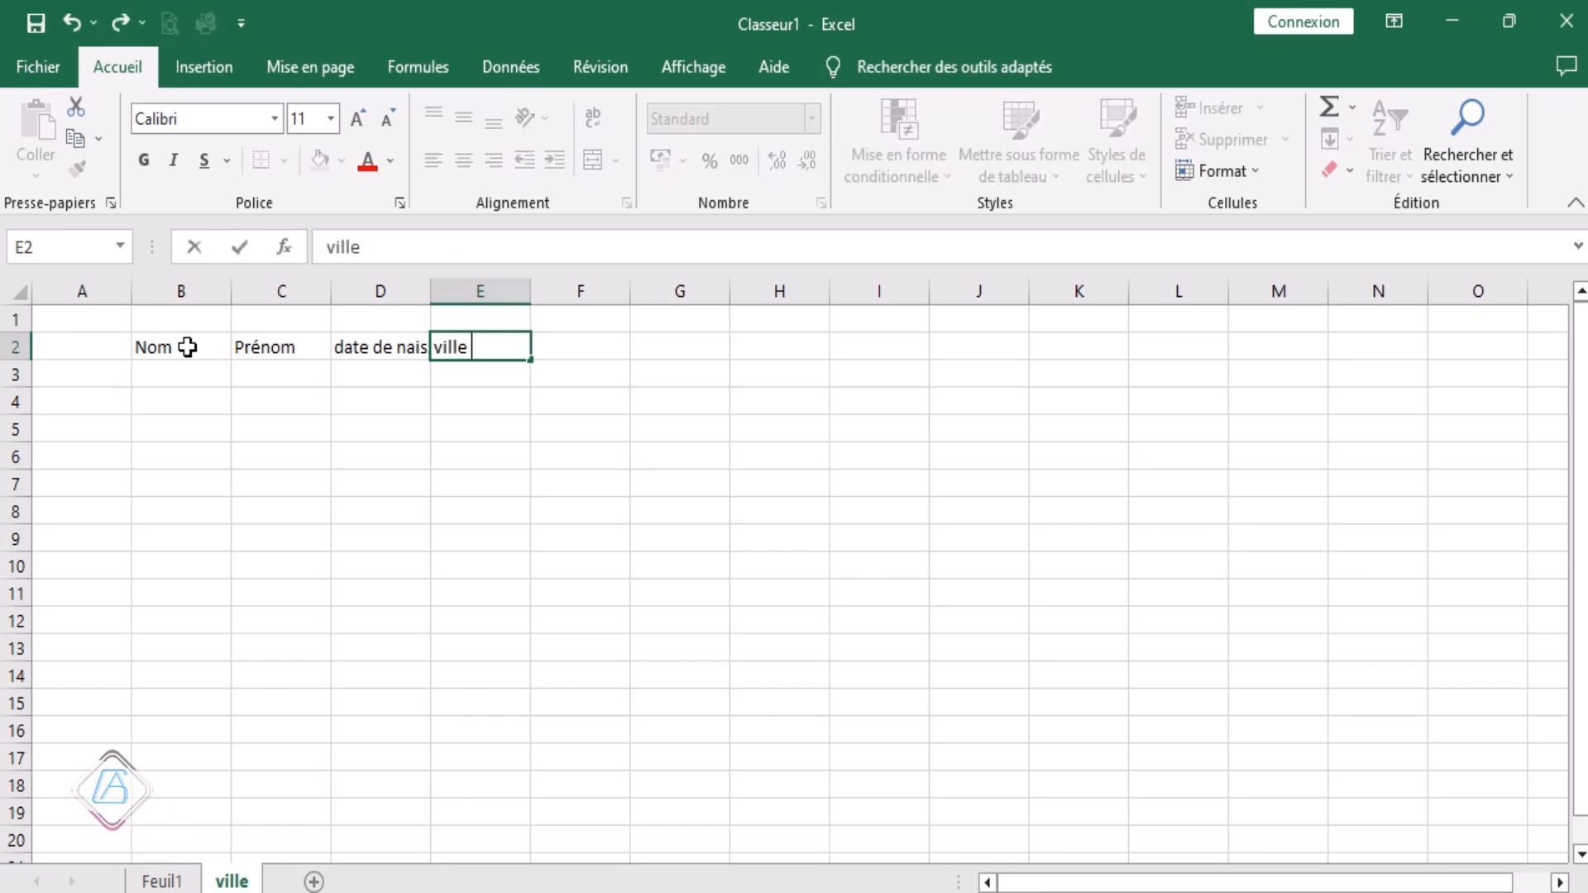
key("Tab")
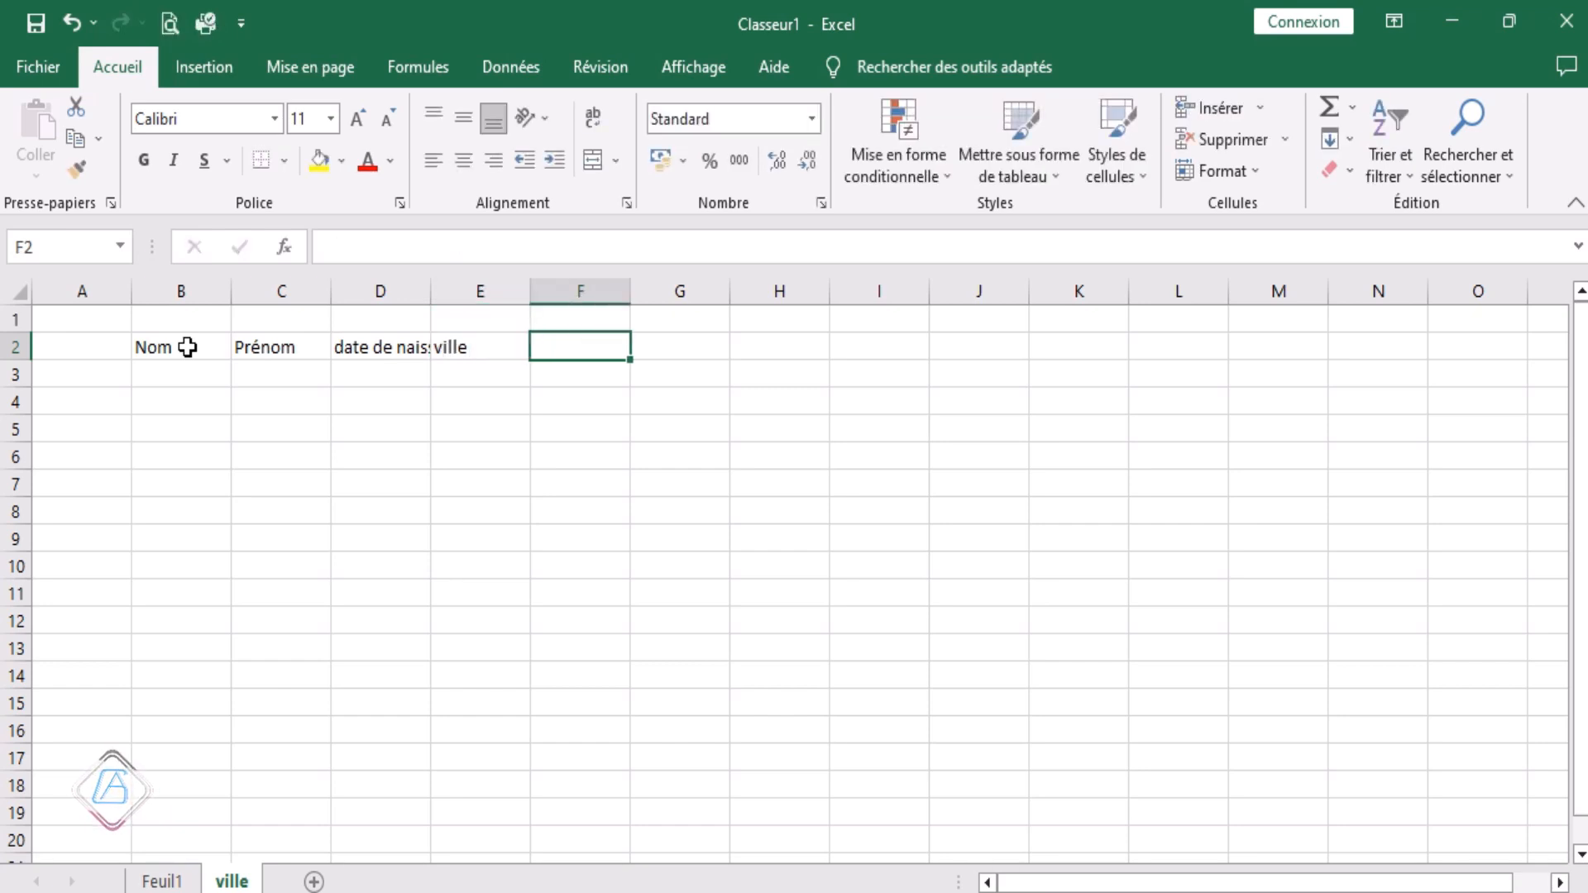
type("p")
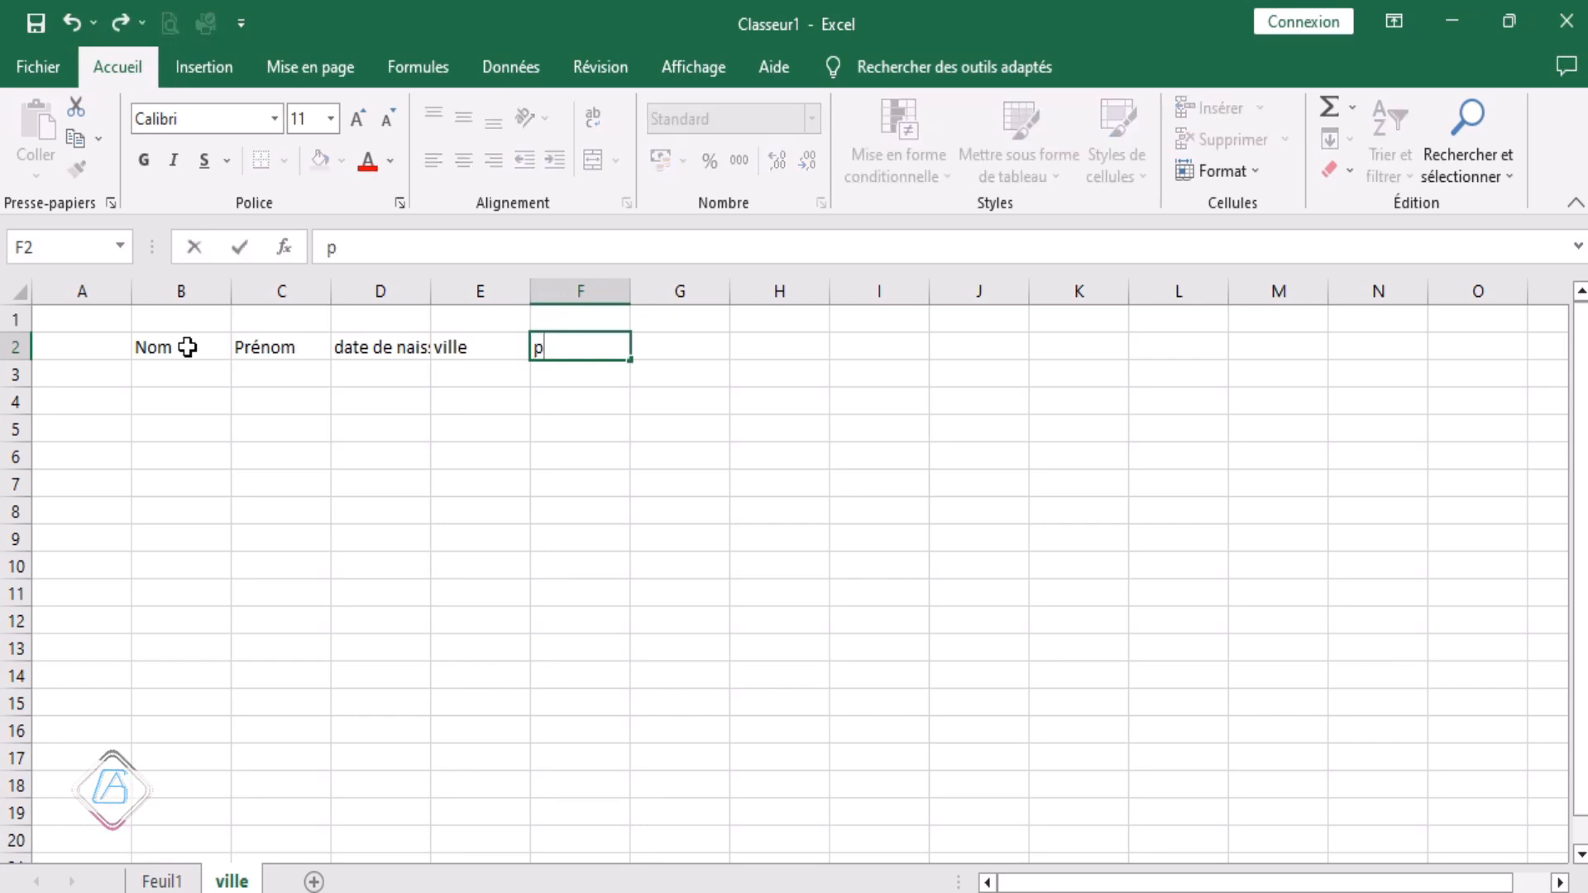
key("BackSpace")
Step: Examine the header cells B2 to E2 and the empty cells beneath Nom by selecting them one at a time
left_click(191, 348)
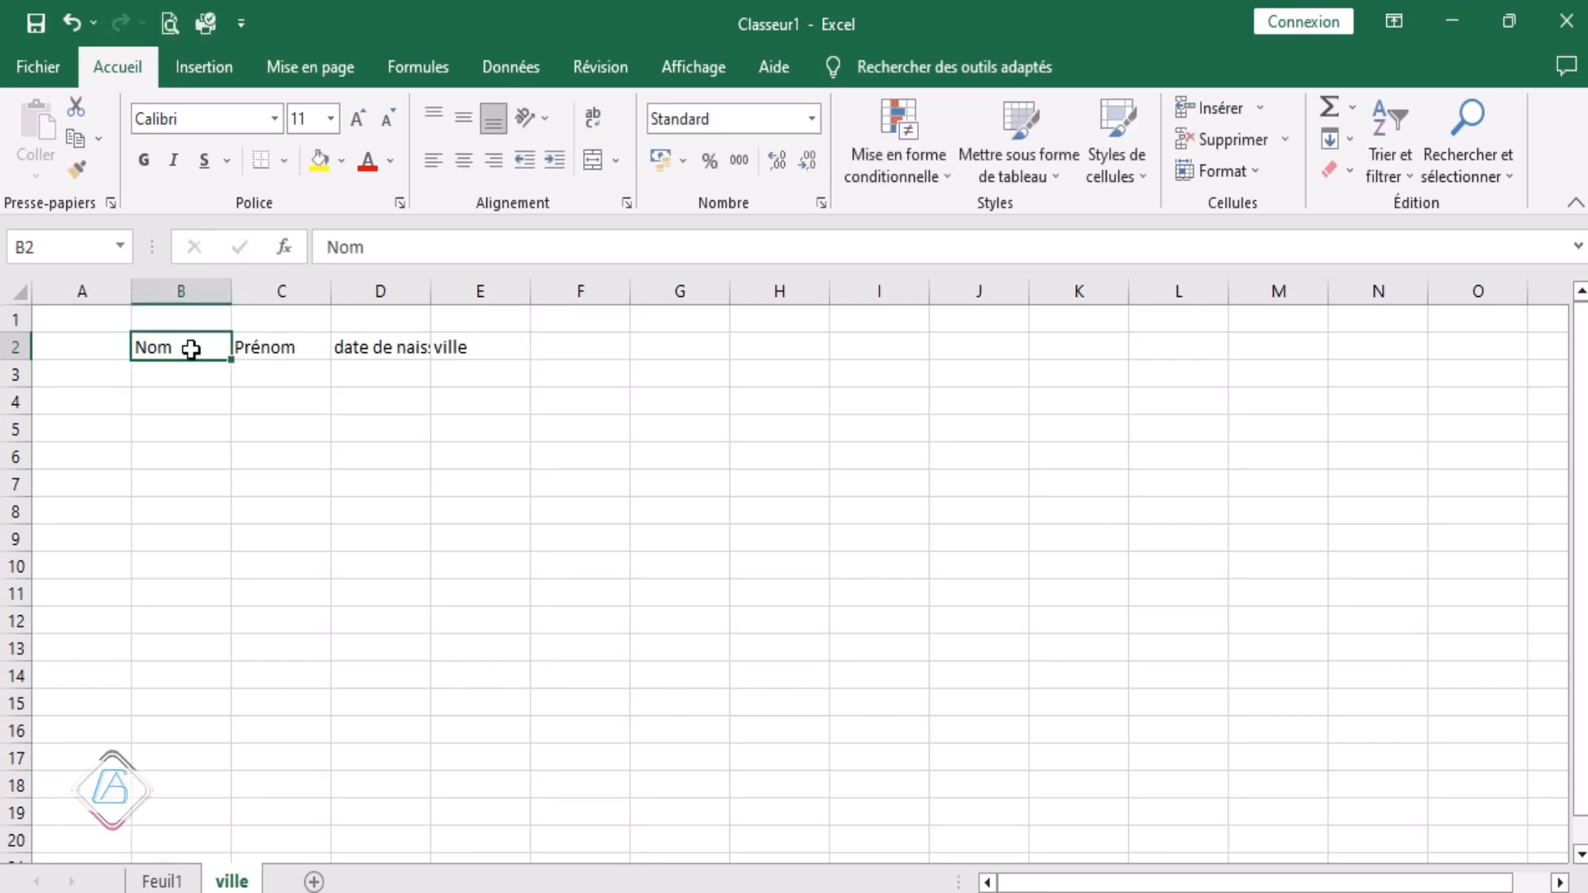
left_click(266, 347)
left_click(377, 345)
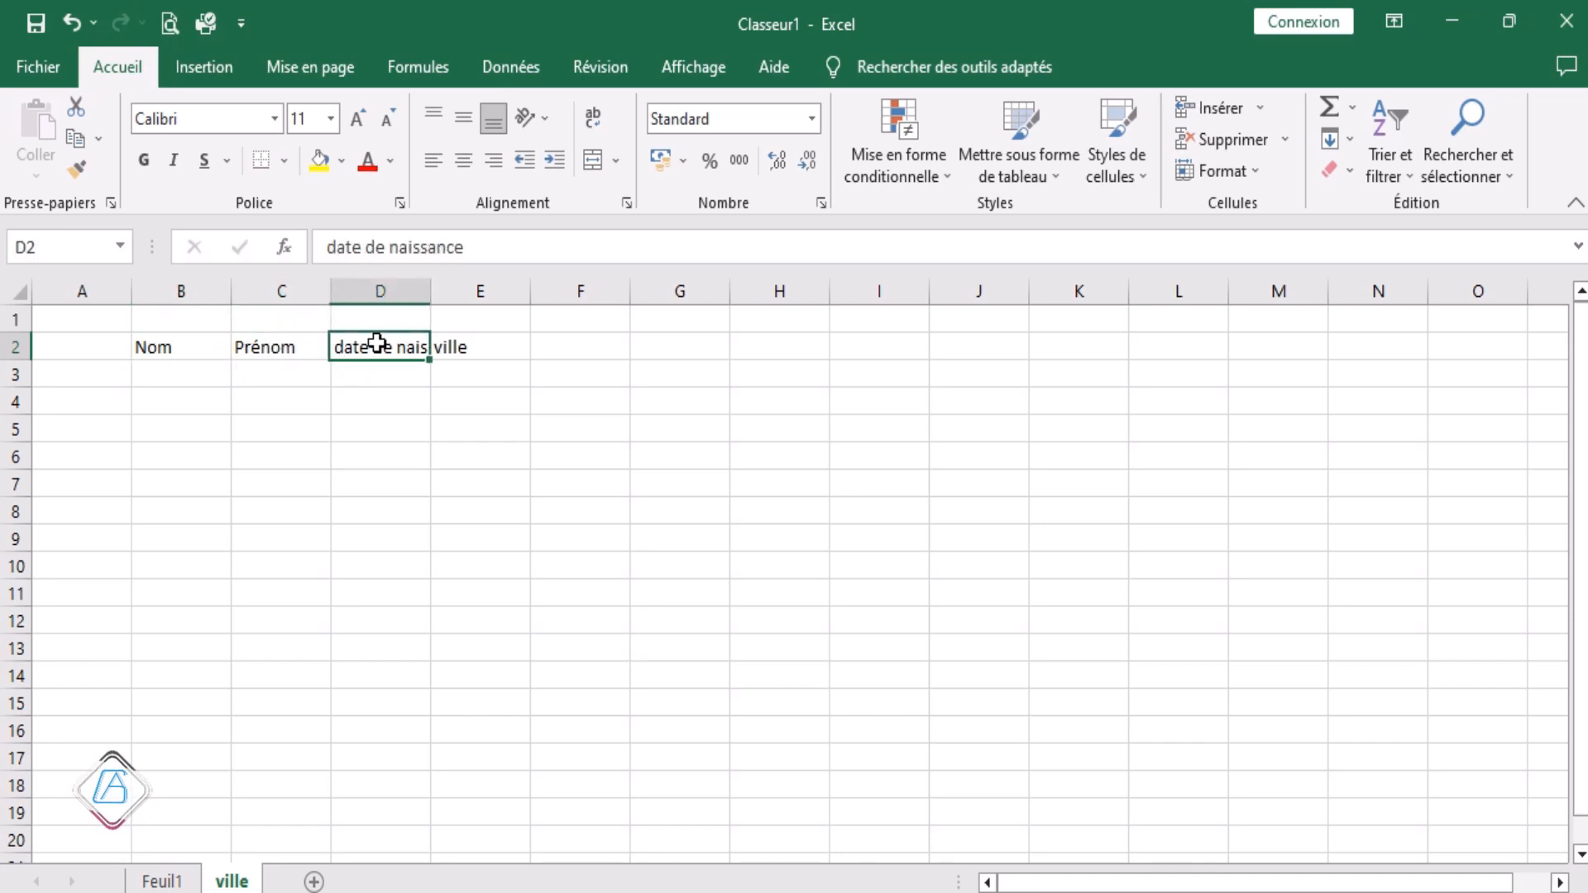
left_click(443, 348)
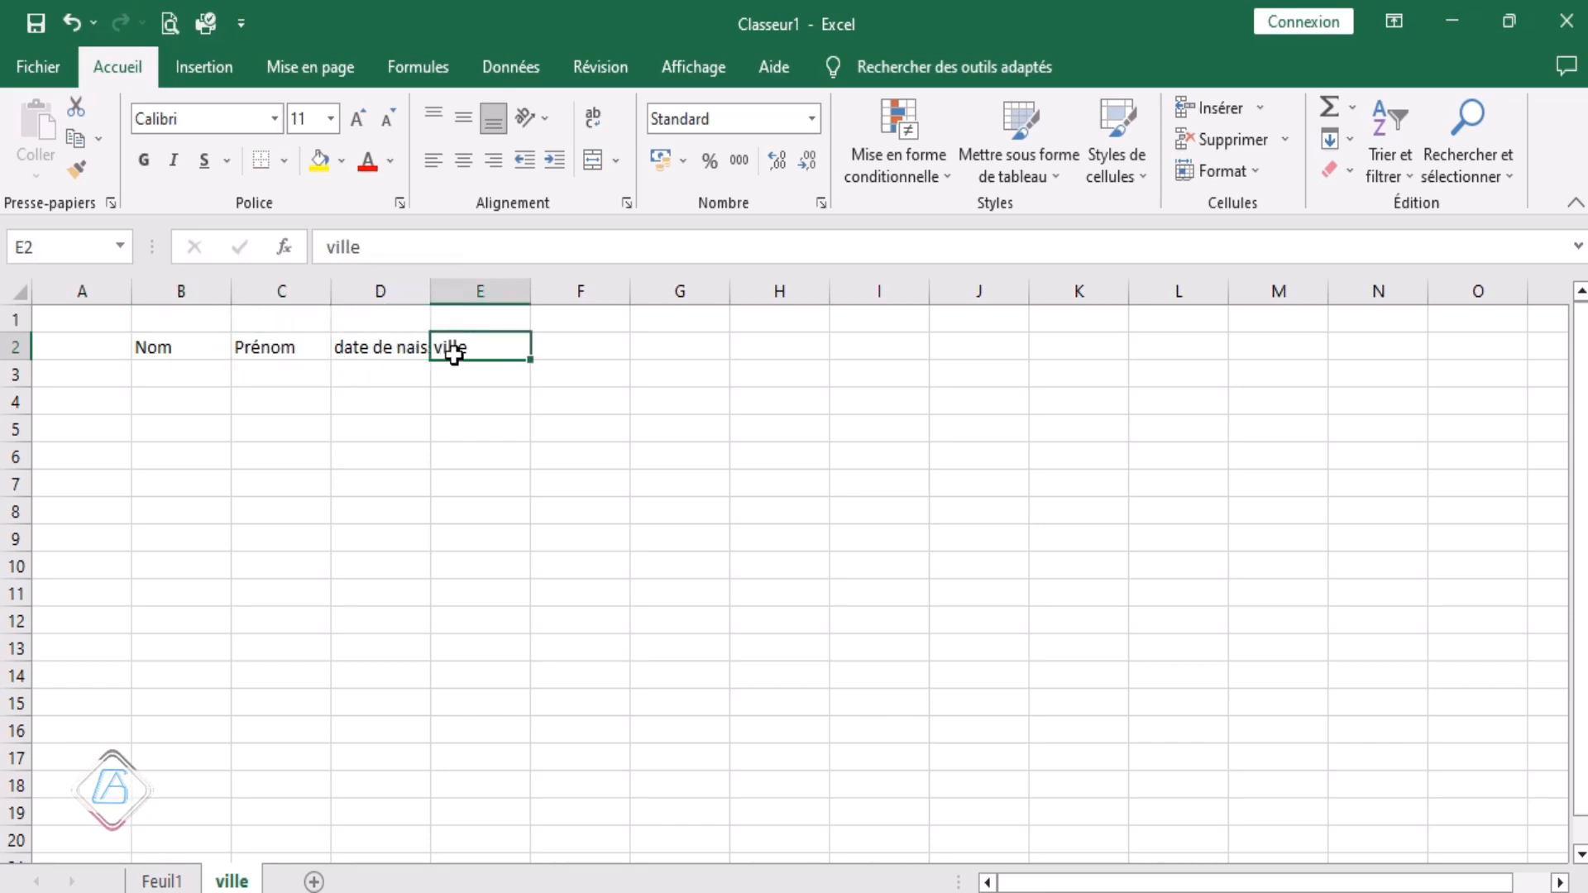
left_click(186, 346)
left_click(182, 397)
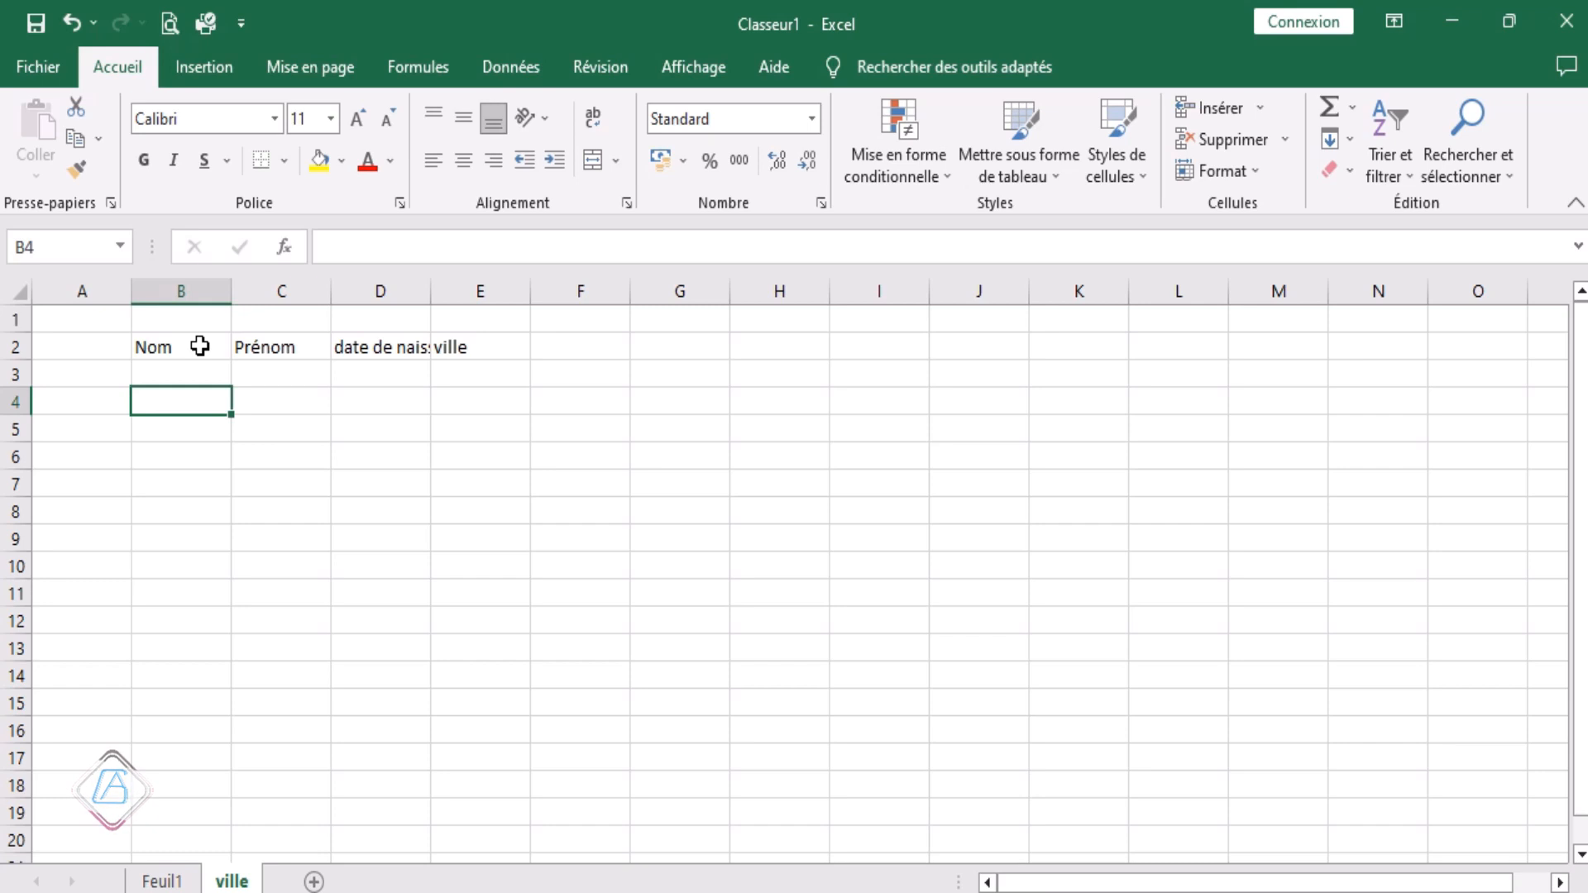
left_click(200, 346)
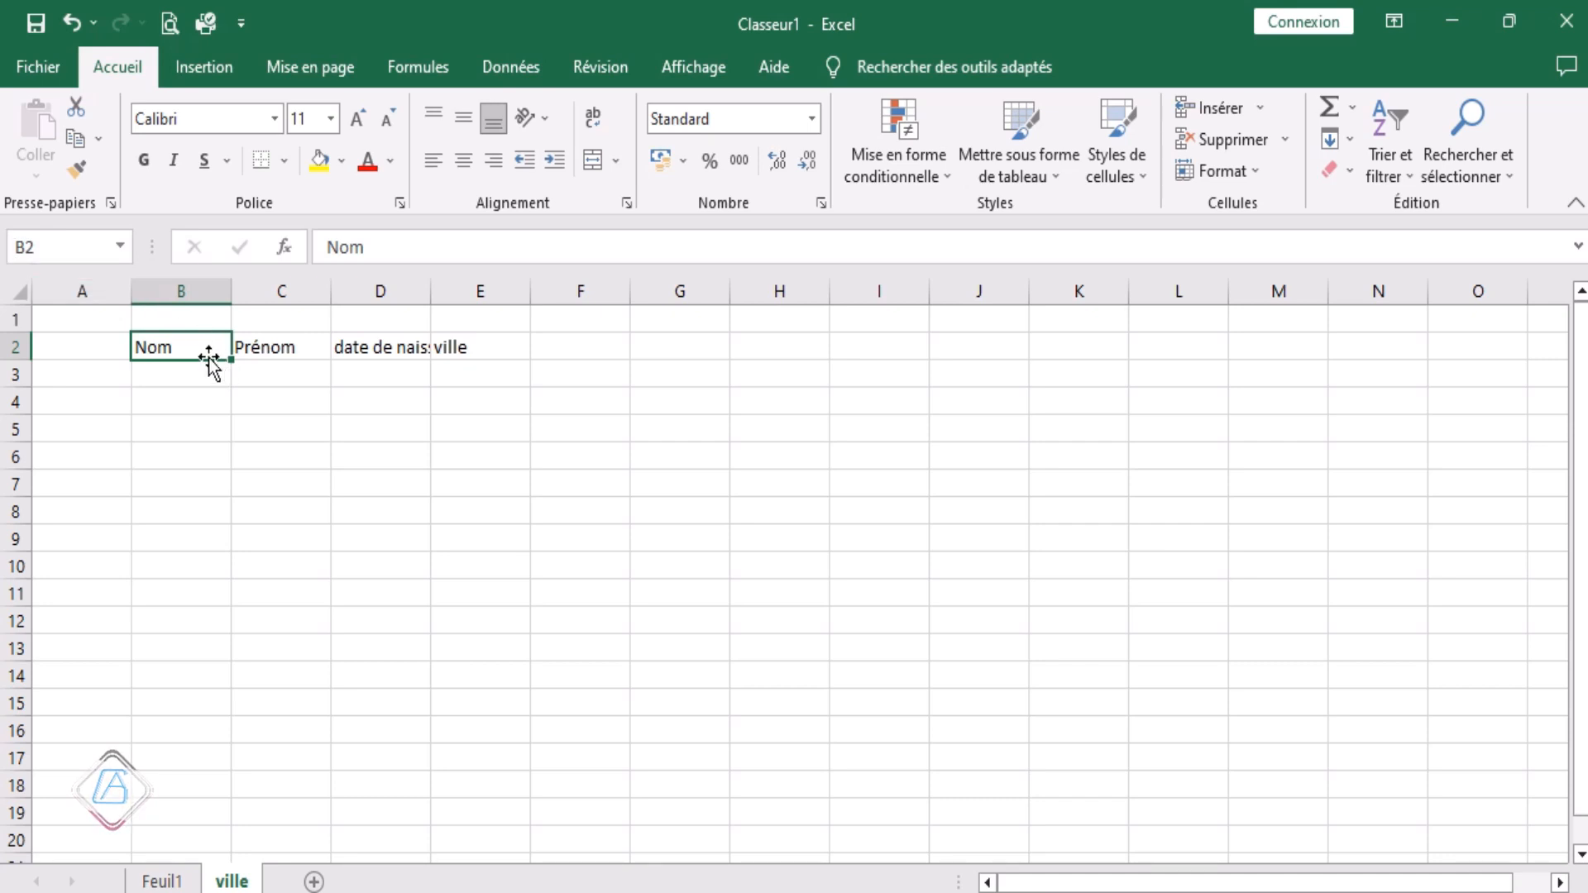
left_click(176, 424)
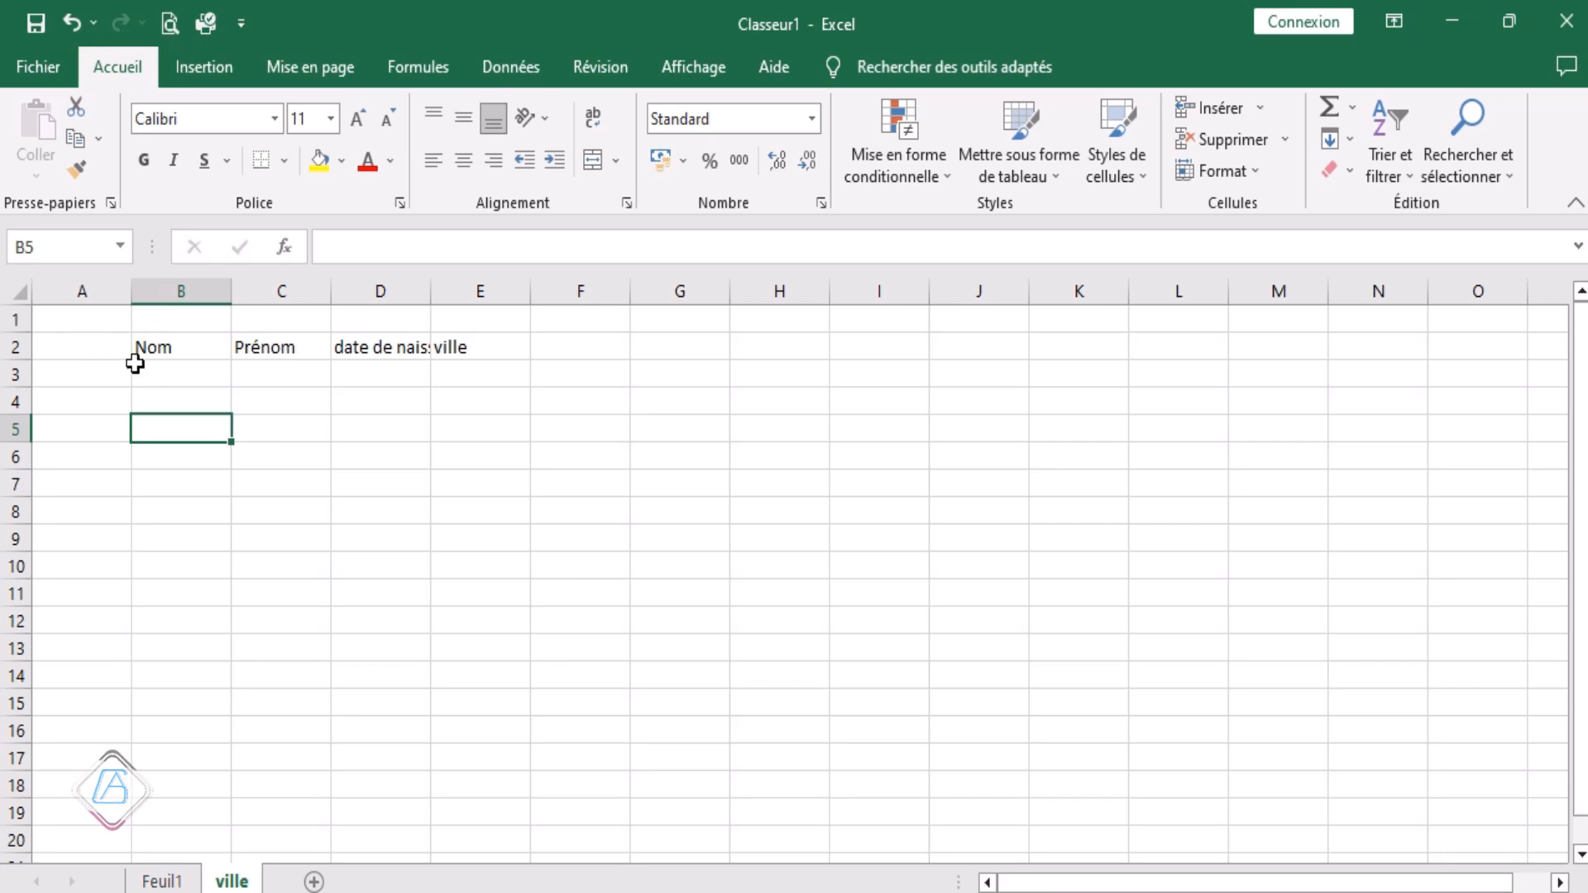
left_click(190, 343)
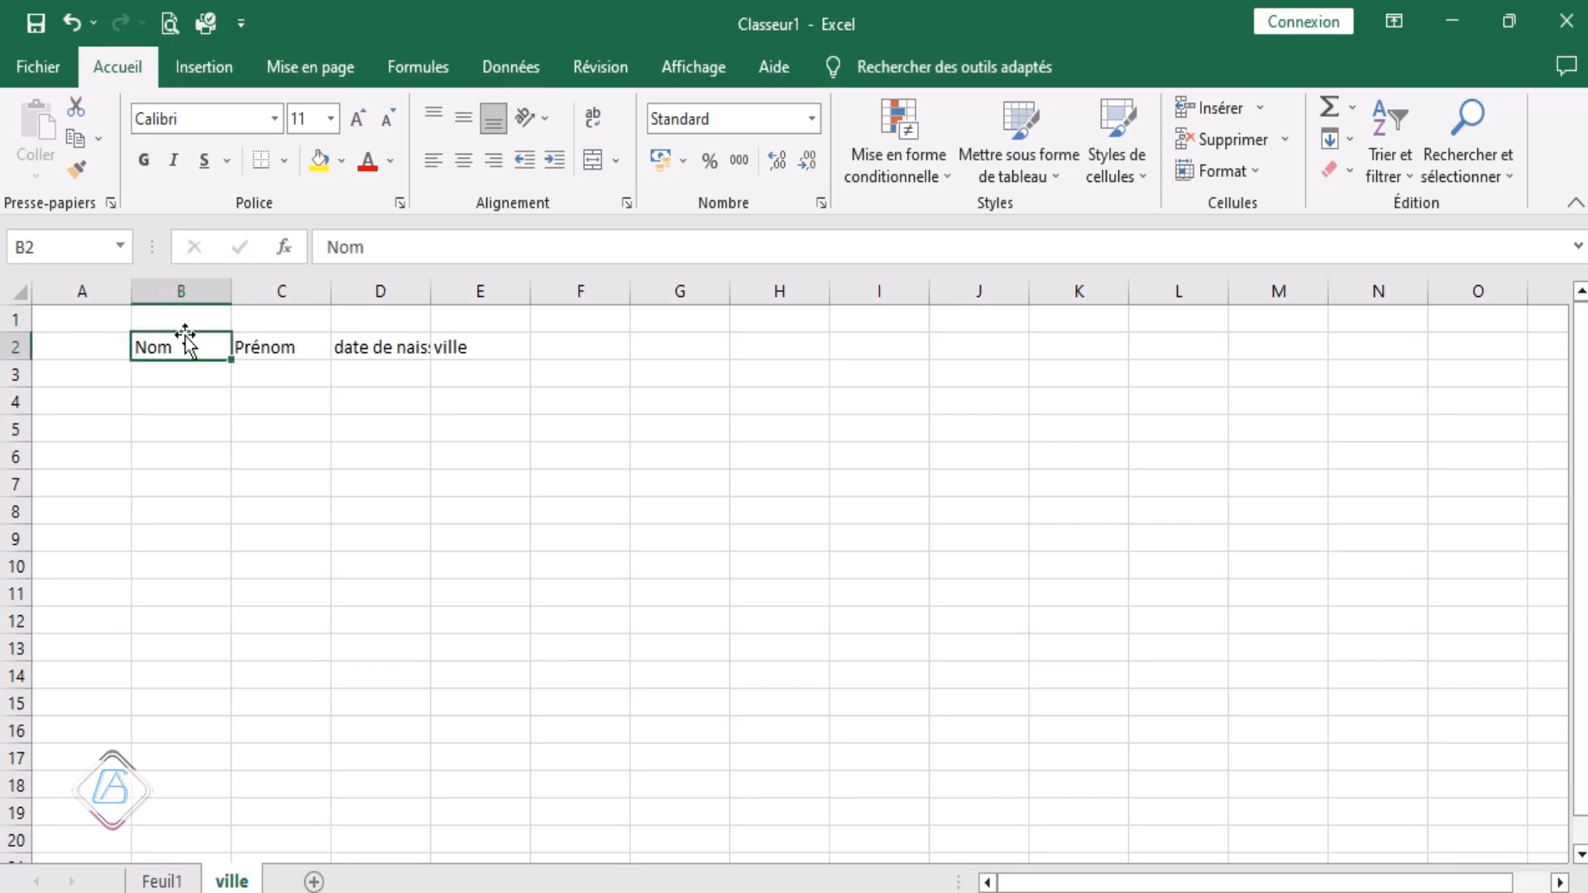
Step: Move the ville header from E2 to F2 and check the vacated cell
left_click(459, 342)
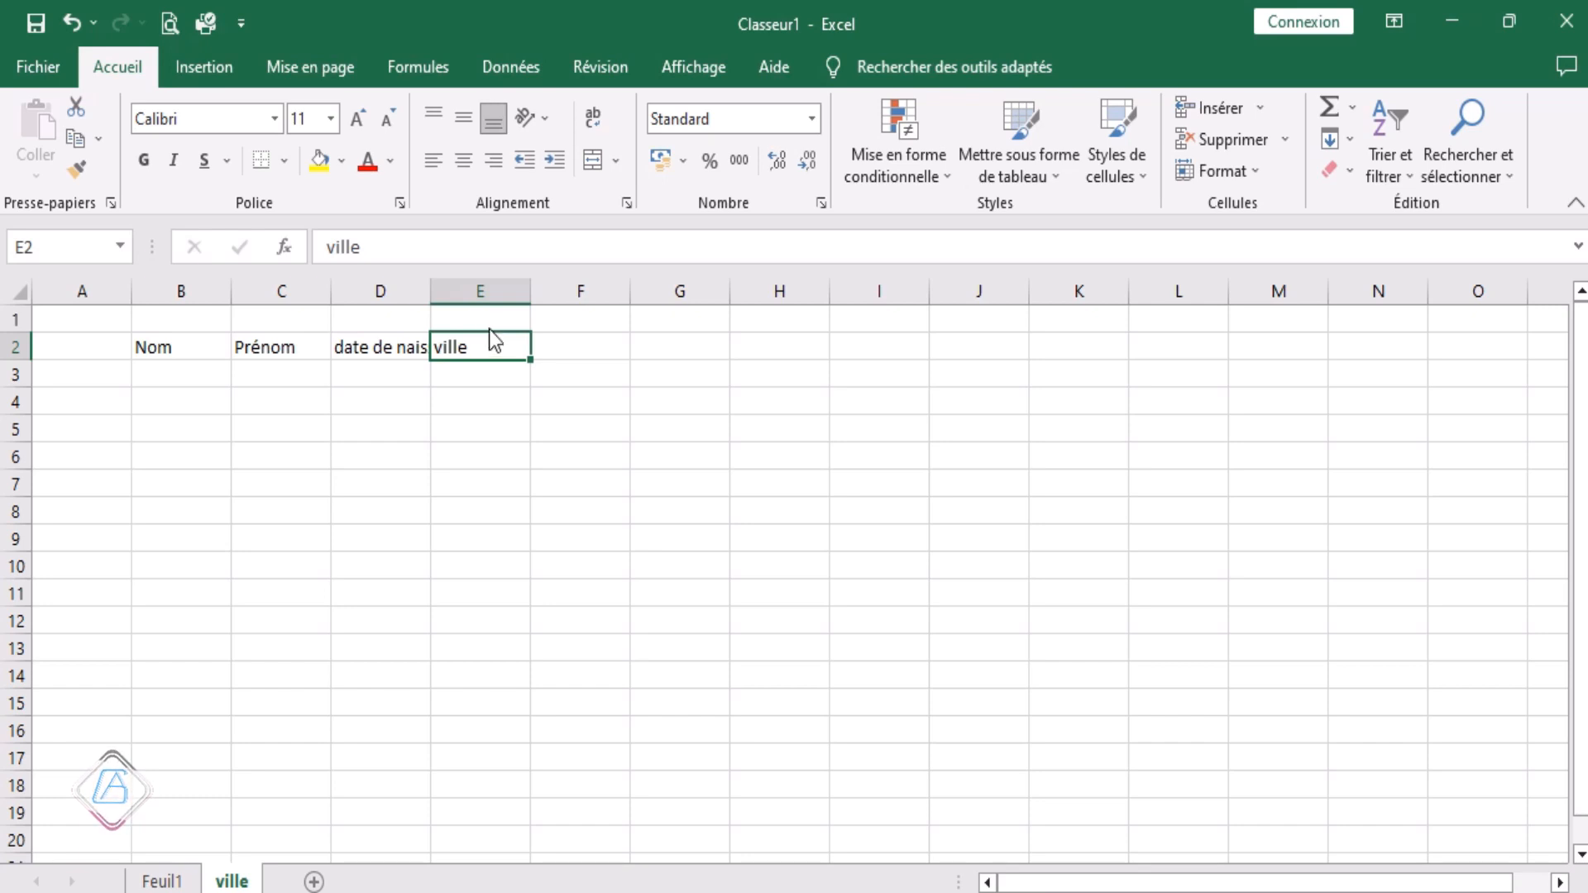
left_click(551, 342)
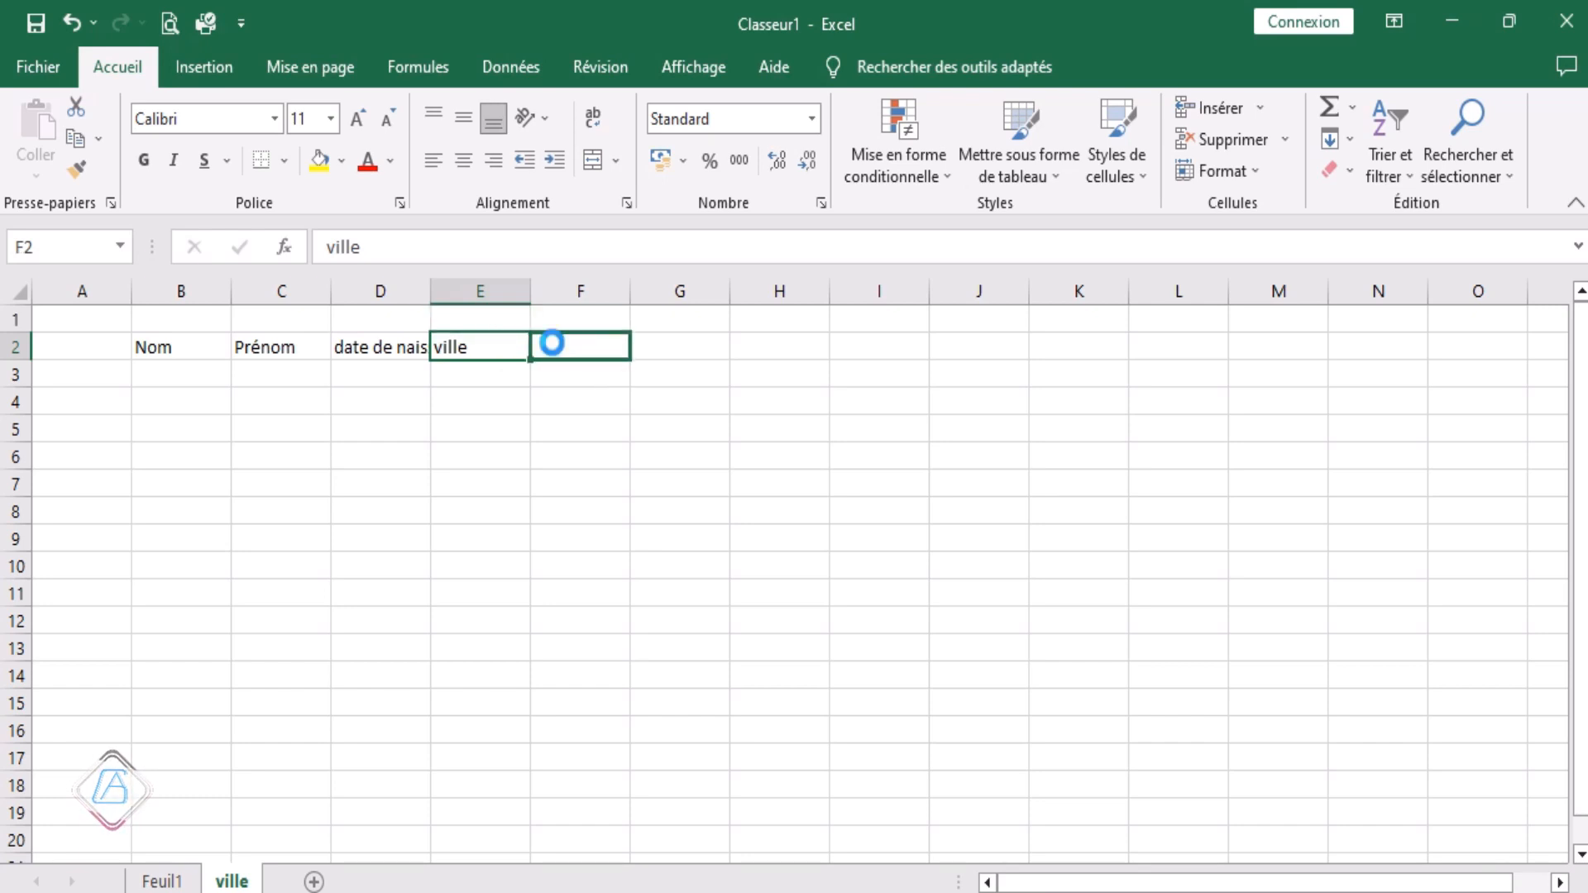
left_click_drag(552, 342, 552, 342)
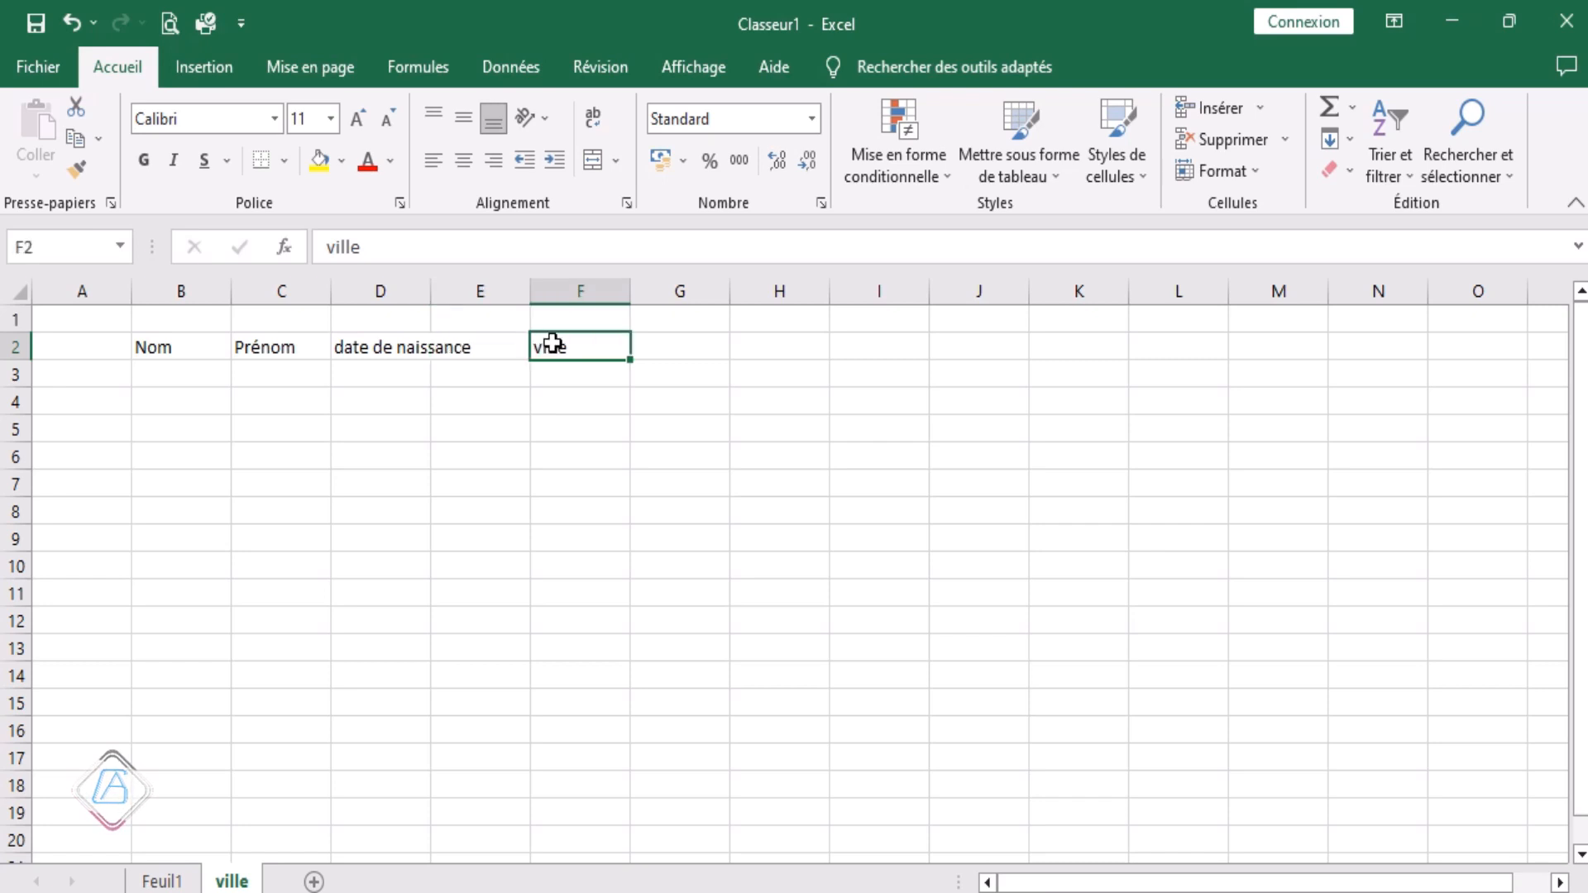
left_click(472, 345)
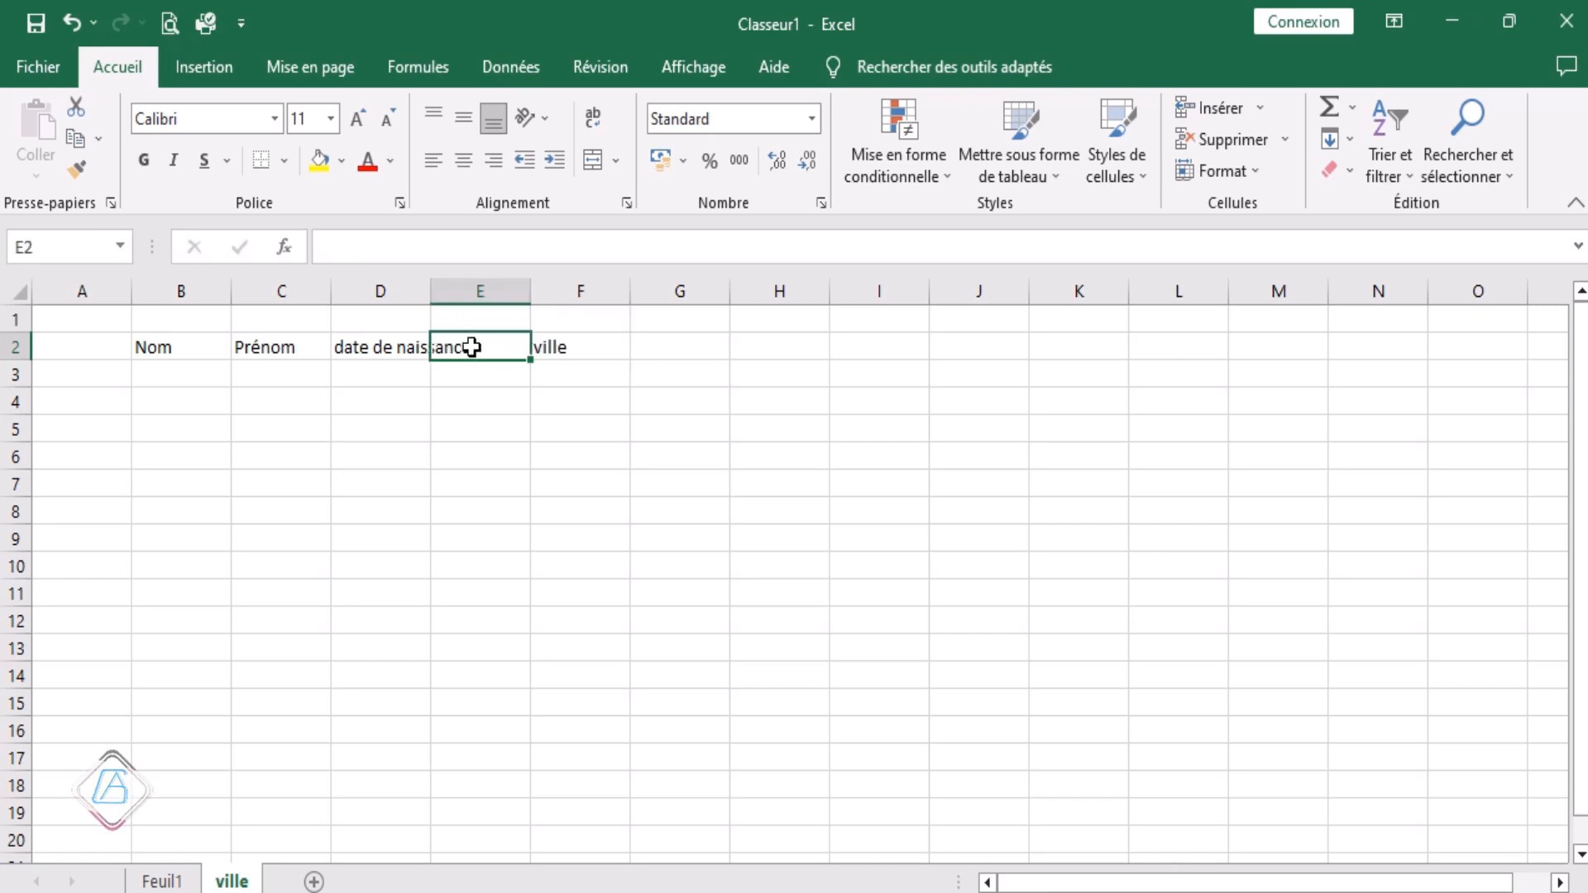
Step: Move the ville header from F2 to G5, and undo both moves of that header
left_click(550, 343)
left_click_drag(610, 325, 812, 436)
left_click(711, 424)
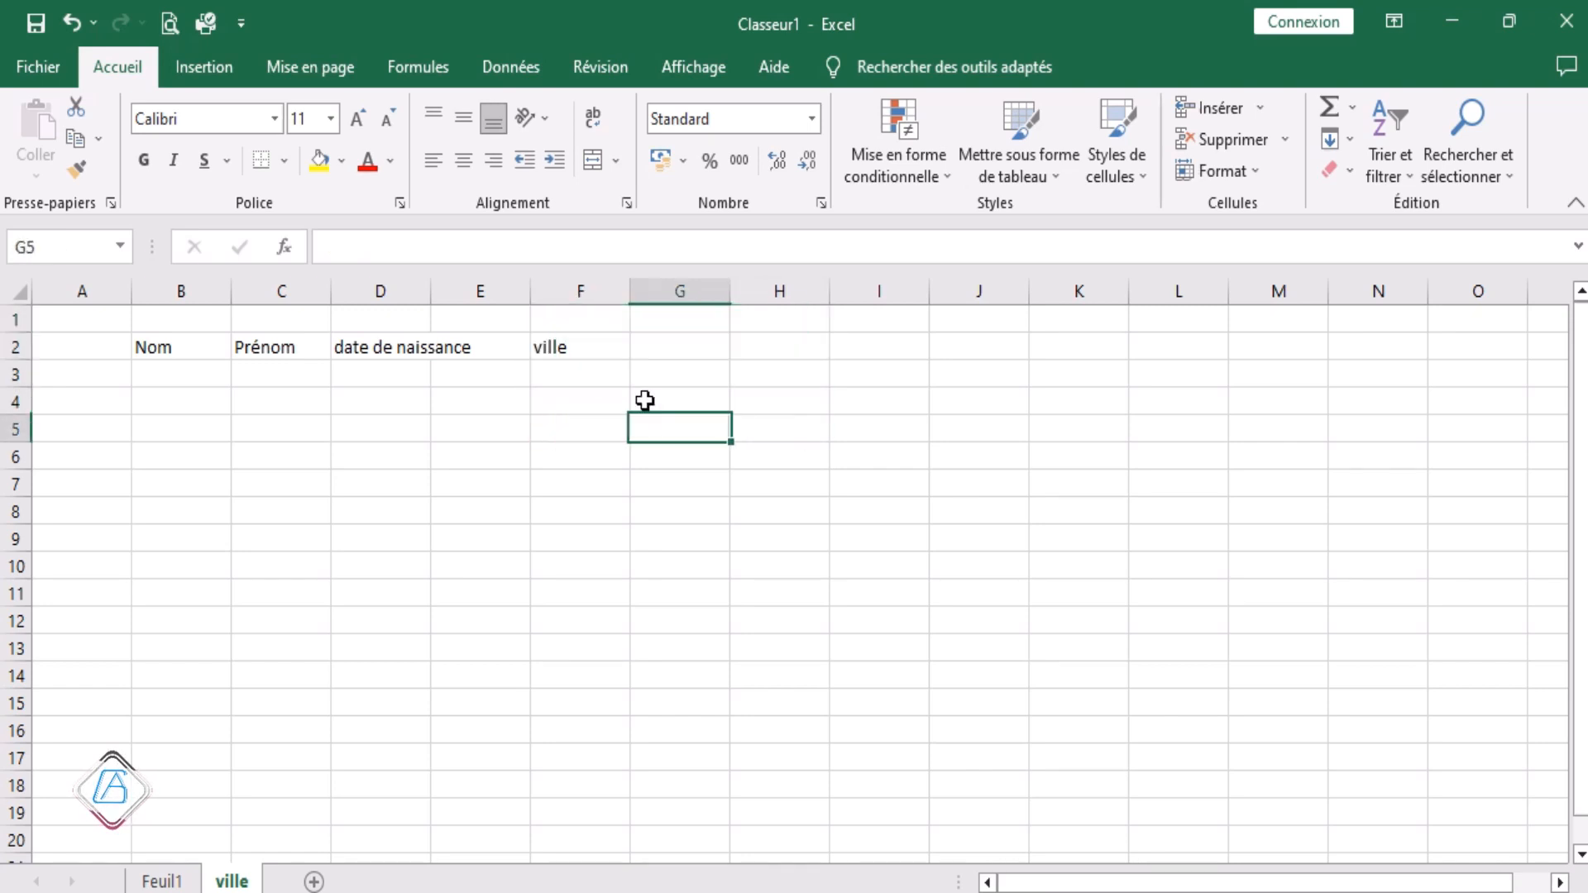
left_click(562, 347)
left_click_drag(567, 329, 671, 426)
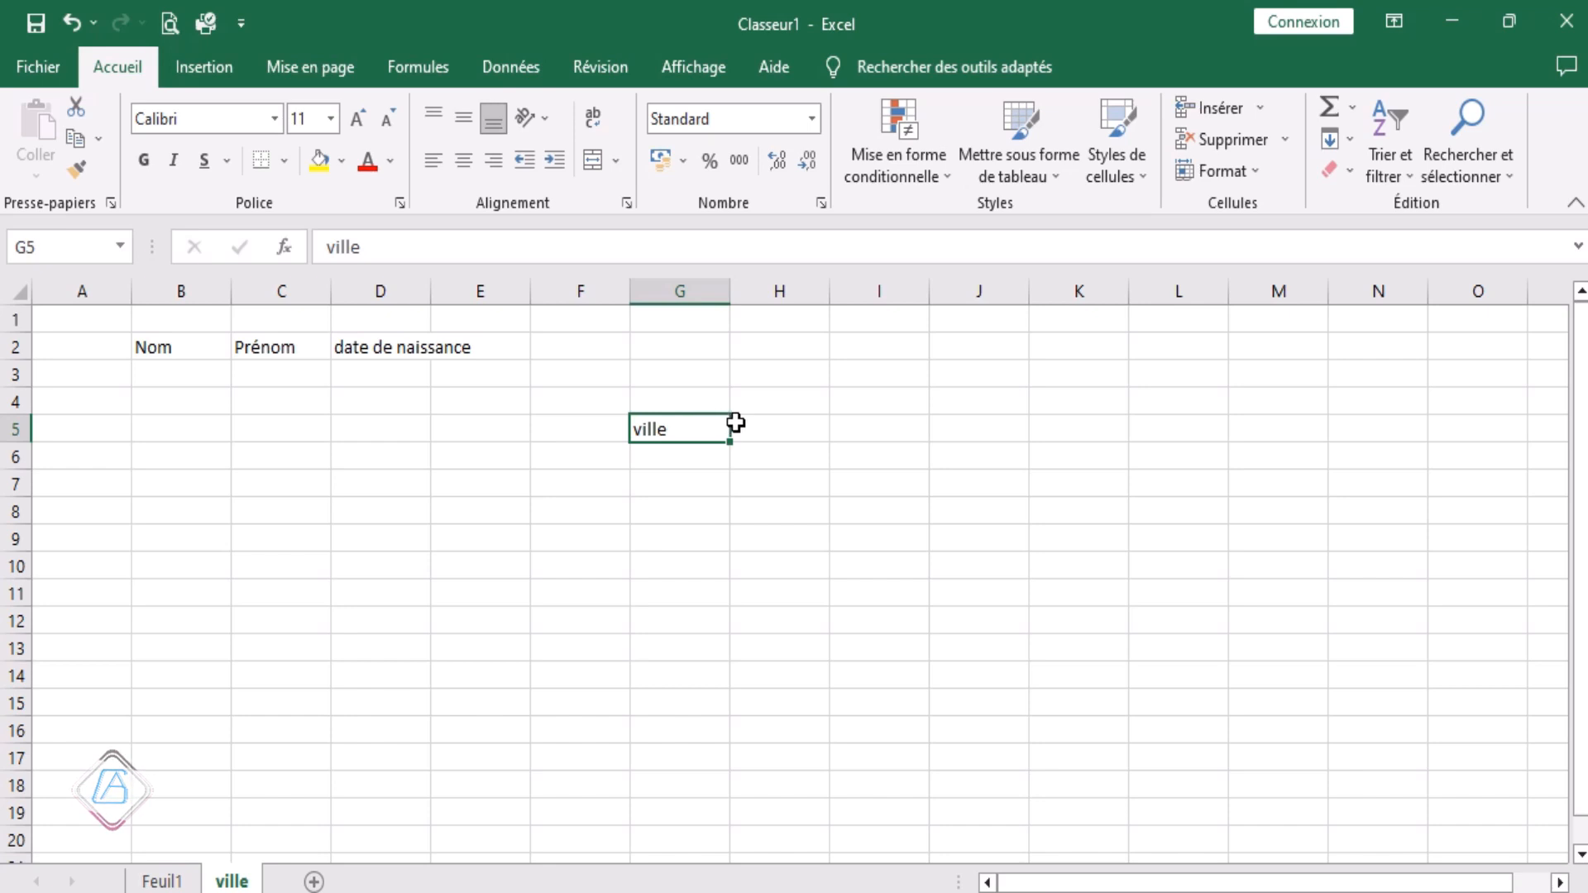
key("ctrl+z")
key("ctrl+z")
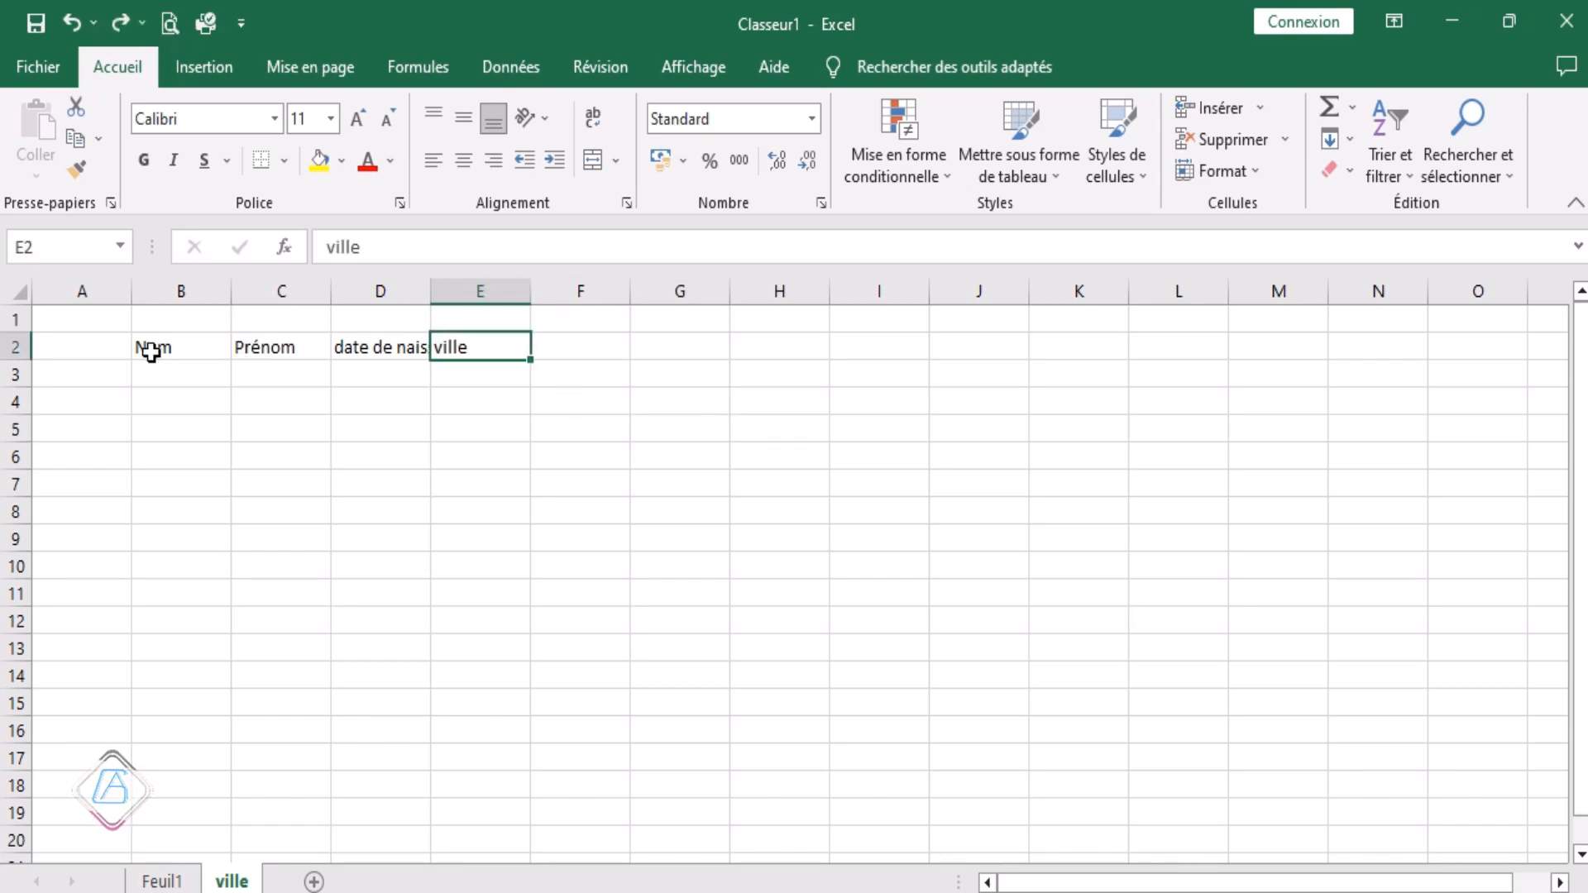
Step: Move the whole header range B2:E2 down one row to B3:E3
left_click(216, 346)
left_click_drag(216, 346, 488, 346)
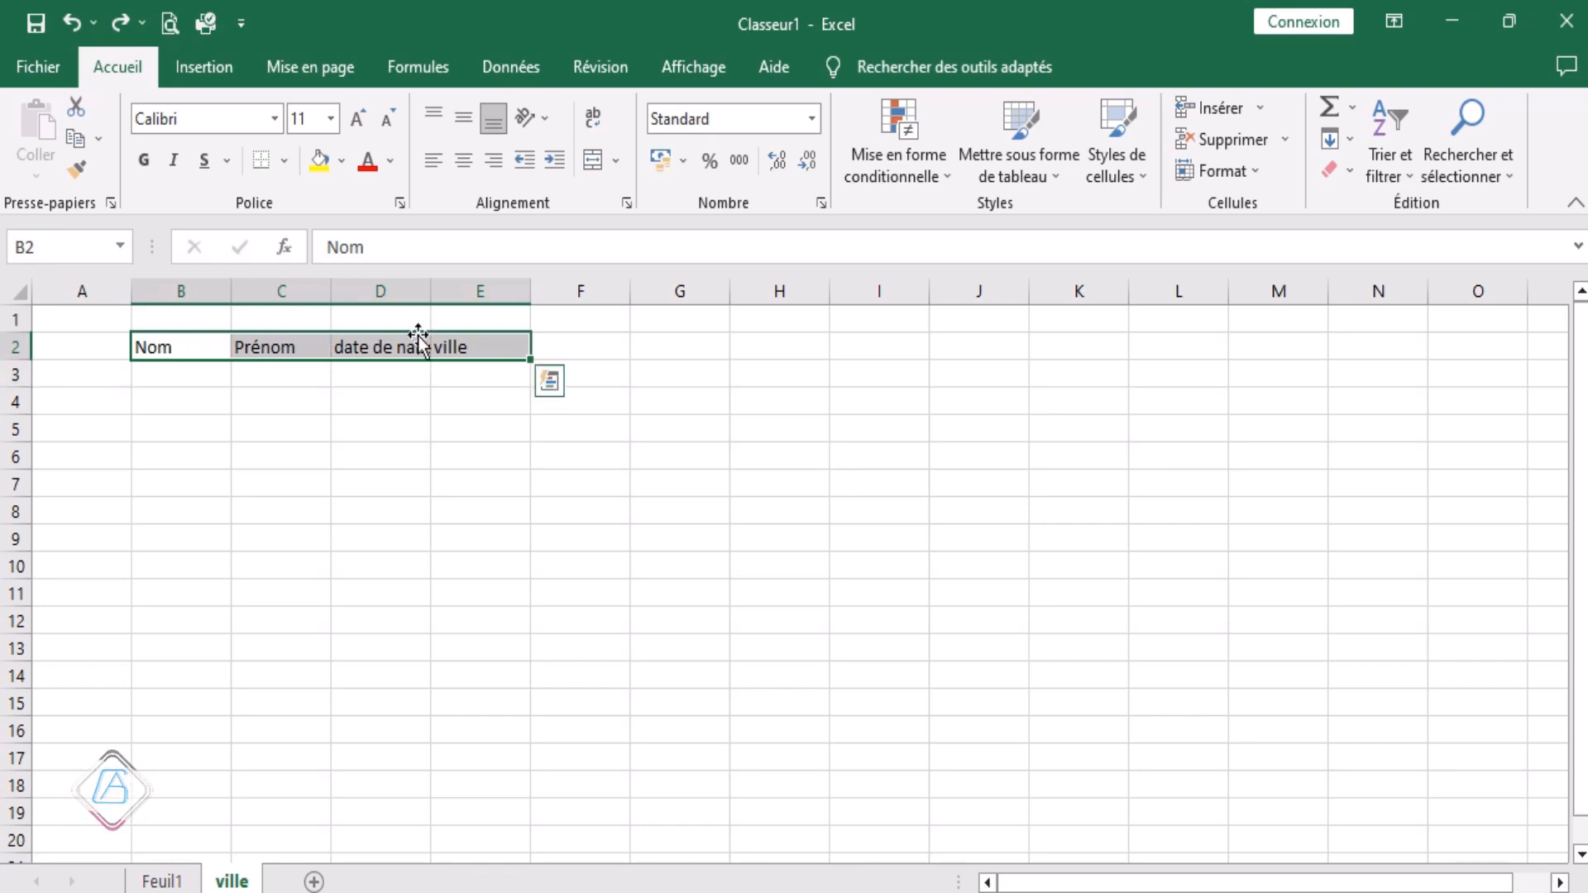
left_click_drag(418, 330, 412, 373)
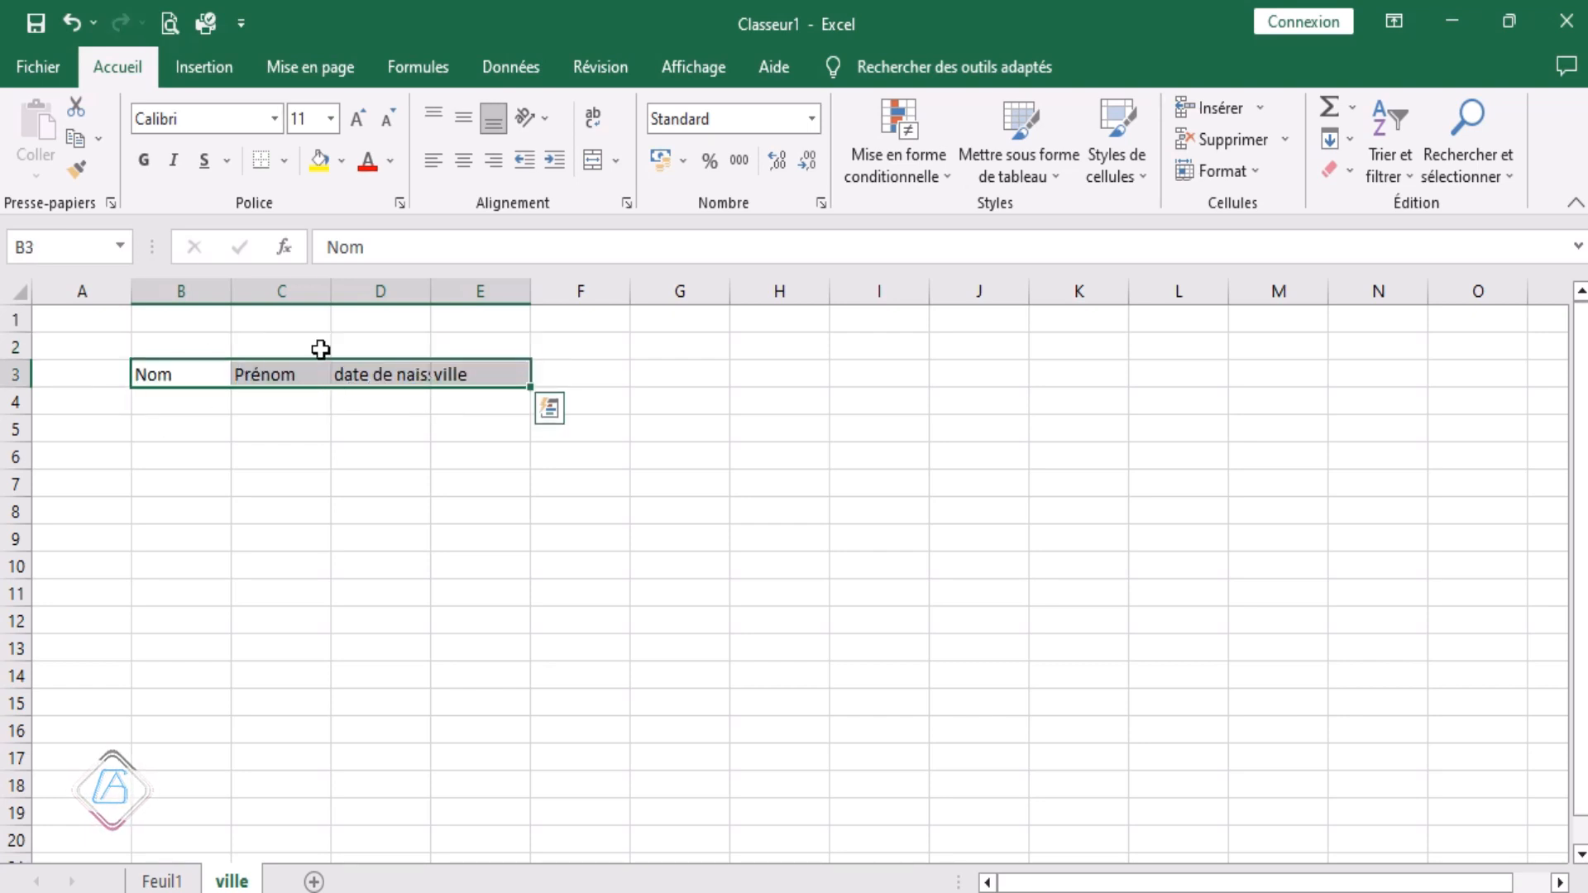
left_click(496, 425)
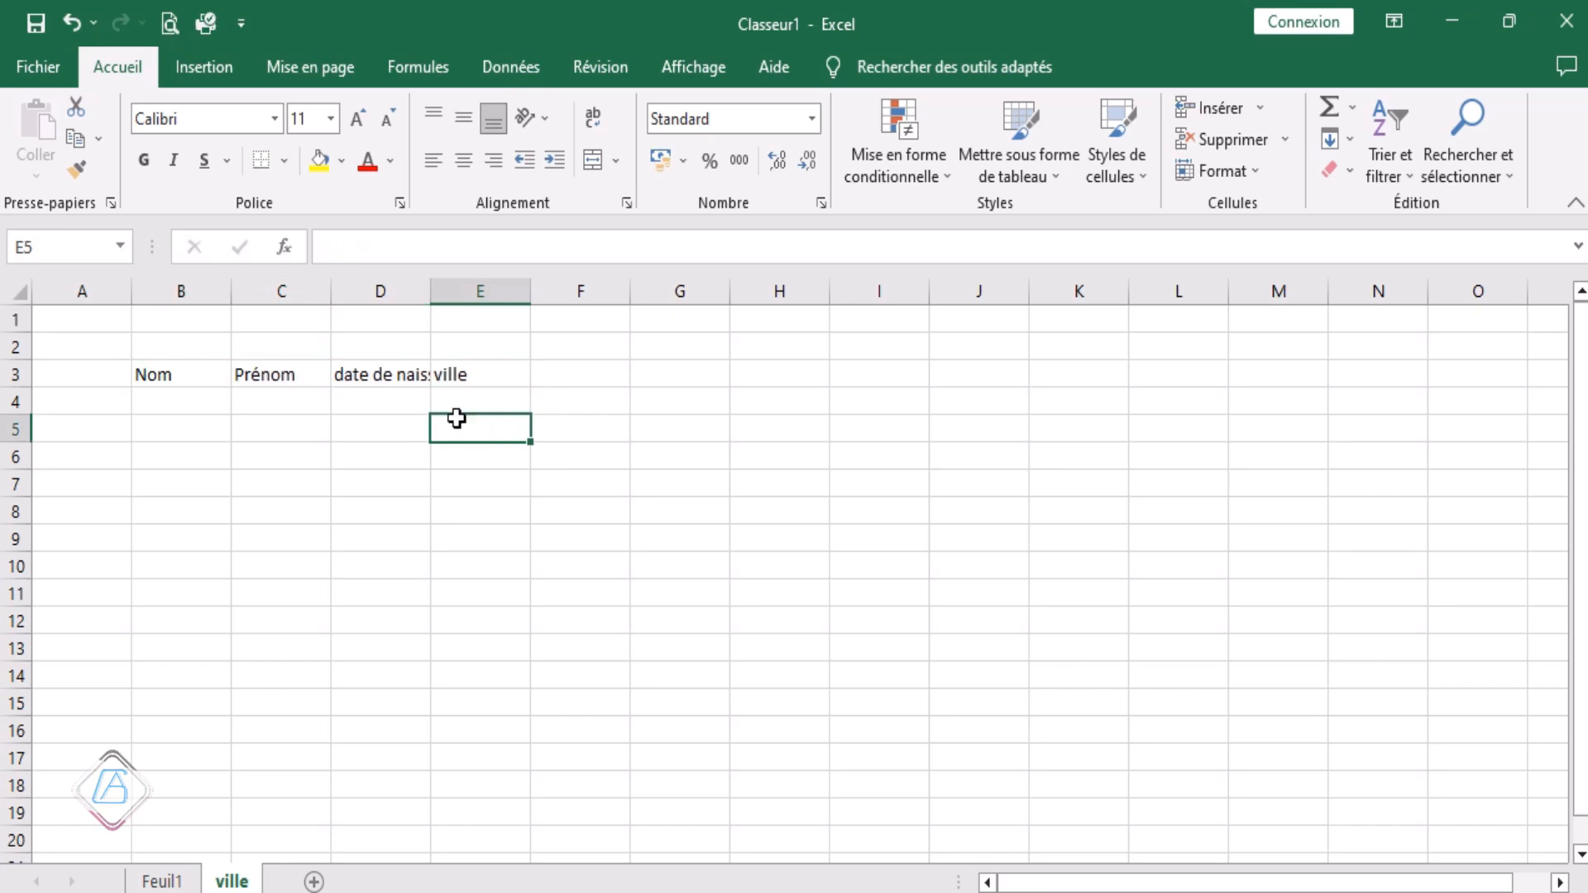
left_click(371, 371)
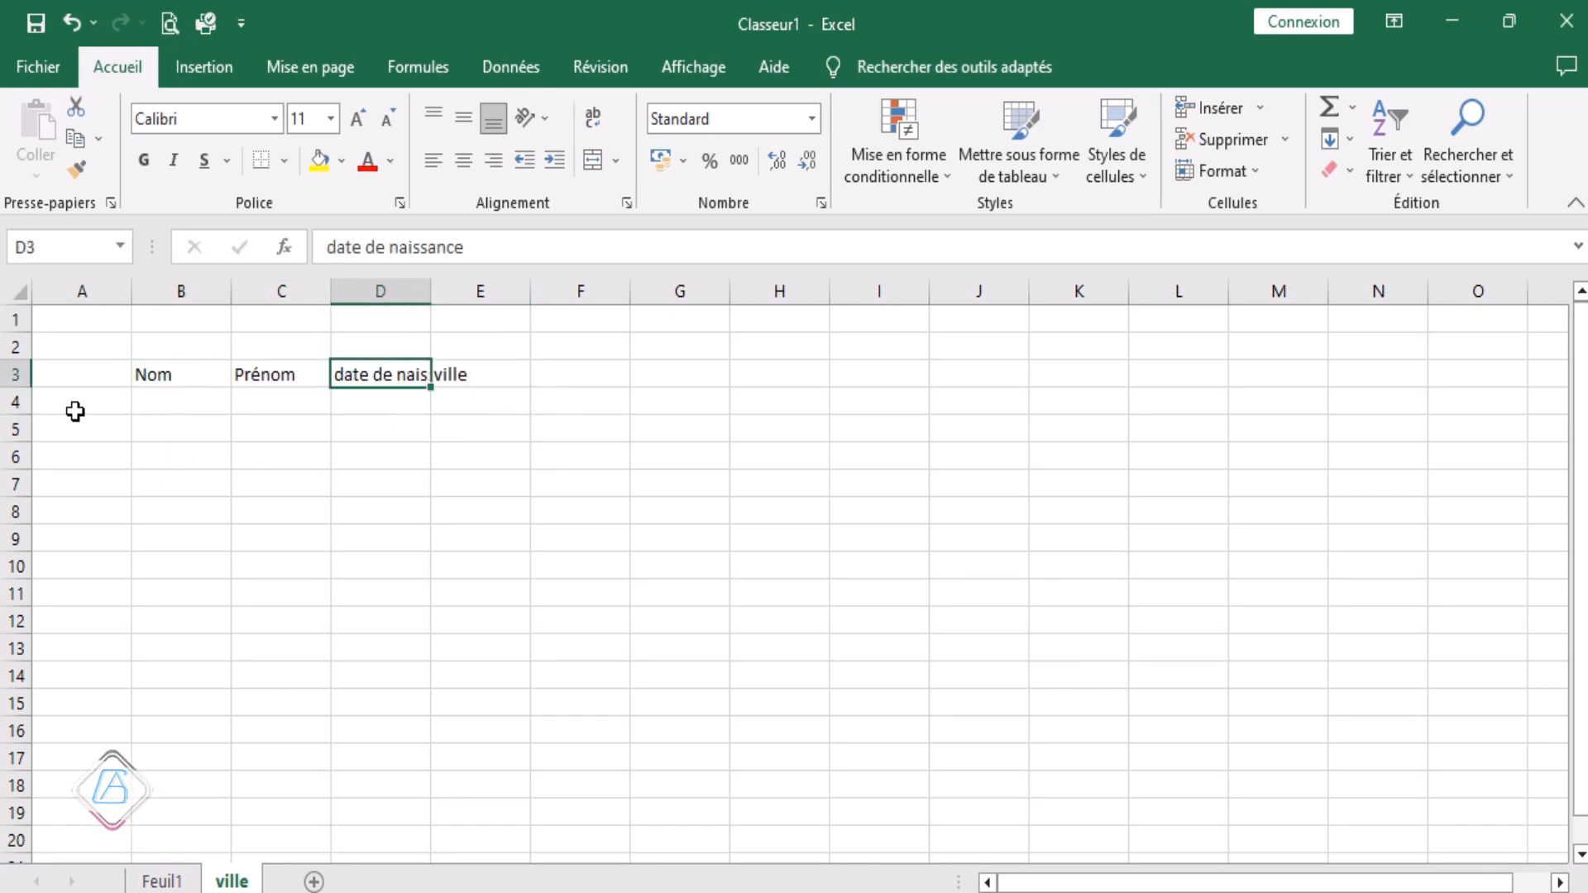
Step: Fill the Nom header from B3 down to B15, and undo the fill
left_click(196, 377)
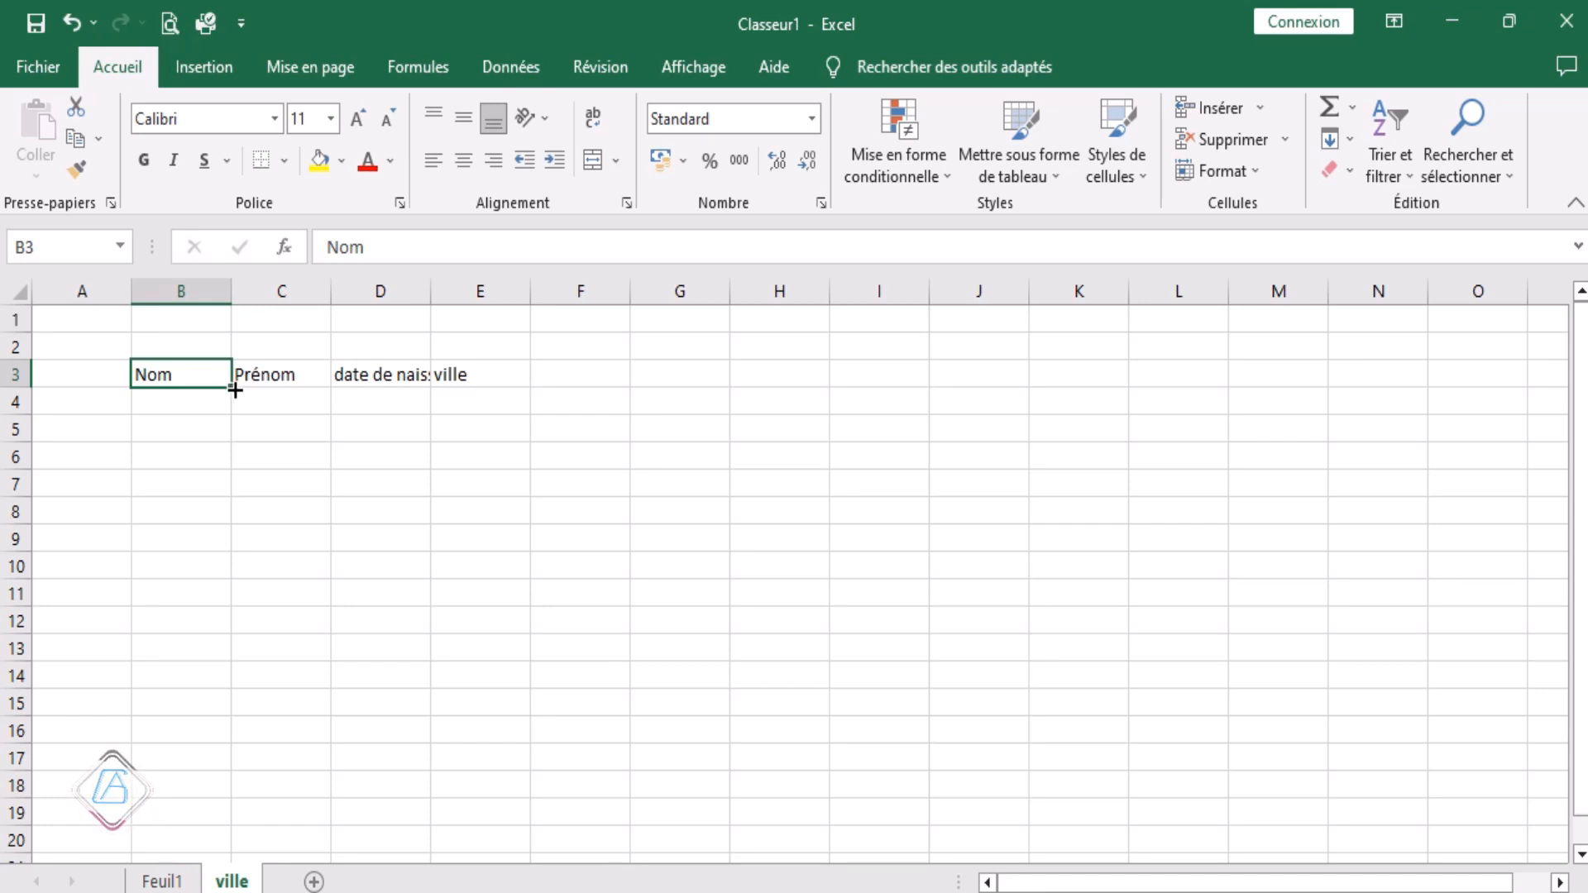
left_click_drag(235, 390, 265, 709)
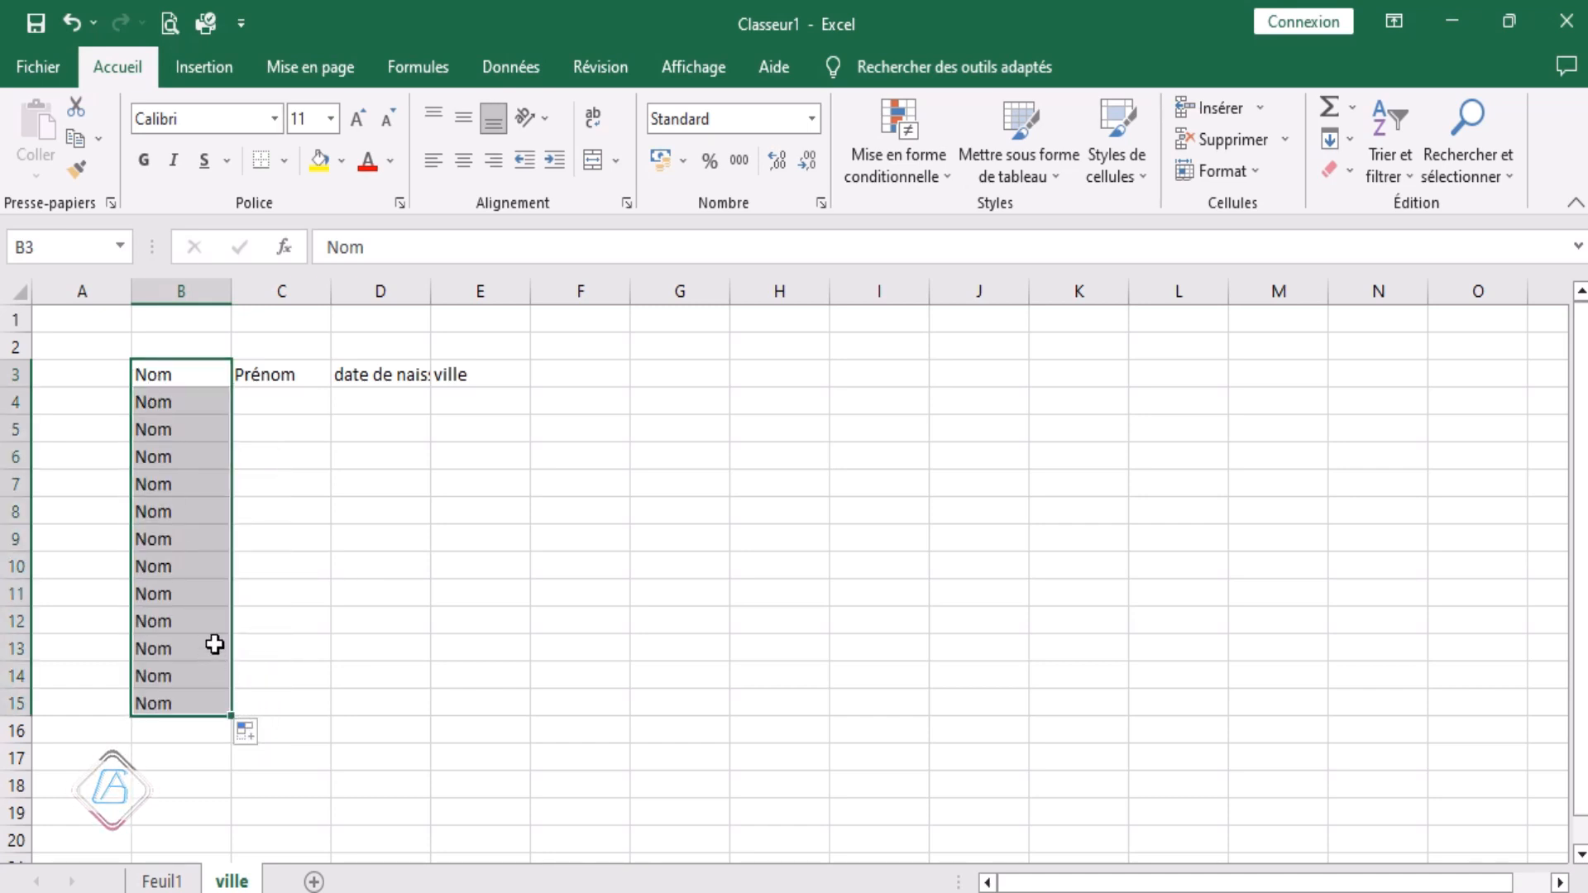
key("ctrl+s")
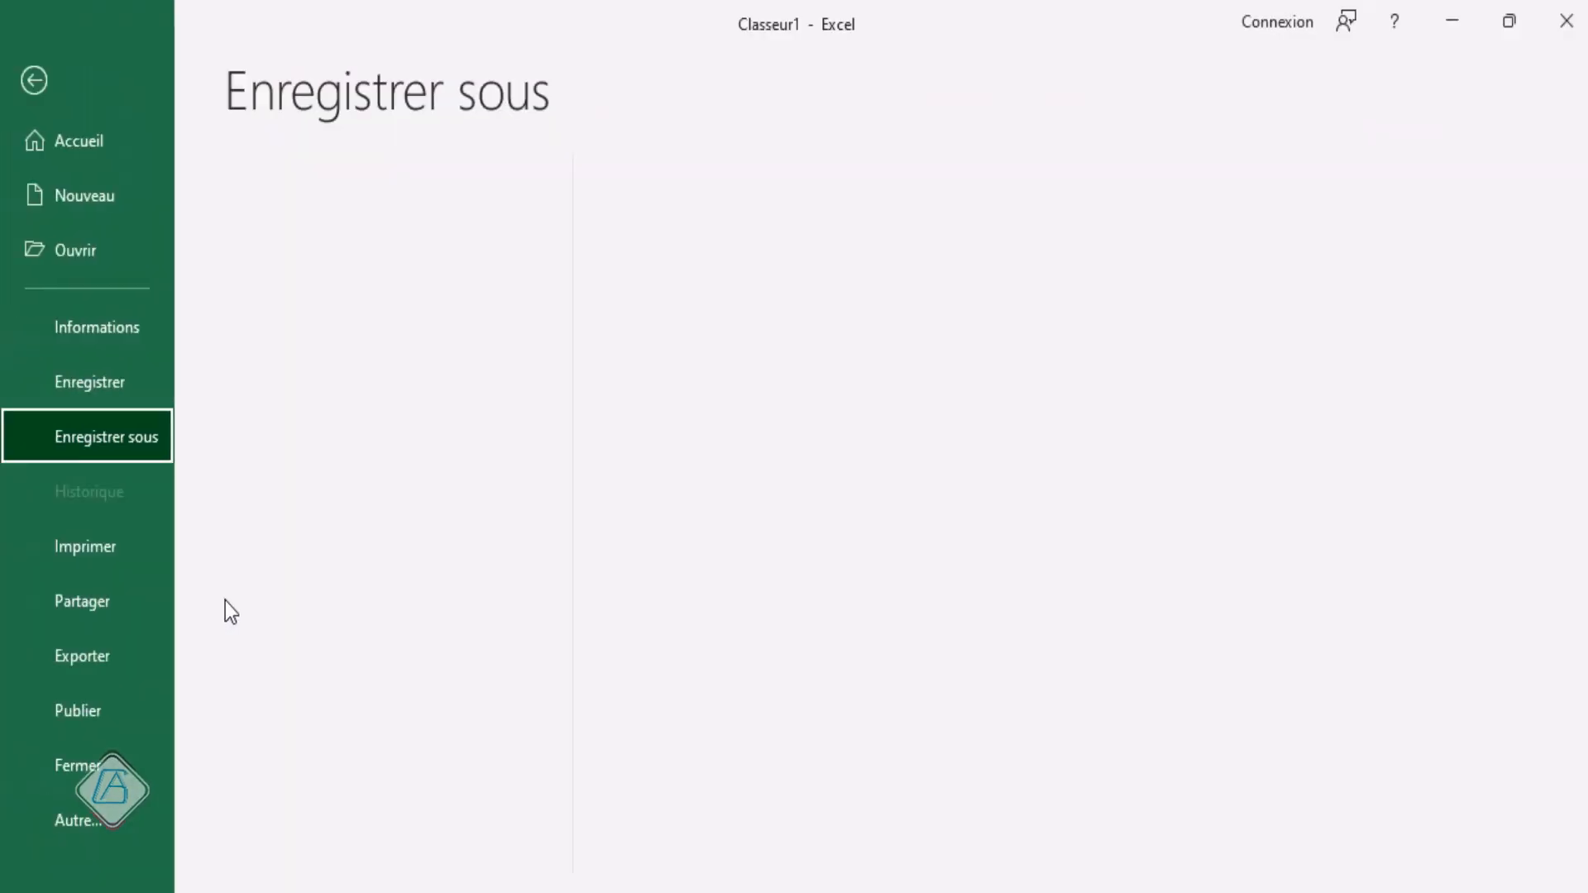
left_click(34, 80)
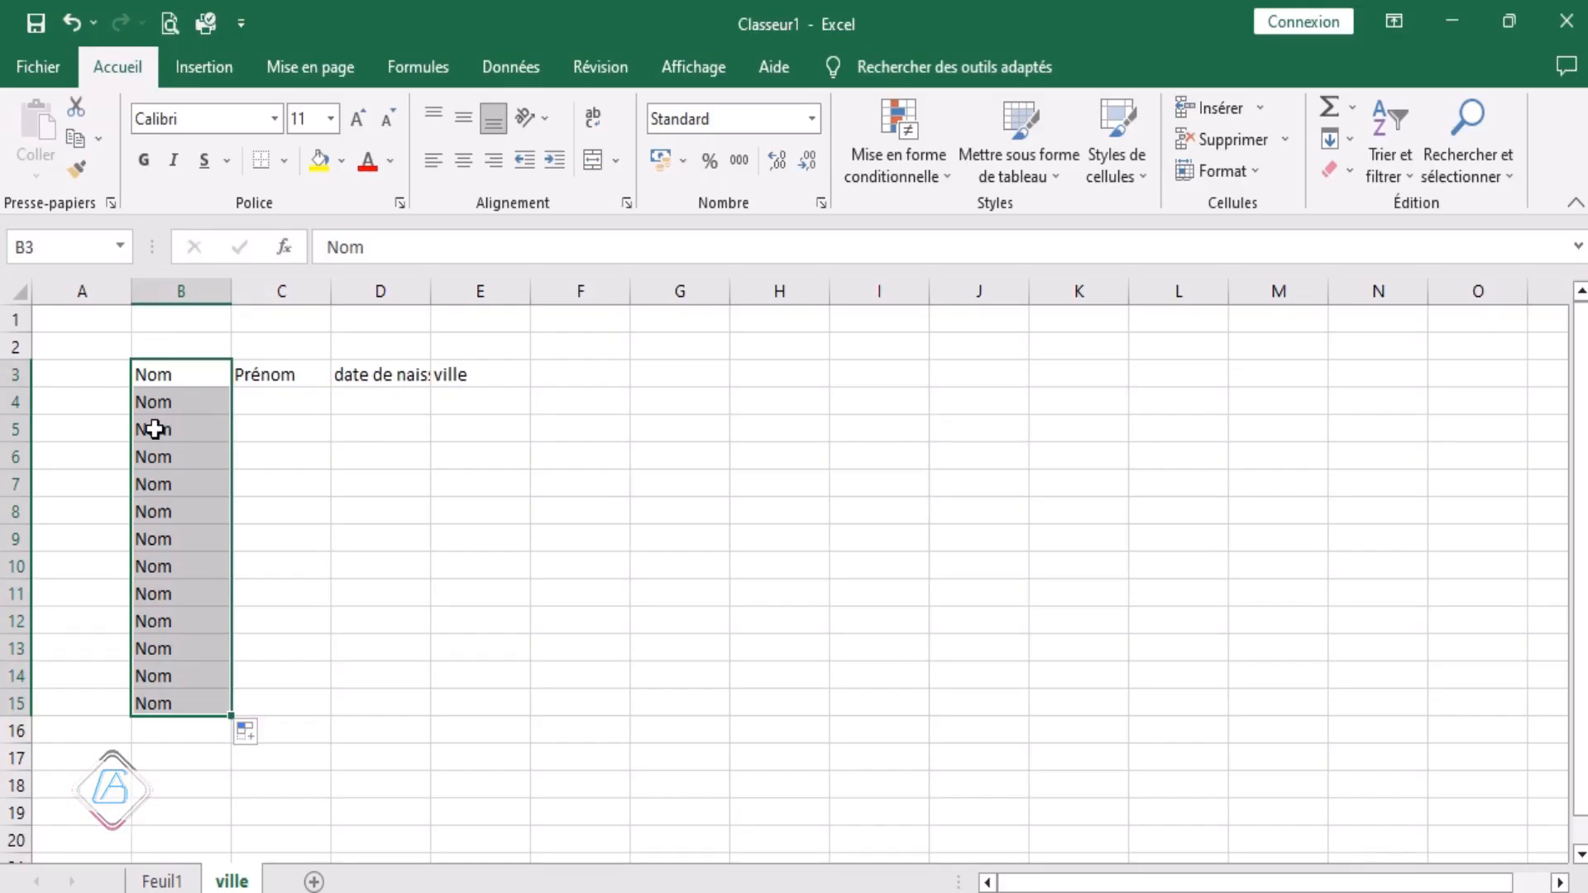
left_click_drag(155, 429, 326, 538)
left_click(305, 532)
key("ctrl+z")
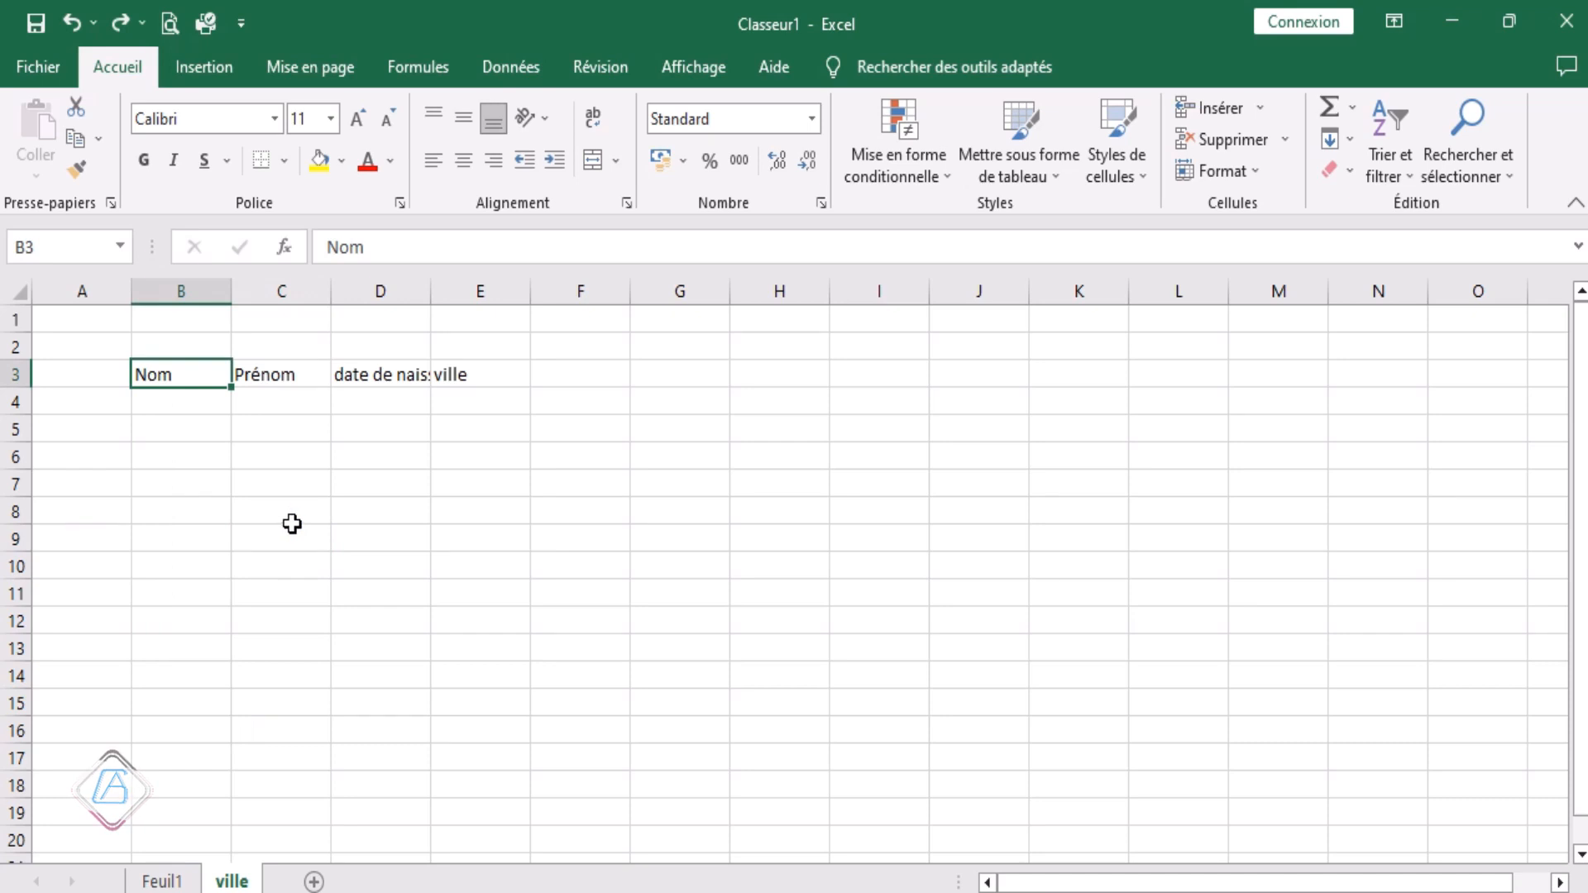
left_click(240, 485)
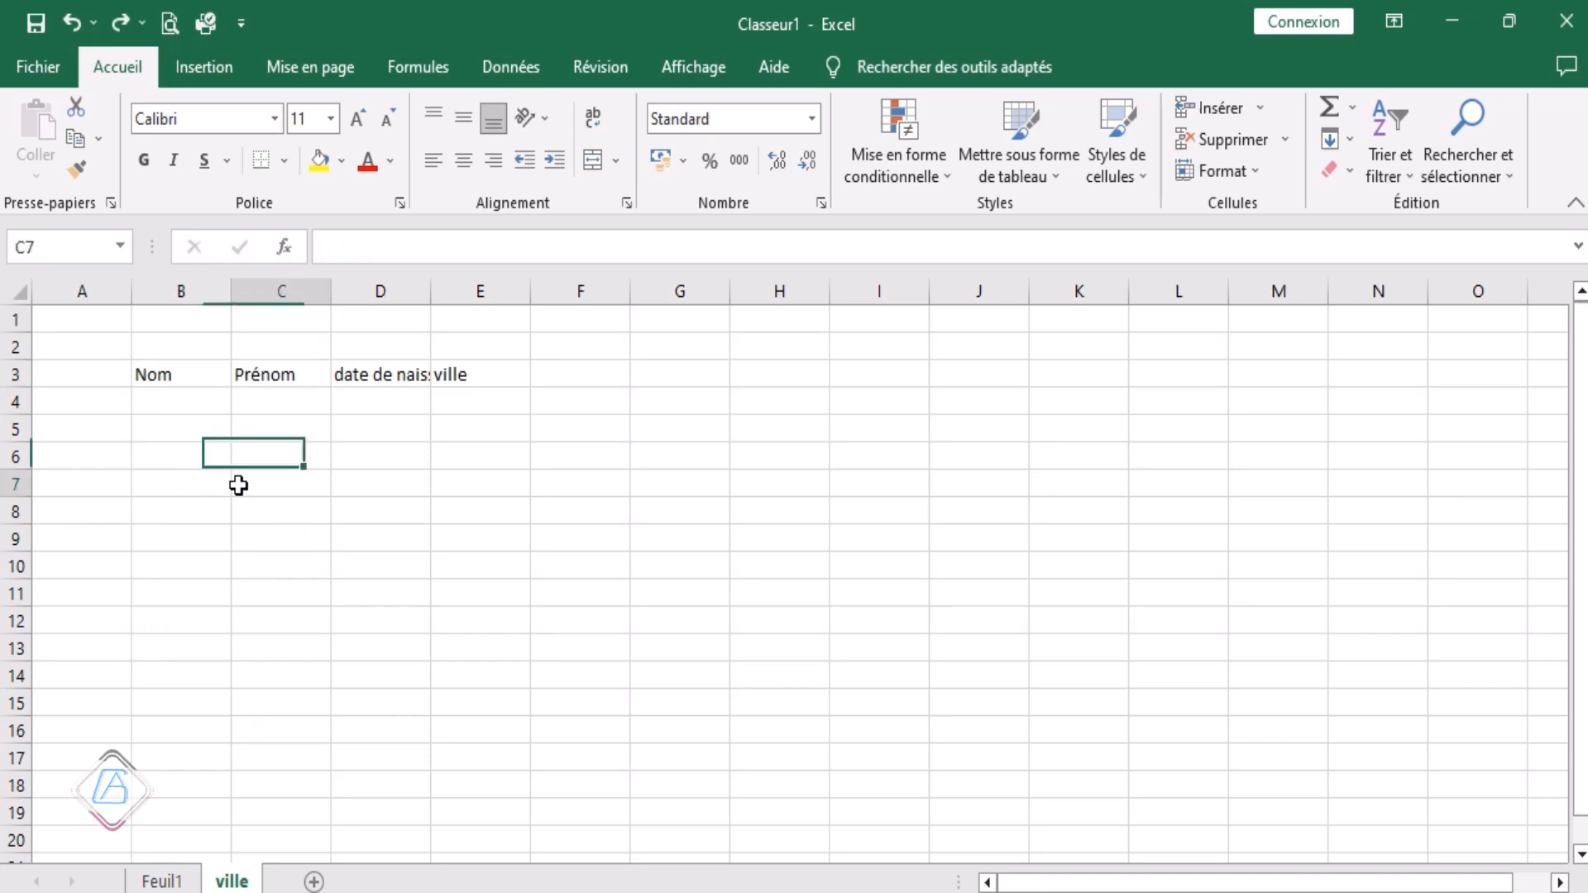
Step: Enter Lundi in F3 and fill the weekday series down to Dimanche in F9
left_click(611, 378)
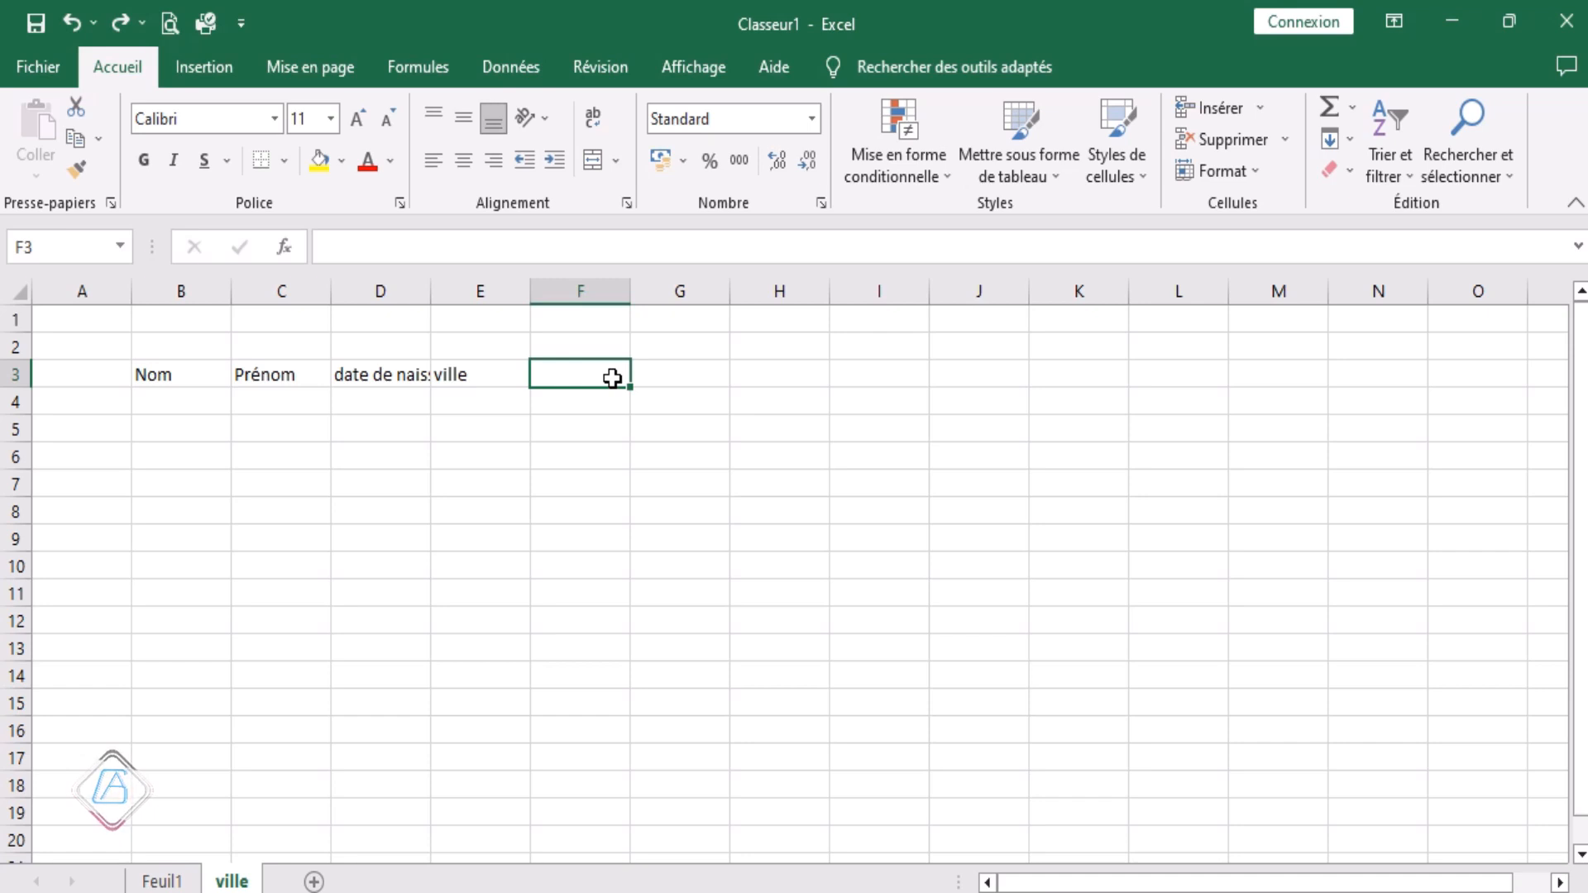
type("Lundi")
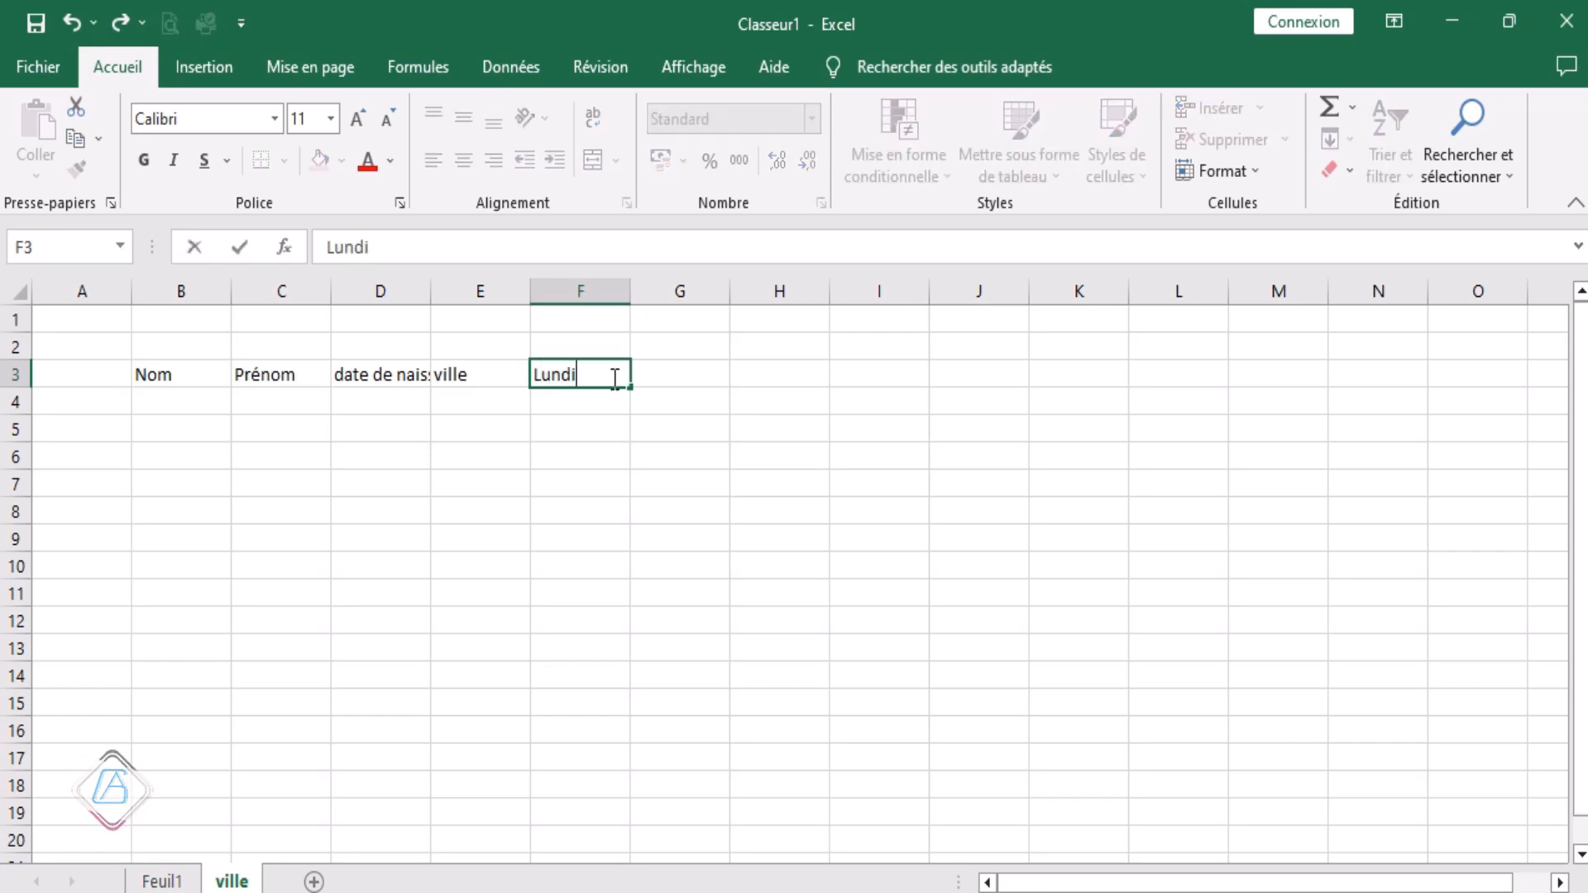
left_click(676, 476)
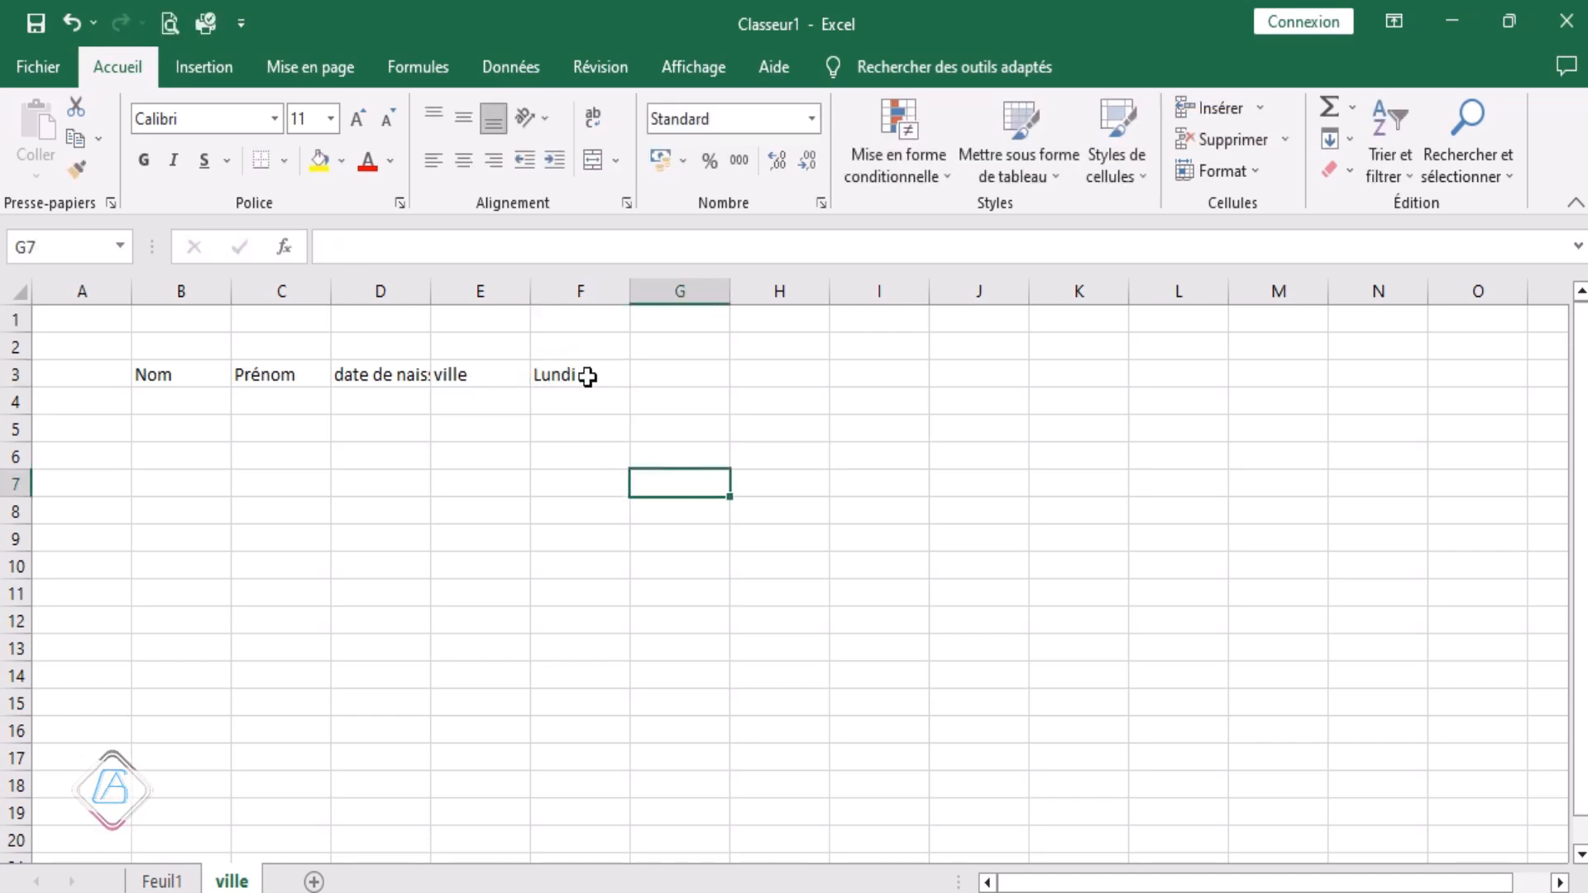
left_click(616, 374)
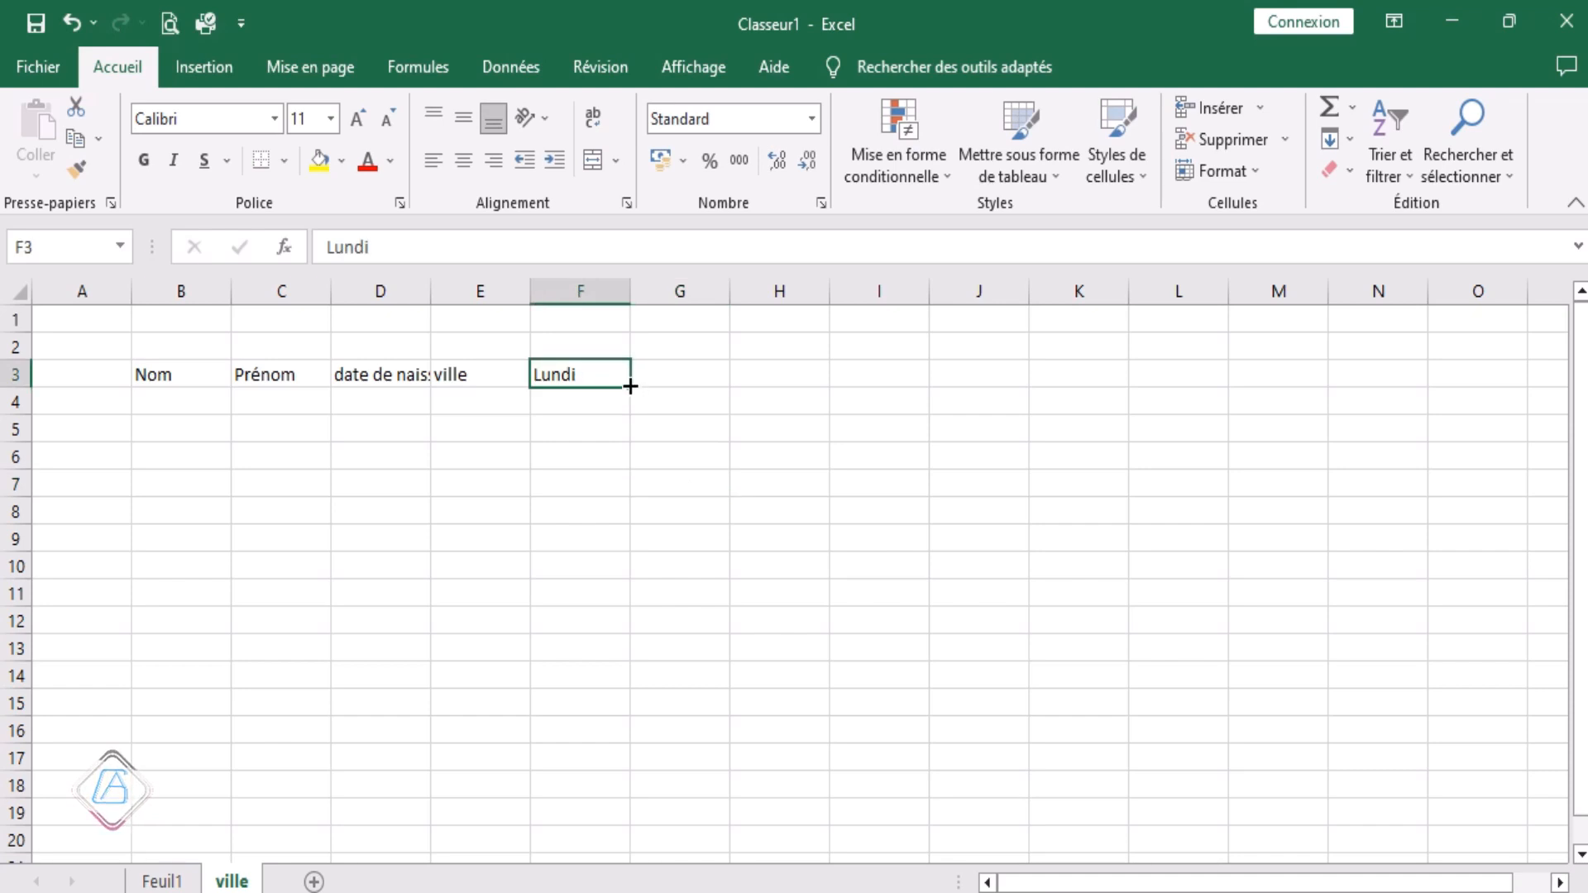
left_click_drag(630, 391, 622, 552)
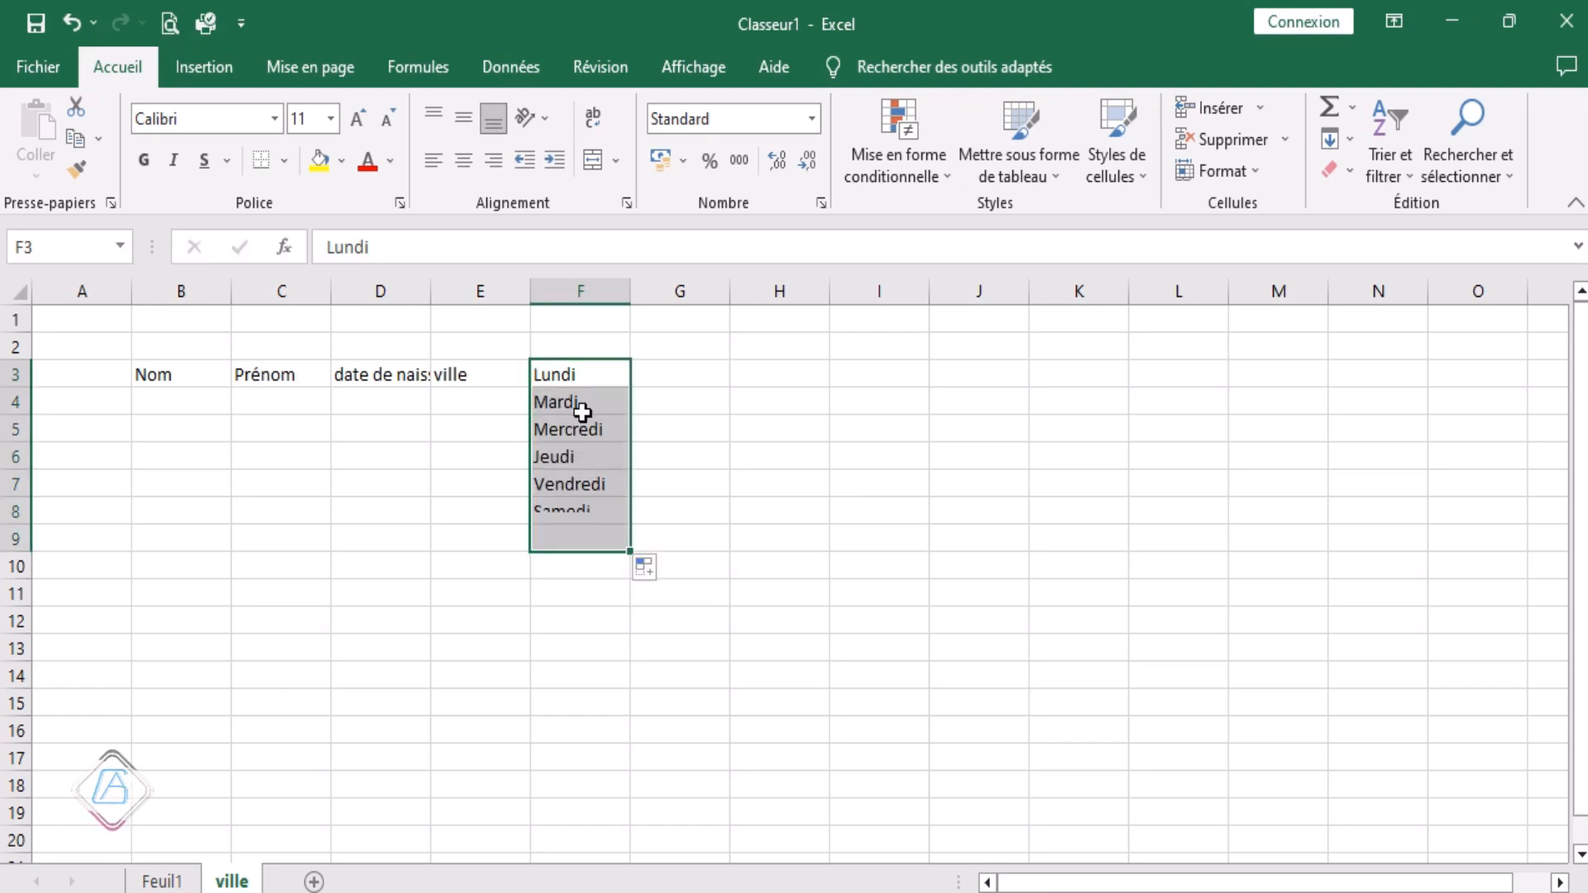
left_click(638, 649)
Step: Enter janvier in G3 and fill the month series down to décembre in G14
left_click(679, 382)
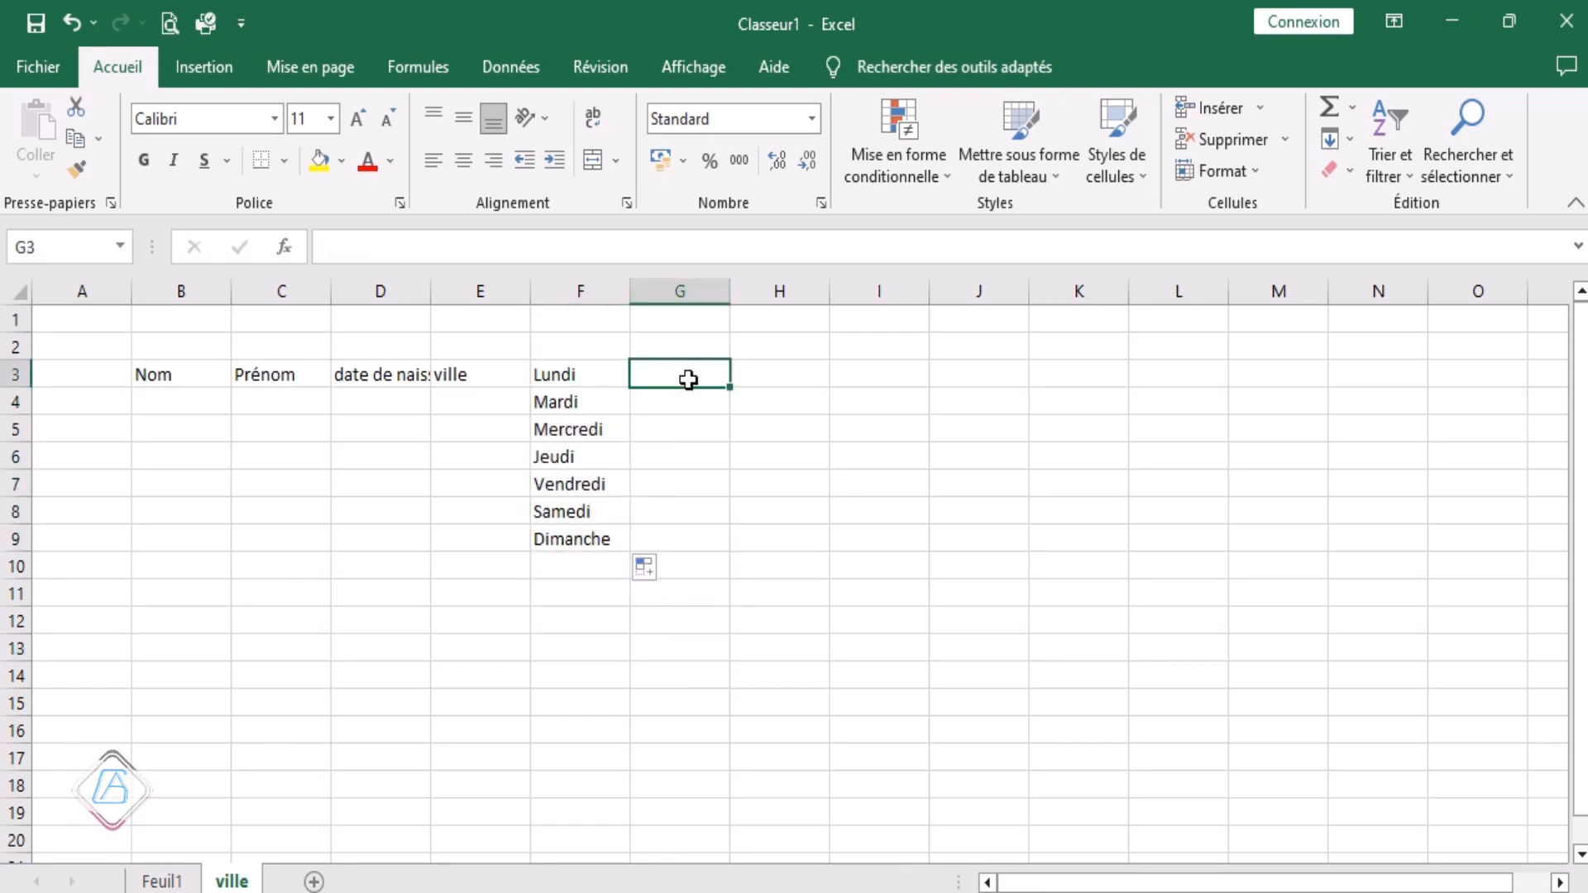
type("janvie")
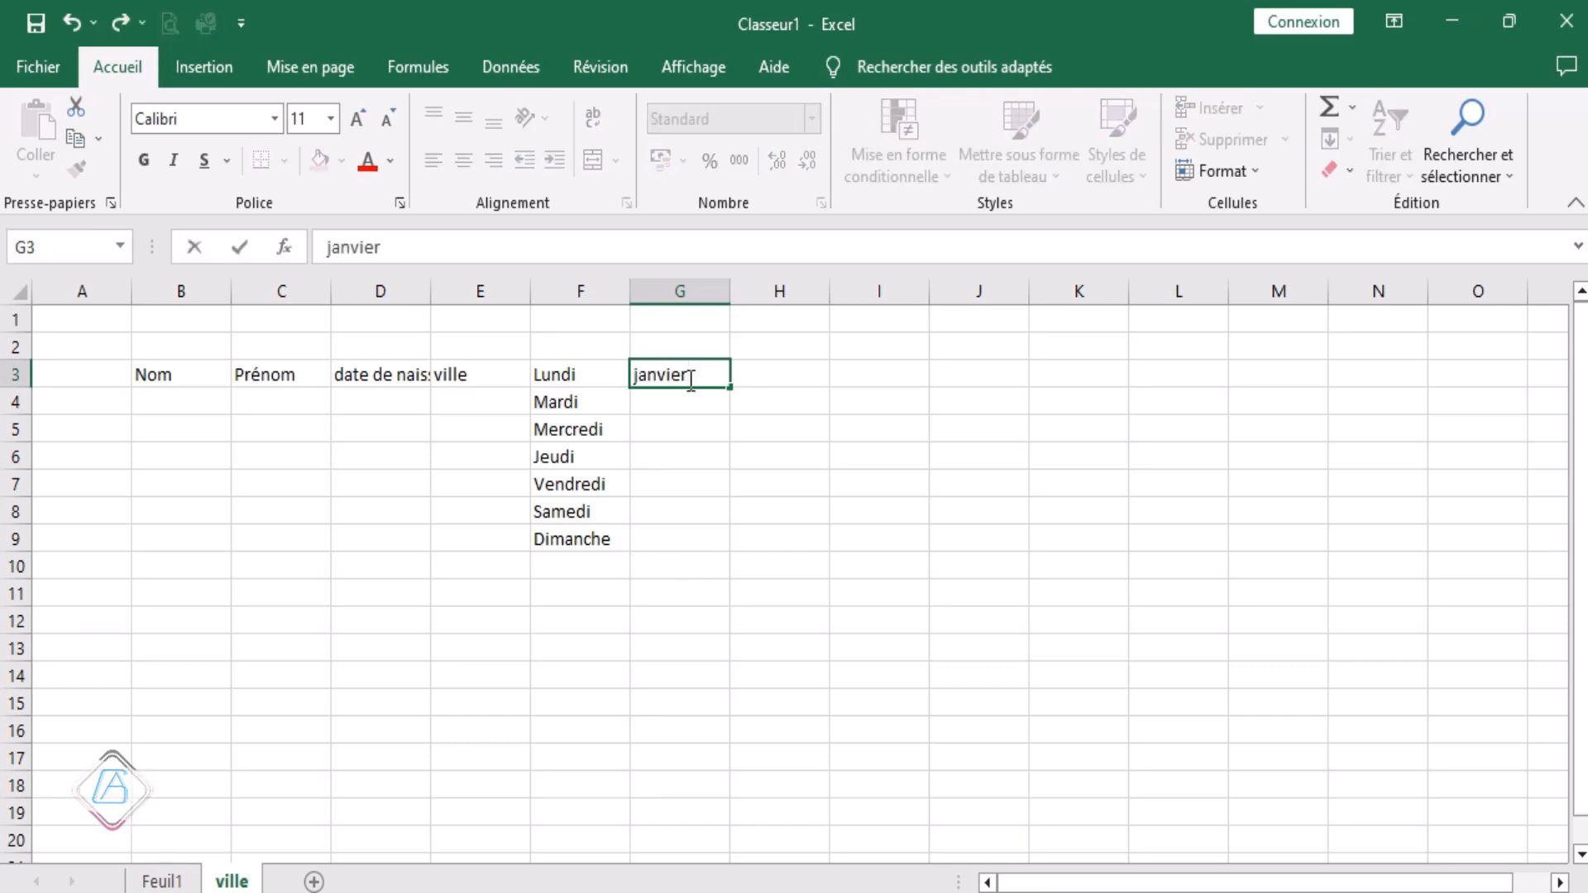
type("r")
left_click(778, 381)
left_click(700, 372)
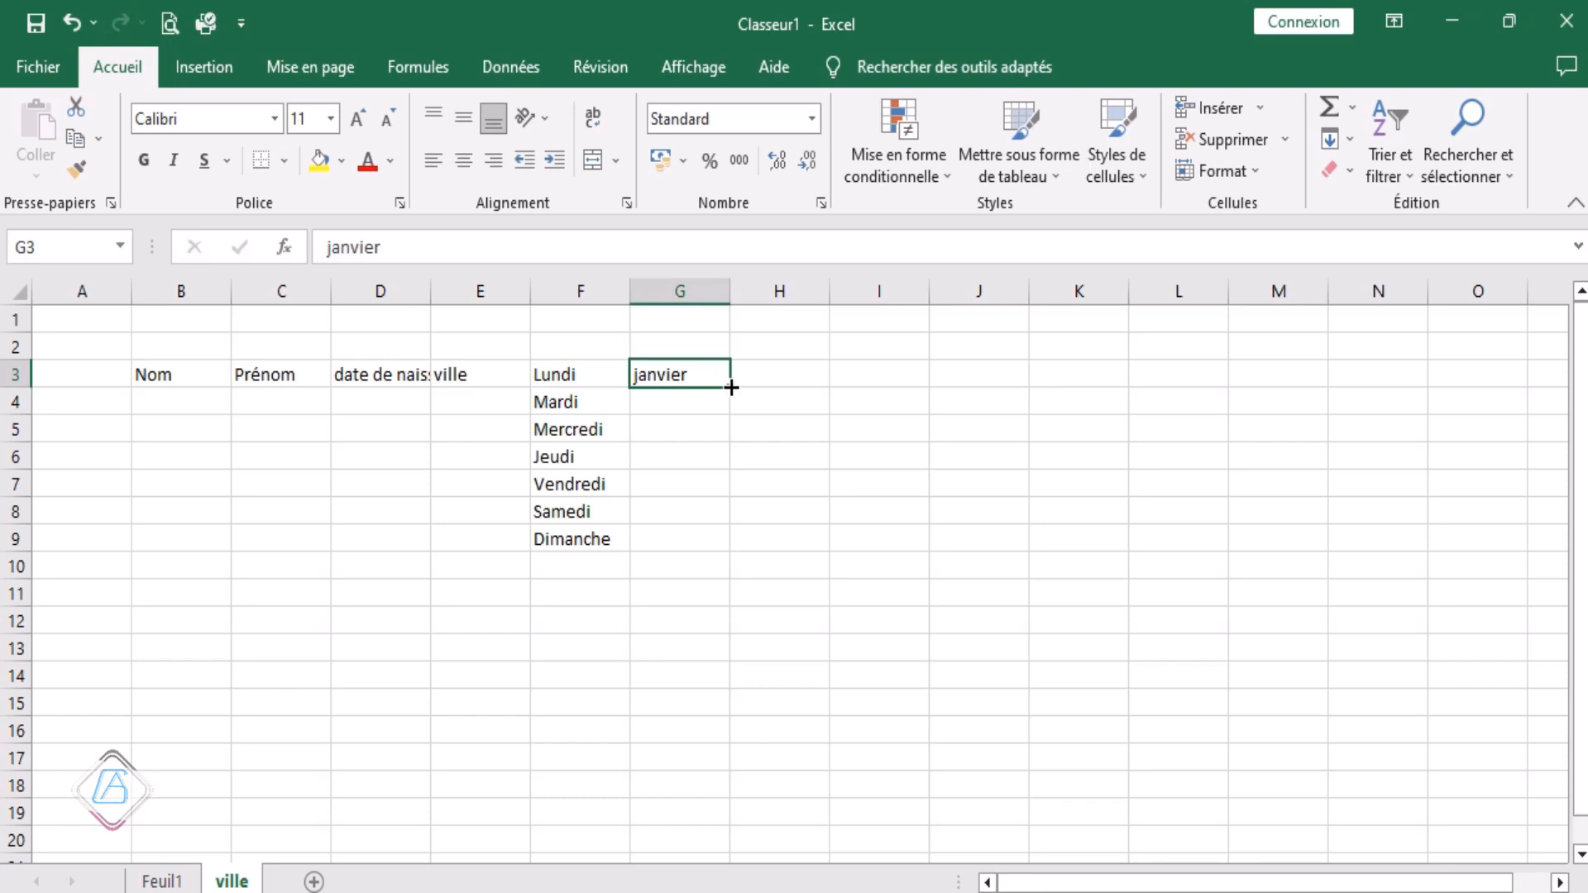
left_click_drag(730, 388, 737, 692)
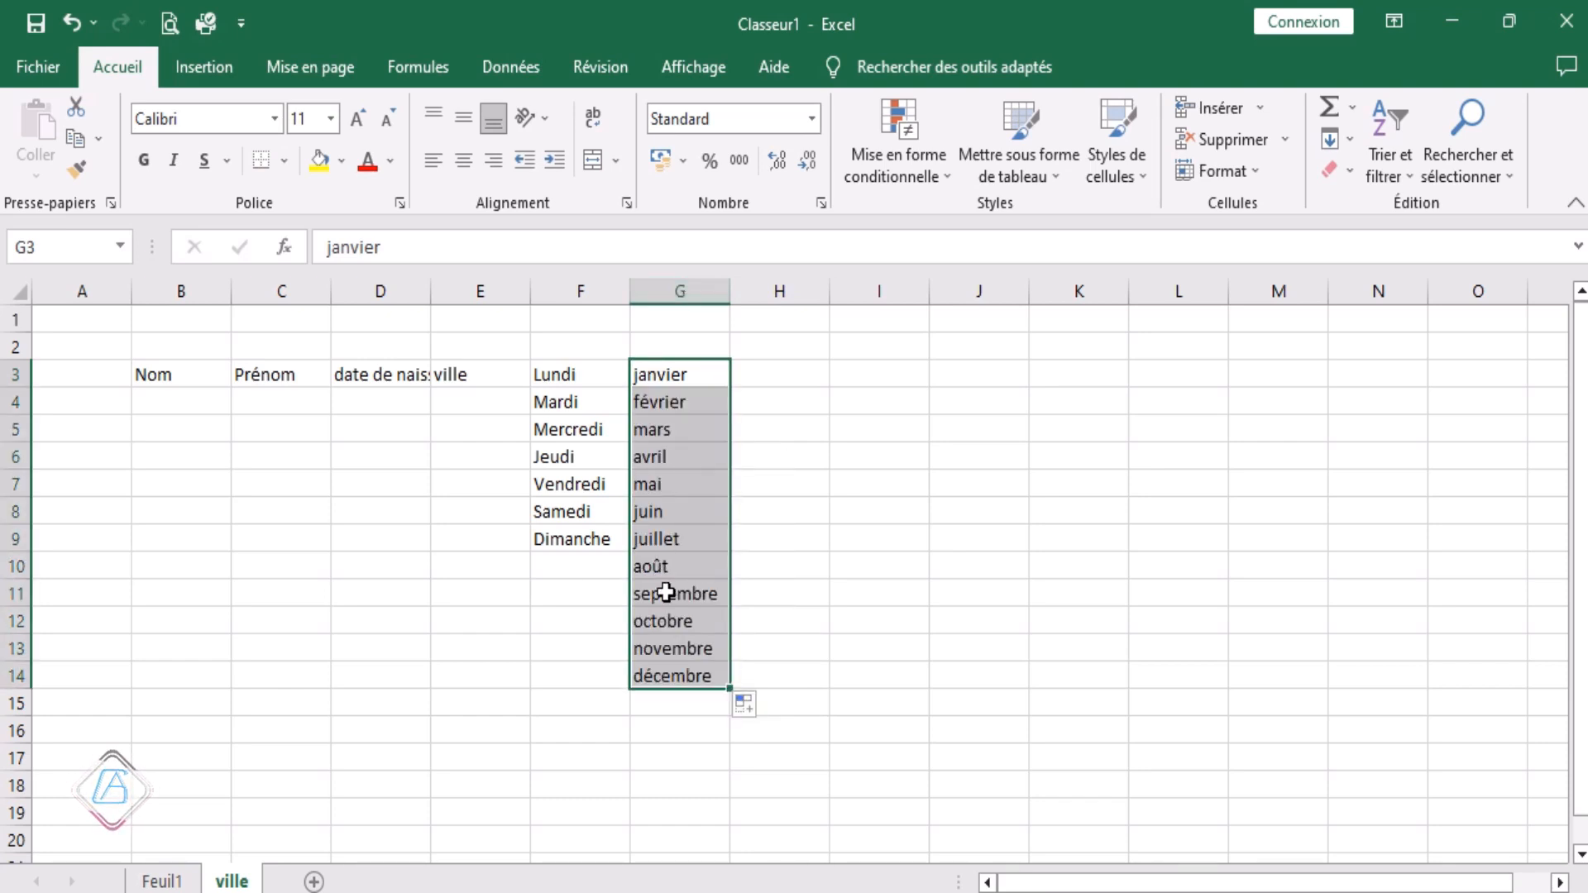
Step: Enter 1 in H3 and fill that single value down to H14
left_click(802, 376)
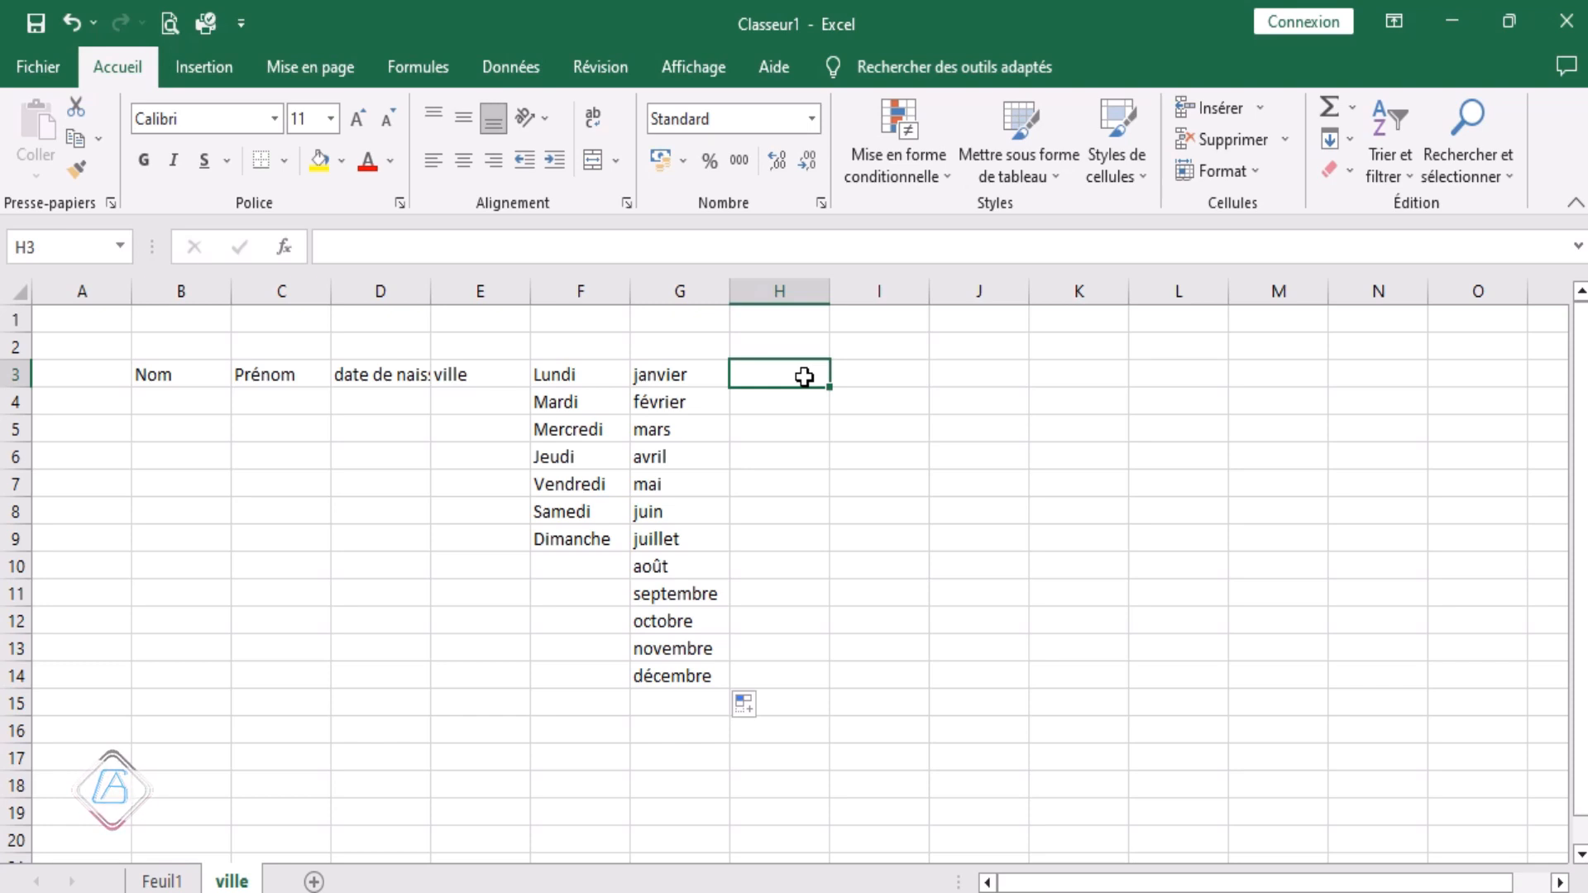
type("1")
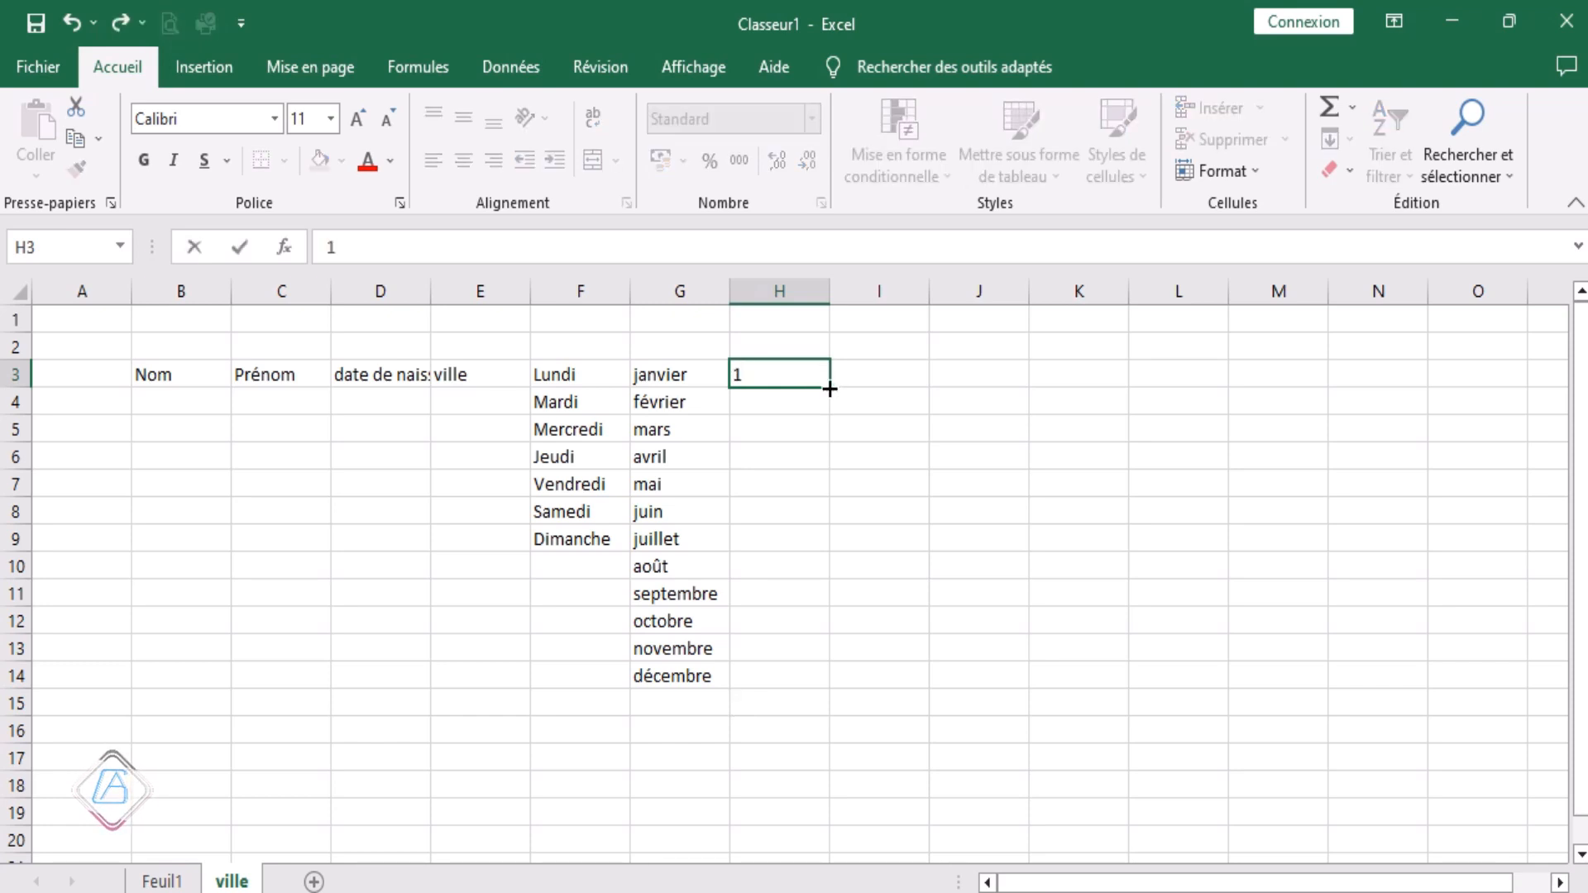
left_click_drag(829, 392, 828, 693)
left_click(897, 618)
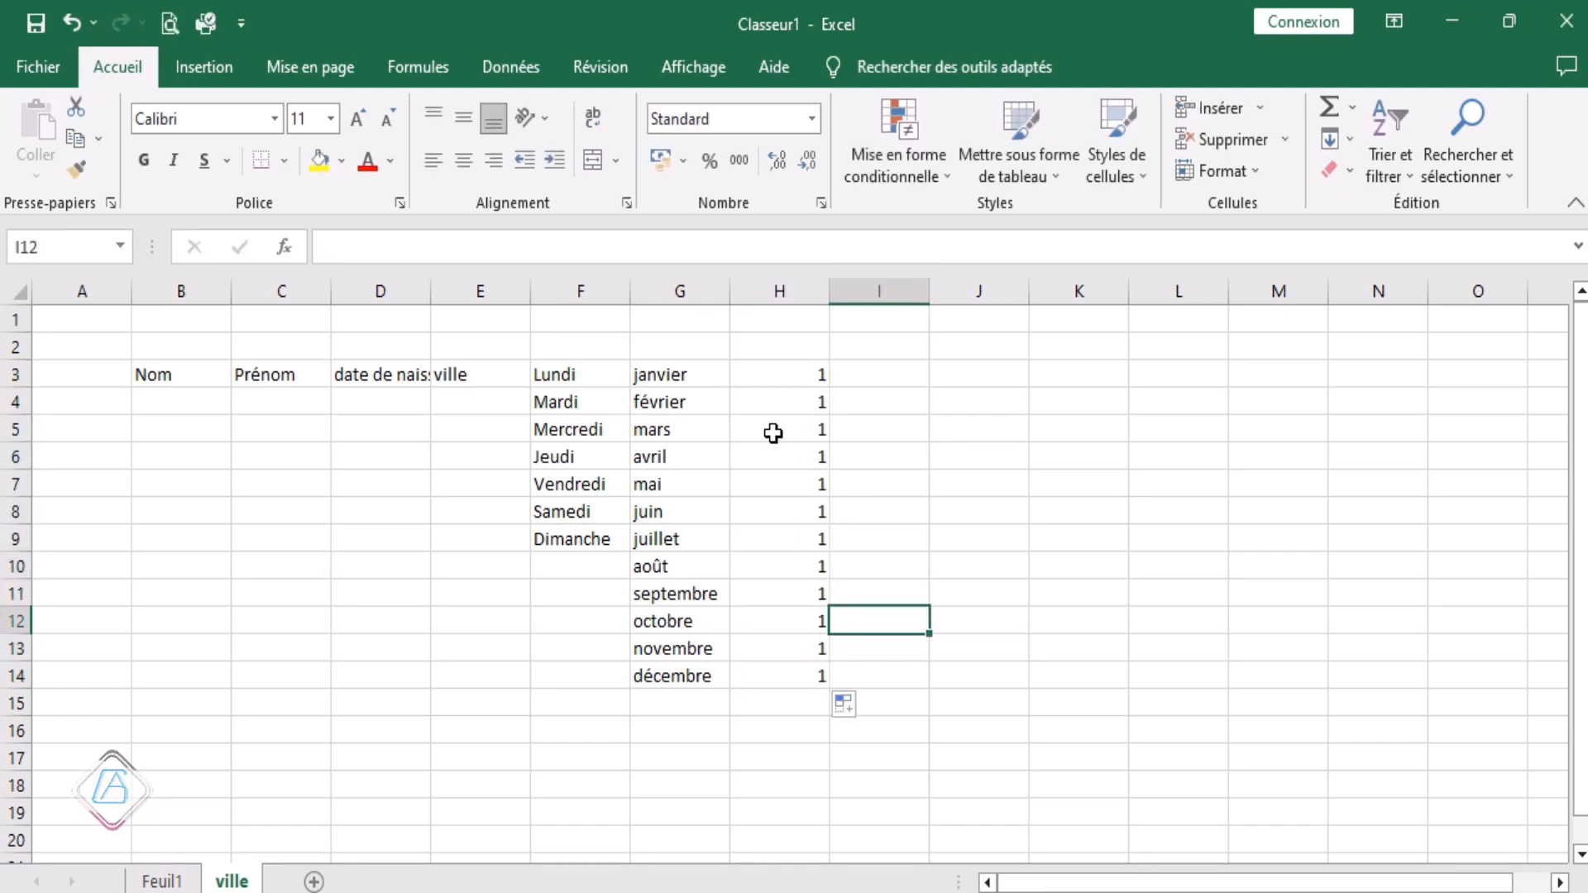
Step: Enter the starting values 1 in I3 and 2 in I4
key("Up")
key("Up")
key("Up")
key("Up")
key("Up")
key("Up")
key("Up")
key("Up")
key("Up")
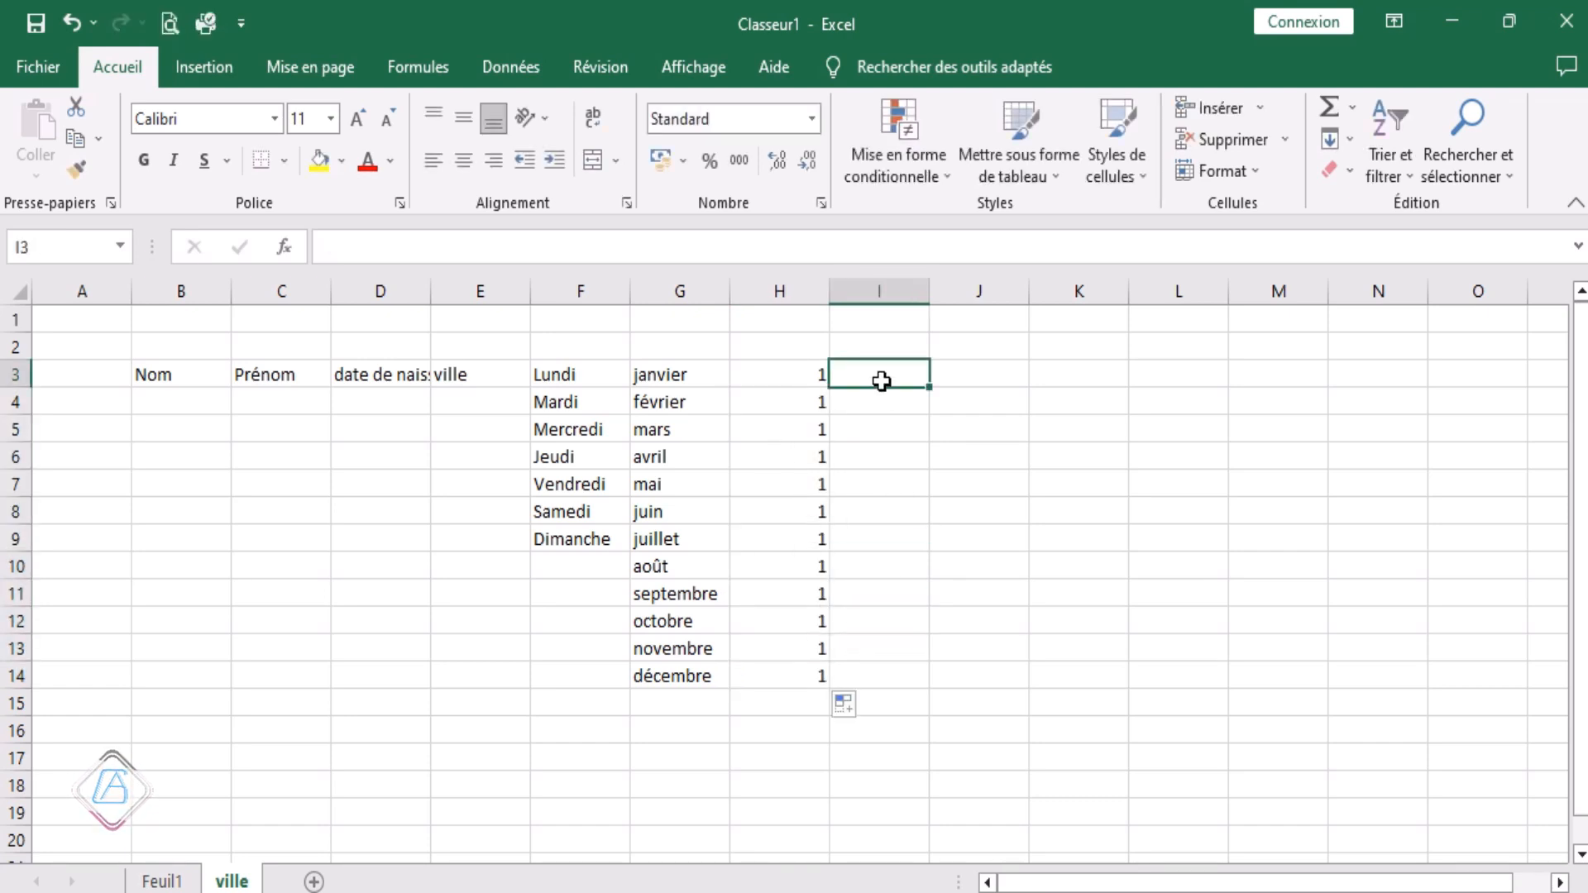
type("1")
key("Return")
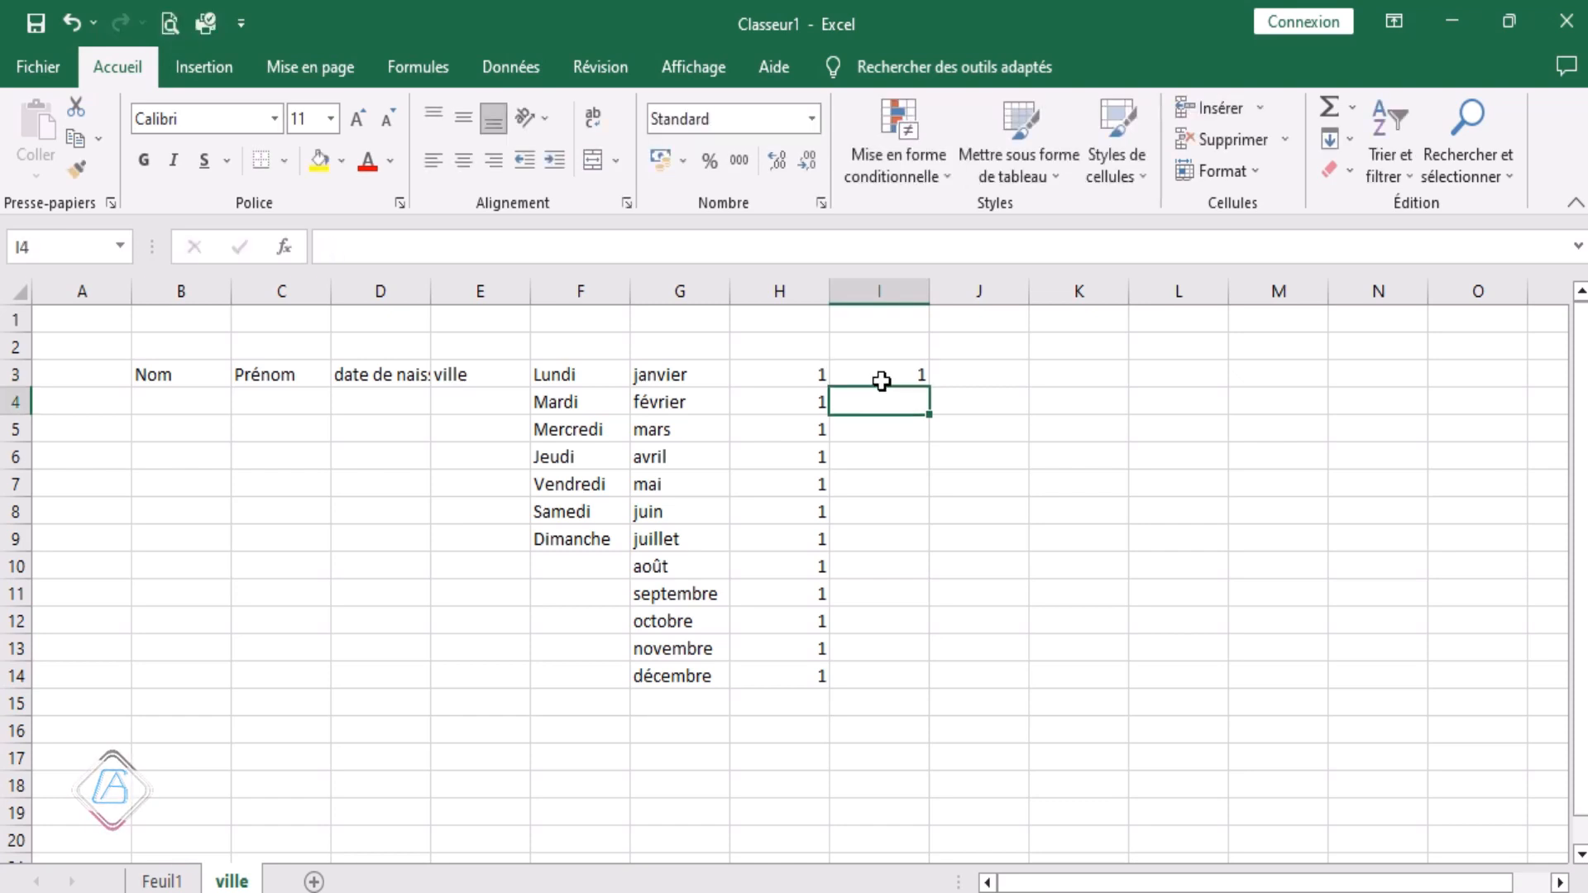
type("2")
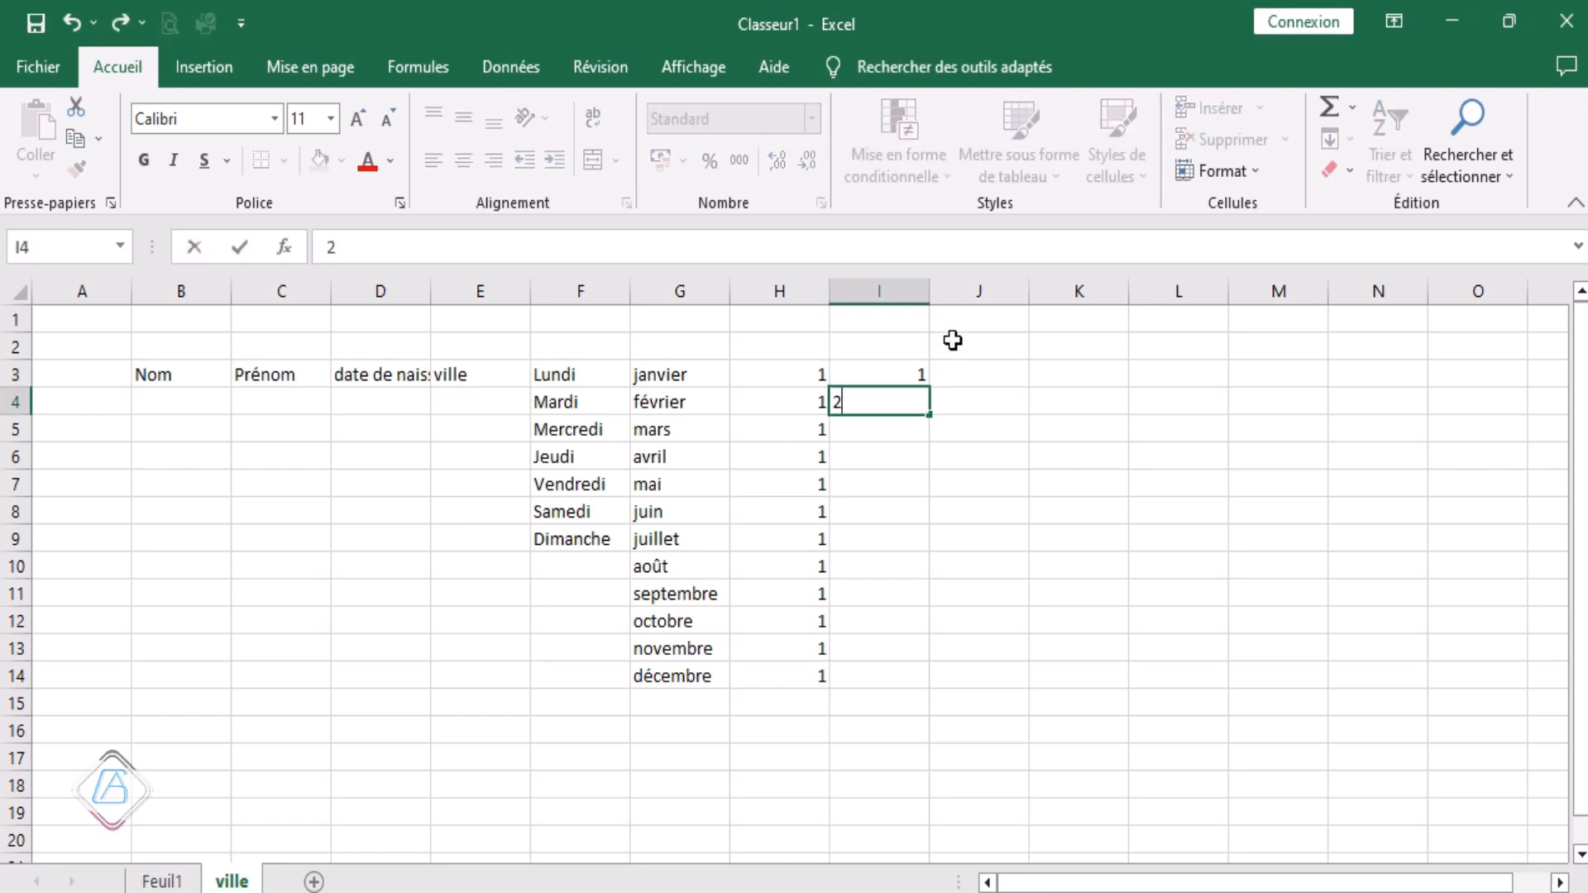
left_click(974, 402)
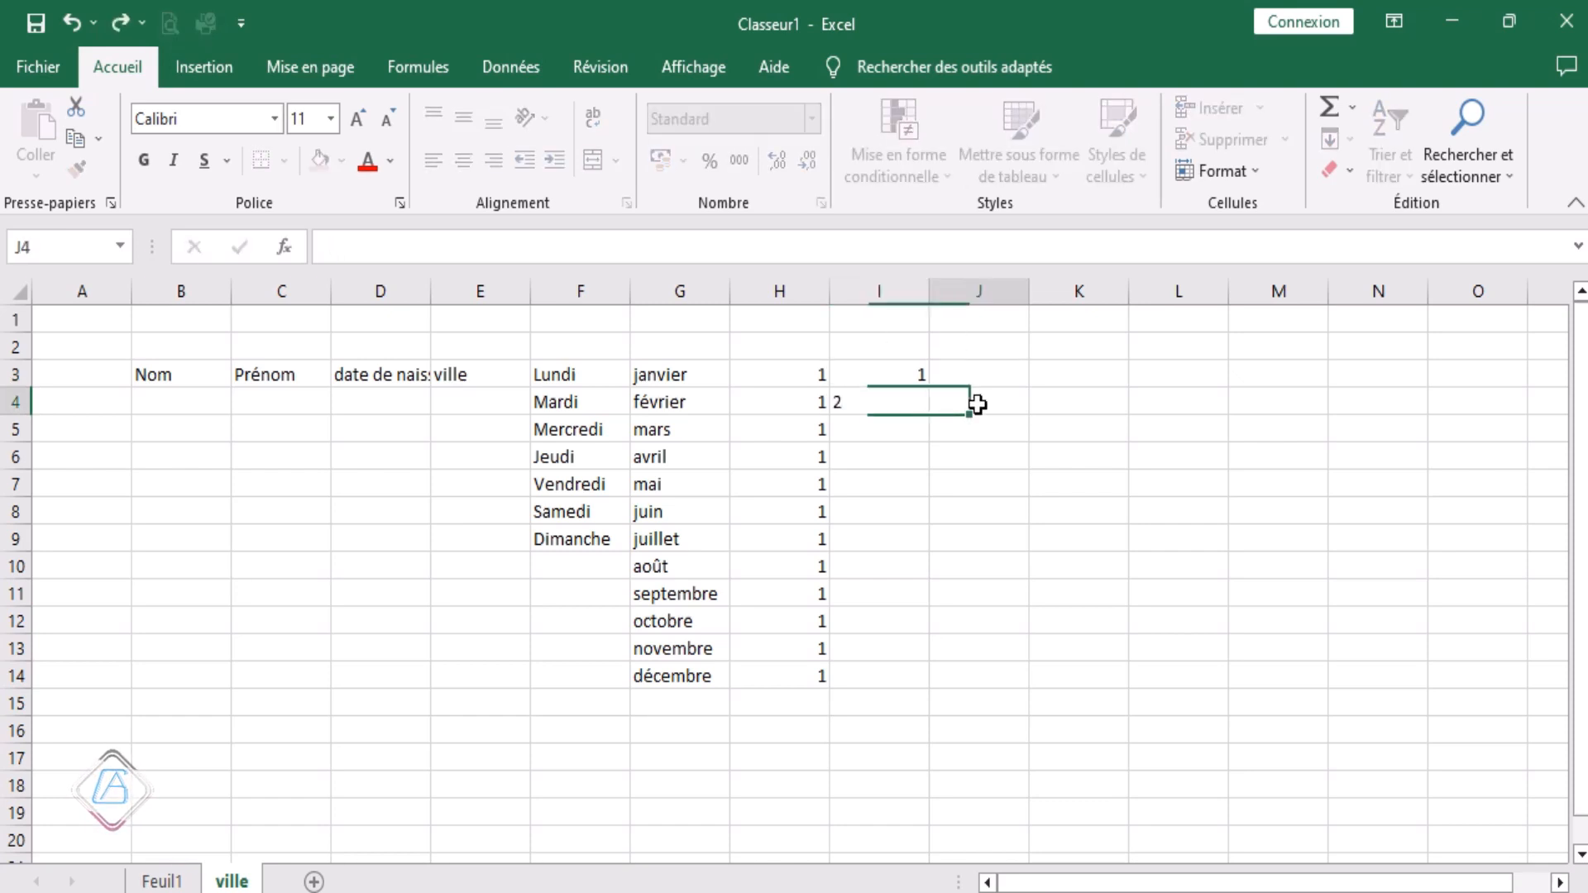
Step: Extend the number series from I3:I4 down to 12 in I14
left_click(915, 378)
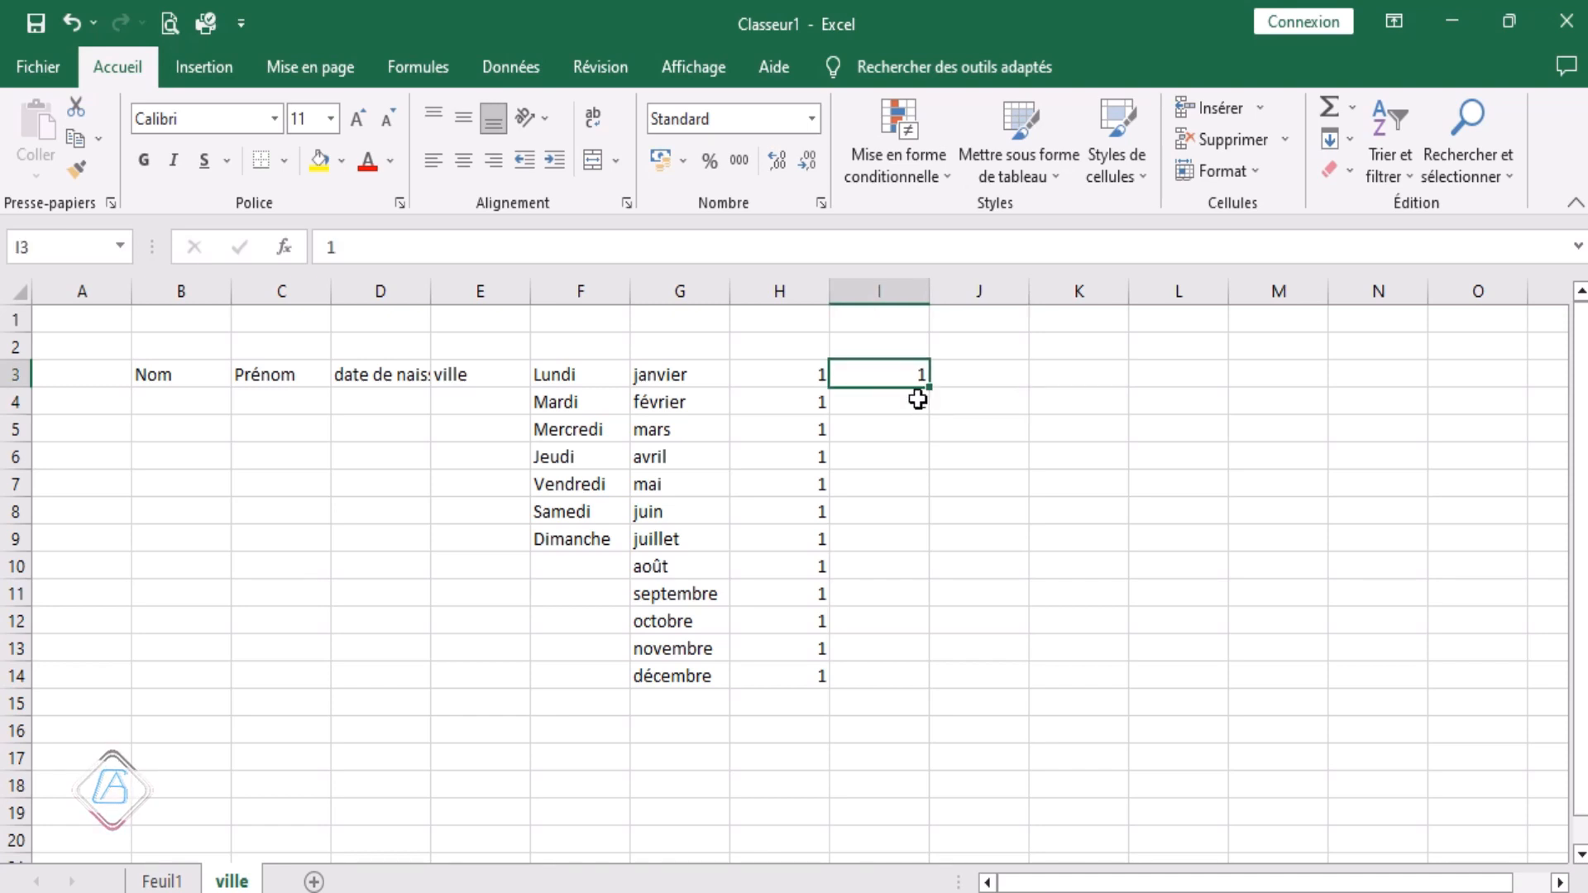
left_click_drag(918, 386, 918, 405)
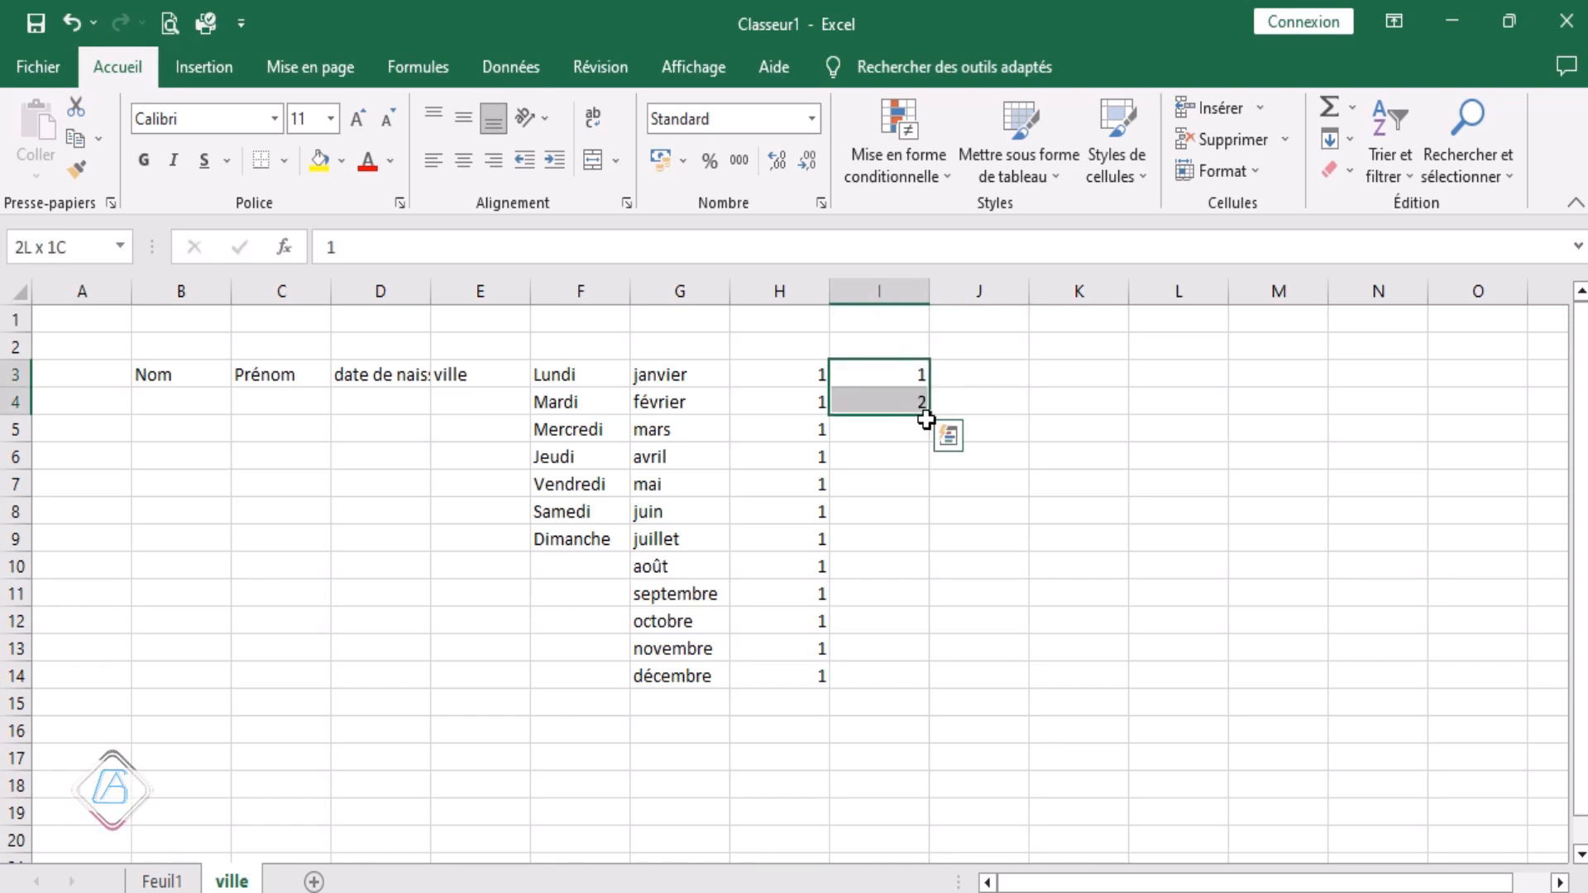
left_click_drag(927, 413, 930, 679)
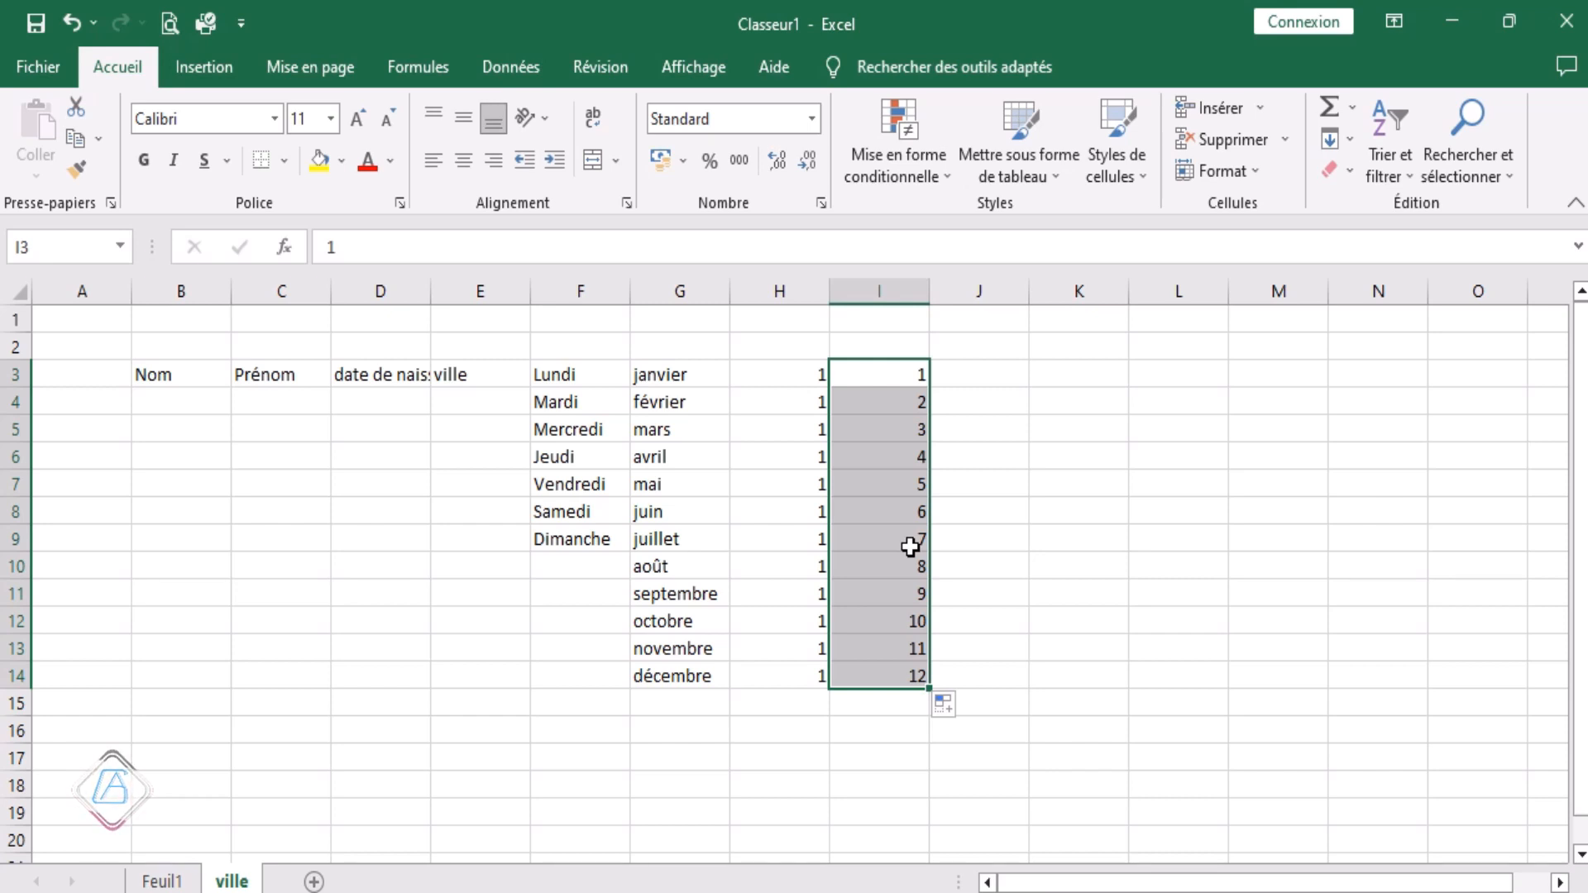
Step: Enter 0 in J3 and 5 in J4, and extend the series from both cells down to 55 in J14
left_click(975, 366)
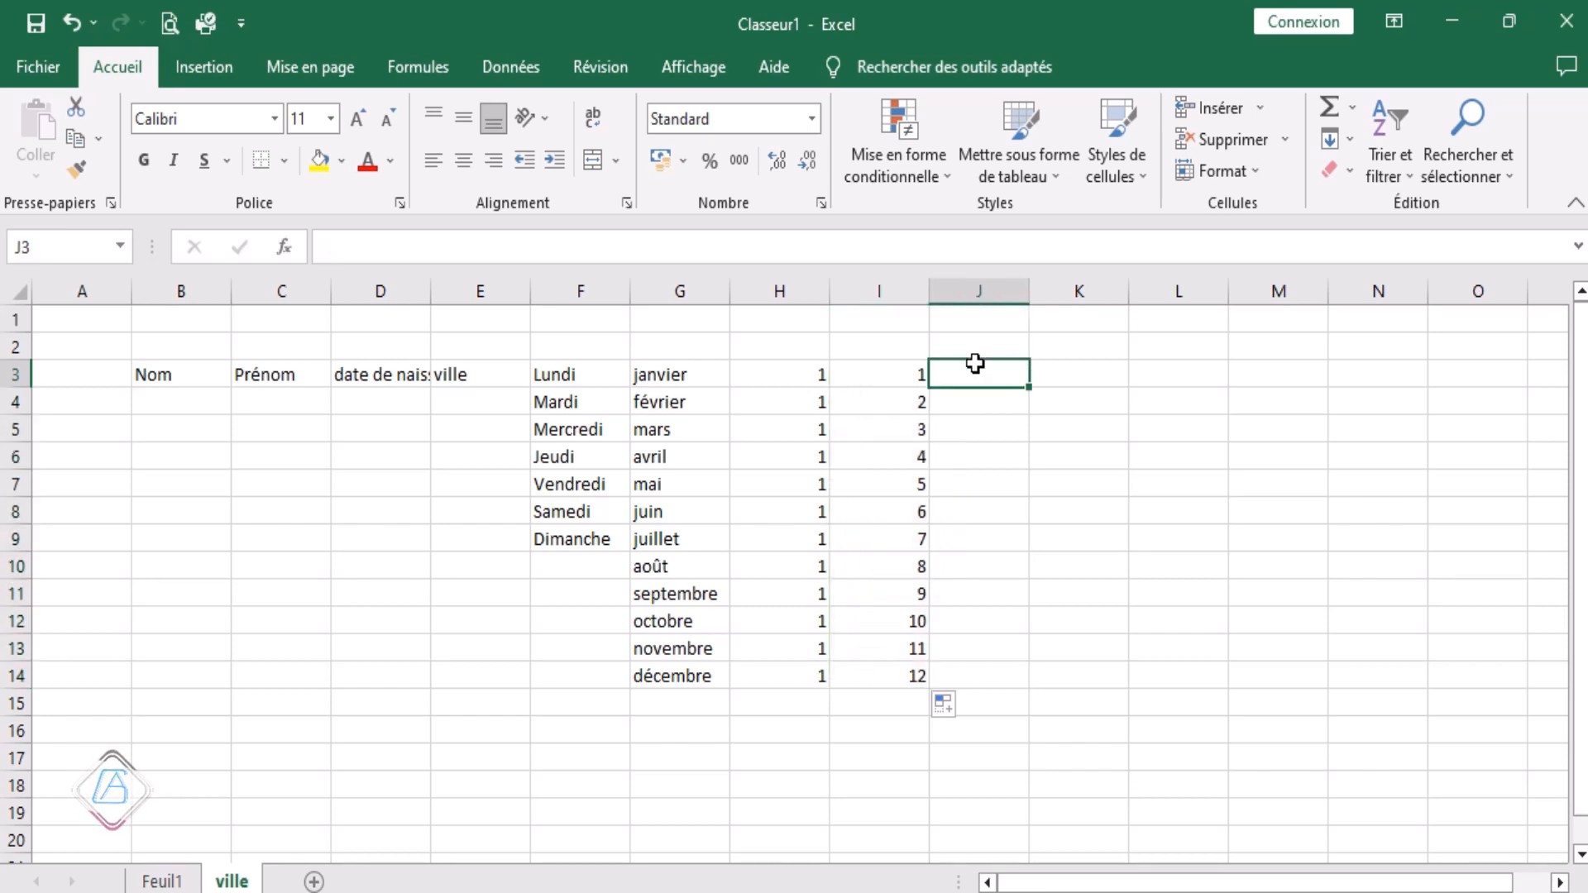
type("0")
key("Return")
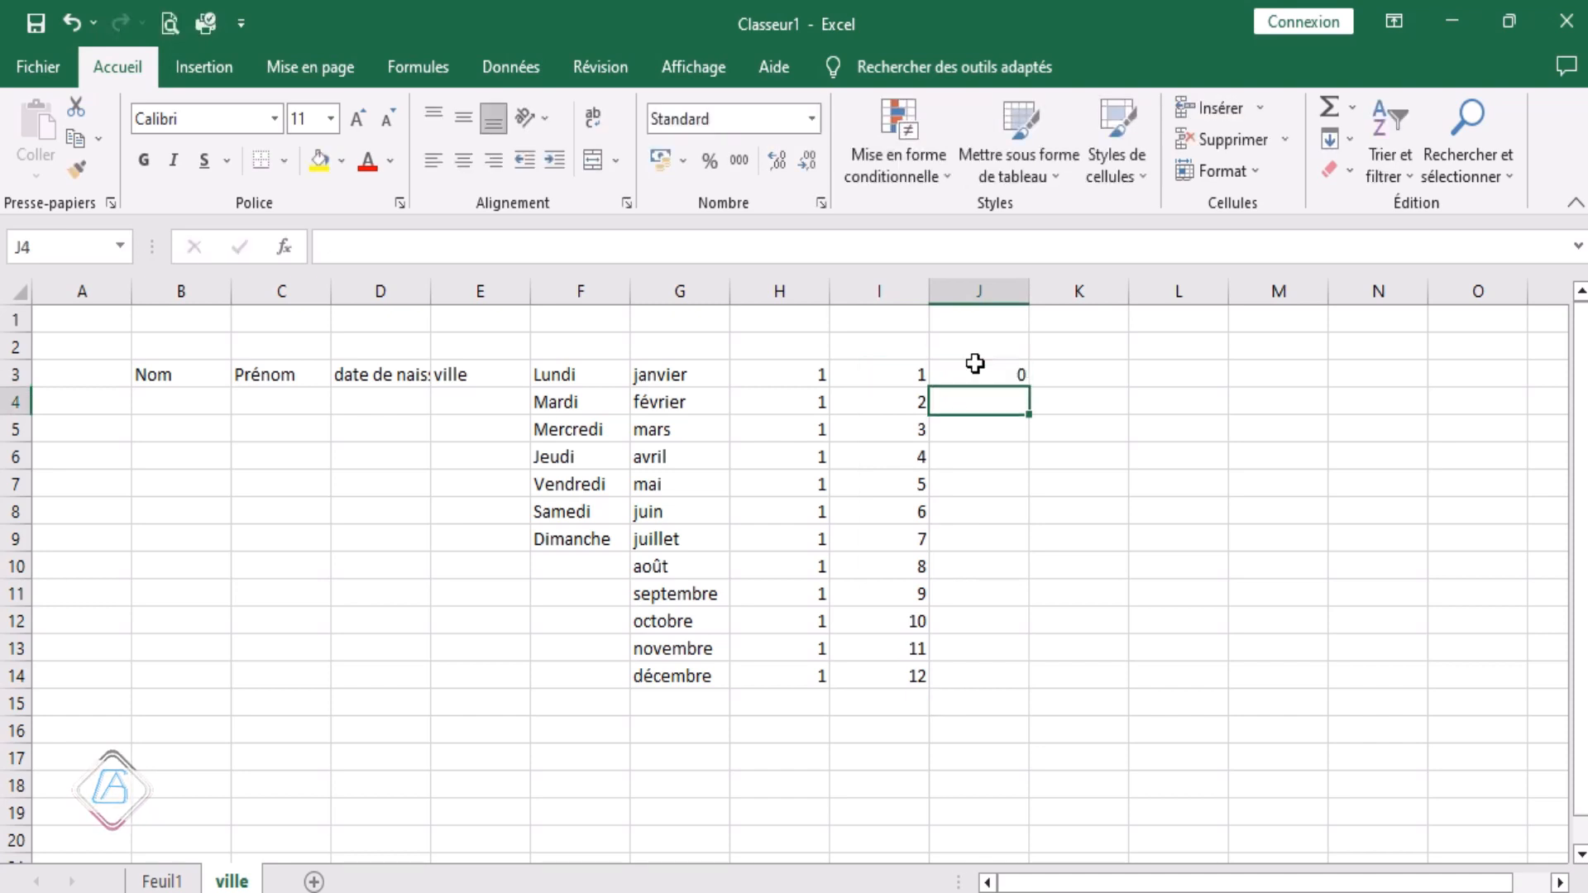
type("5")
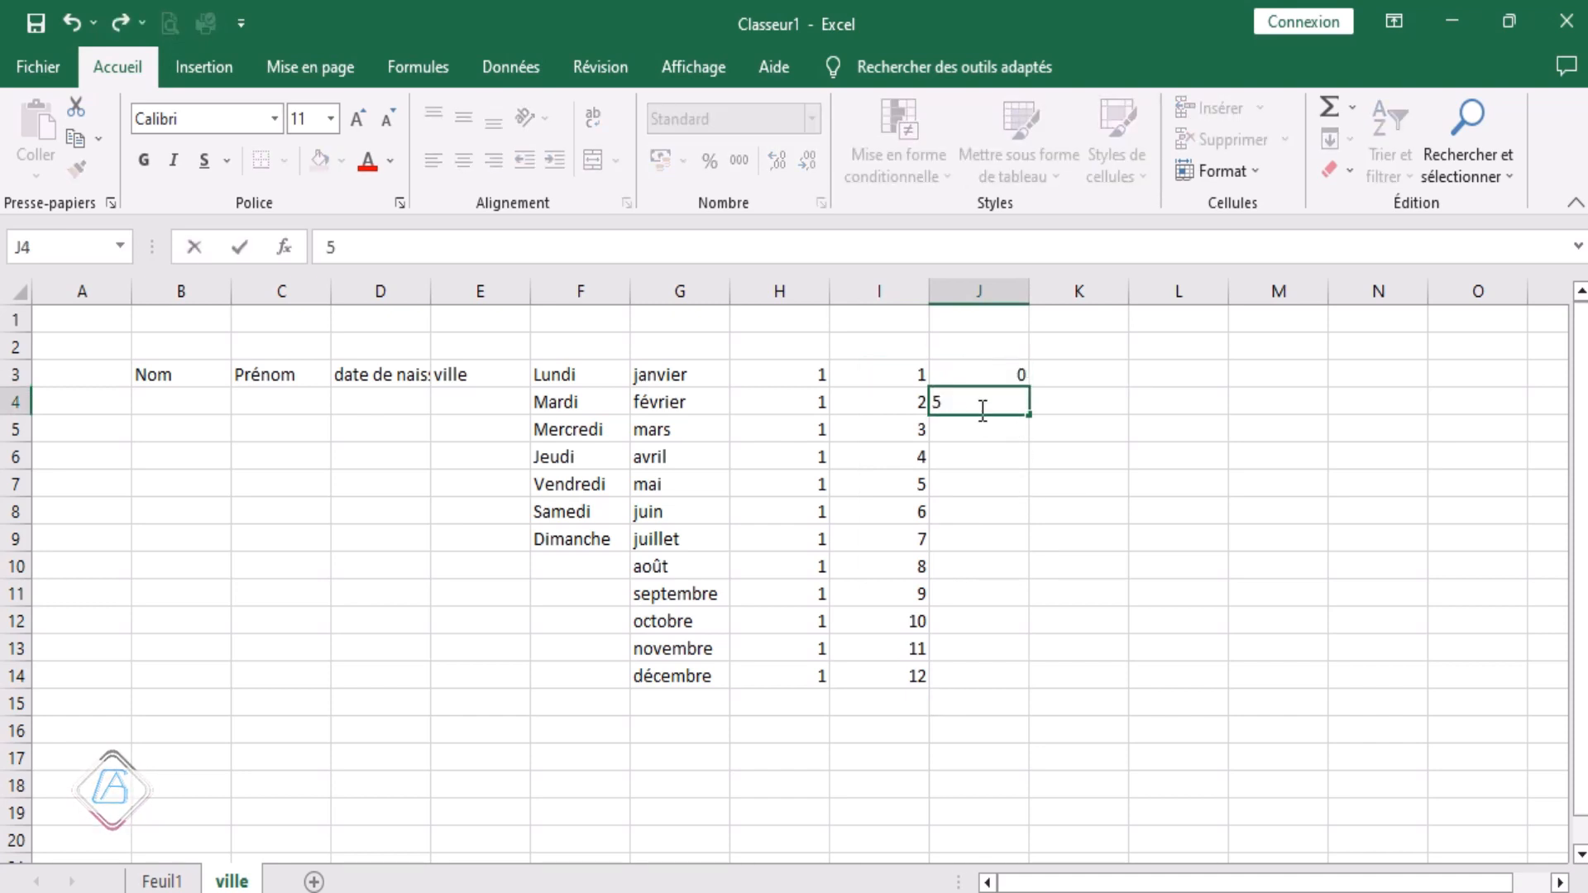
left_click(988, 374)
left_click_drag(1003, 398, 1021, 684)
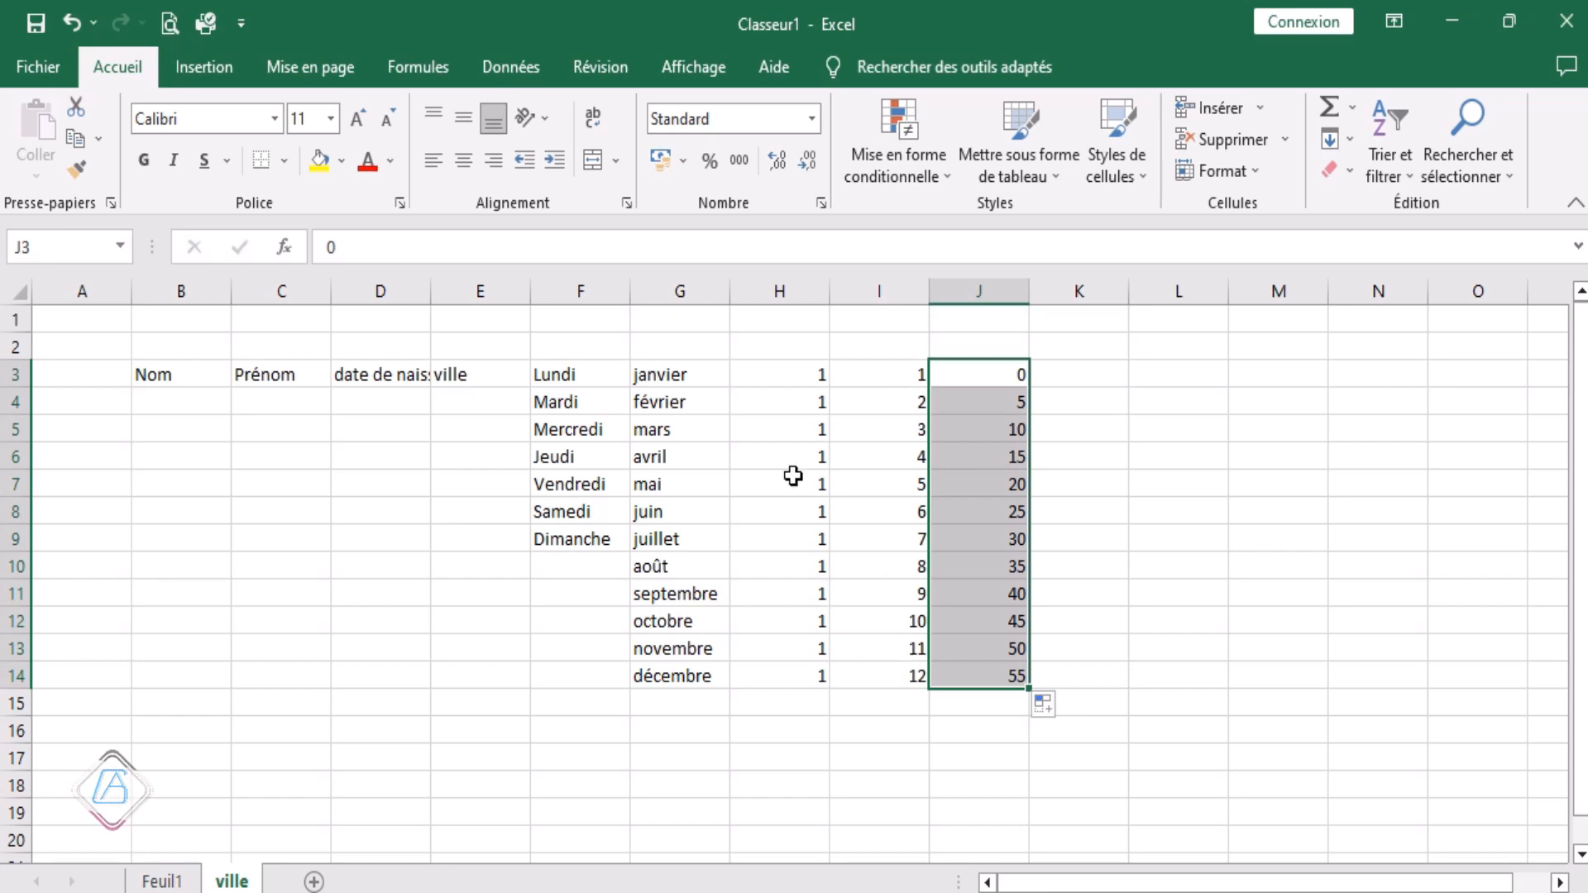
left_click_drag(801, 372, 597, 669)
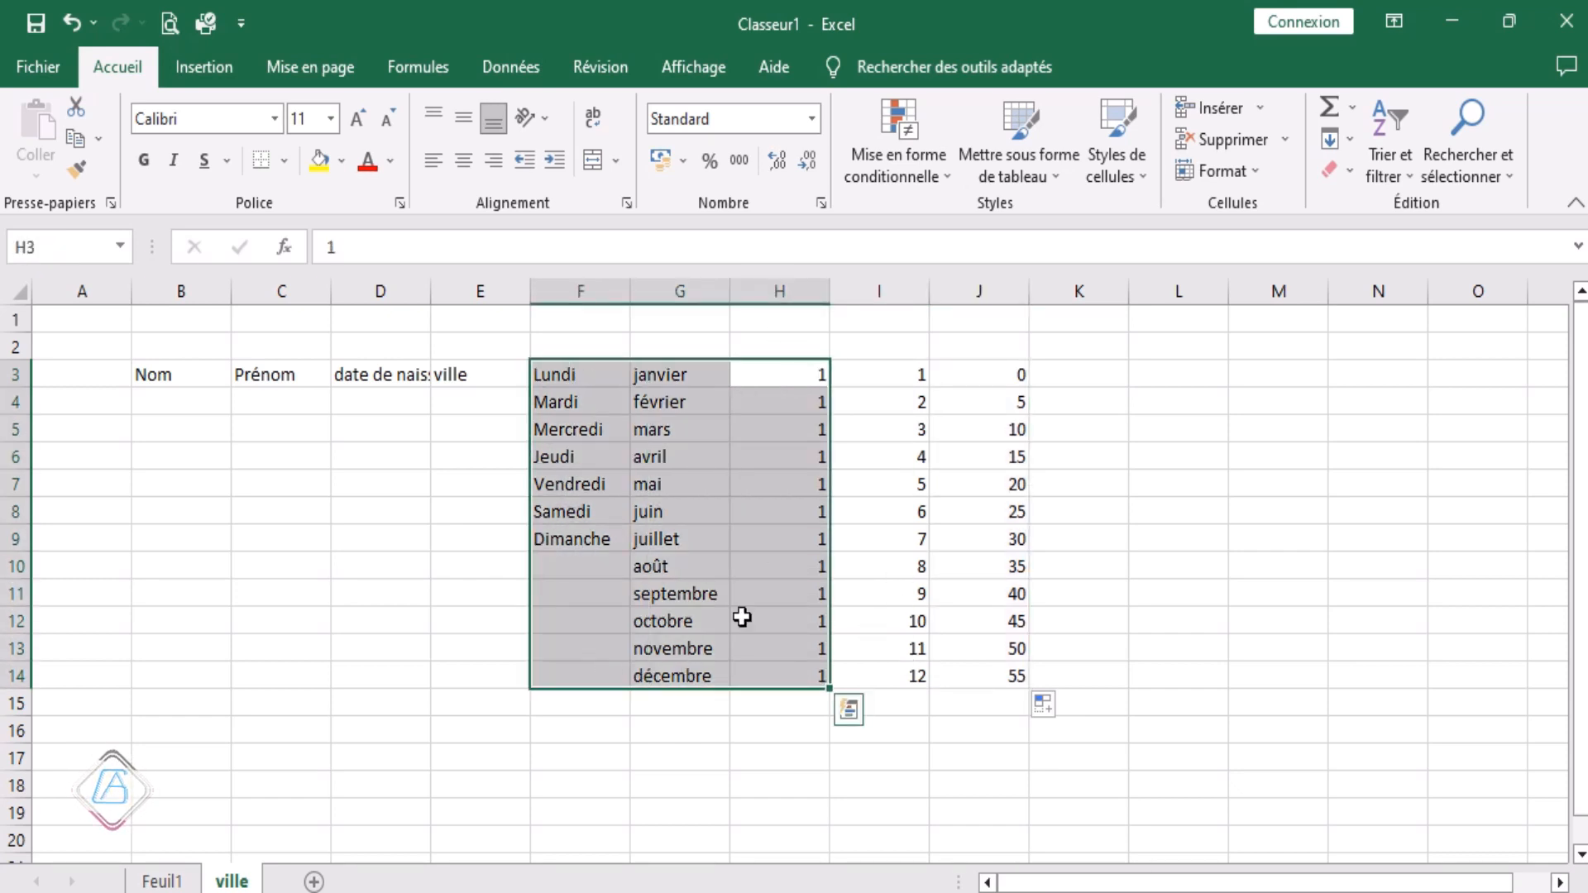
left_click_drag(879, 375, 992, 674)
left_click(1101, 634)
double_click(1112, 699)
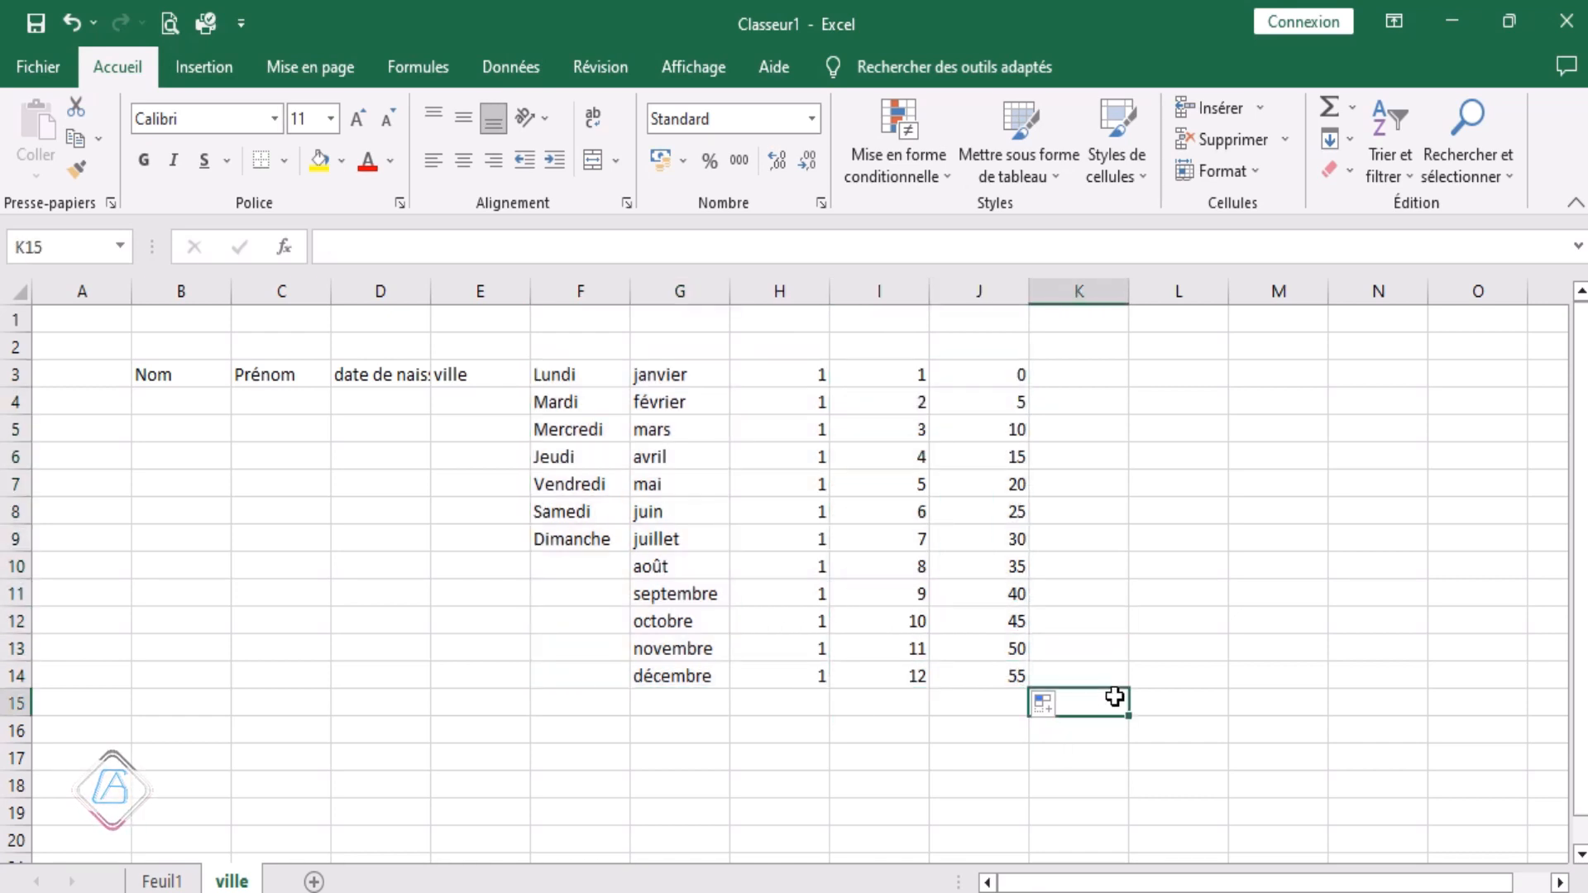
left_click(1081, 650)
double_click(1081, 650)
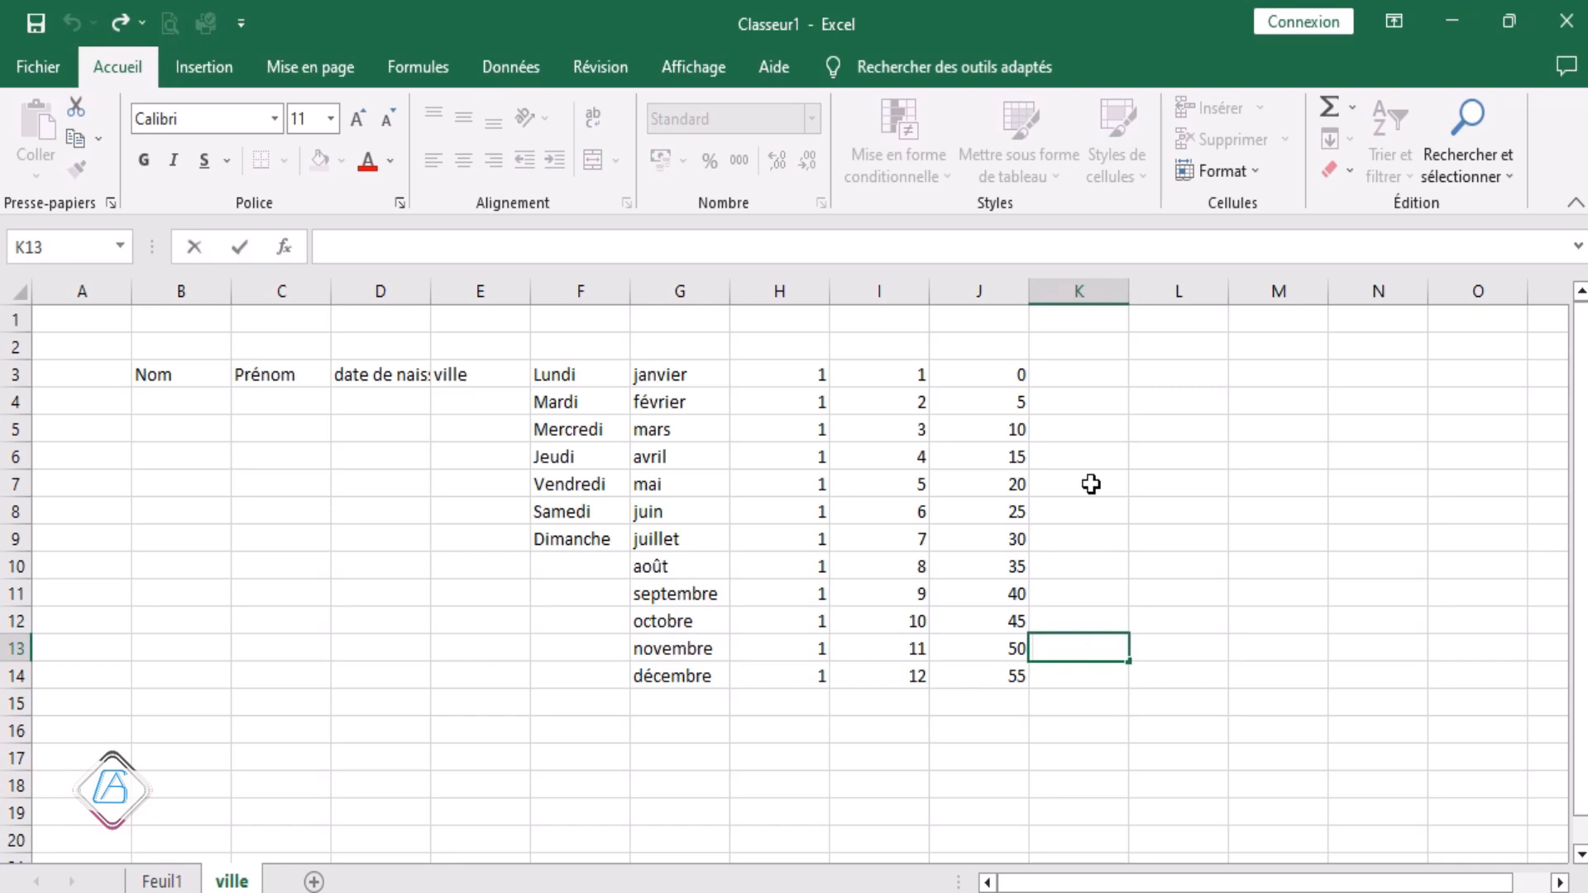
Step: Enter nombre 1 in L3 and fill the numbered text series down to nombre 12 in L14
left_click(1169, 377)
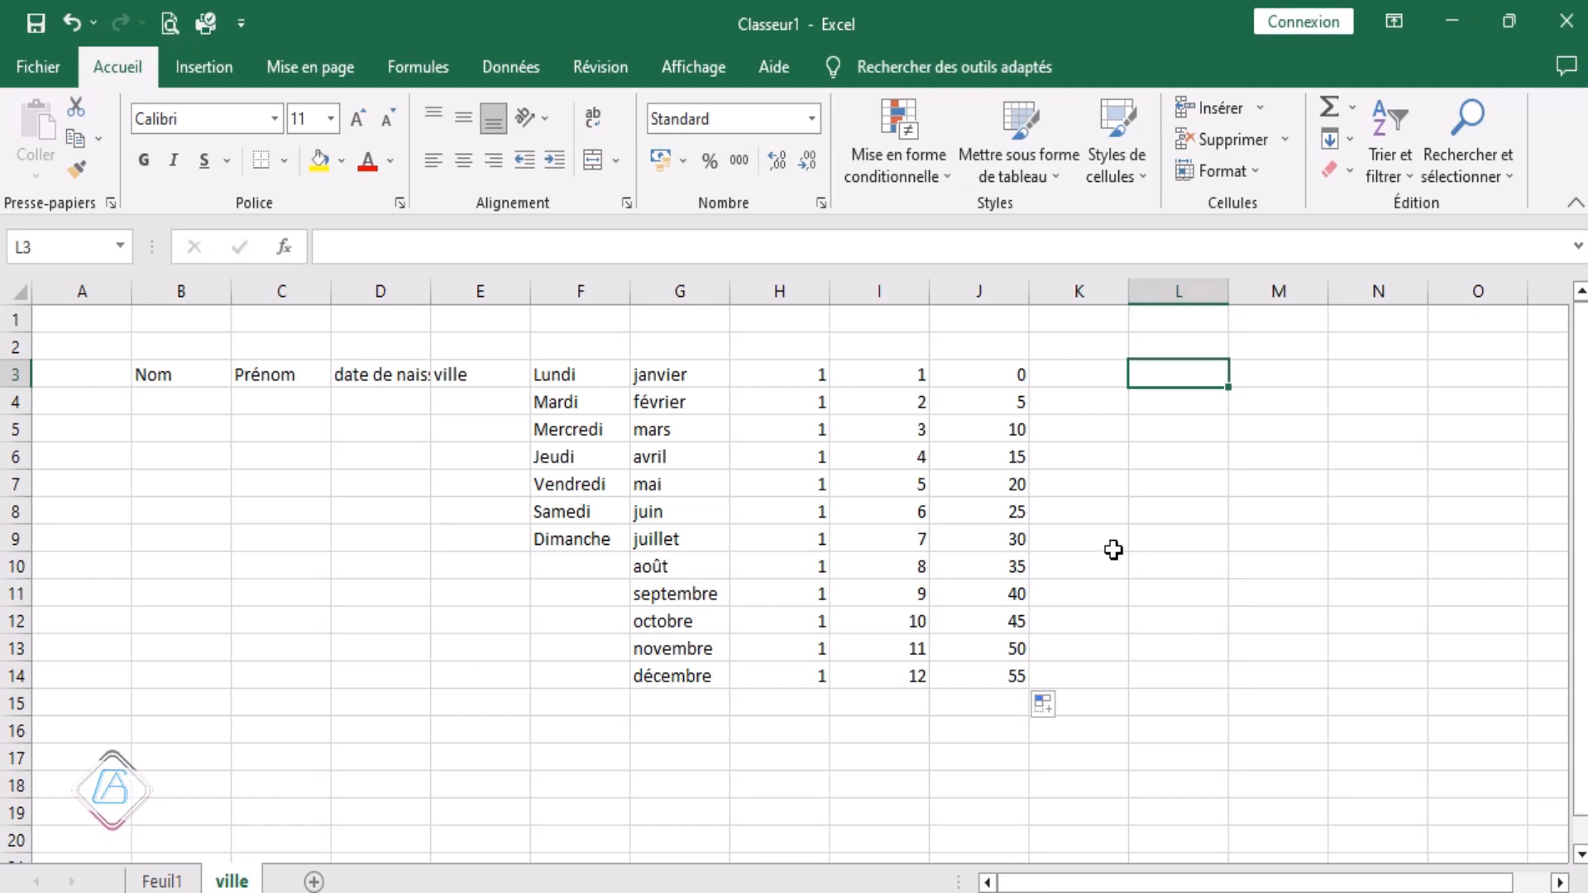
type("nomb")
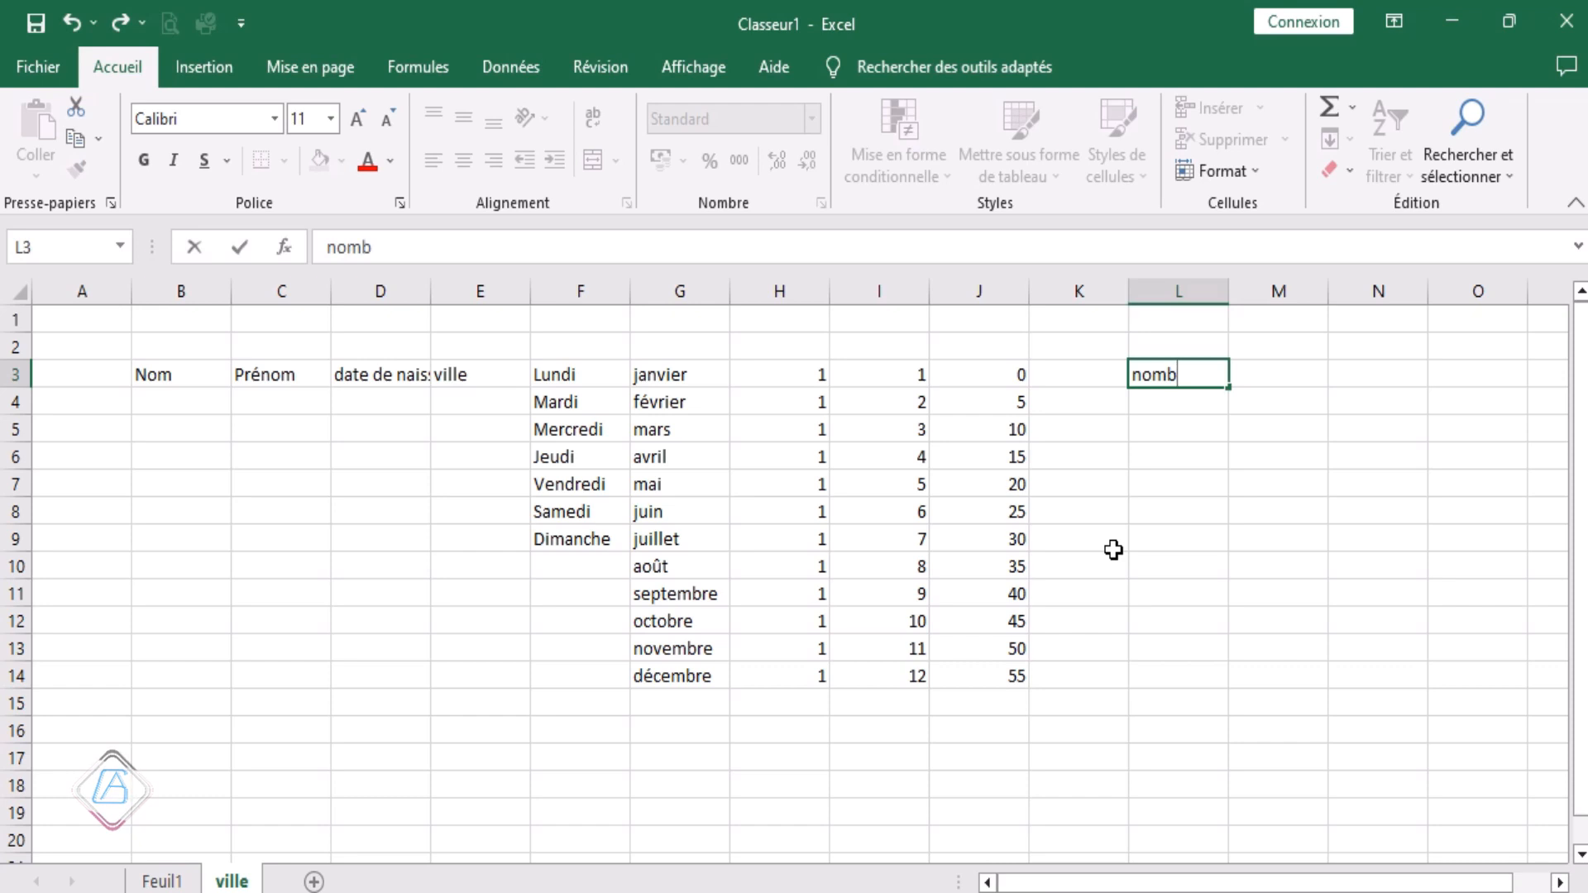
type("re 1")
left_click(1327, 514)
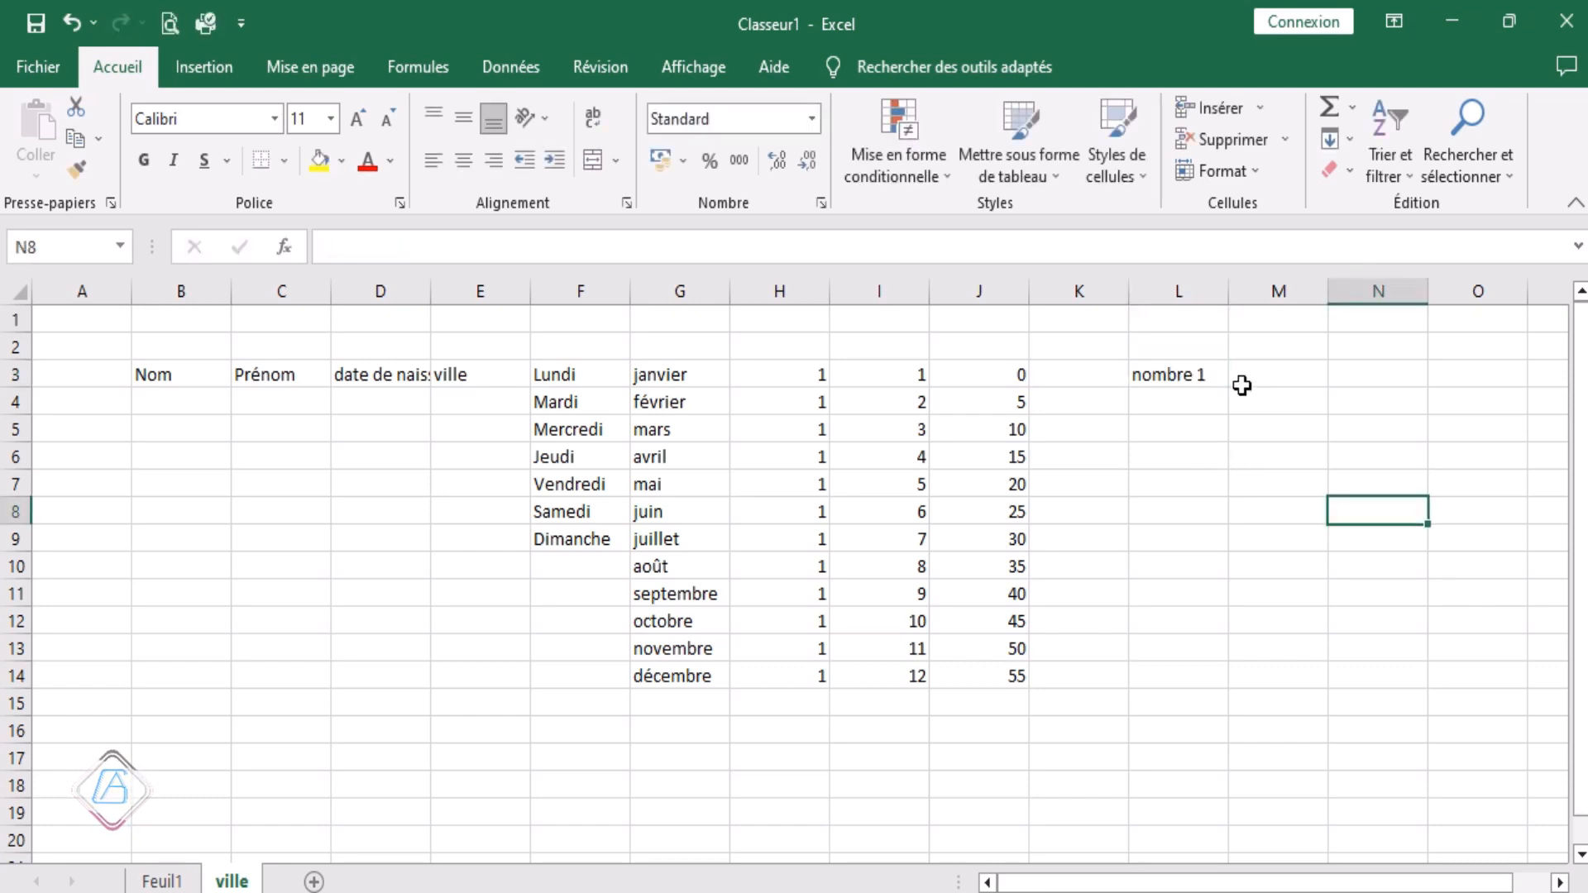
left_click(1207, 382)
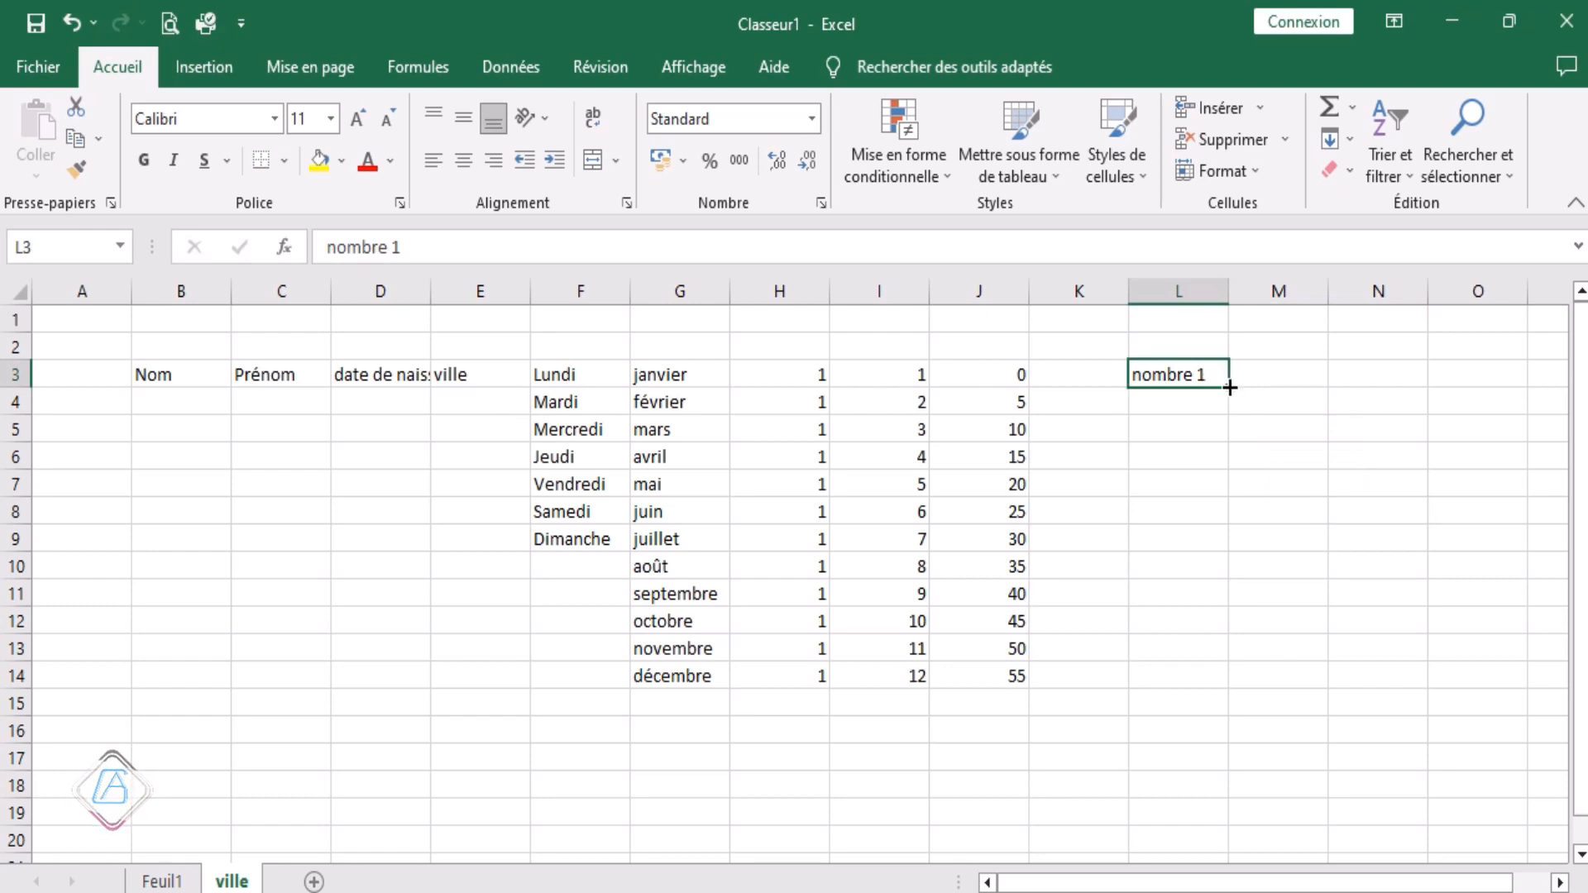
left_click_drag(1229, 387, 1207, 703)
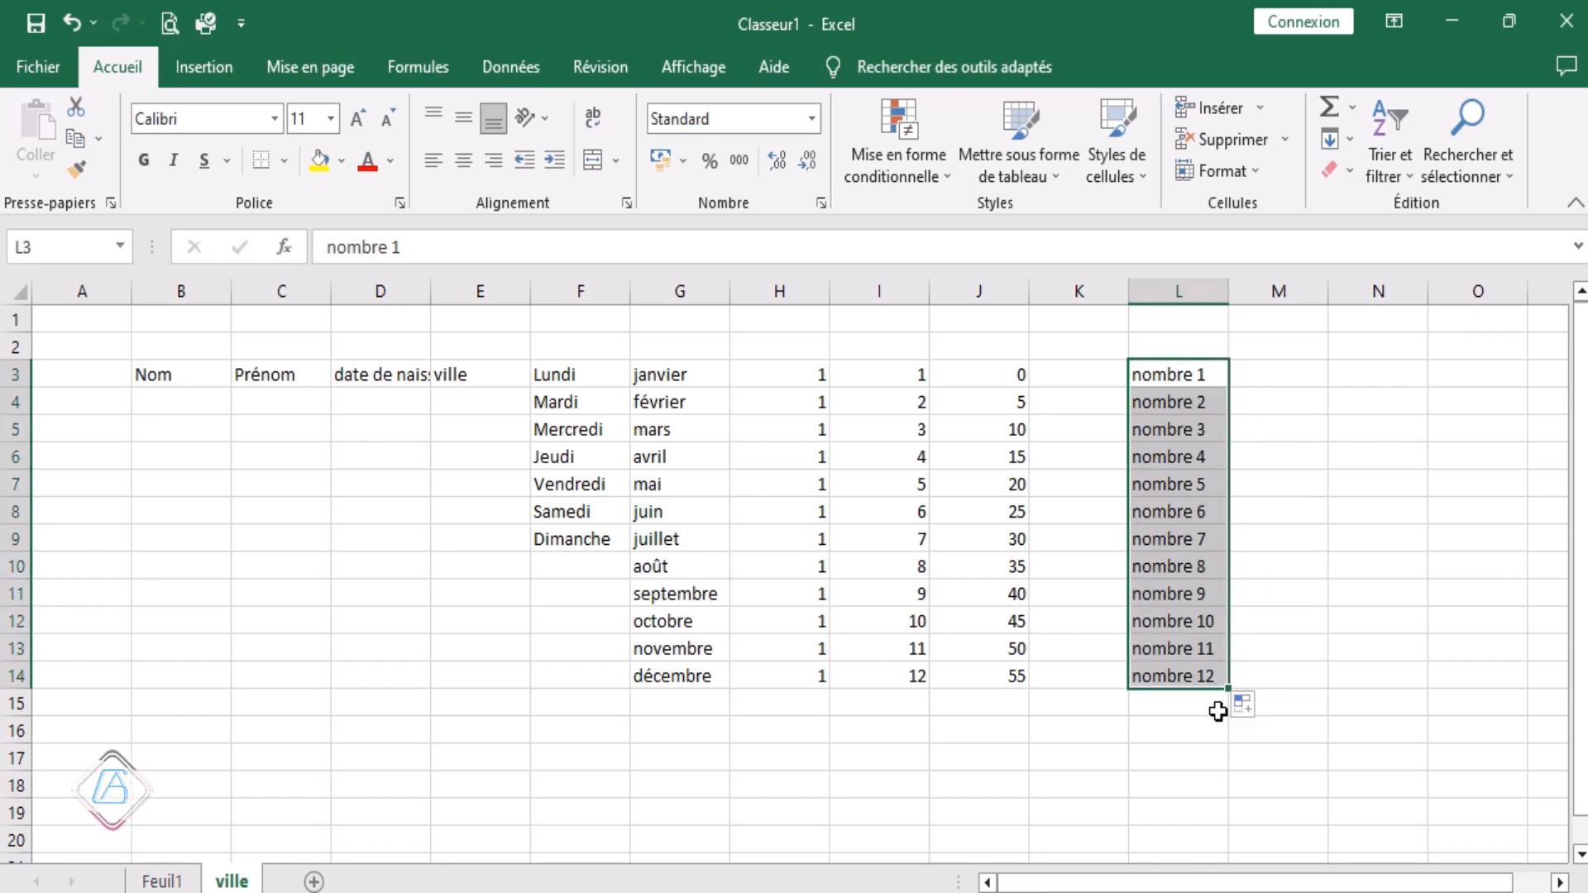
double_click(1191, 676)
left_click_drag(1192, 675, 1101, 676)
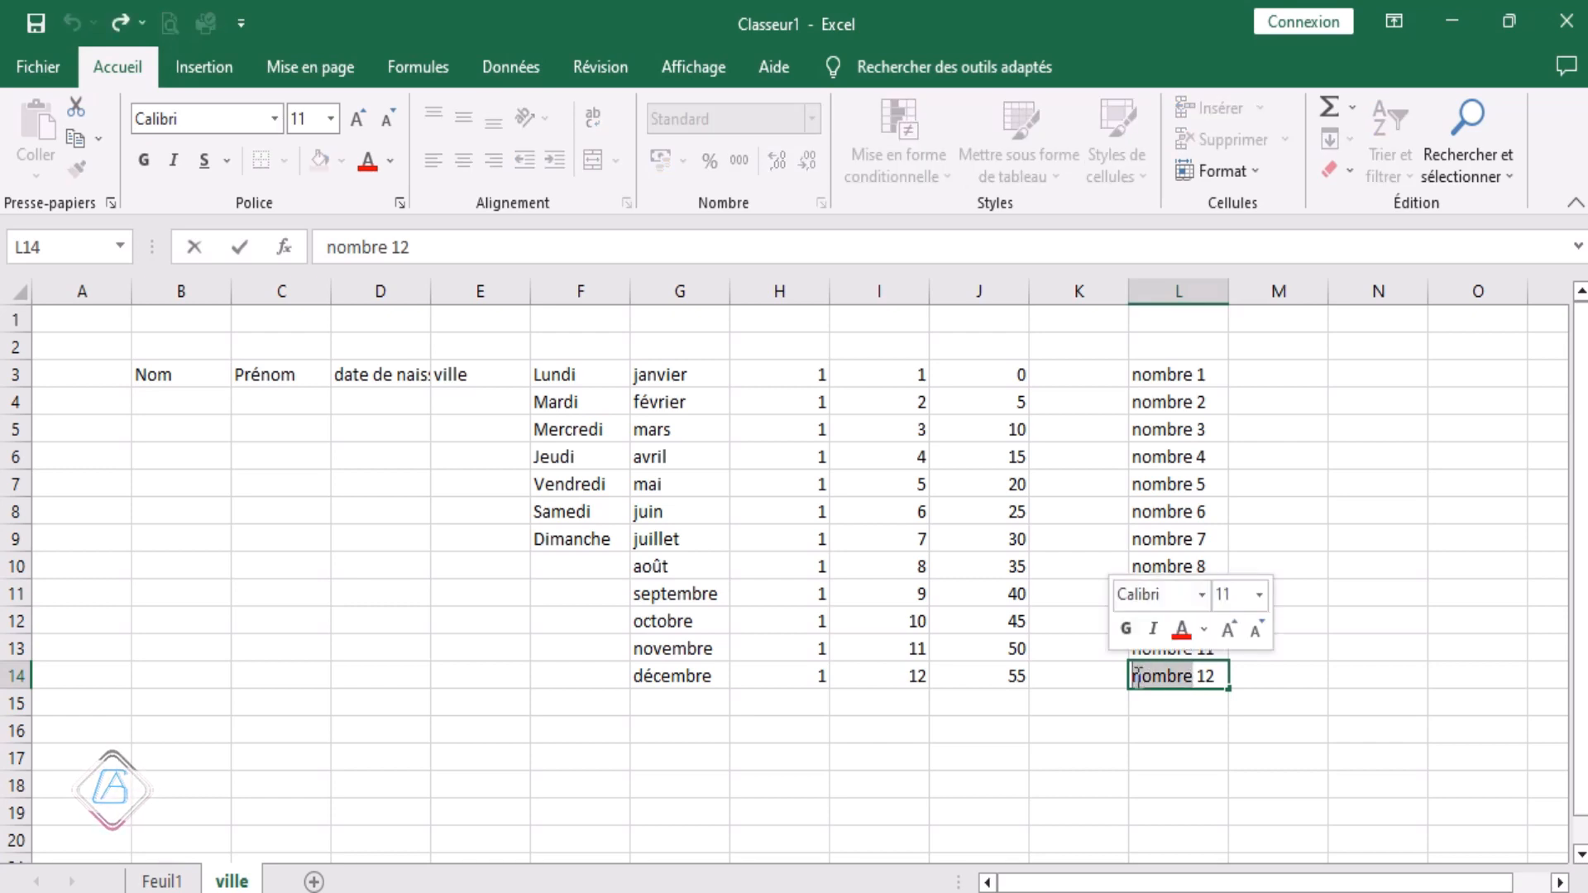
left_click(1177, 724)
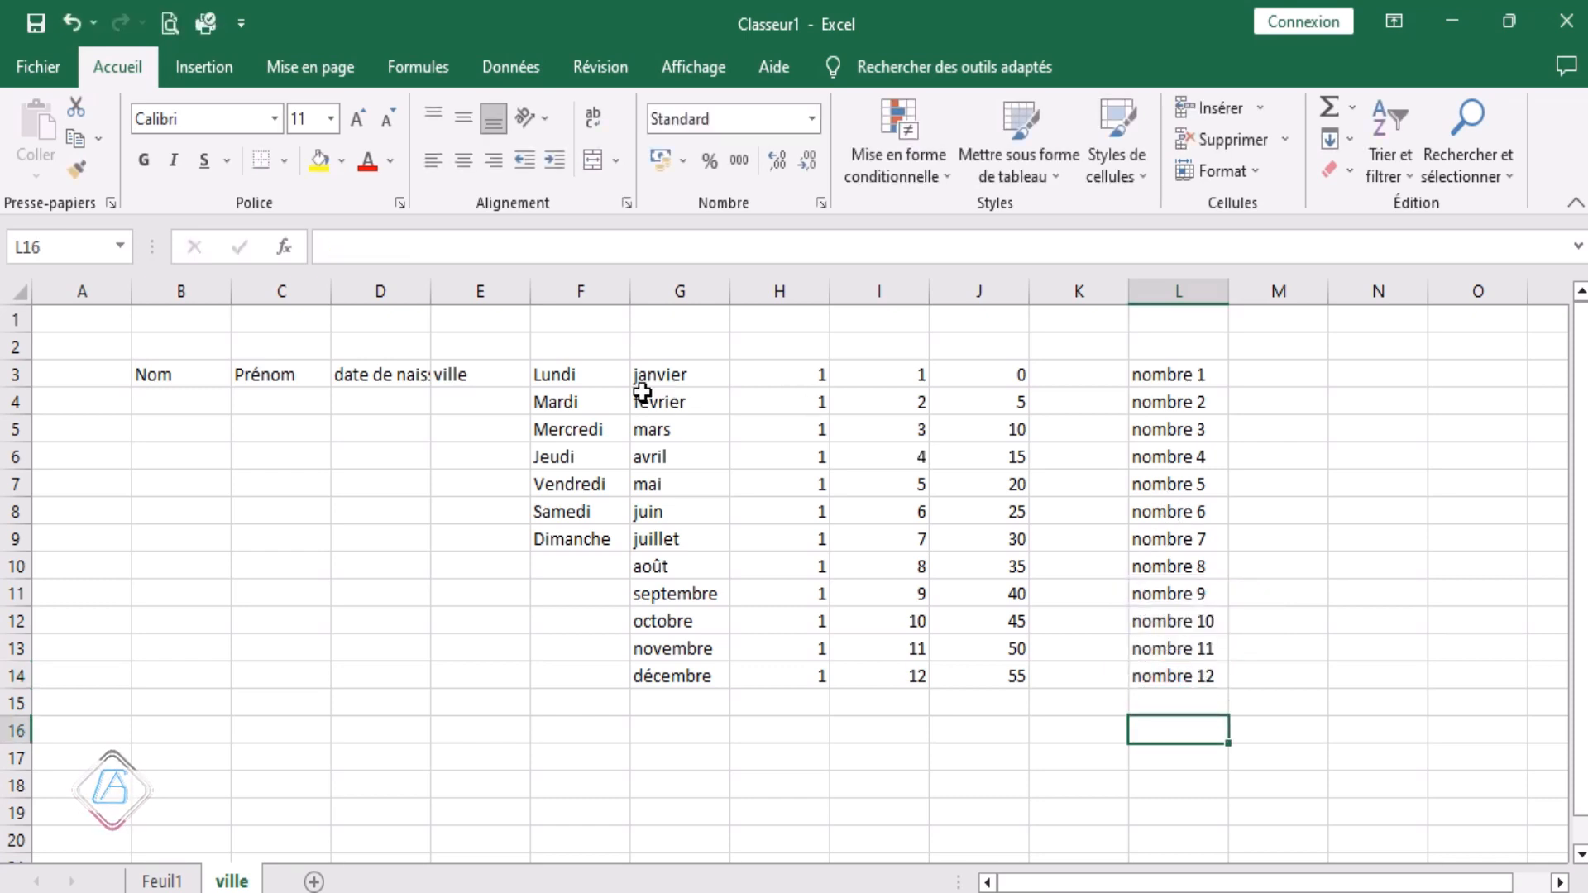
Step: Clear all the filled series in the range F3:L14
left_click_drag(563, 378, 1176, 692)
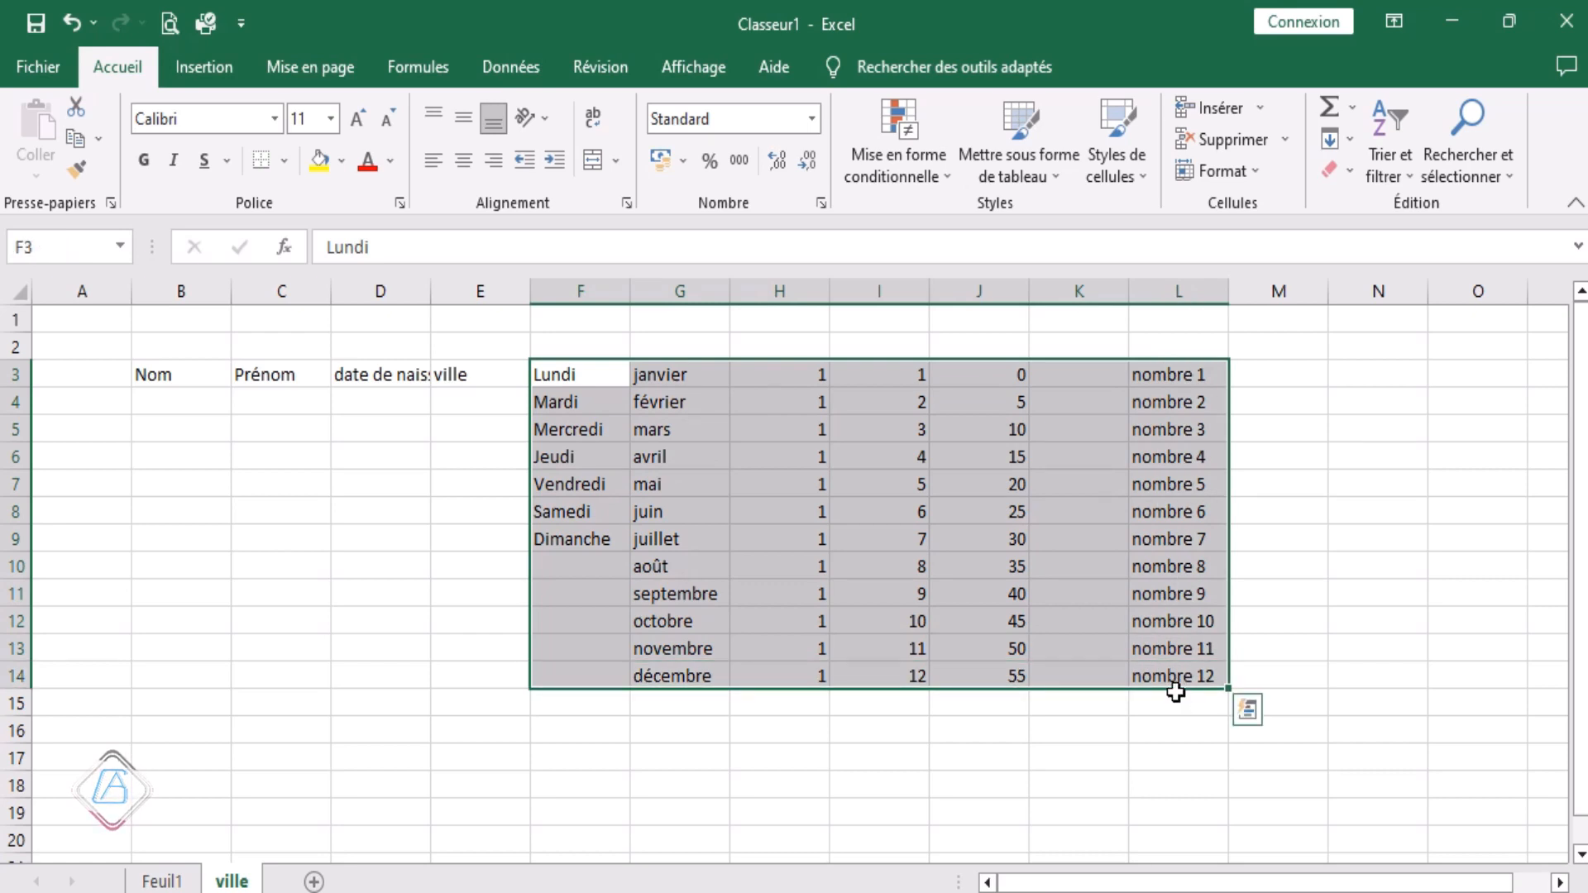
key("ctrl+z")
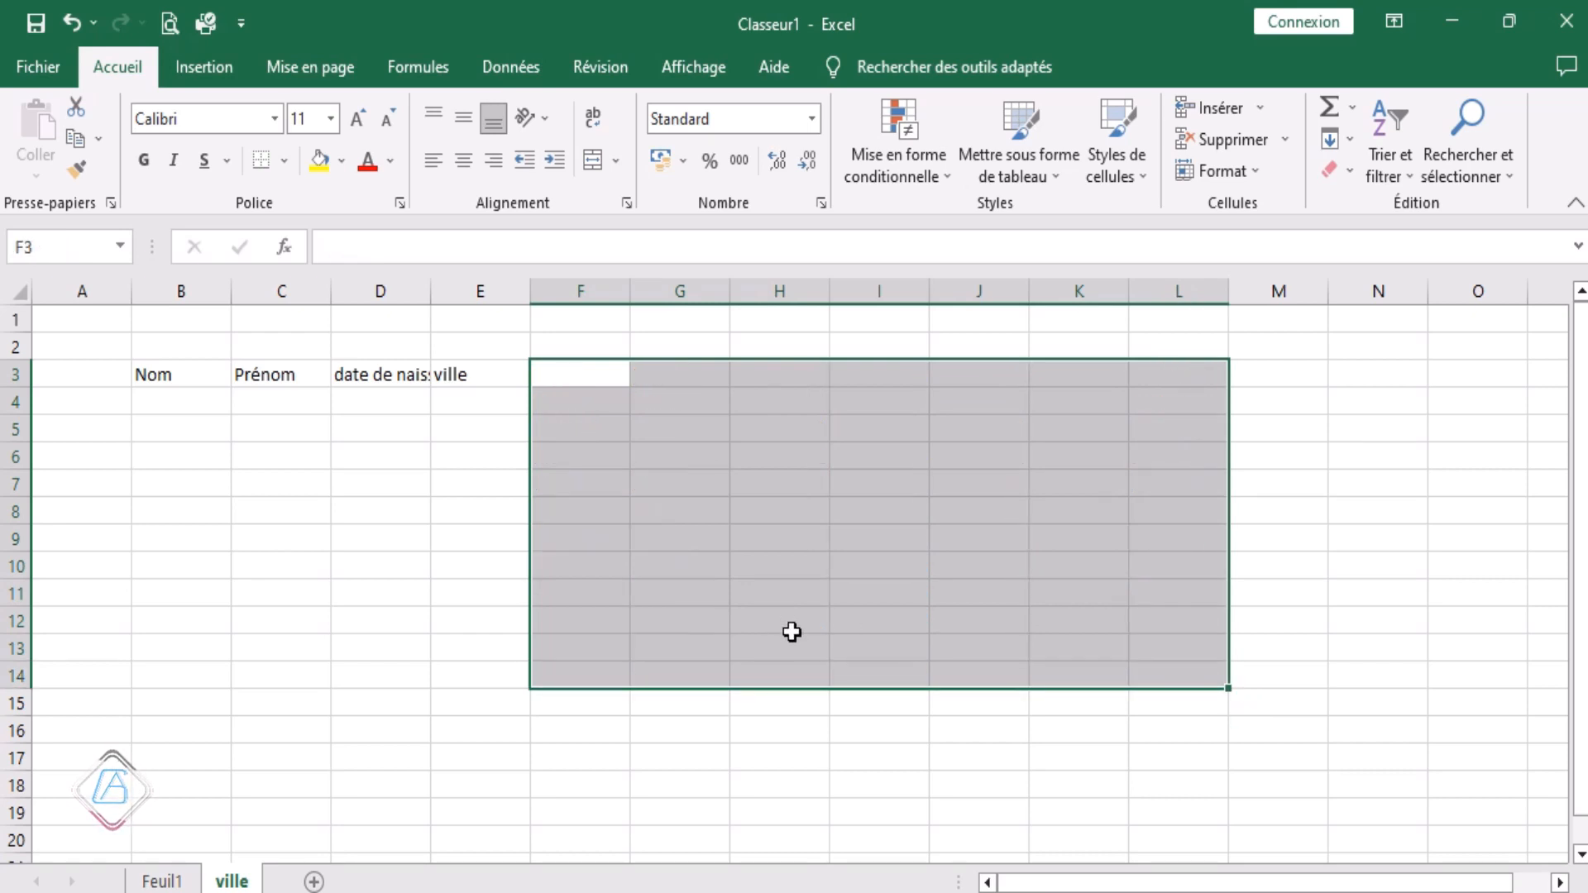
Step: Restore the series that were just cleared from the range F3:L14
key("ctrl+y")
left_click(865, 748)
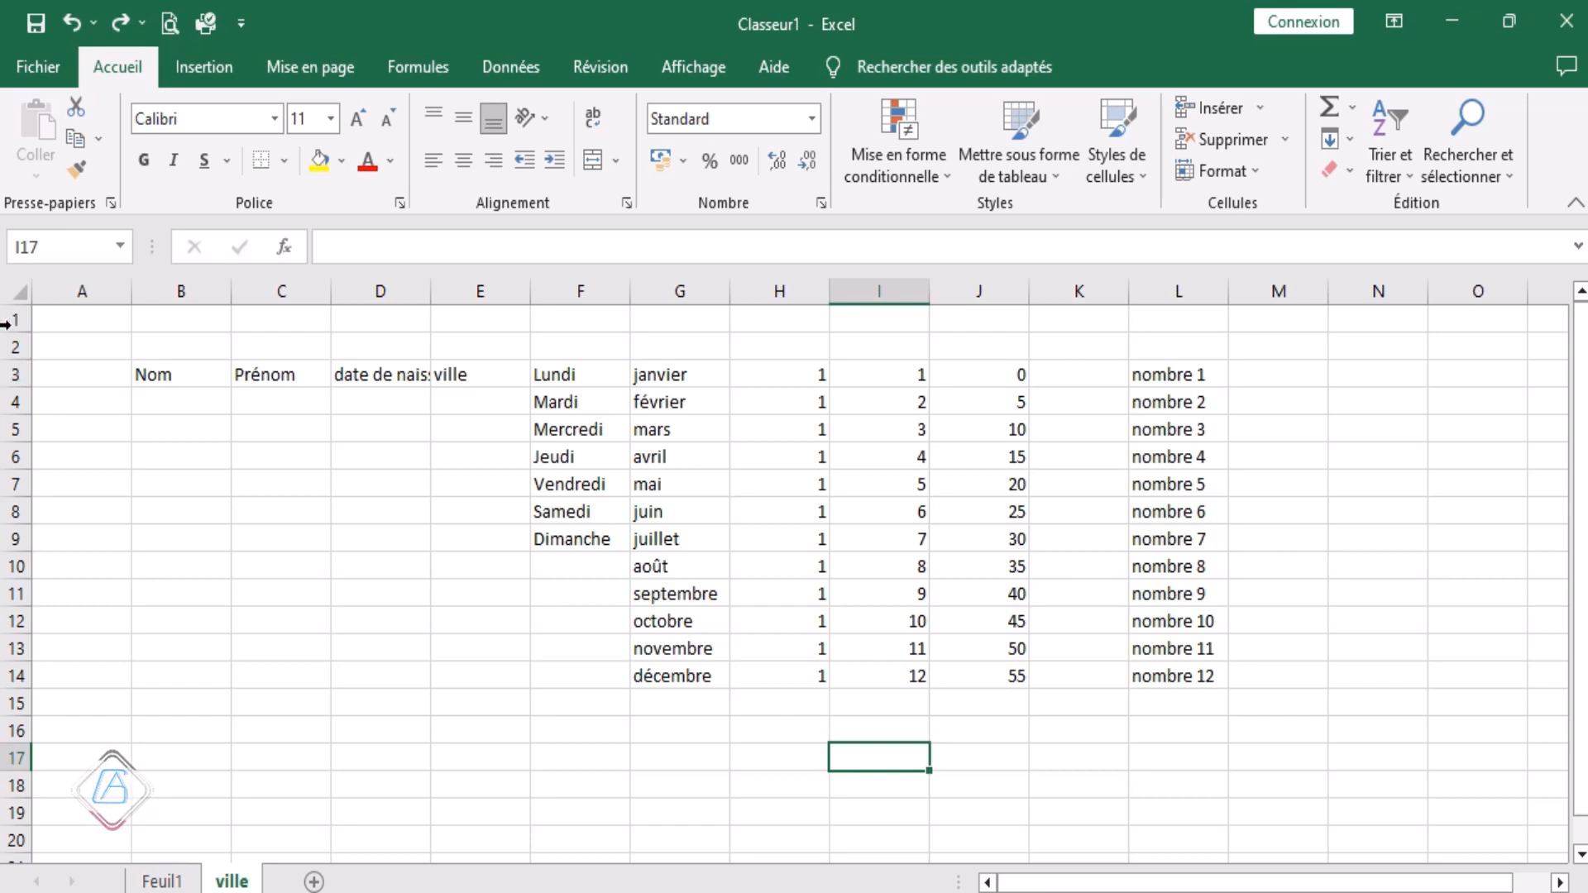
Step: Select the whole of row 5, and in turn the whole of column A
left_click(12, 429)
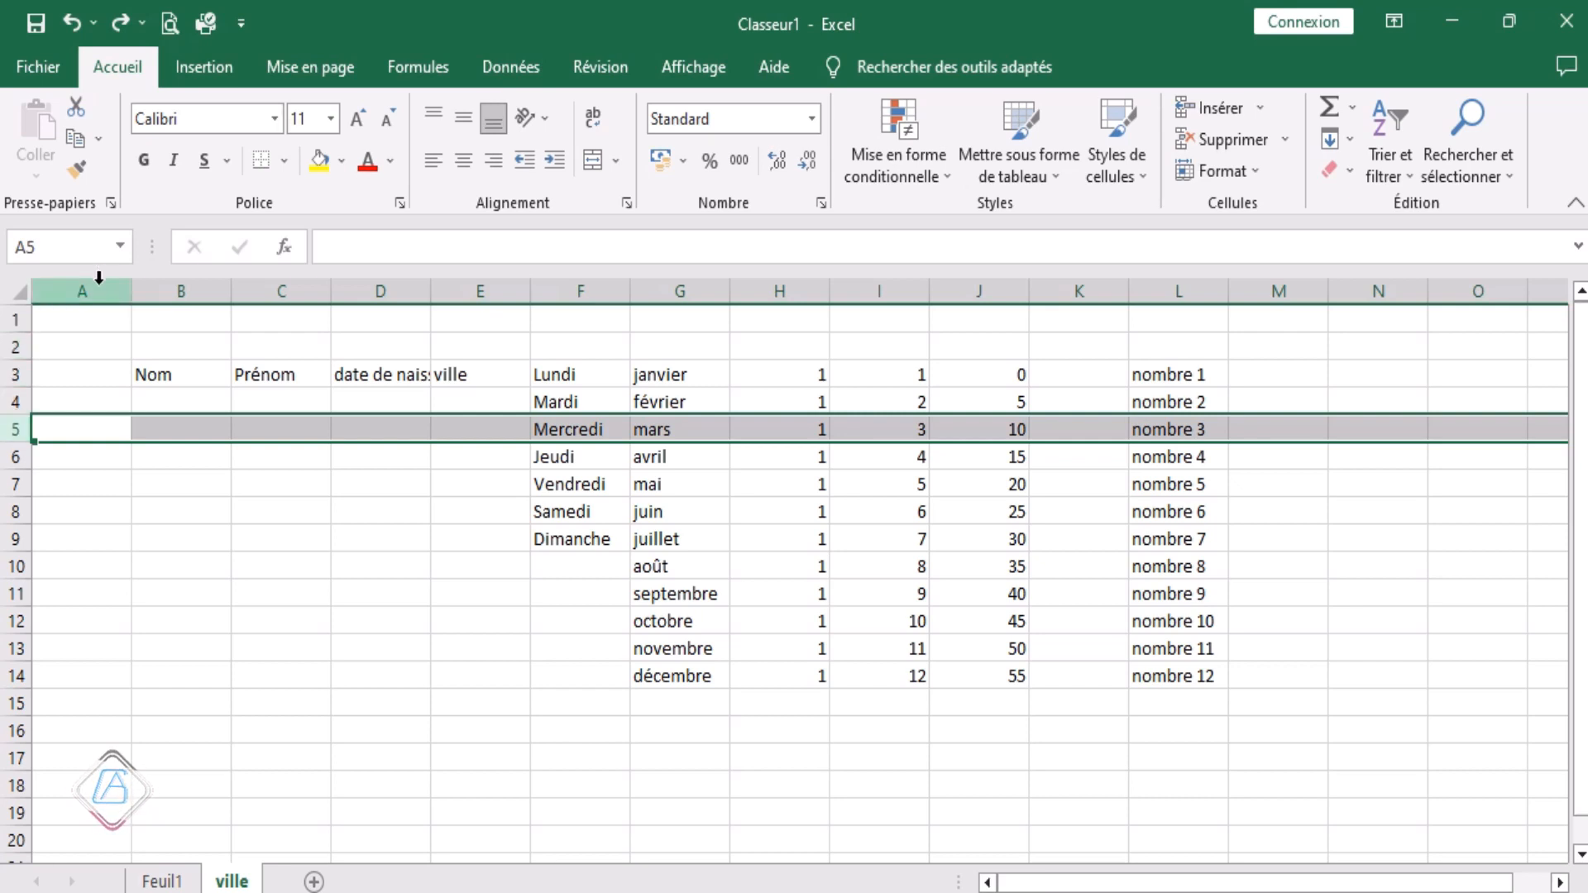
left_click(95, 372)
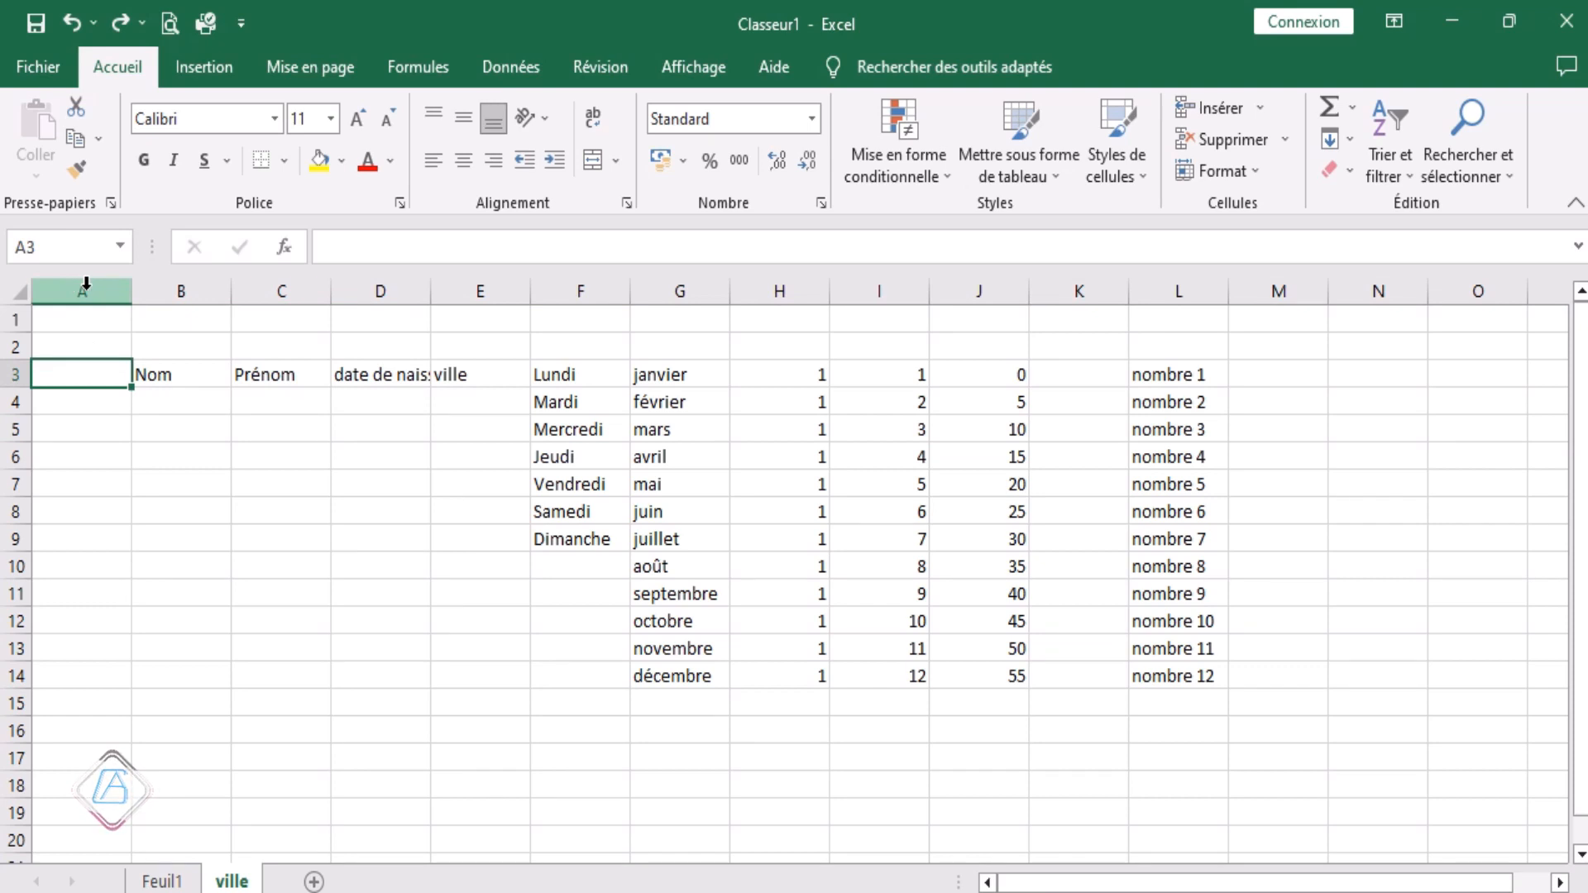
left_click(86, 286)
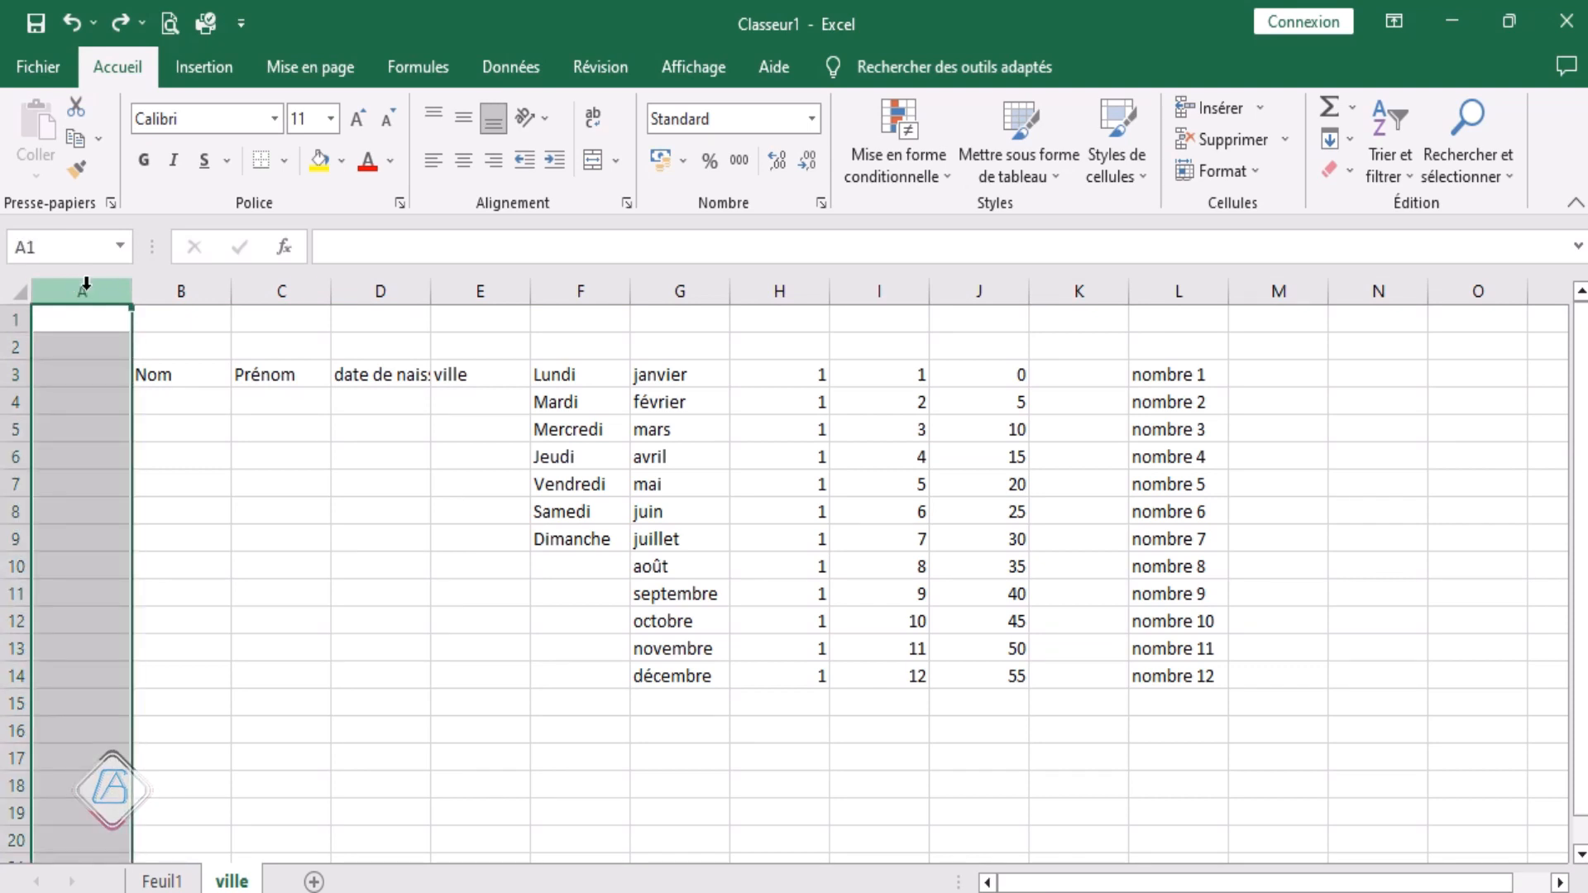
Step: Make row 7 several times taller than the other rows
left_click(161, 510)
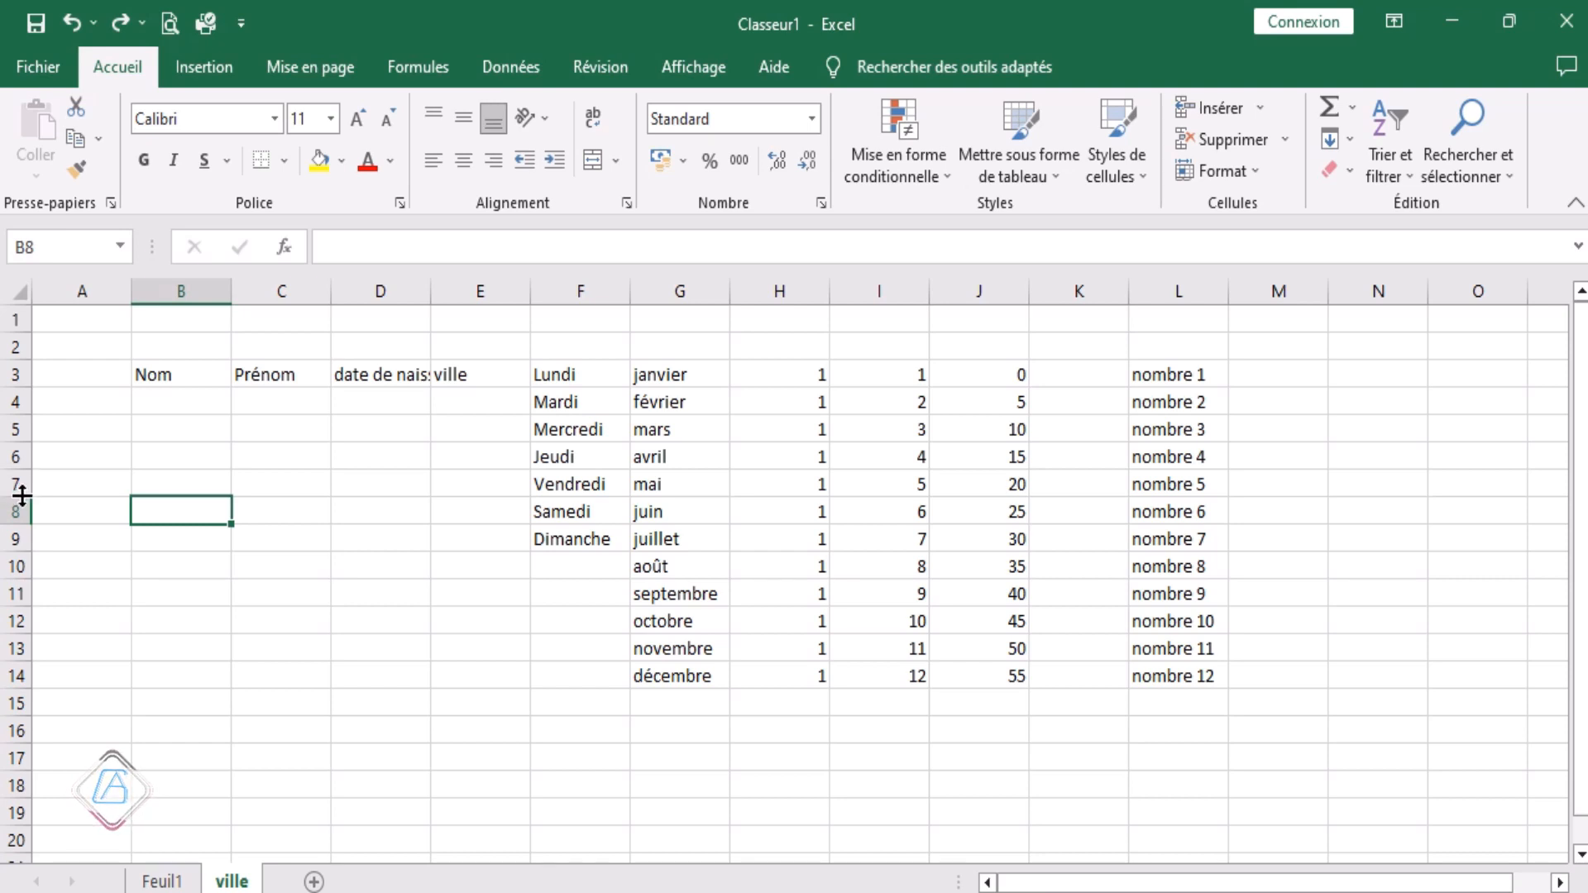
left_click_drag(23, 495, 6, 571)
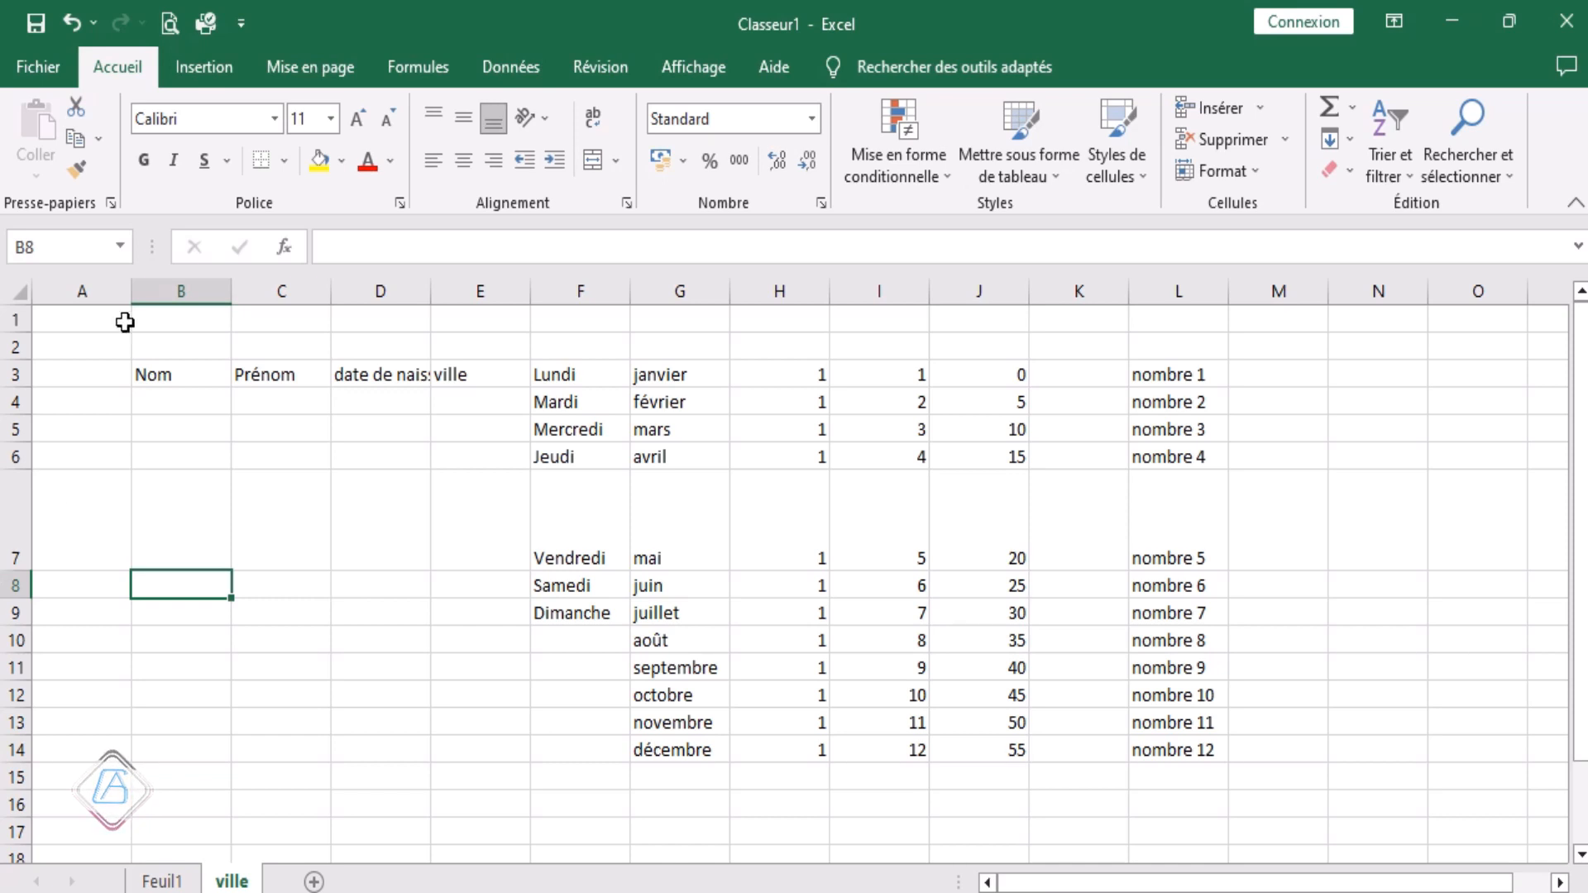
Step: Try widening column A to about twice its width, and undo the change
left_click_drag(129, 287, 253, 289)
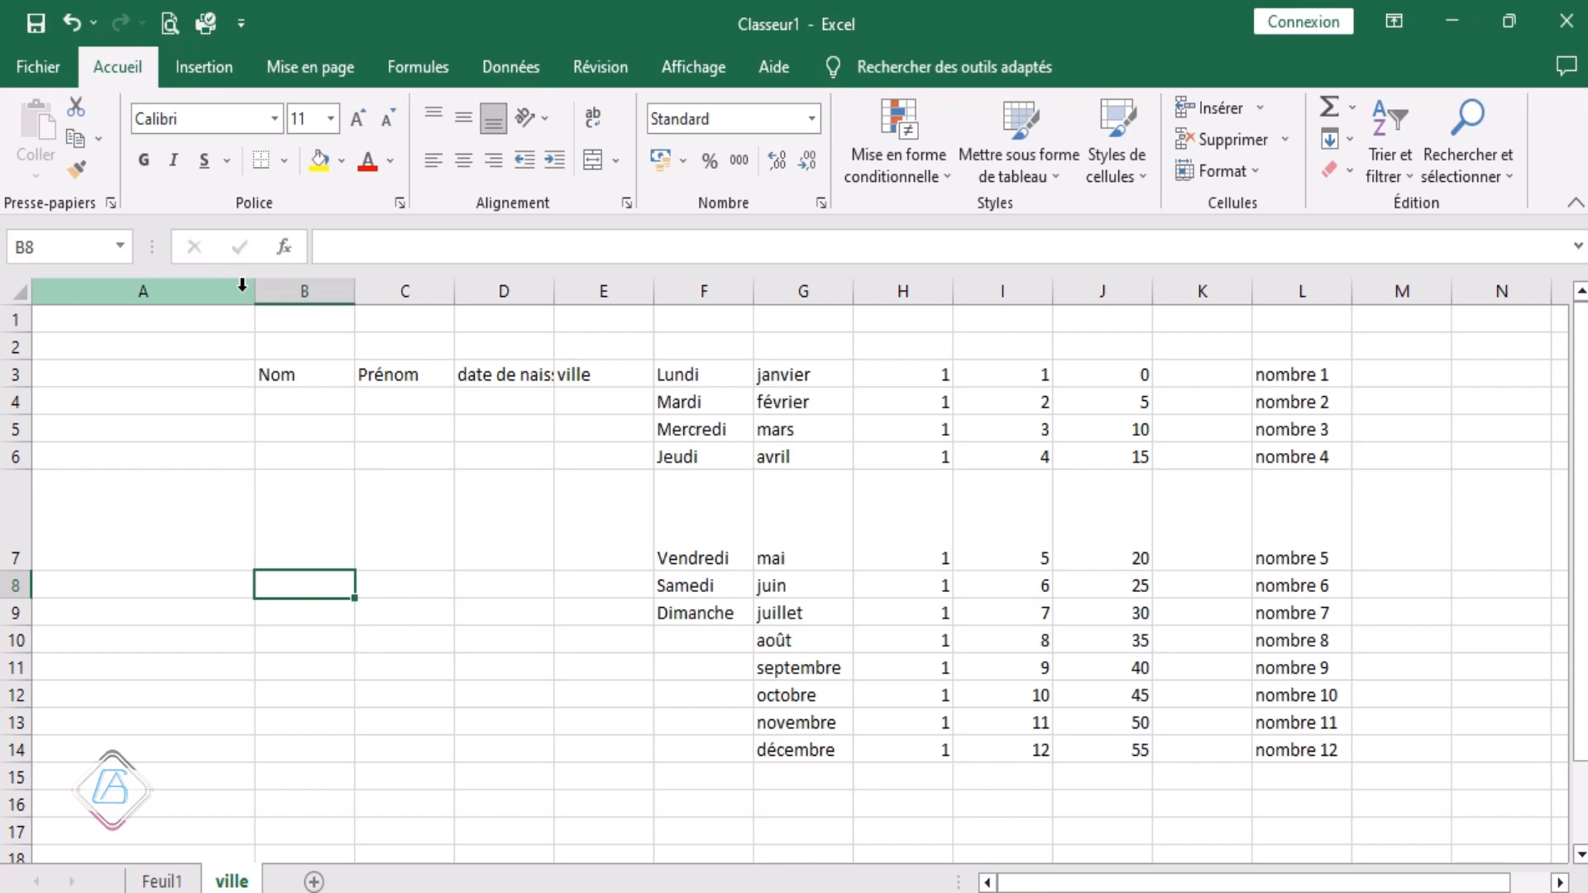
left_click(296, 521)
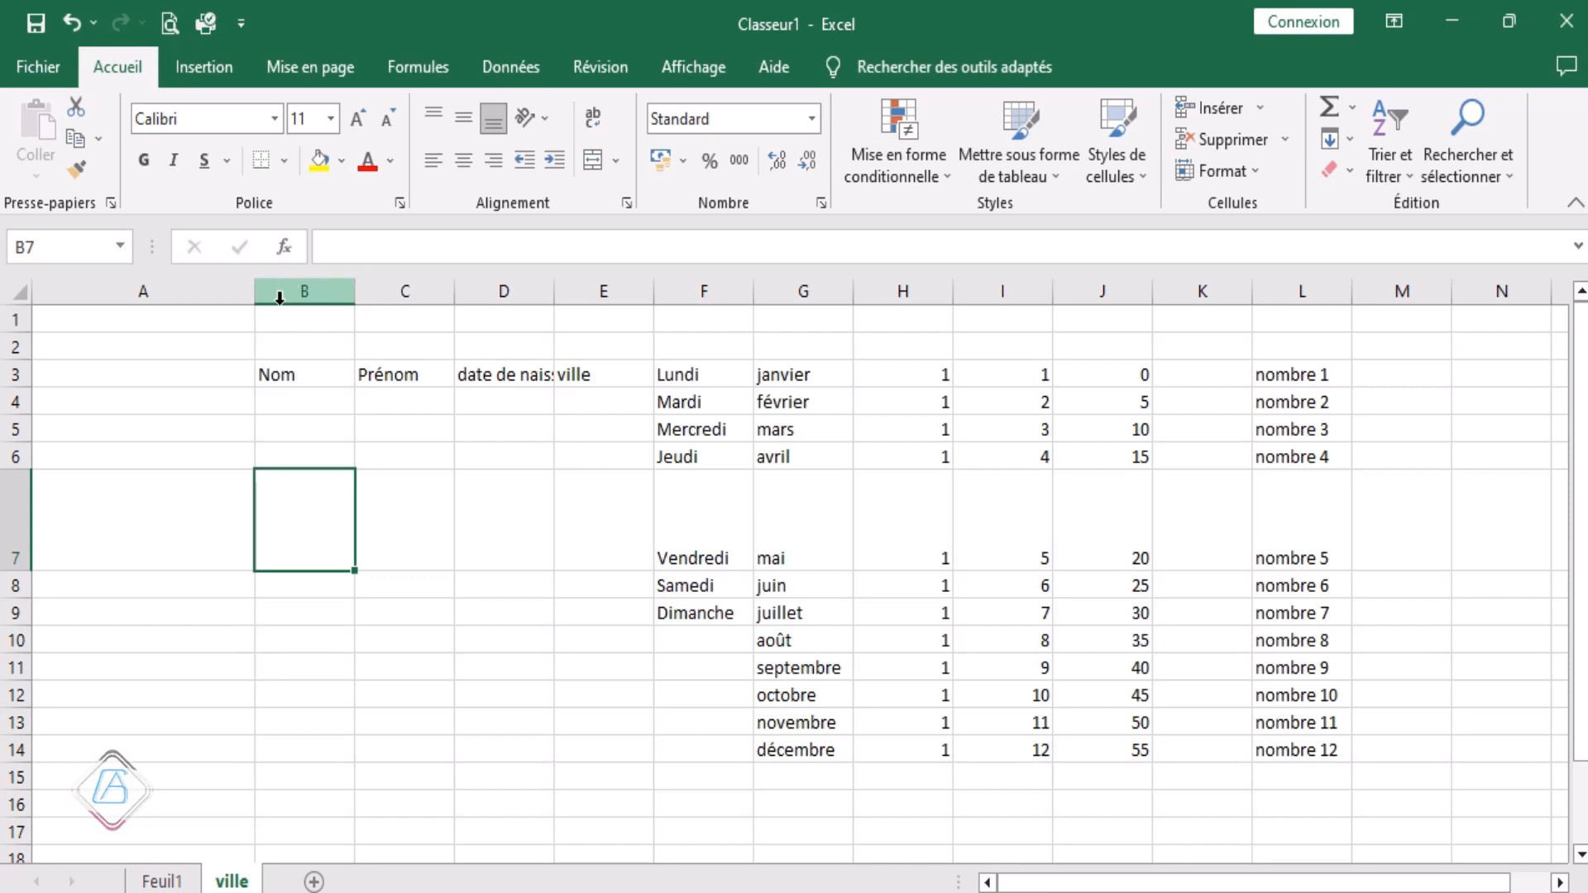
key("ctrl+z")
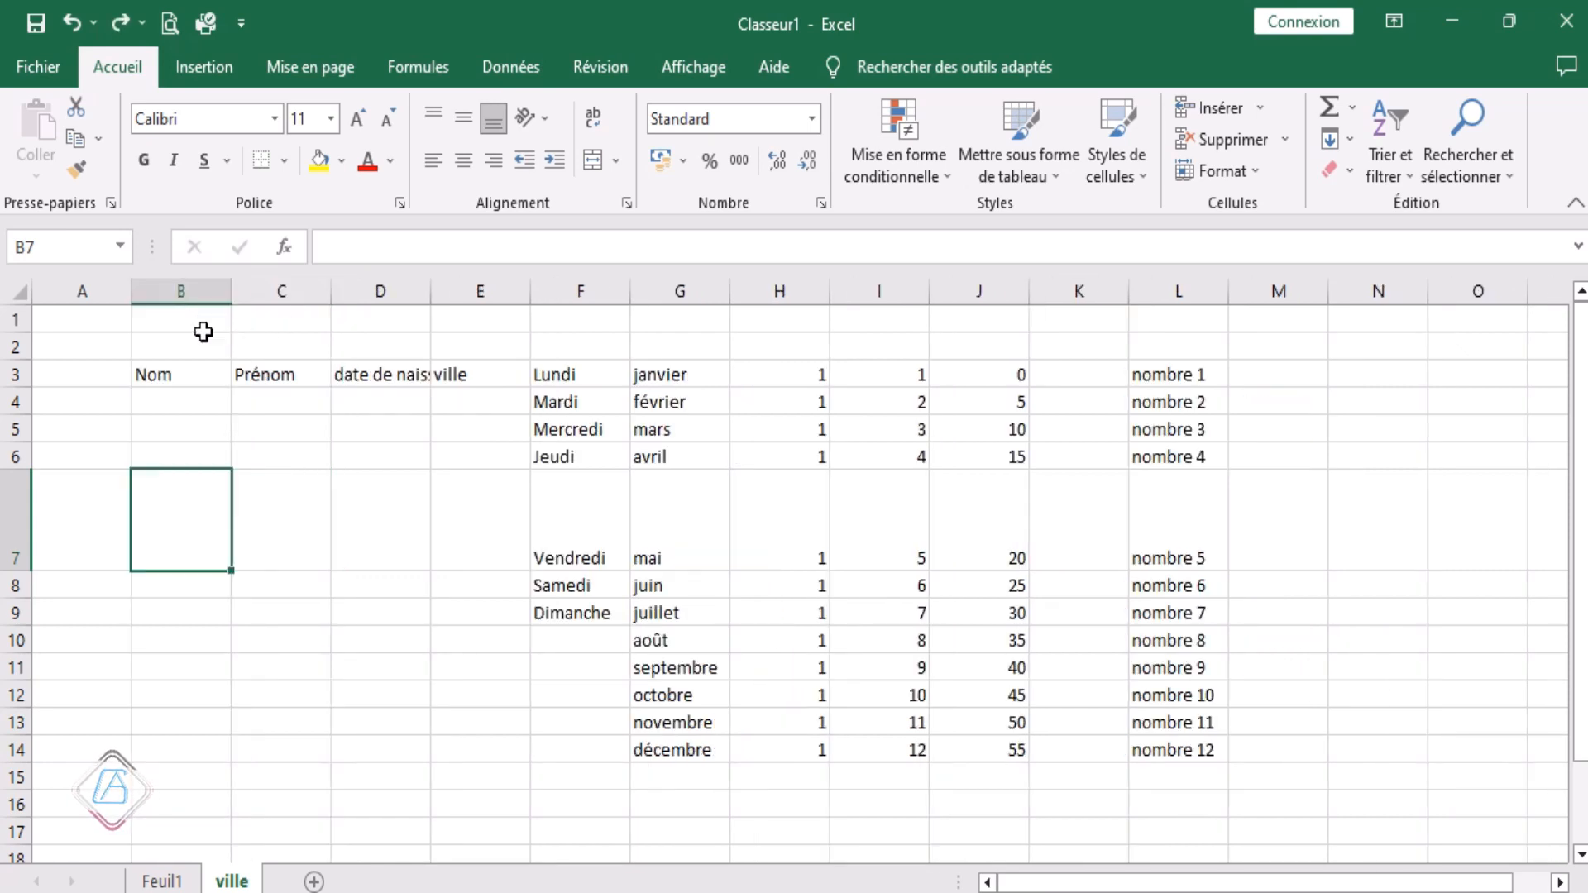
Step: Select columns B through E and autofit their widths to the header text
left_click(181, 289)
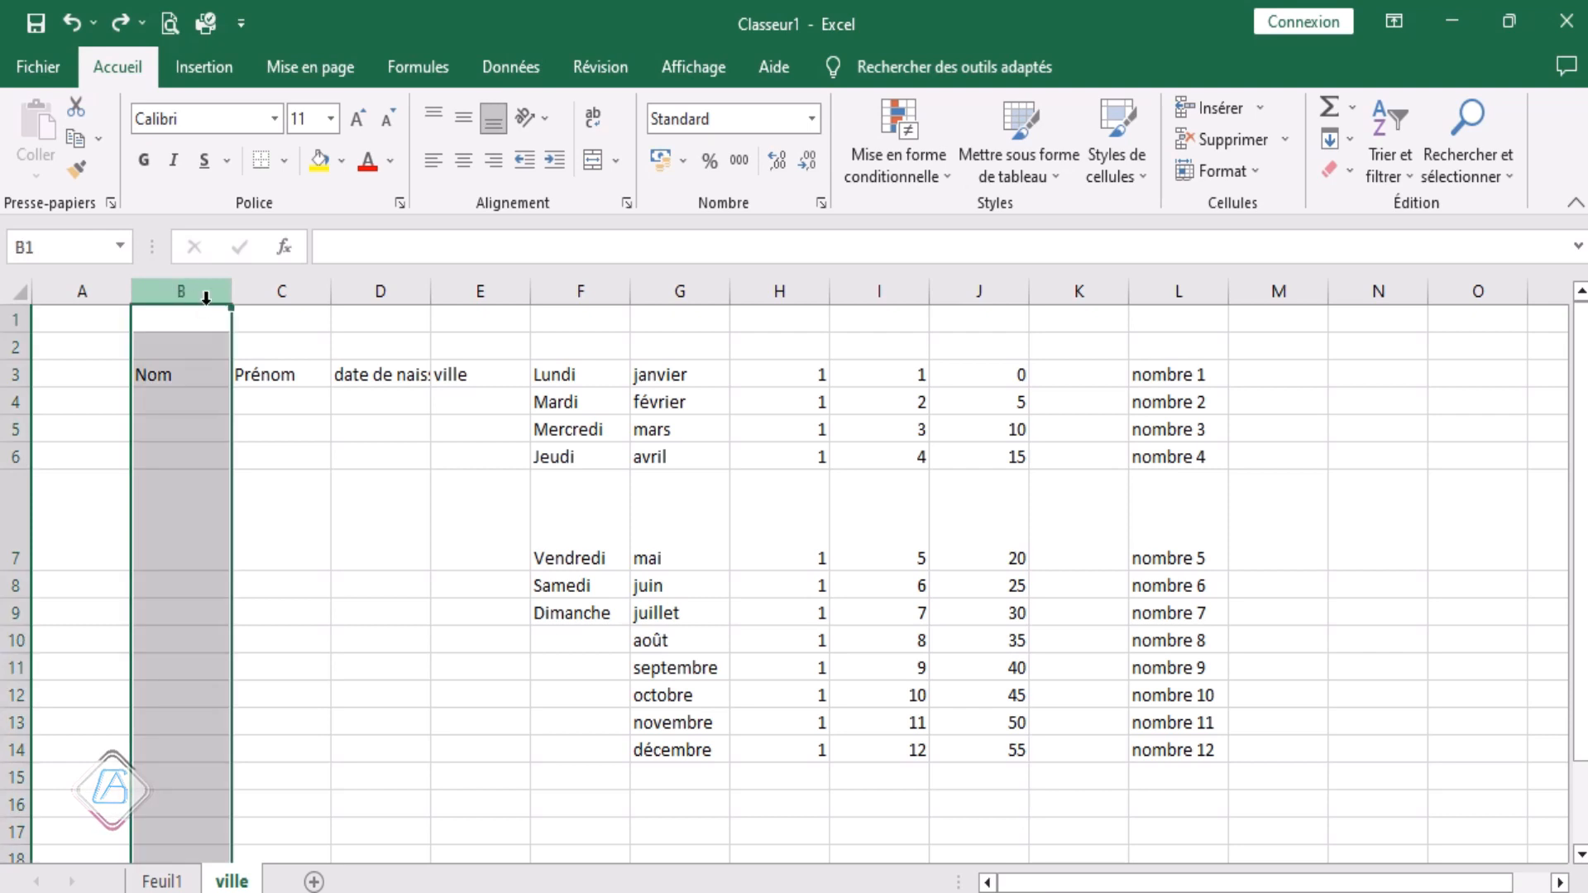
left_click_drag(202, 290, 459, 286)
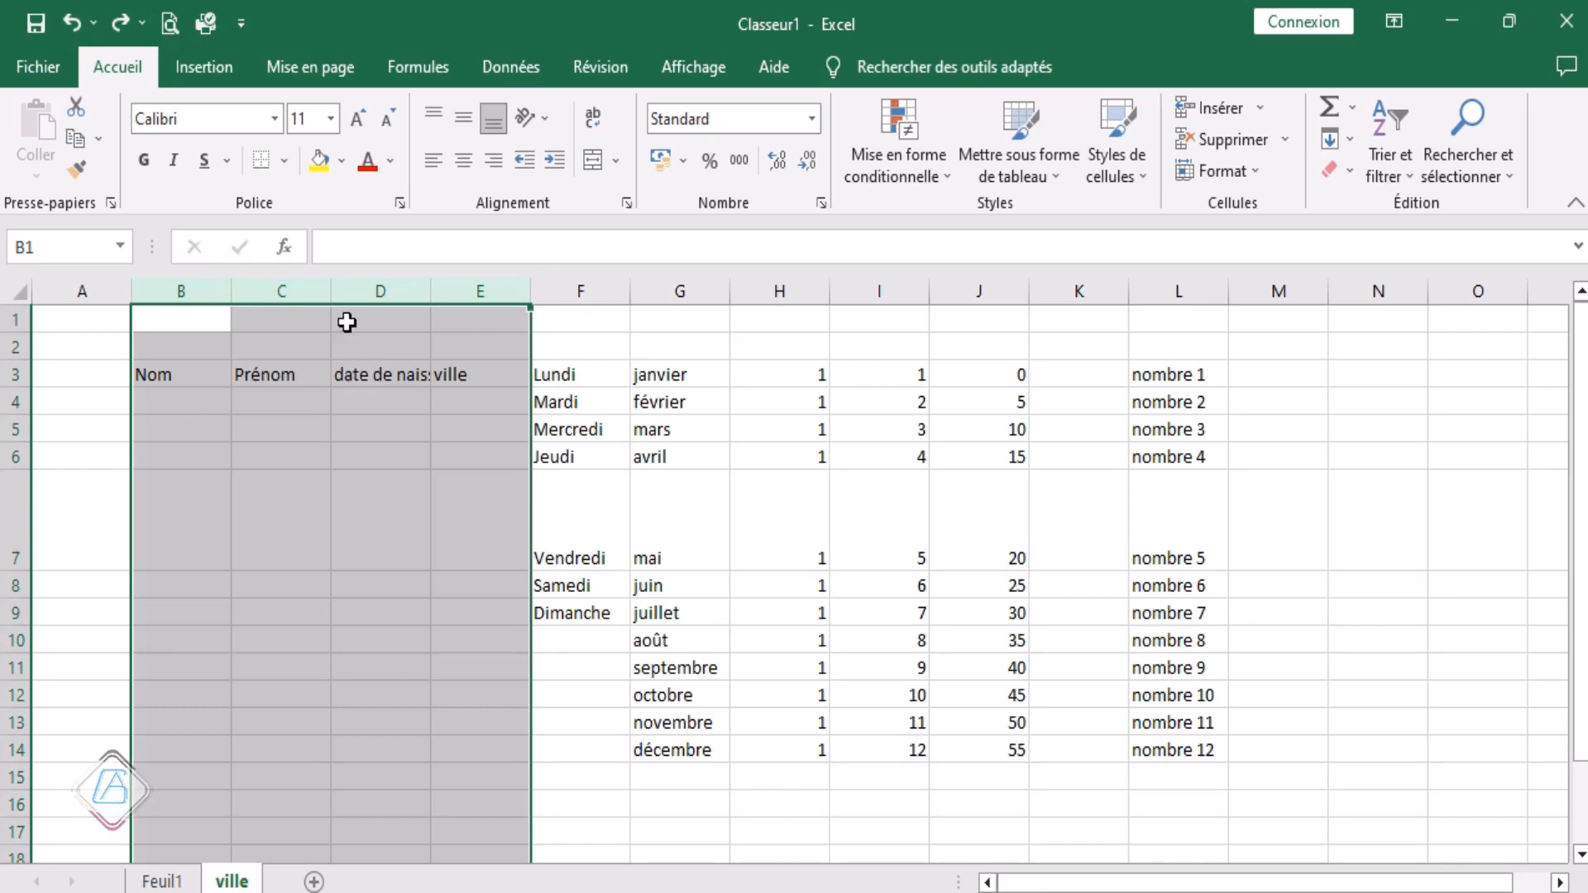
left_click(341, 290)
left_click_drag(192, 294, 479, 306)
double_click(335, 290)
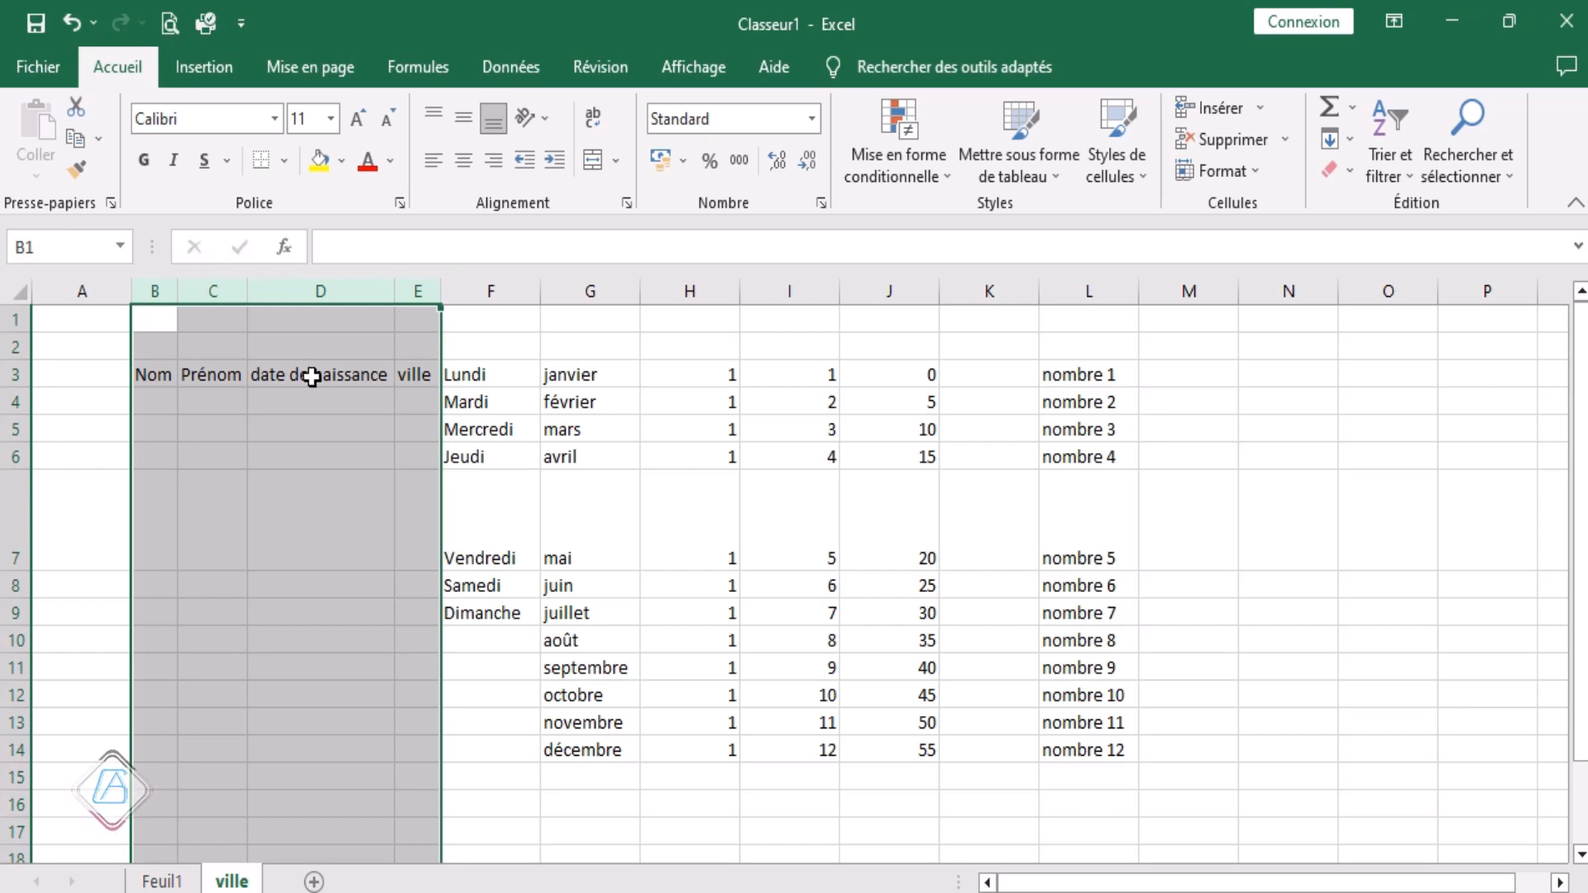
left_click(475, 495)
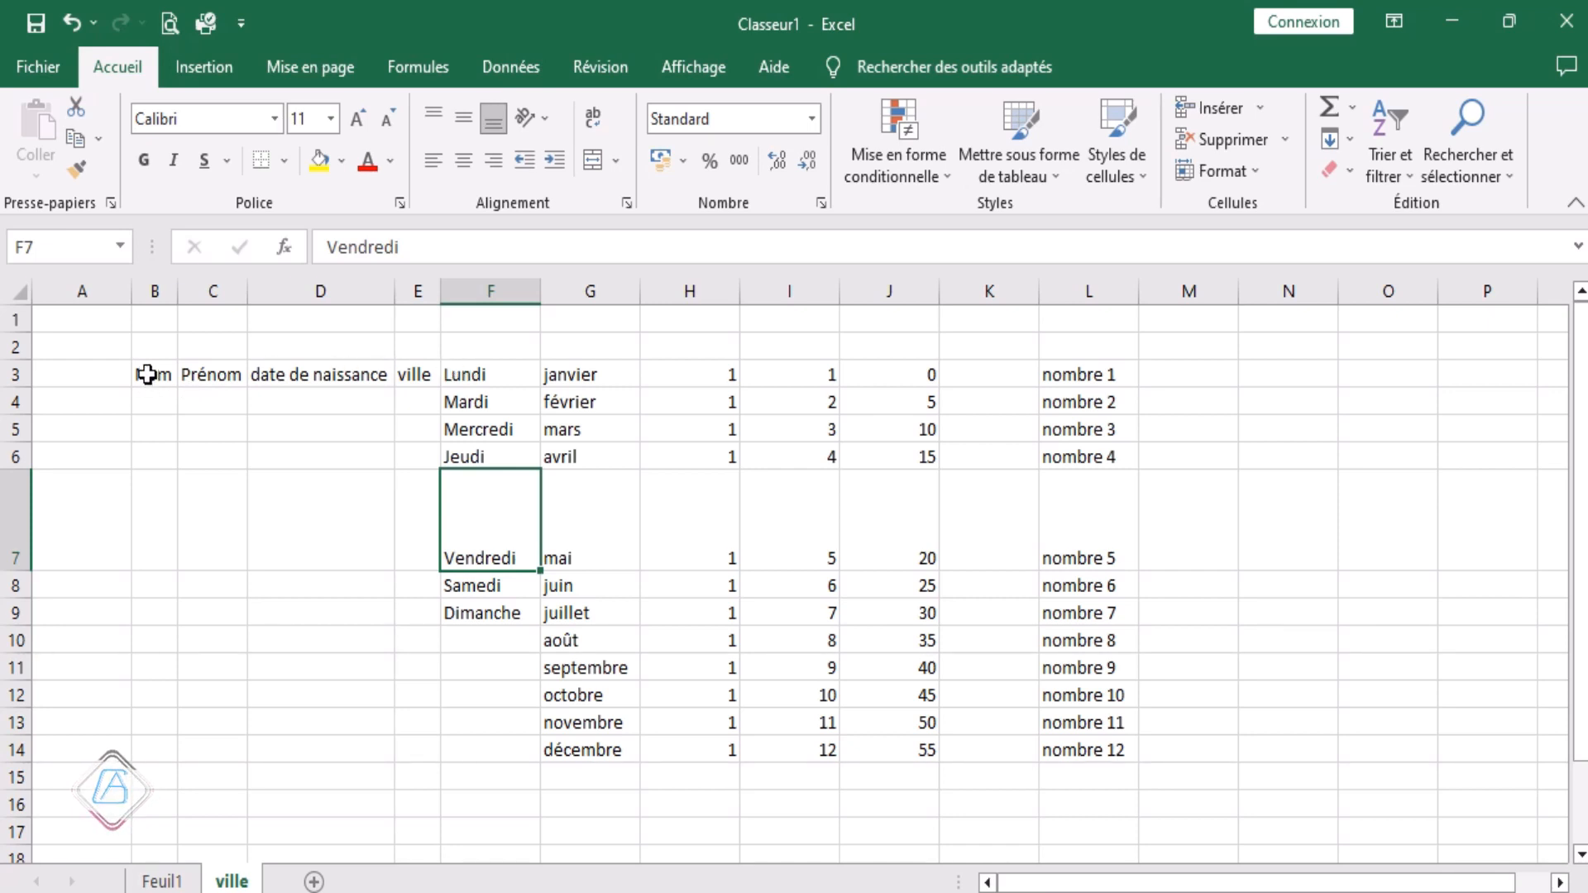
Step: Practise selecting cell ranges: the headers B3:E3 in two ways, and the block F7:L14 from its first to its last cell
left_click_drag(148, 375, 415, 368)
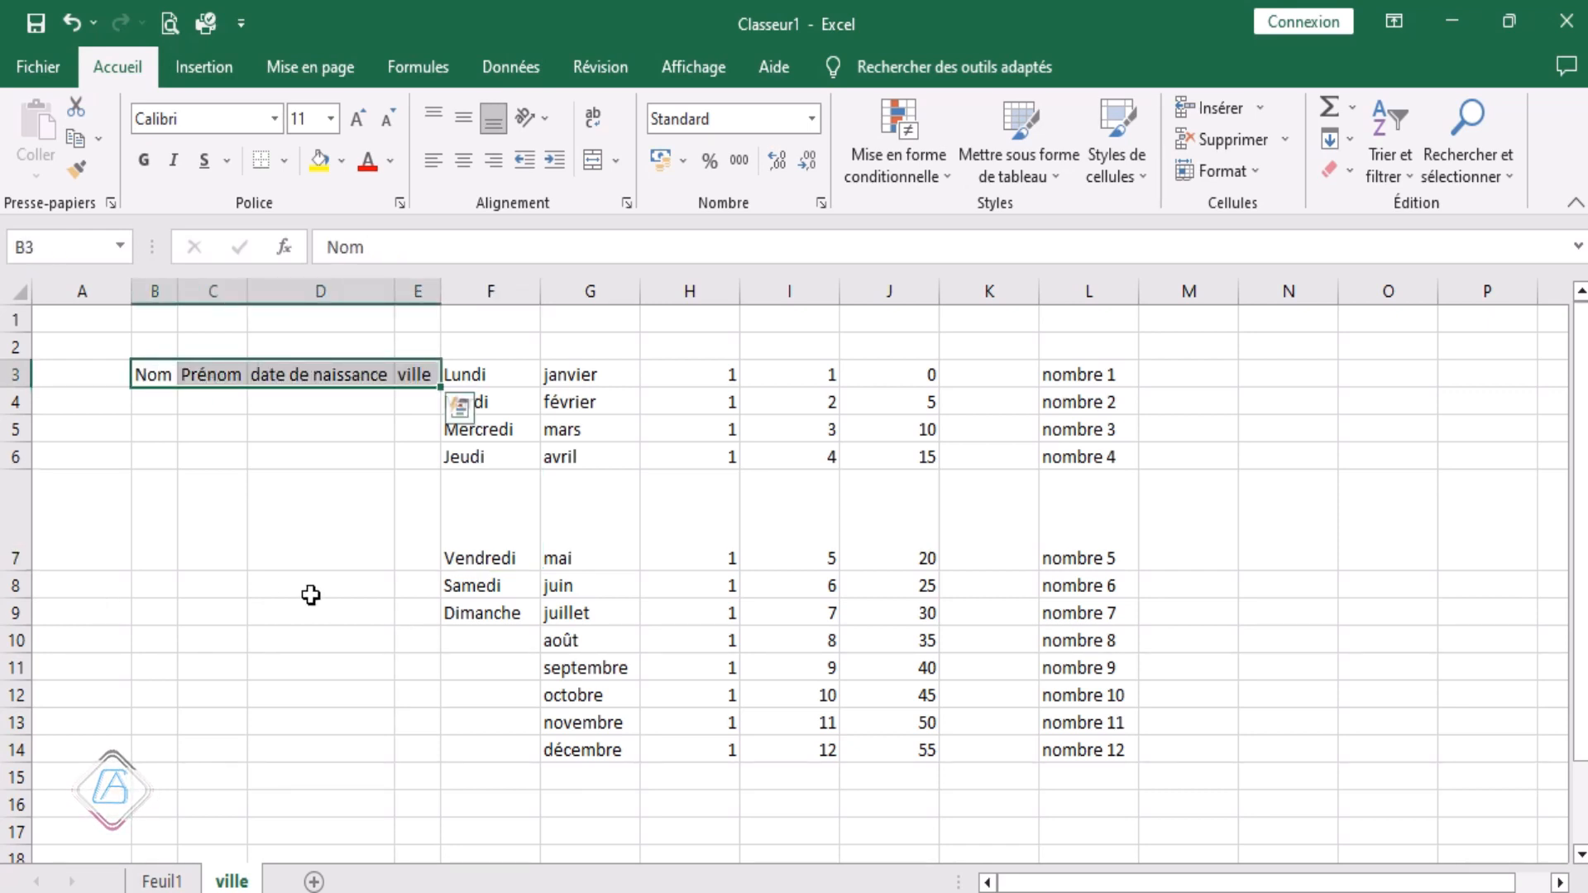
left_click(401, 480)
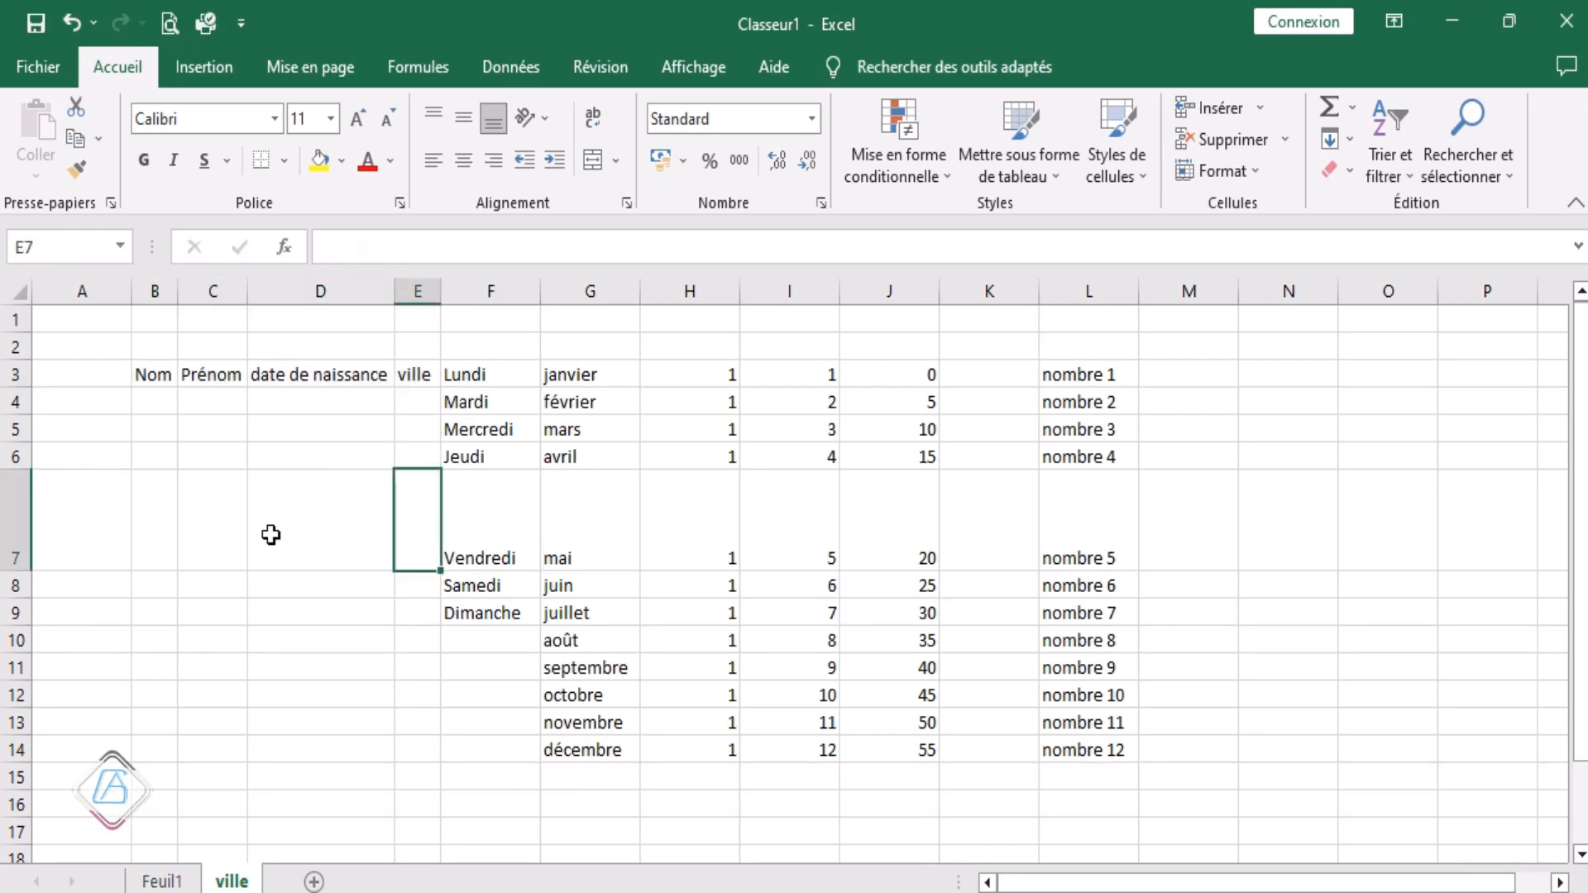
left_click(149, 374)
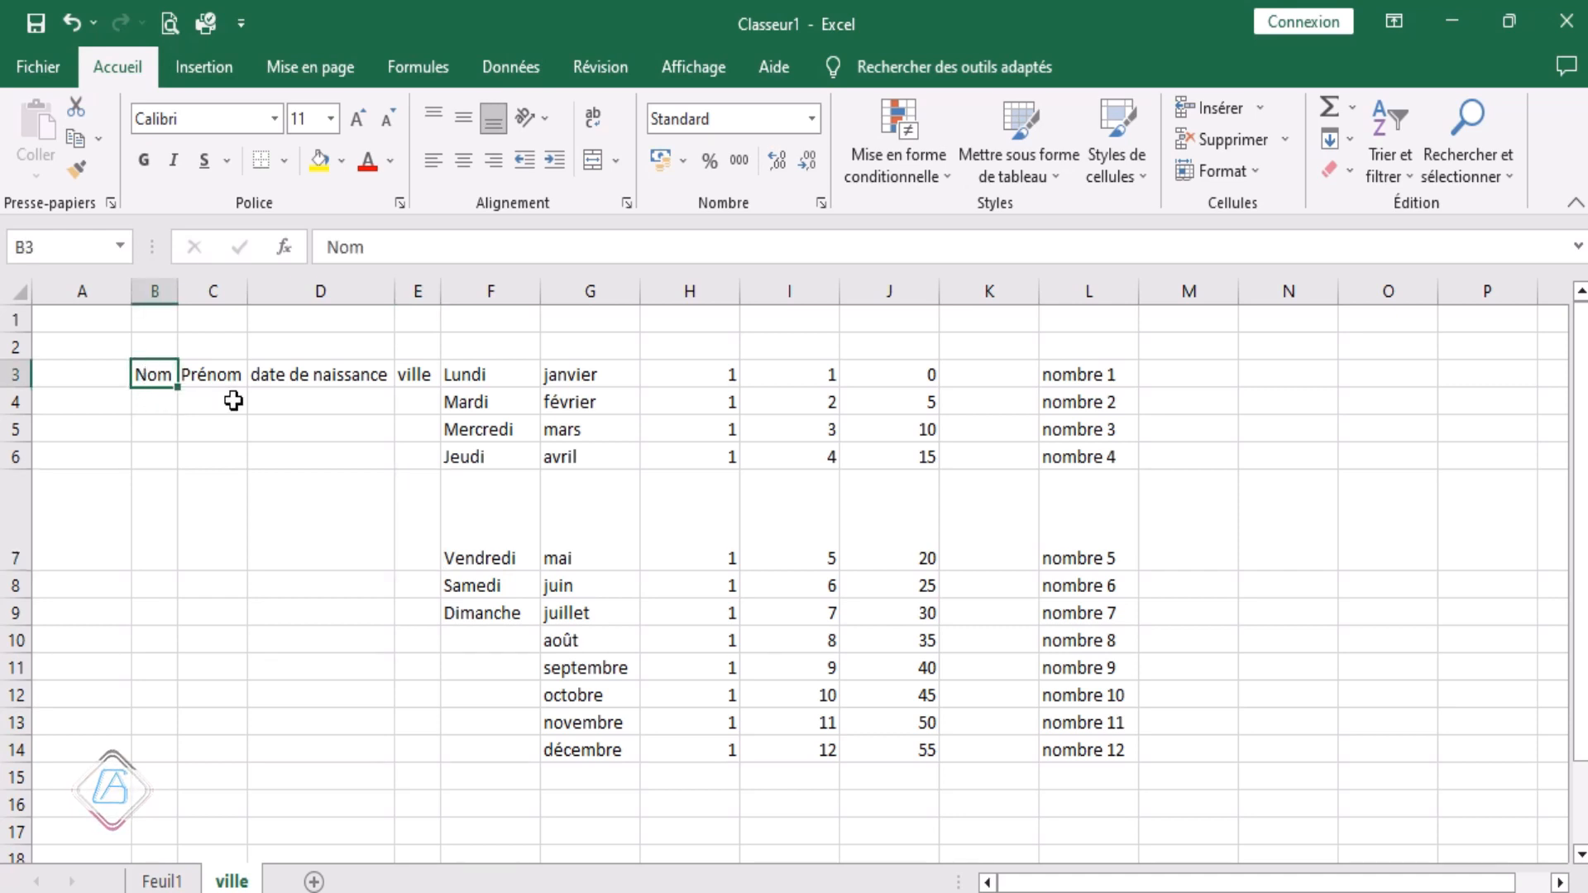
left_click(423, 375, "shift")
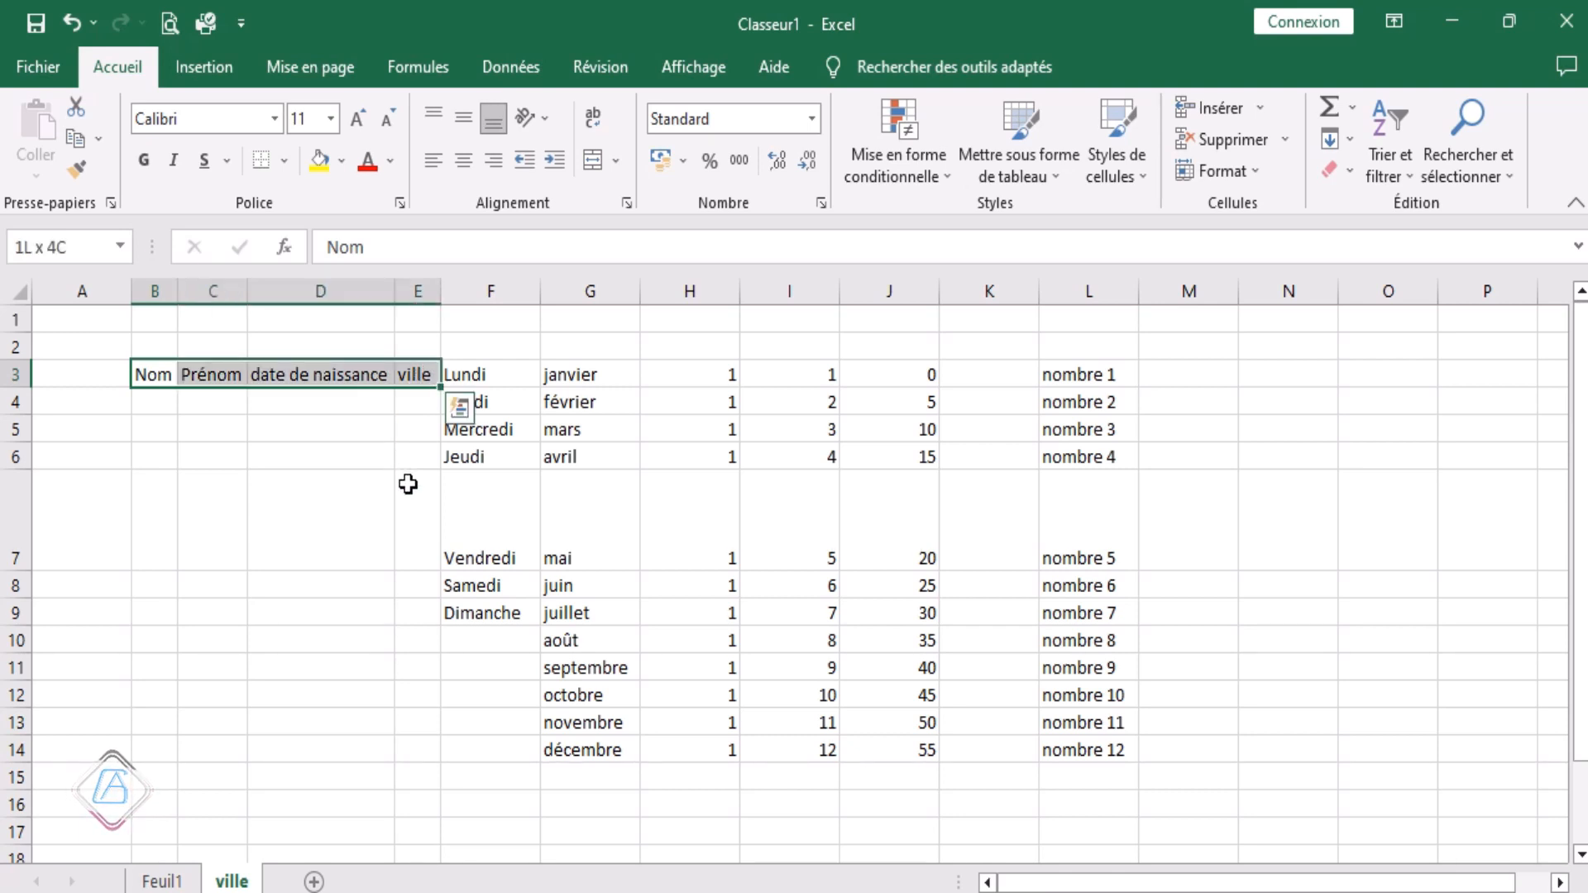
left_click(473, 557)
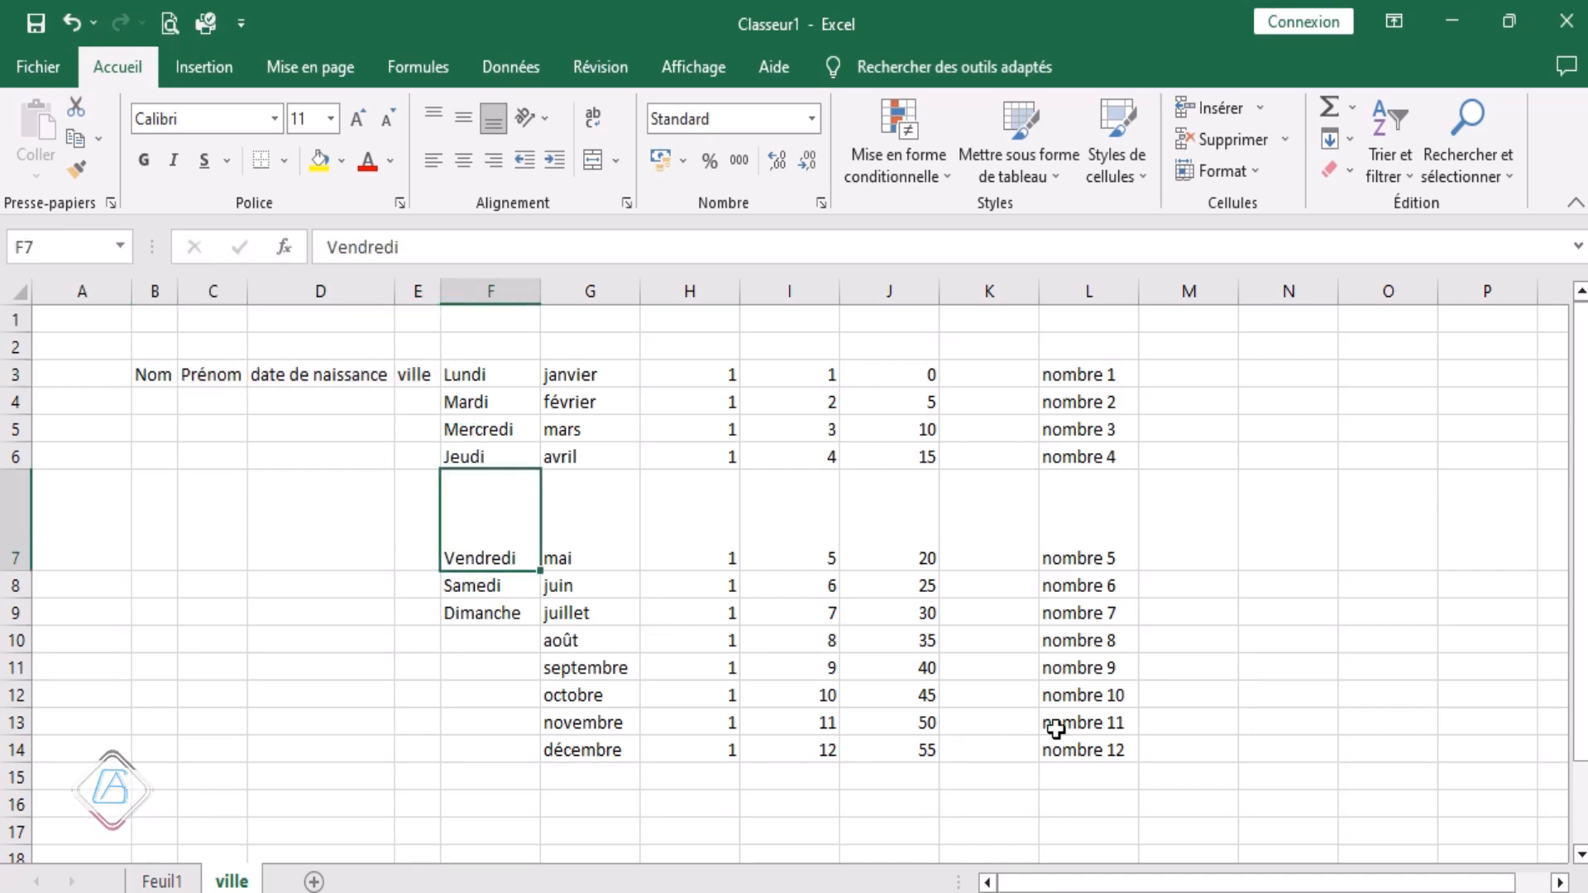
left_click(1104, 749, "shift")
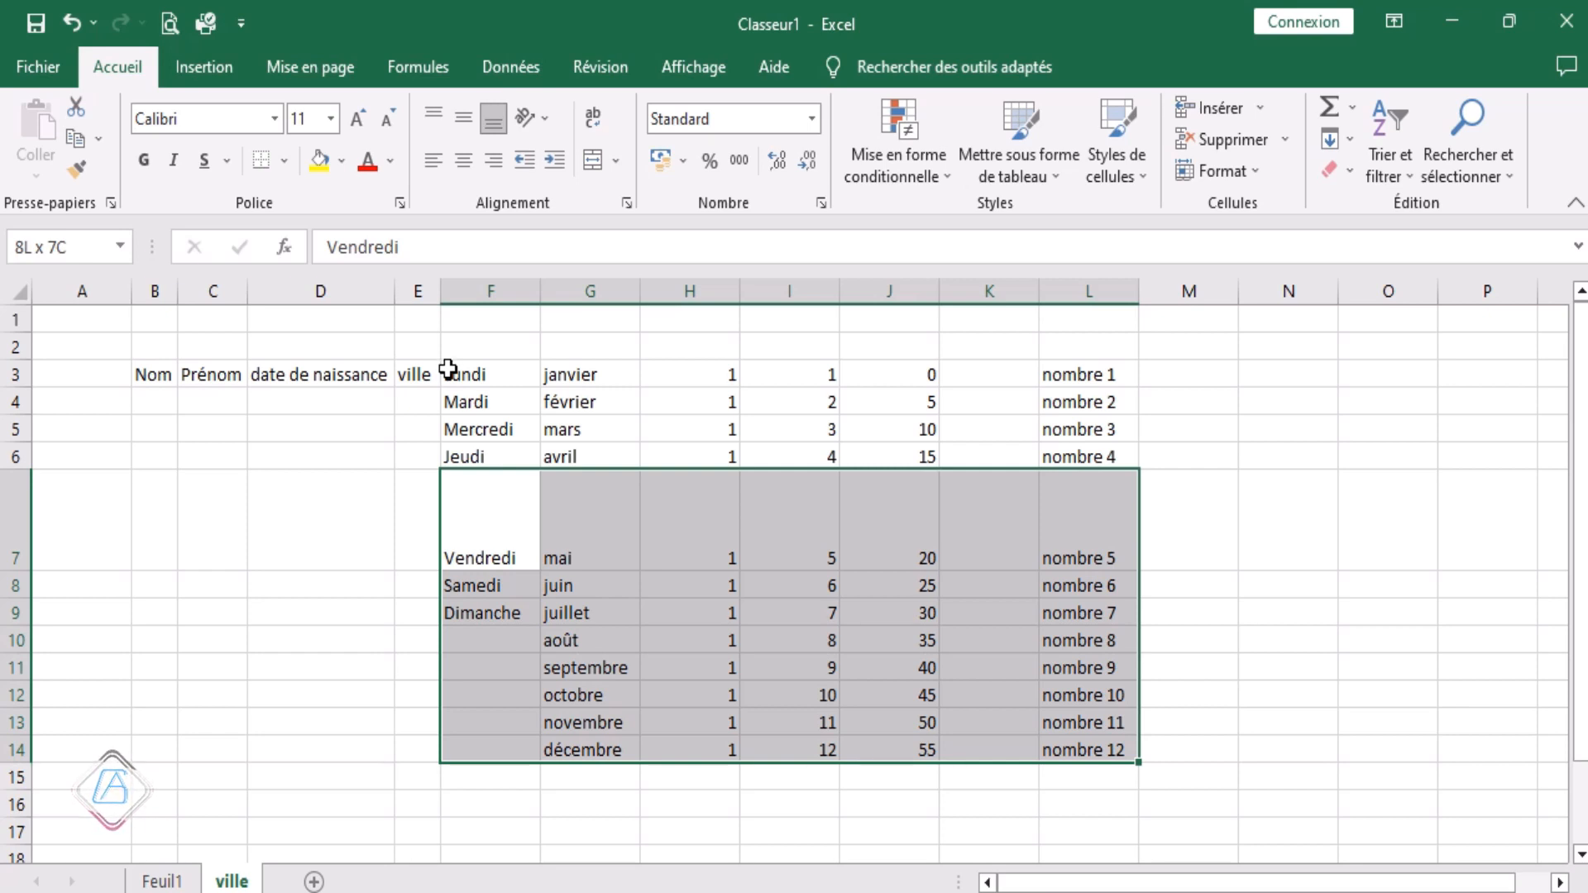
Step: Clear all the series data in the range F3:L14
left_click_drag(448, 369, 1074, 750)
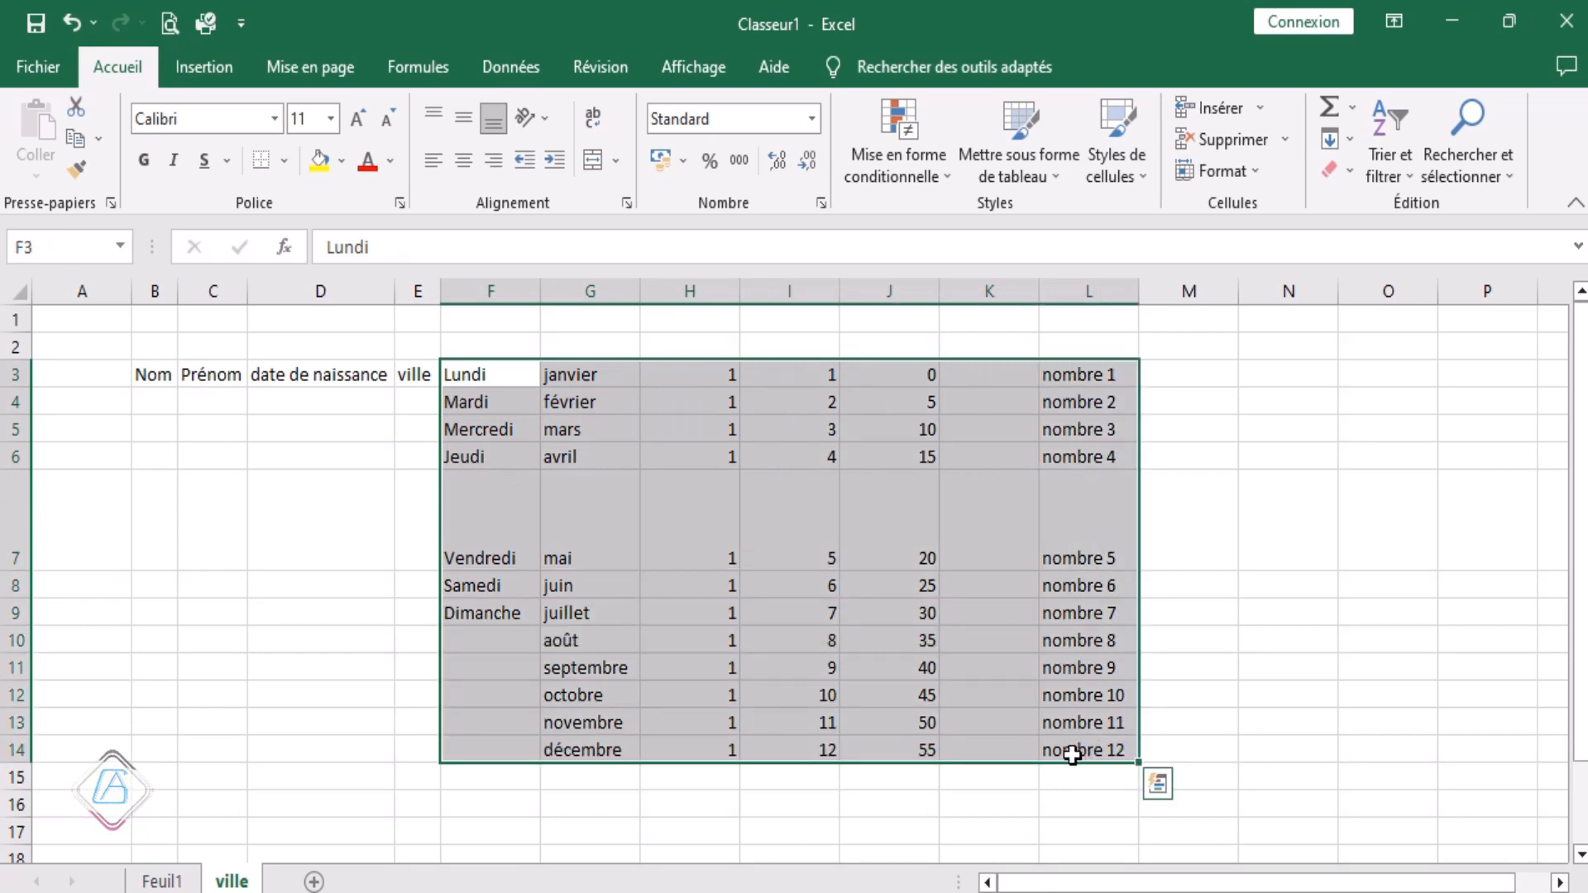
key("Delete")
left_click(836, 694)
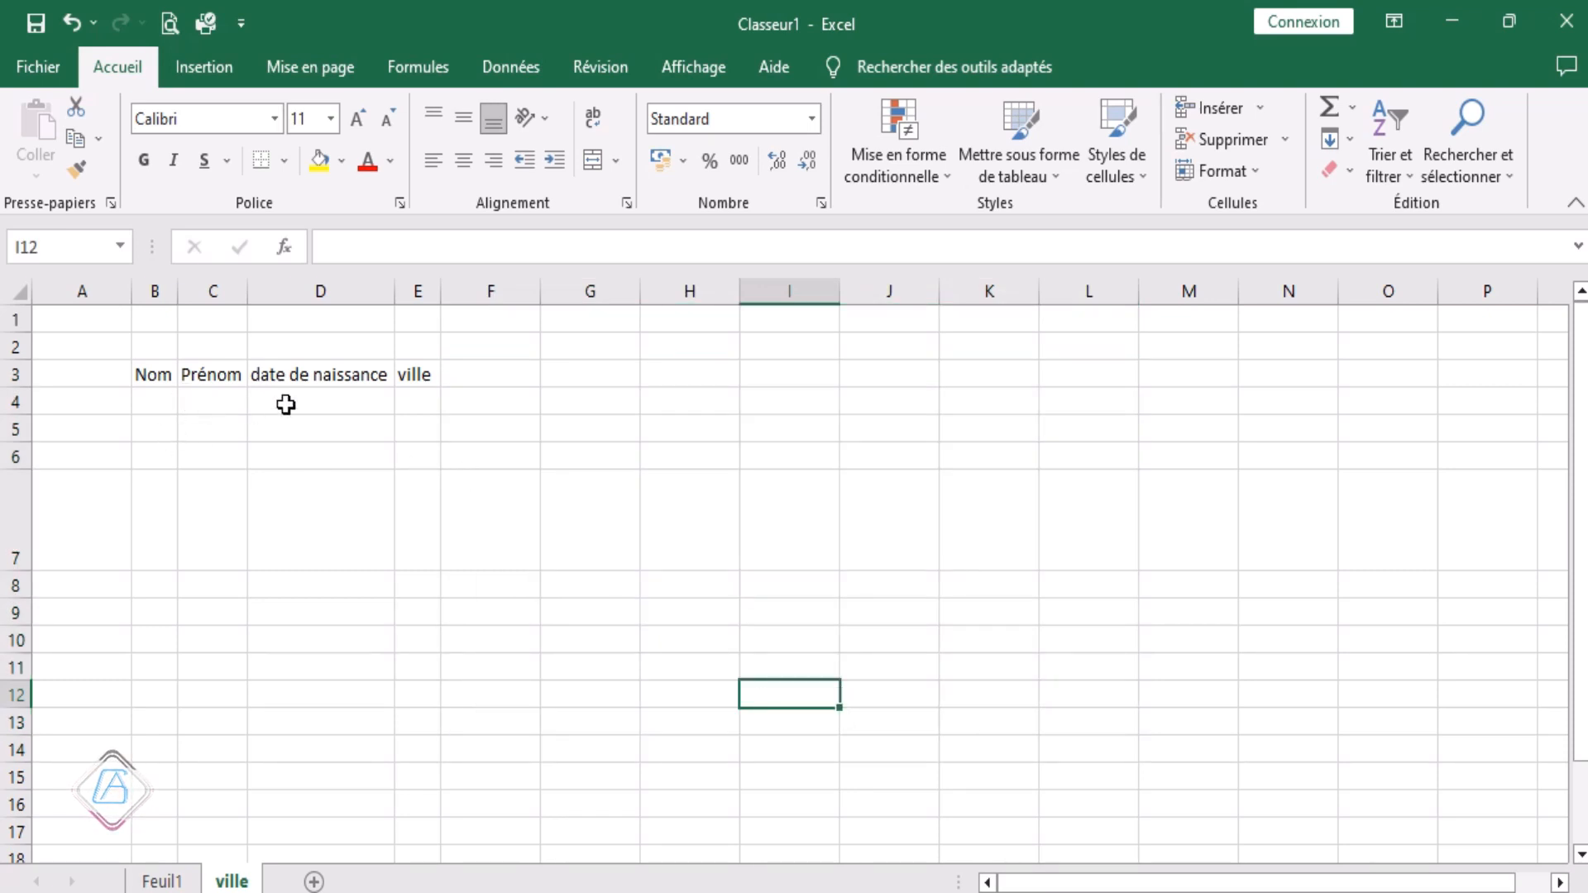
Step: Enter the person's last name in capitals in B4 under Nom and the first name in C4 under Prénom
left_click(158, 406)
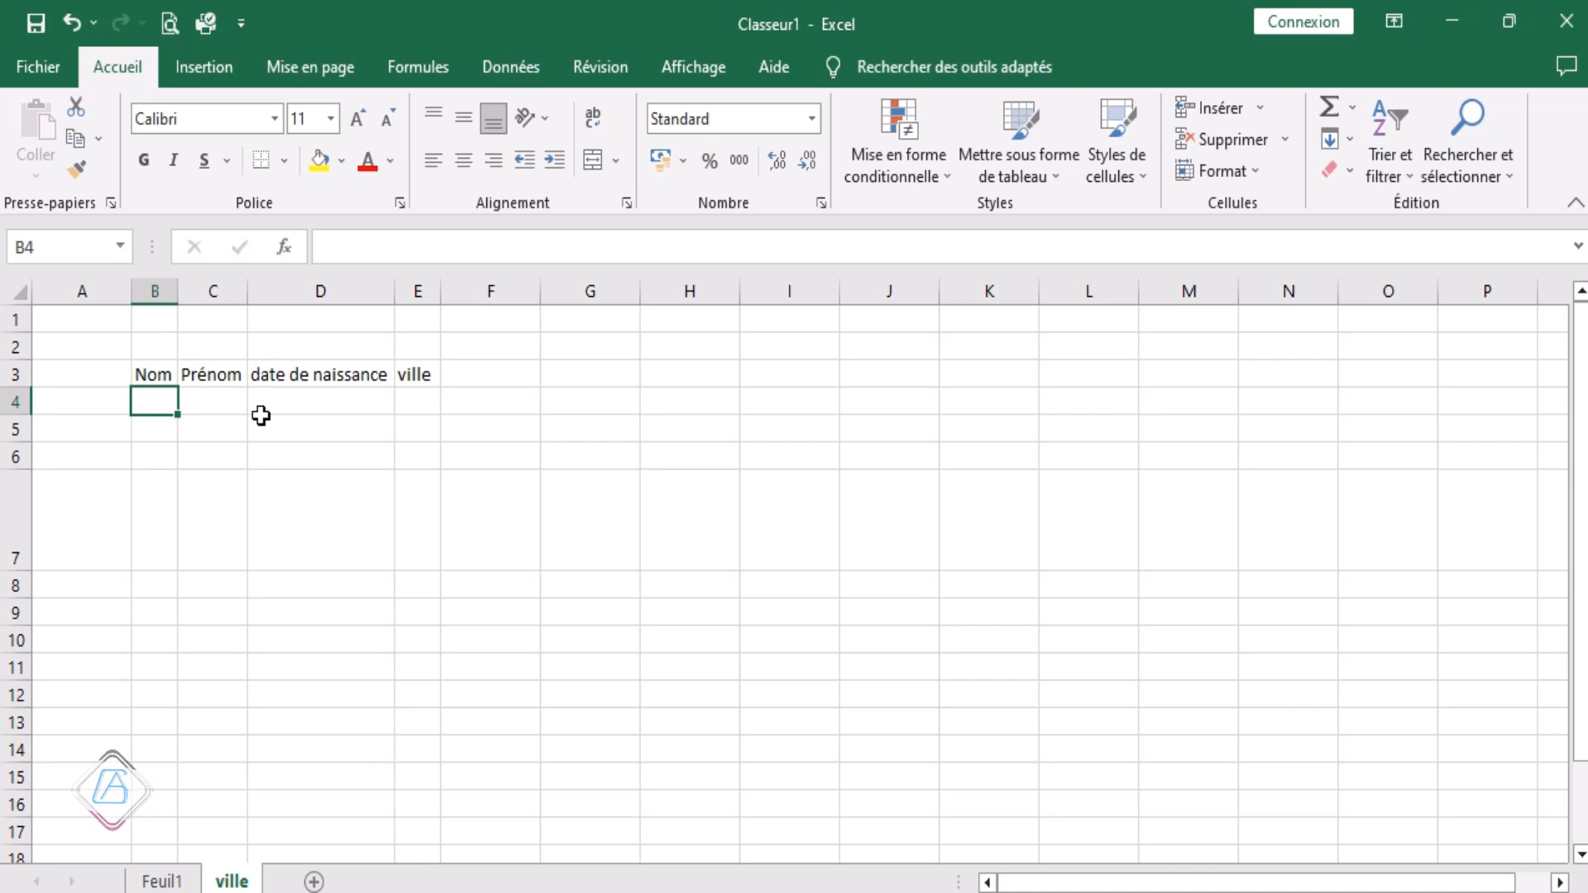
type("a")
key("BackSpace")
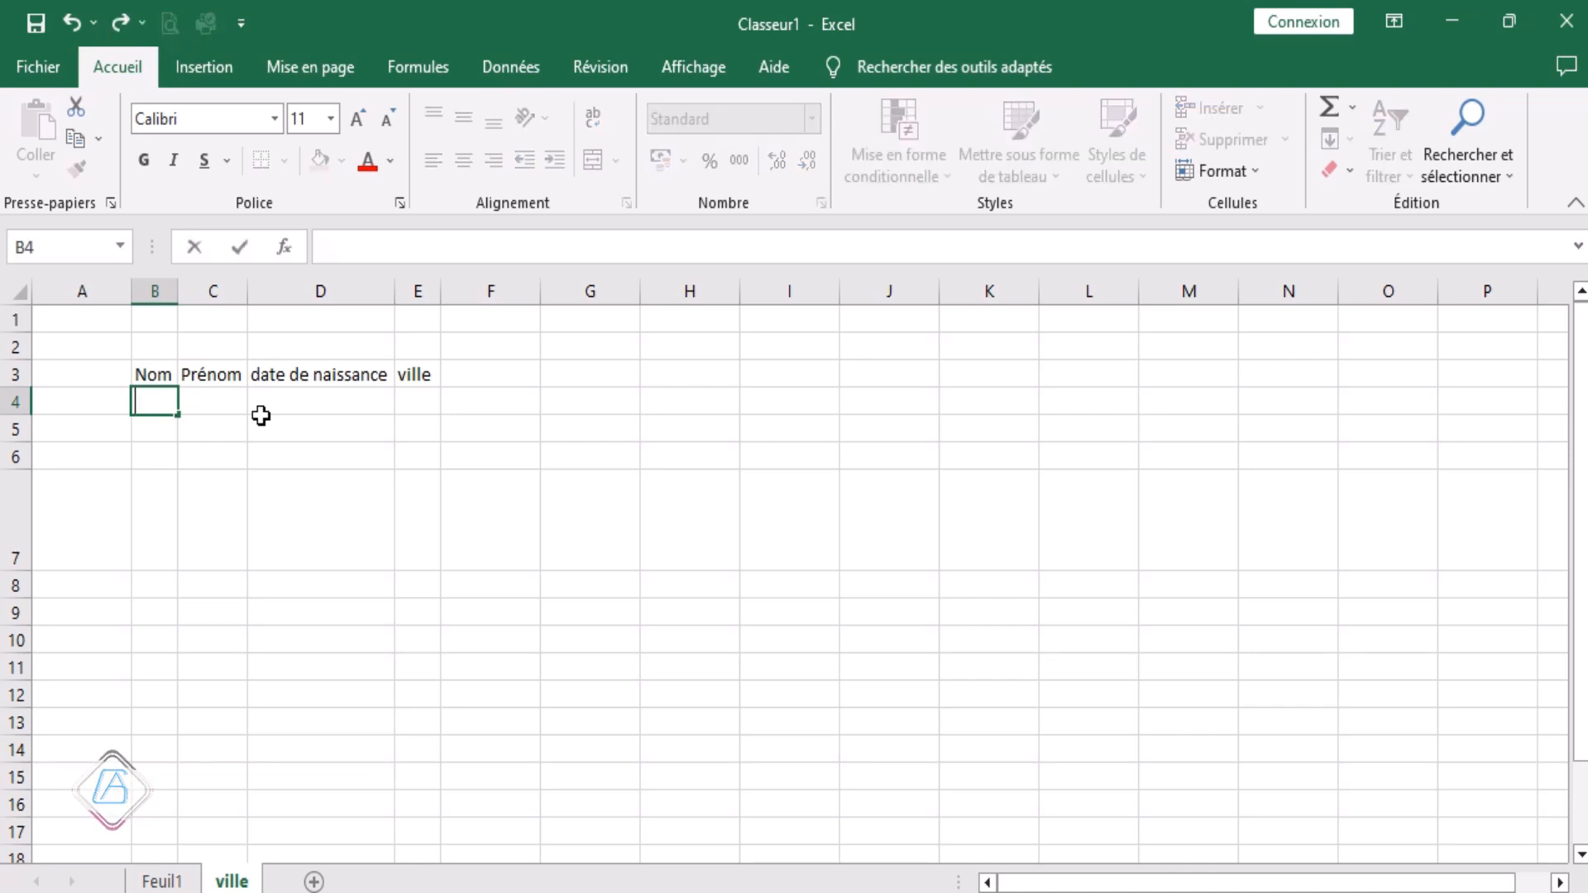
type("OBAMA")
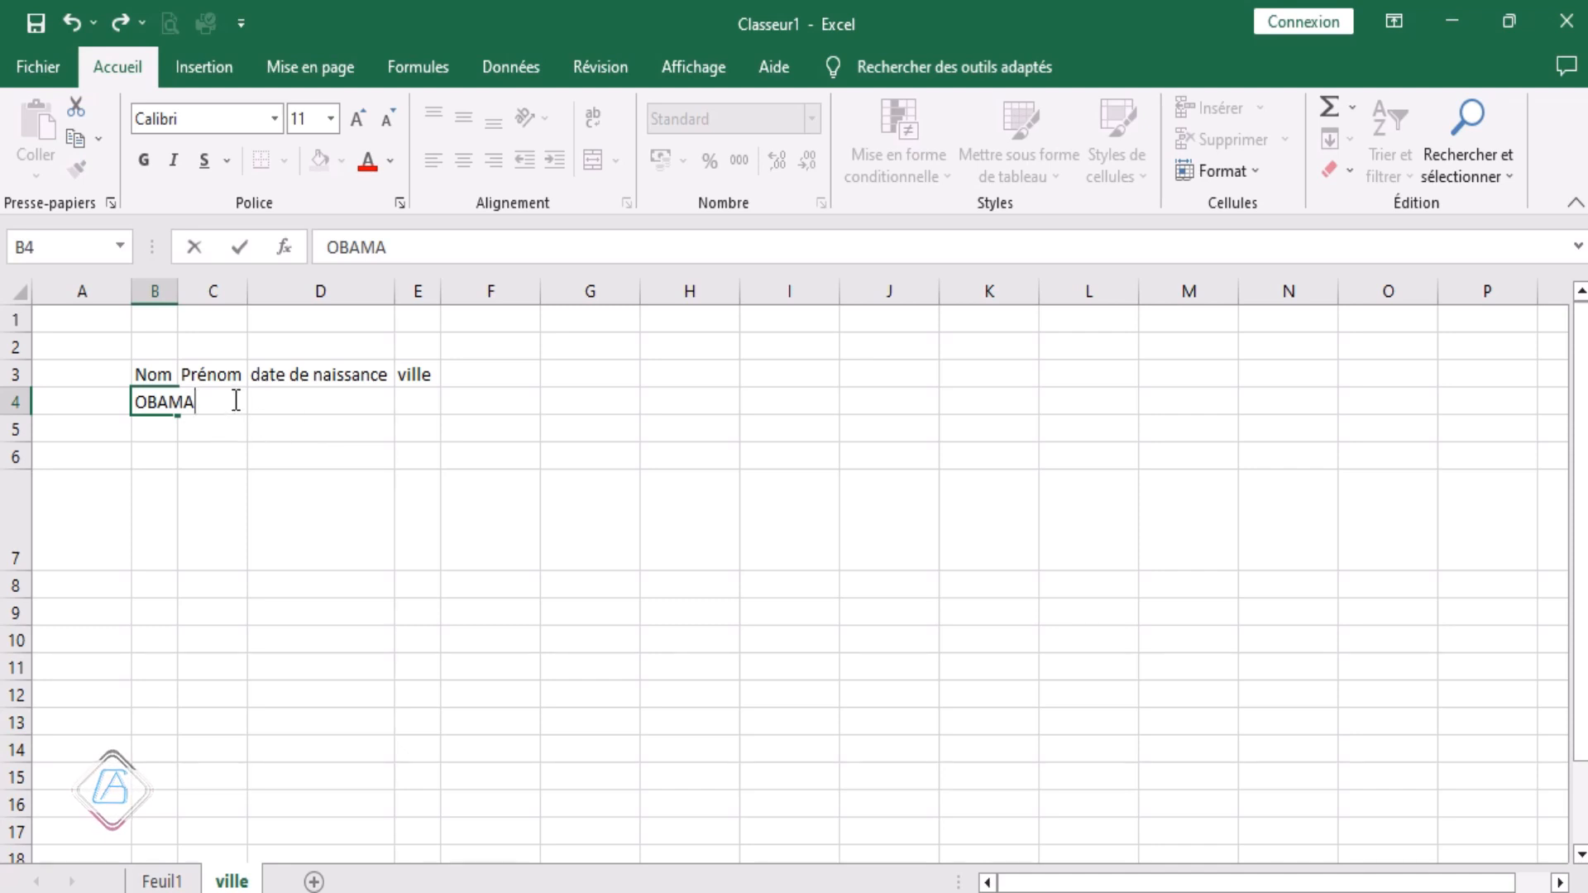
left_click(238, 475)
left_click(219, 402)
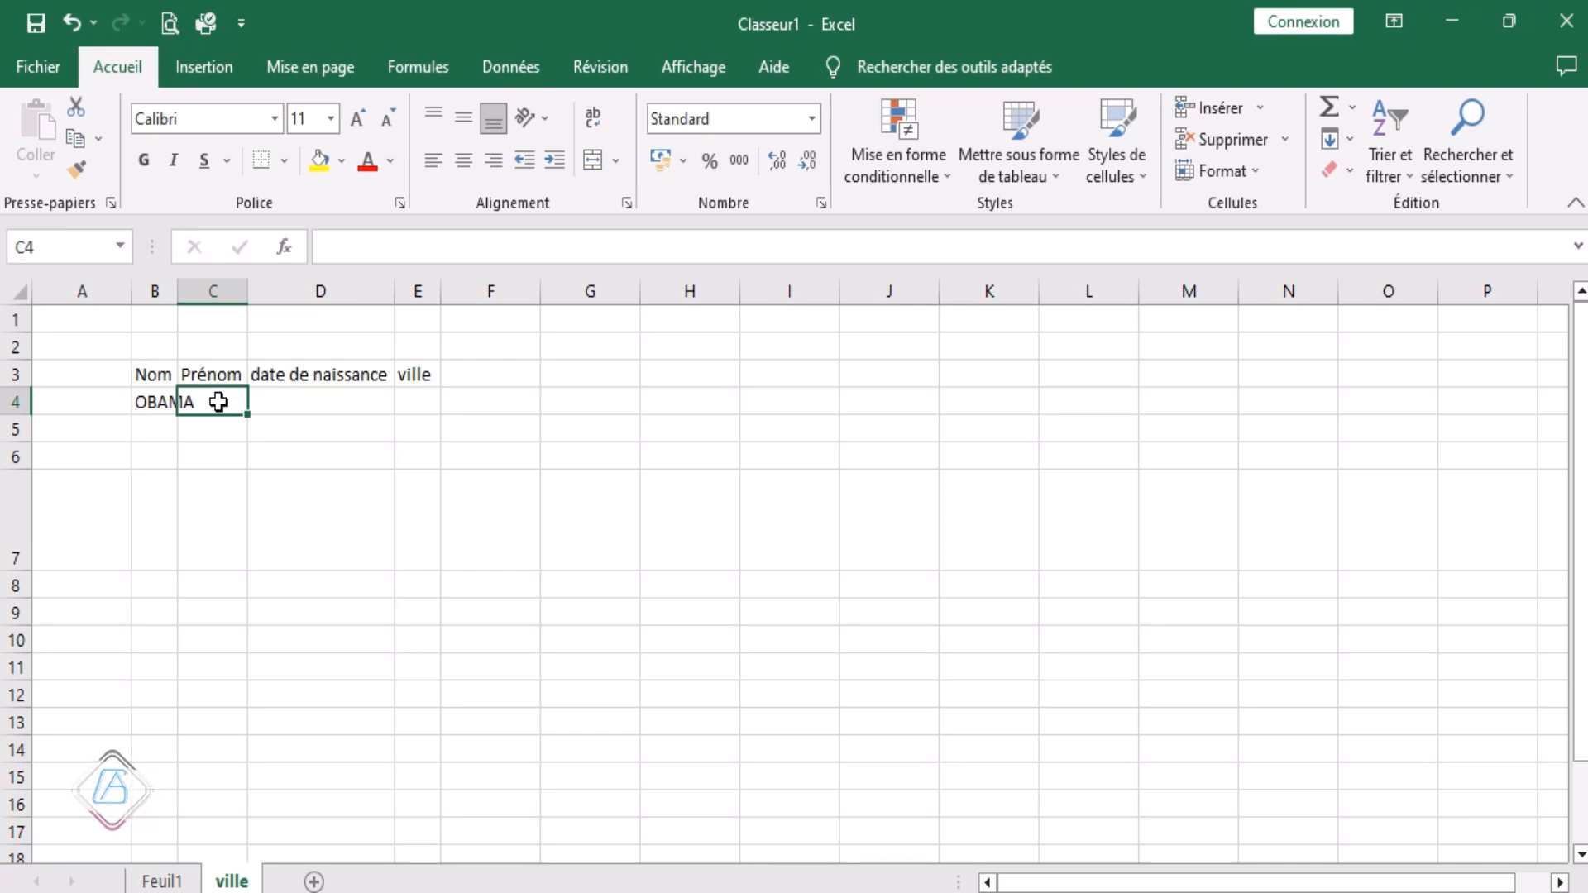
type("JEA")
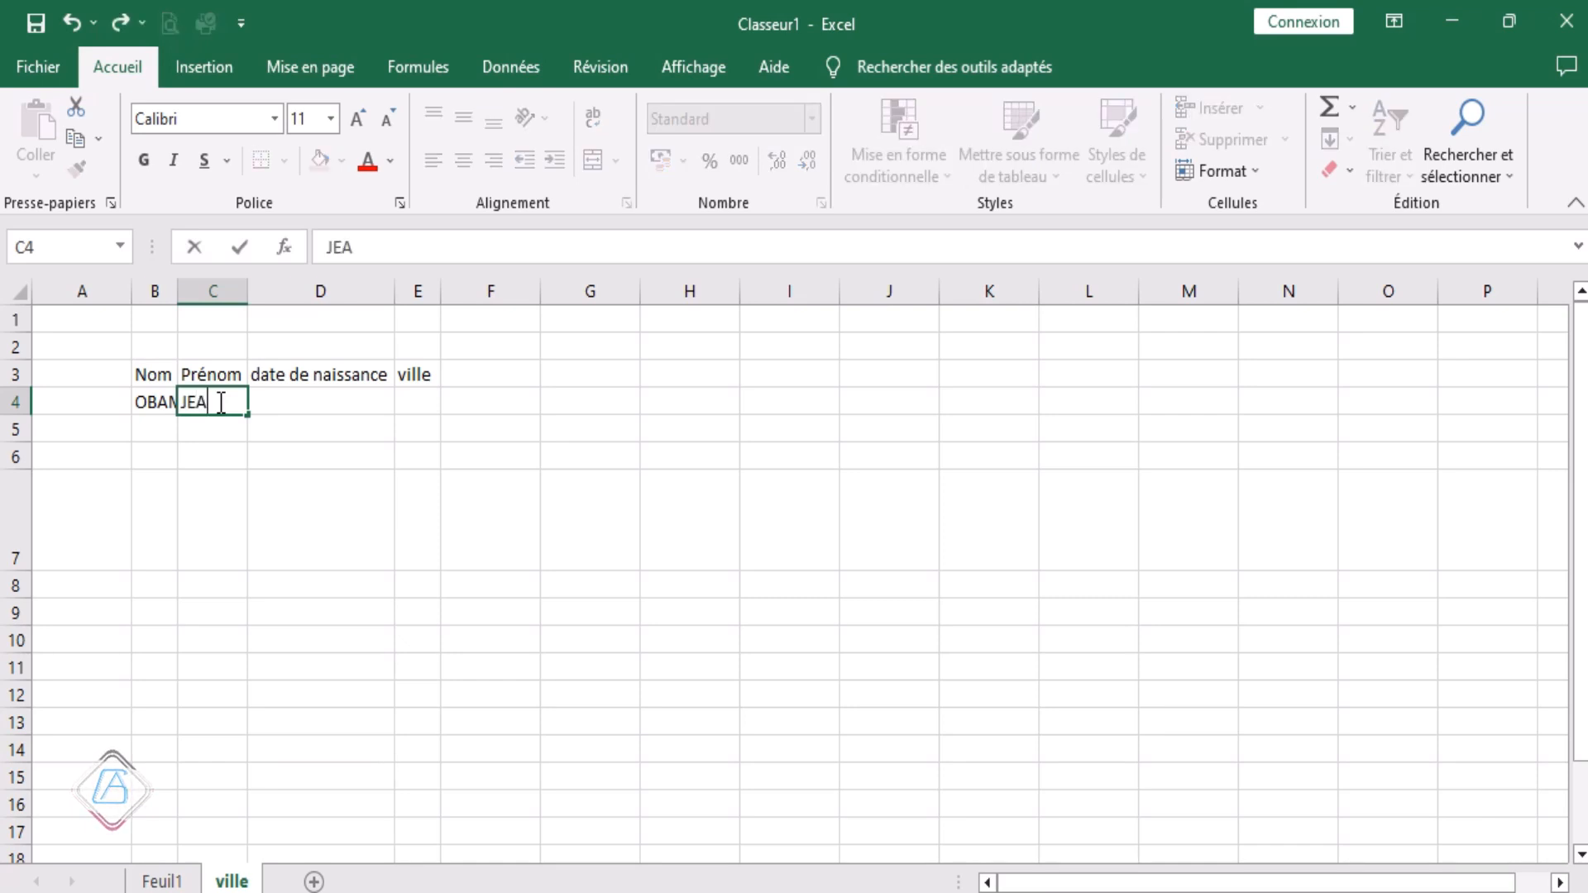
type("N")
left_click(329, 488)
Step: Enter the person's date of birth in D4 in day/month/year format
left_click(307, 397)
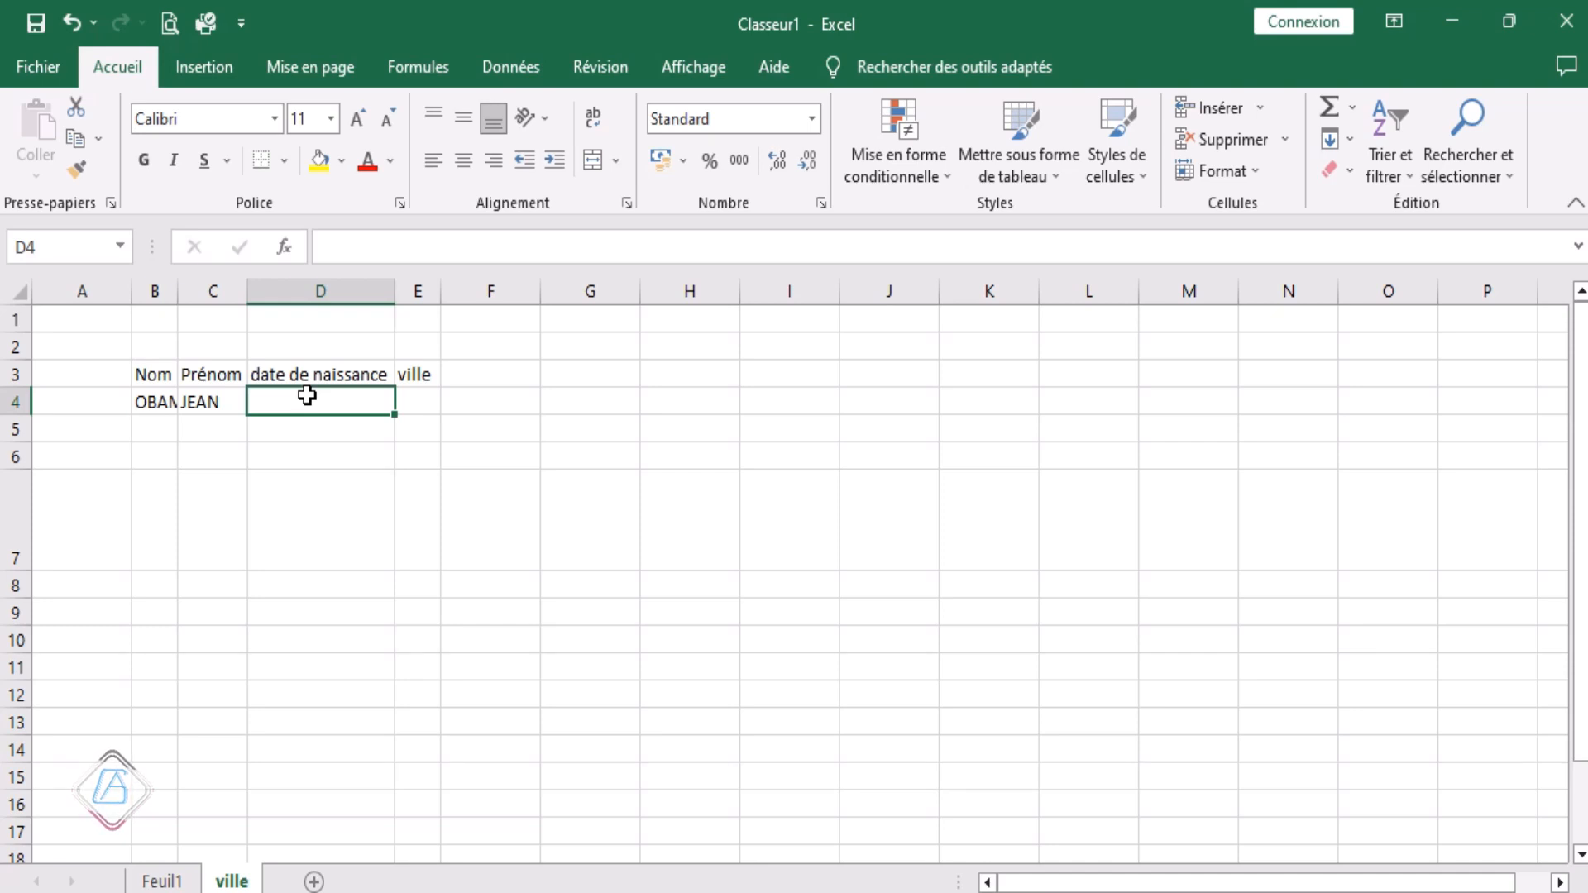
type("15")
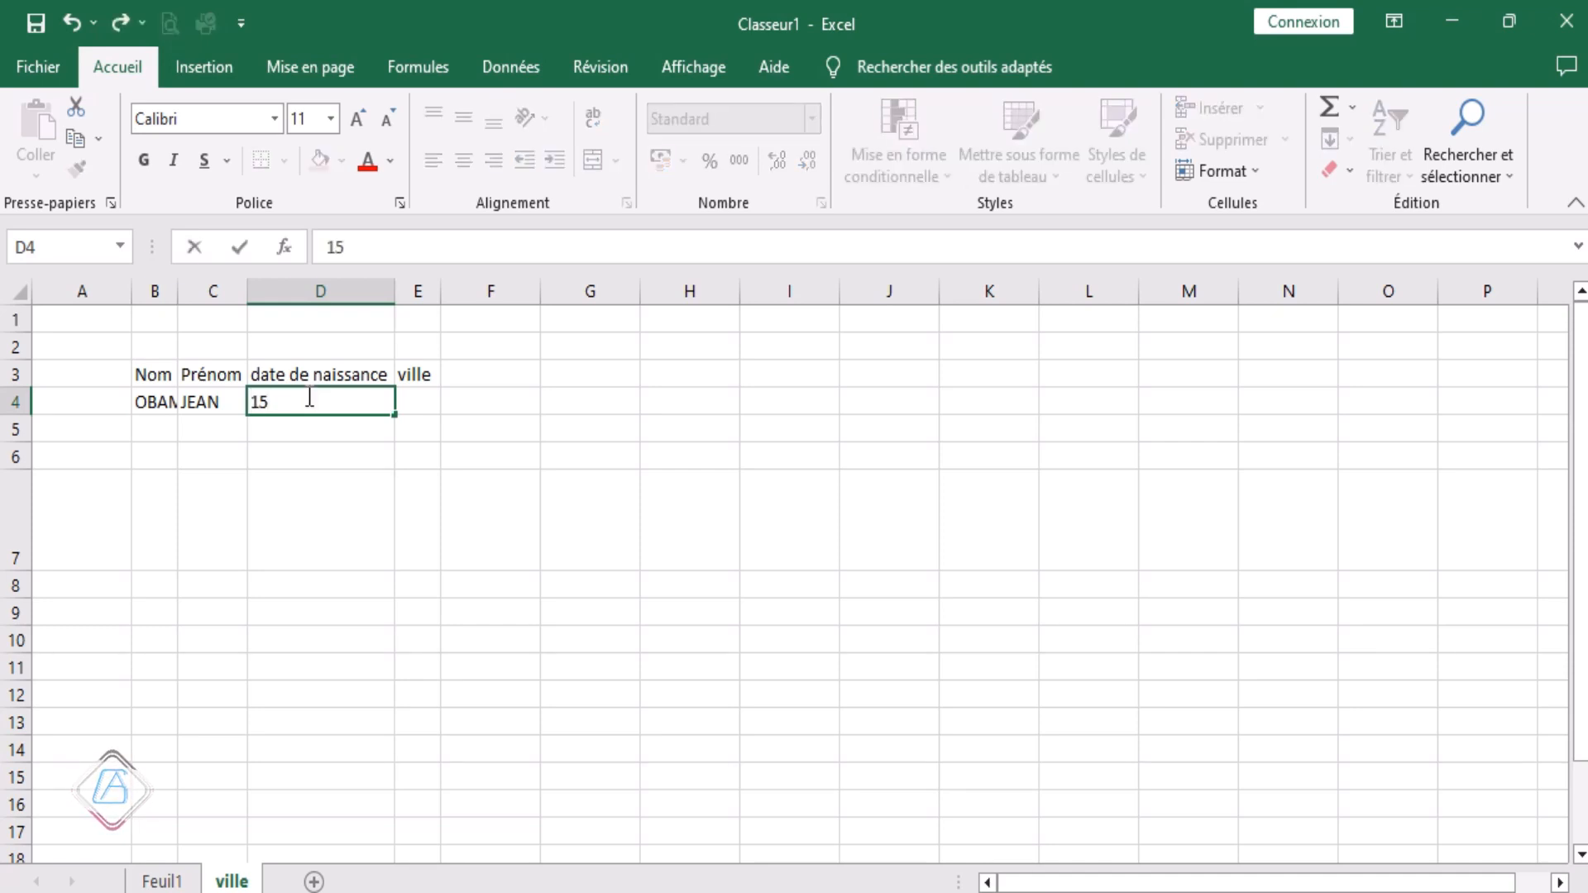
type("/03/198")
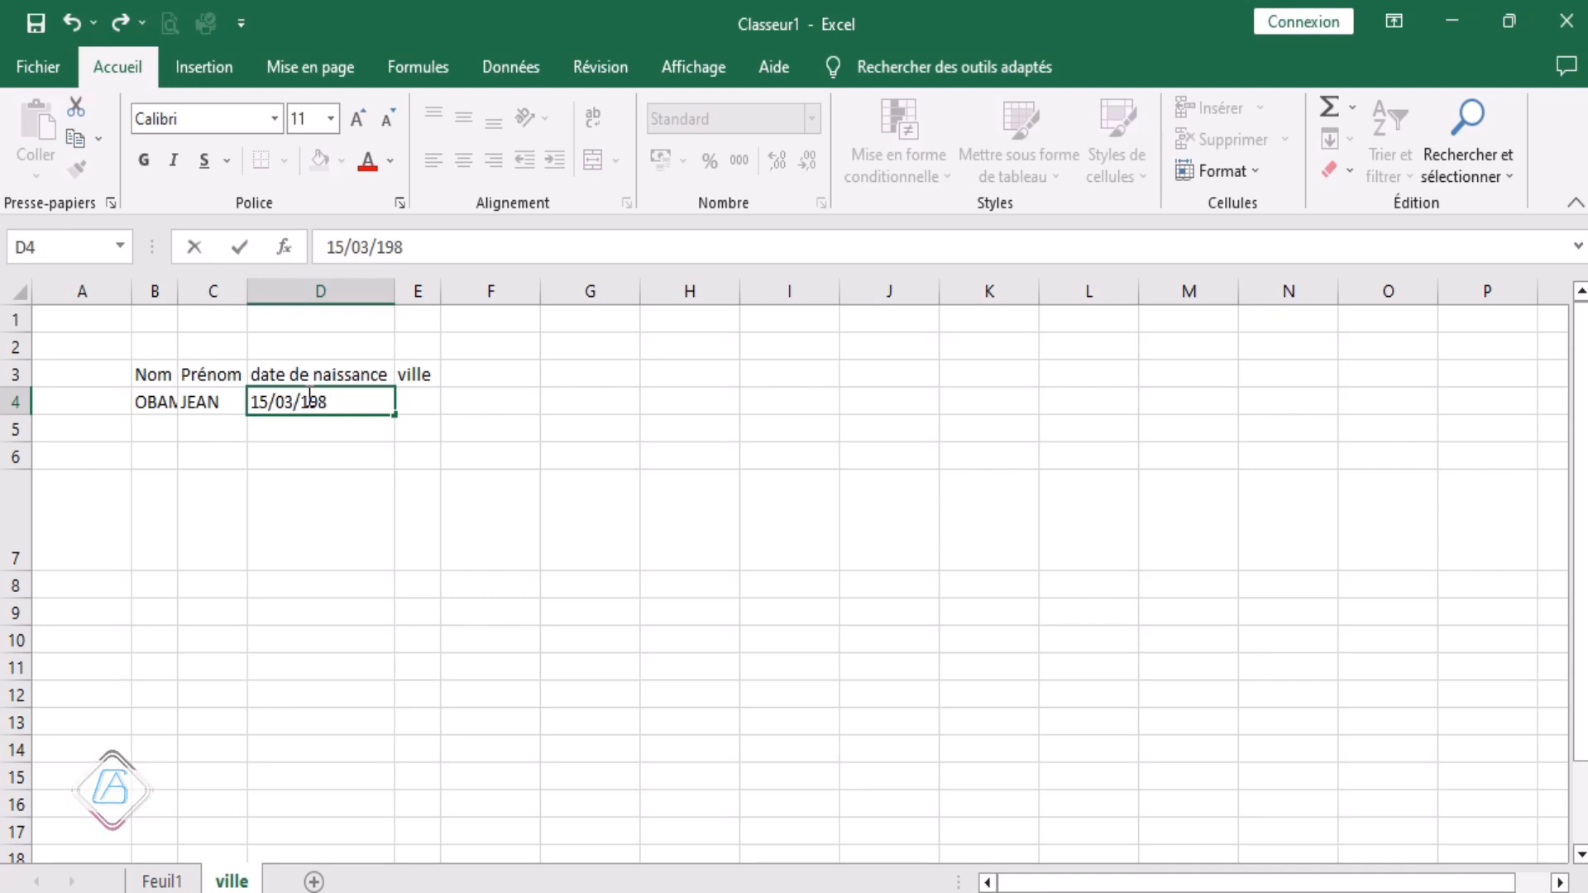
type("0")
left_click(431, 401)
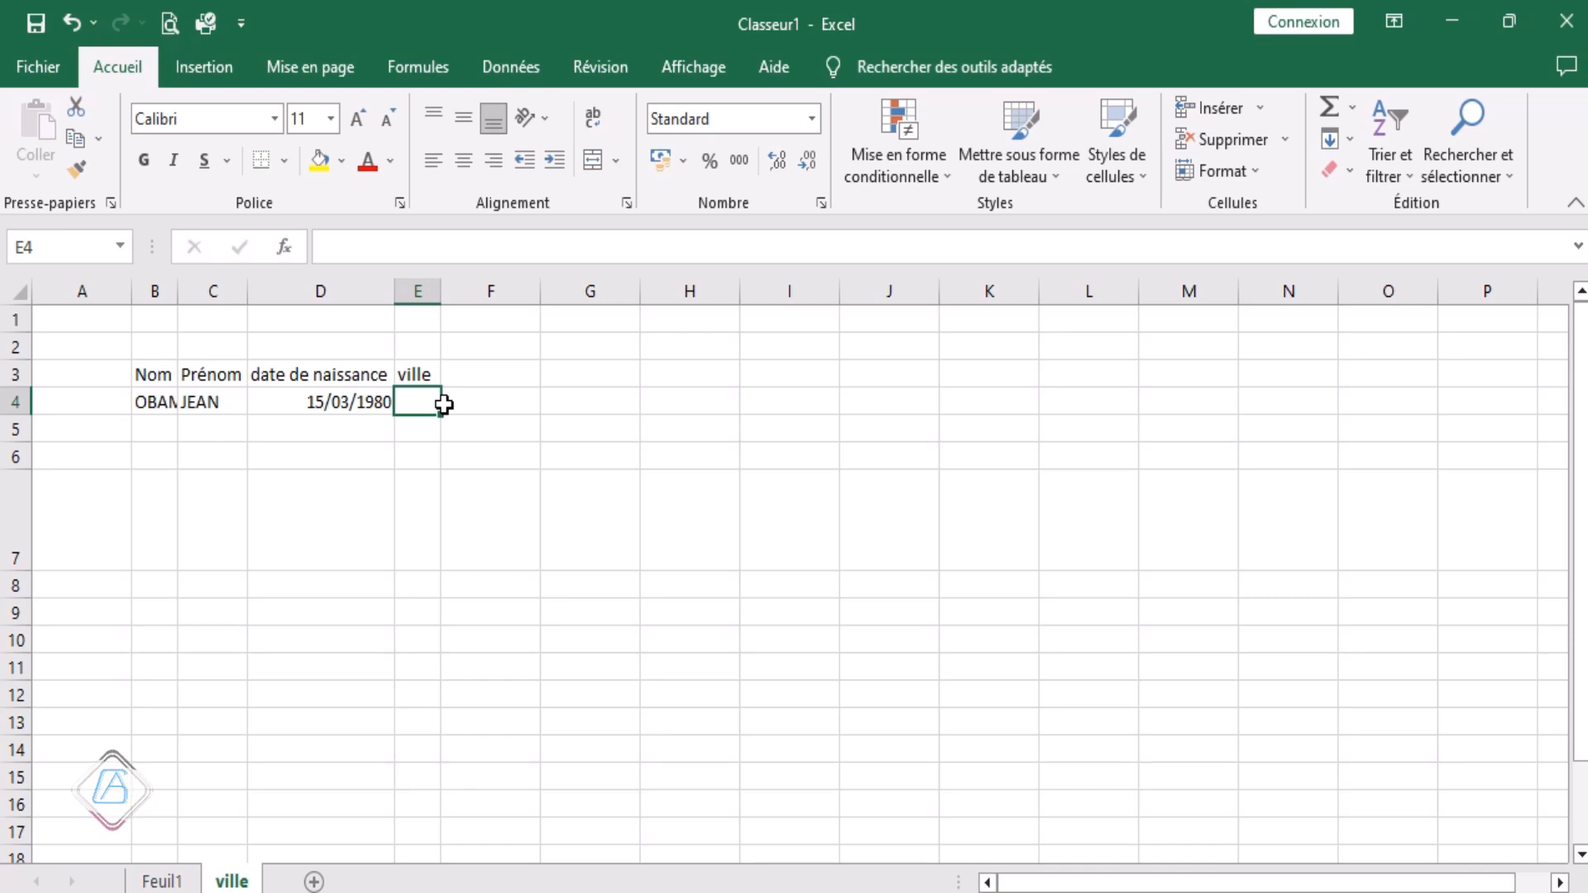
Step: Enter NEW YORK in E4 as the person's ville
key("alt")
key("w")
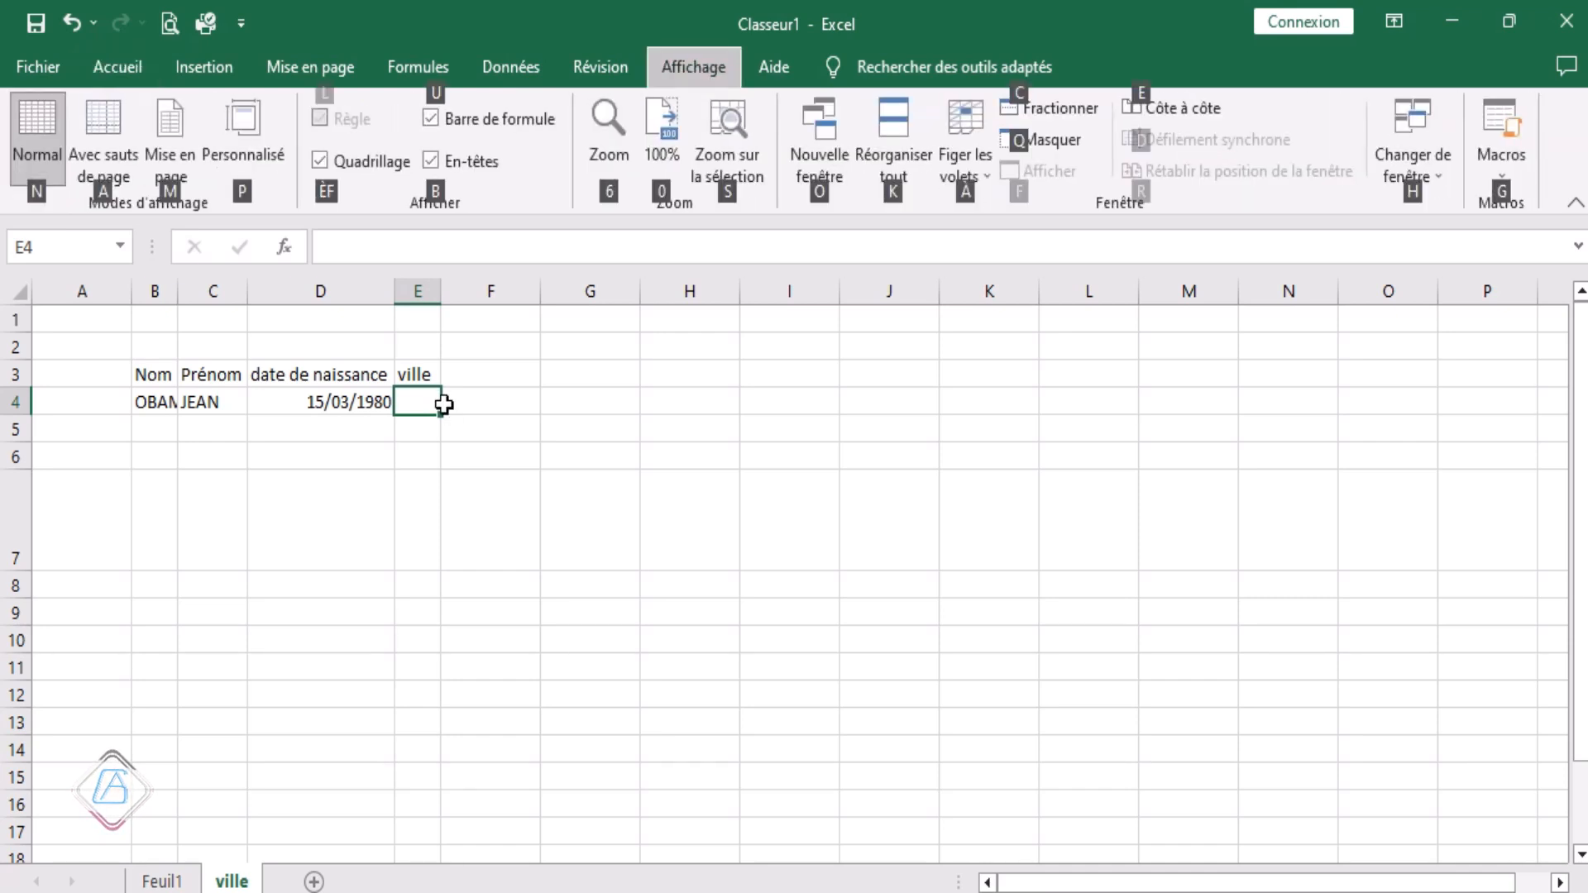
left_click(429, 581)
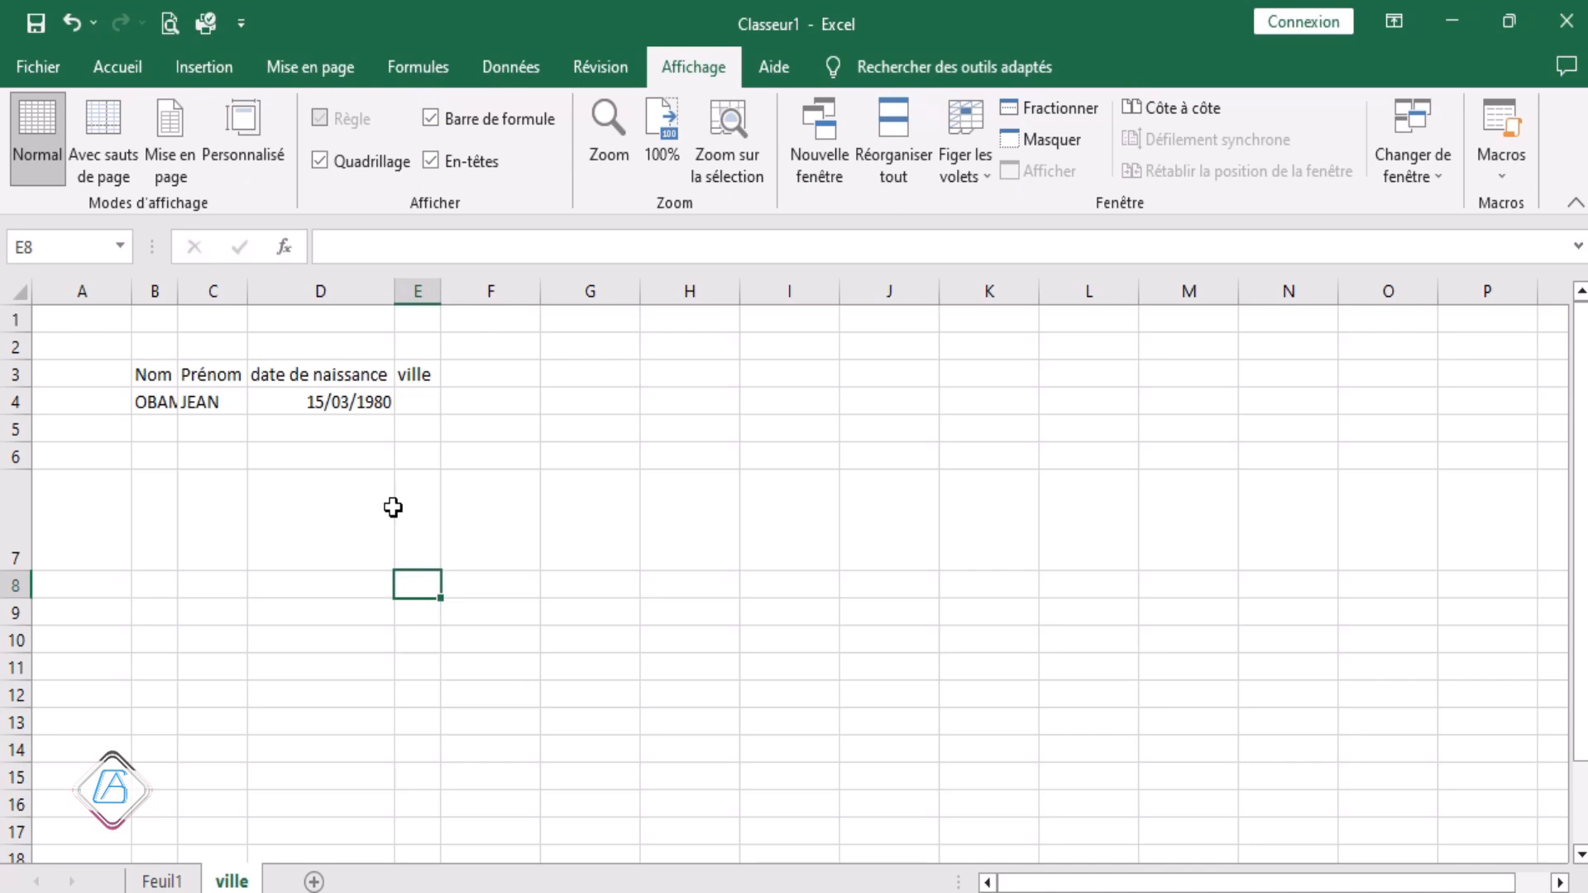
left_click(422, 401)
type("N")
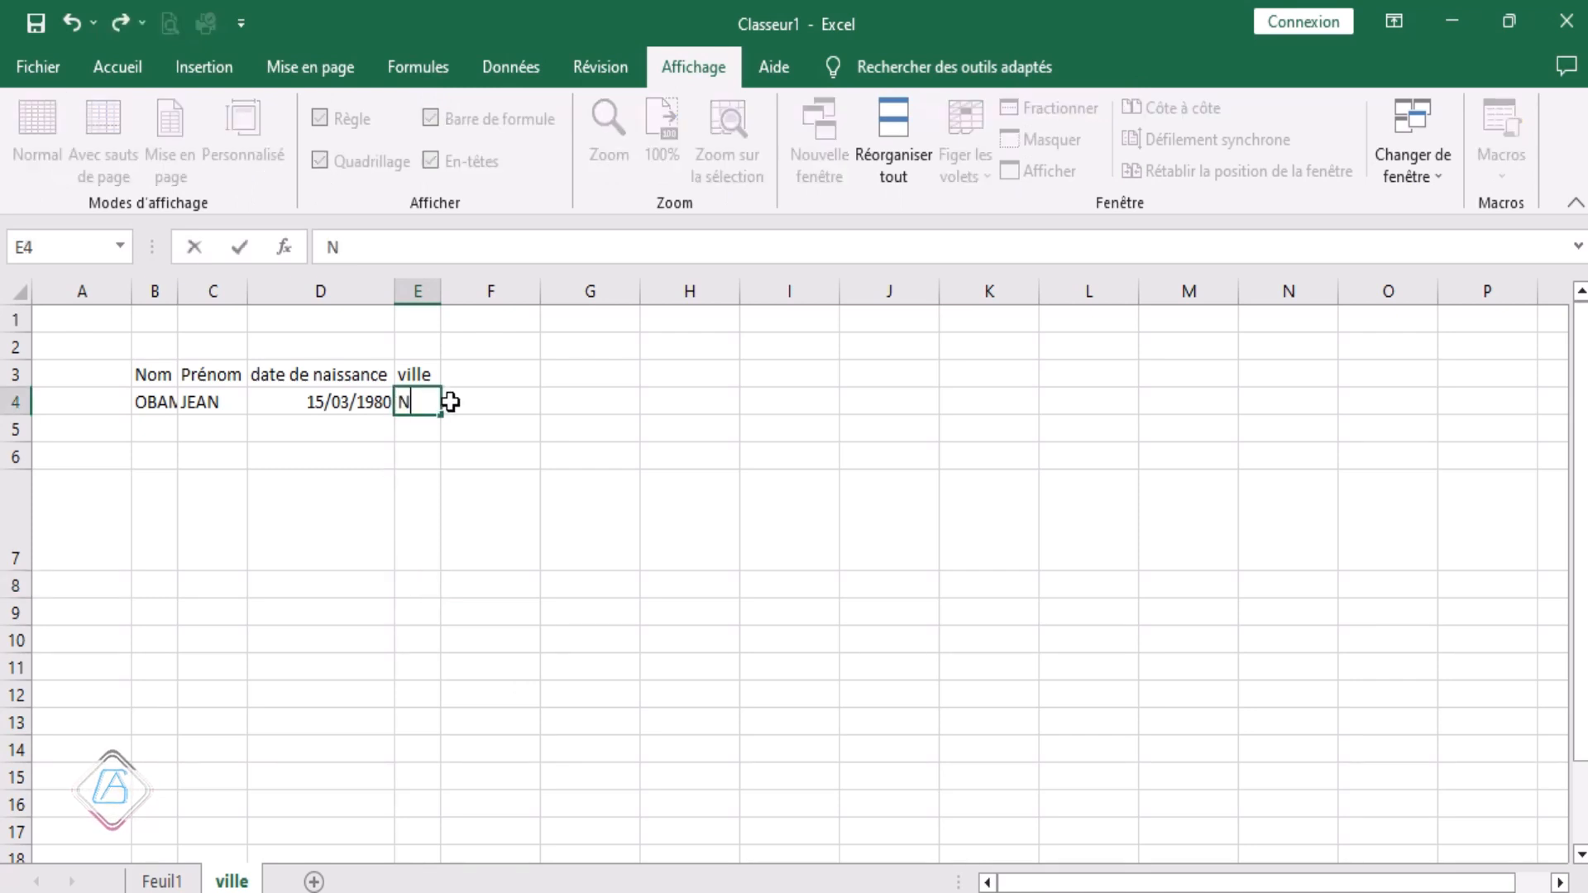
type("EW YORK")
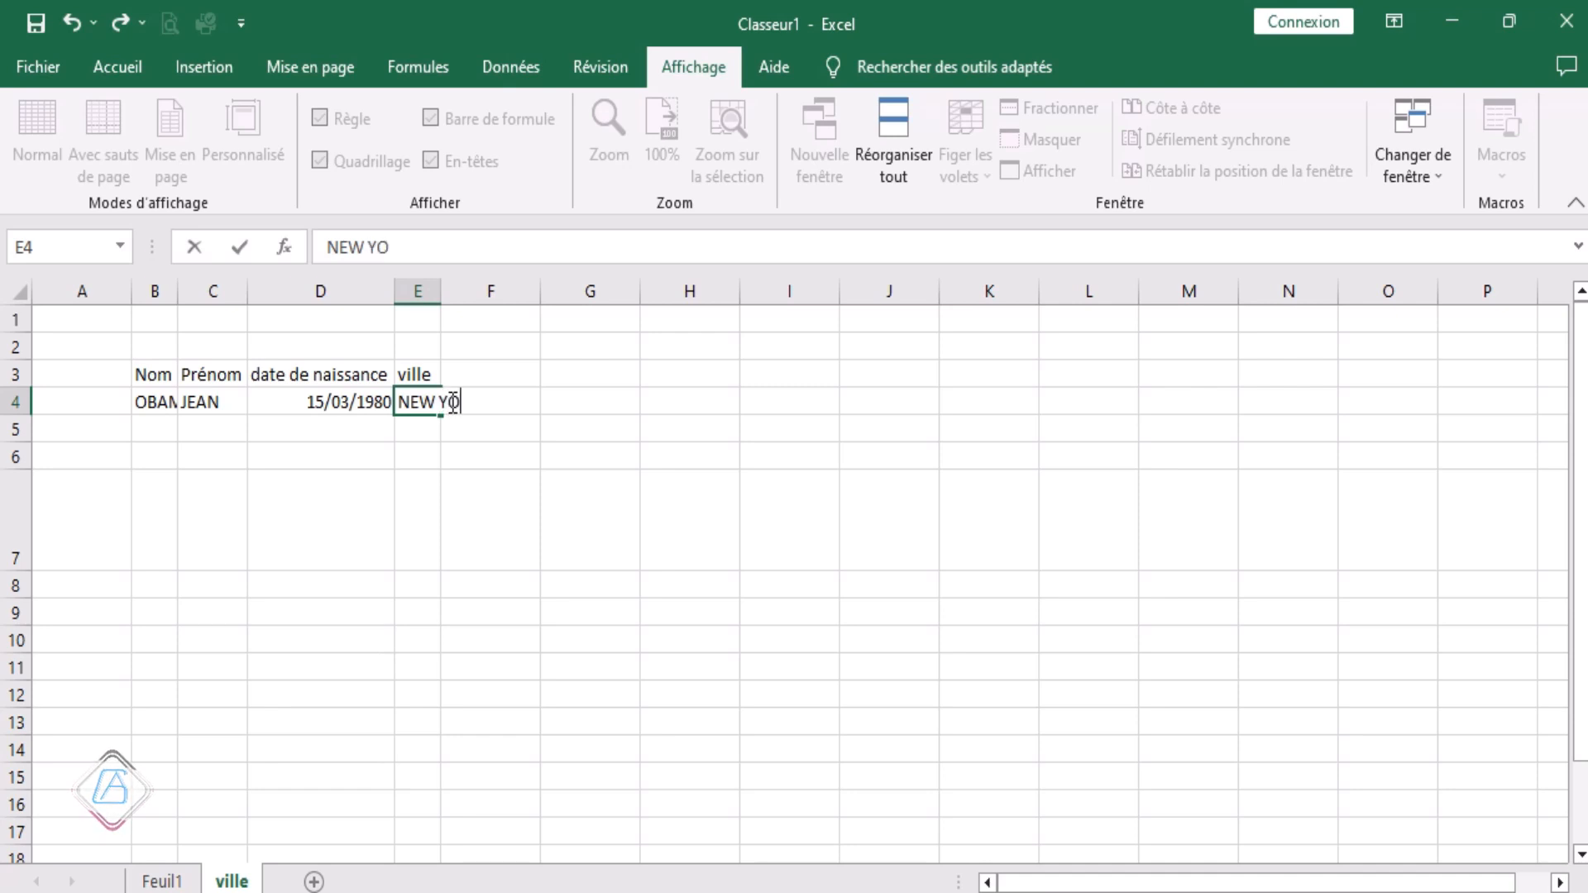
left_click(459, 505)
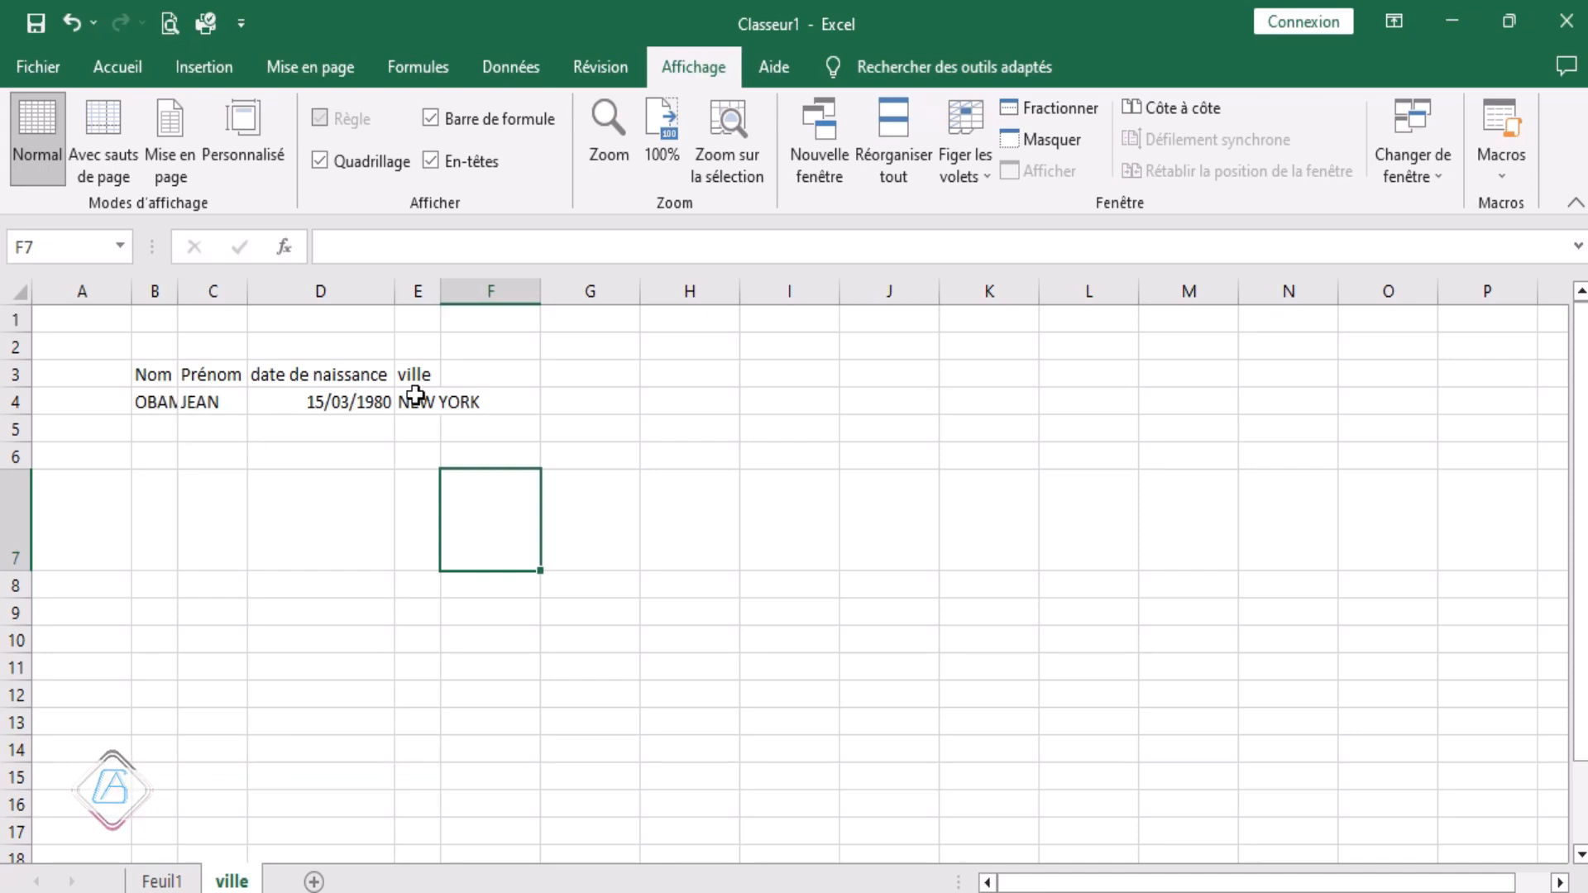
Step: AutoFit columns B to E so their widths match the table's contents
left_click_drag(156, 292, 413, 308)
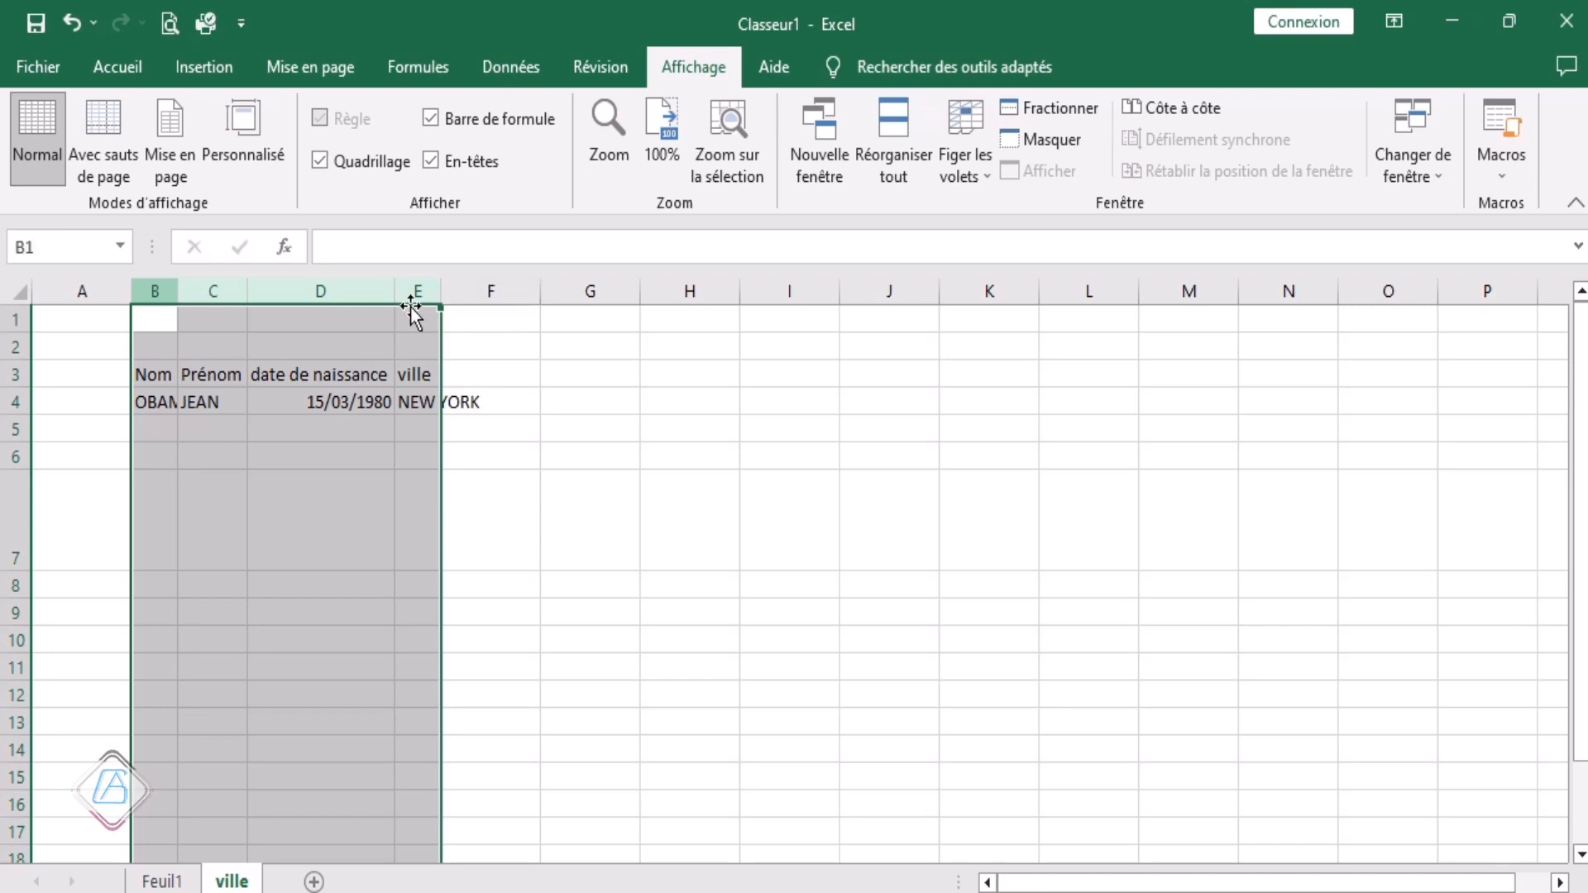
double_click(247, 293)
left_click(370, 637)
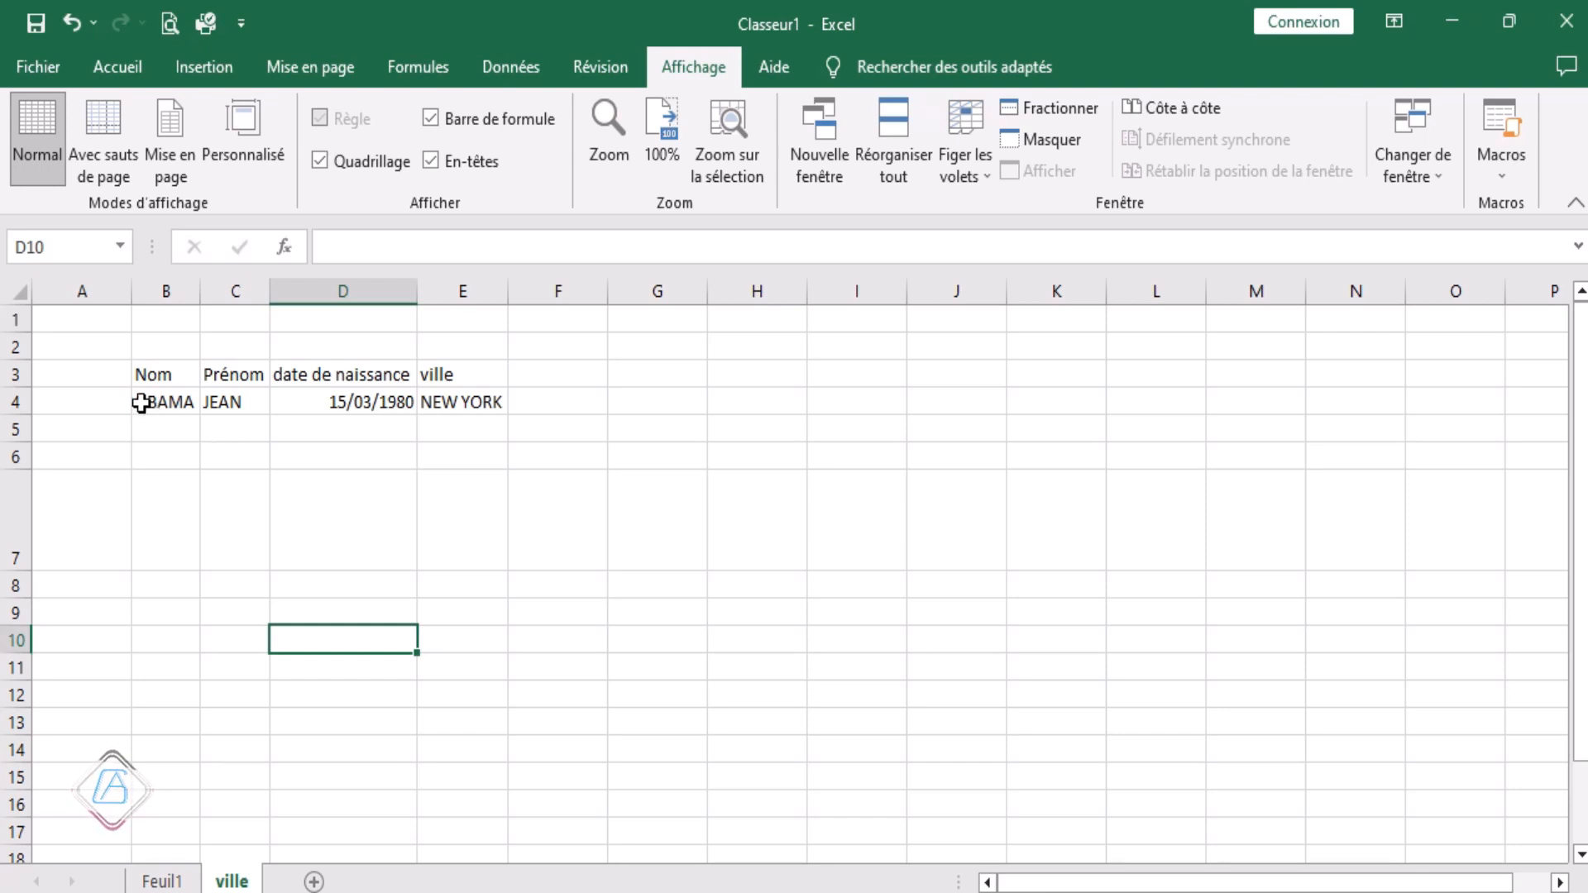
Step: Reduce row 7 to about the height of the other rows and fill the record in B4:E4 down to row 12
left_click_drag(140, 403, 463, 410)
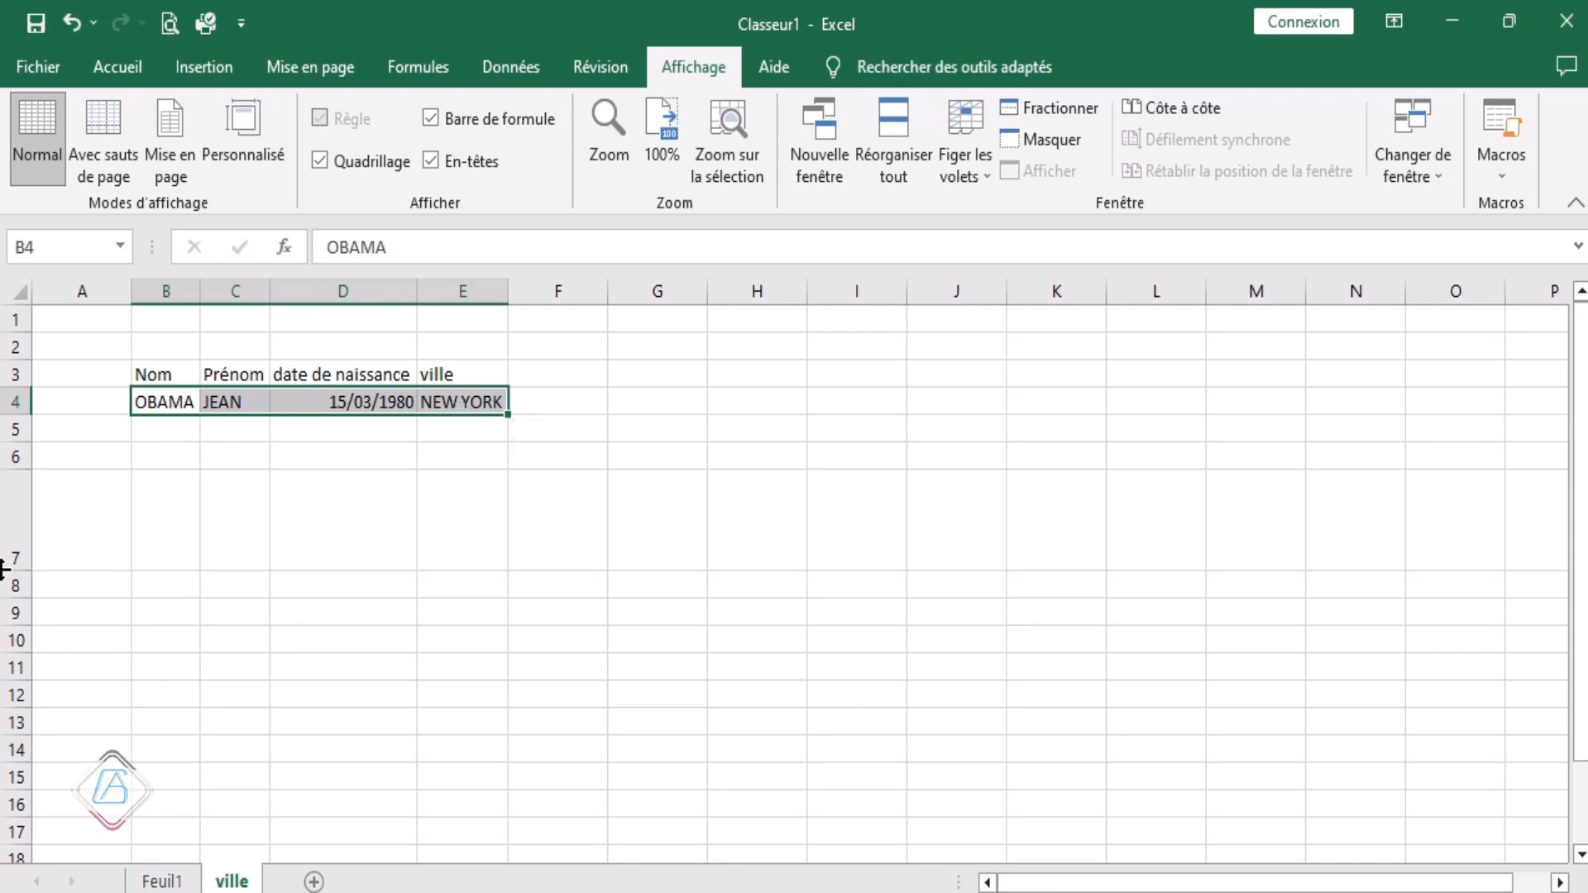
left_click_drag(10, 570, 10, 499)
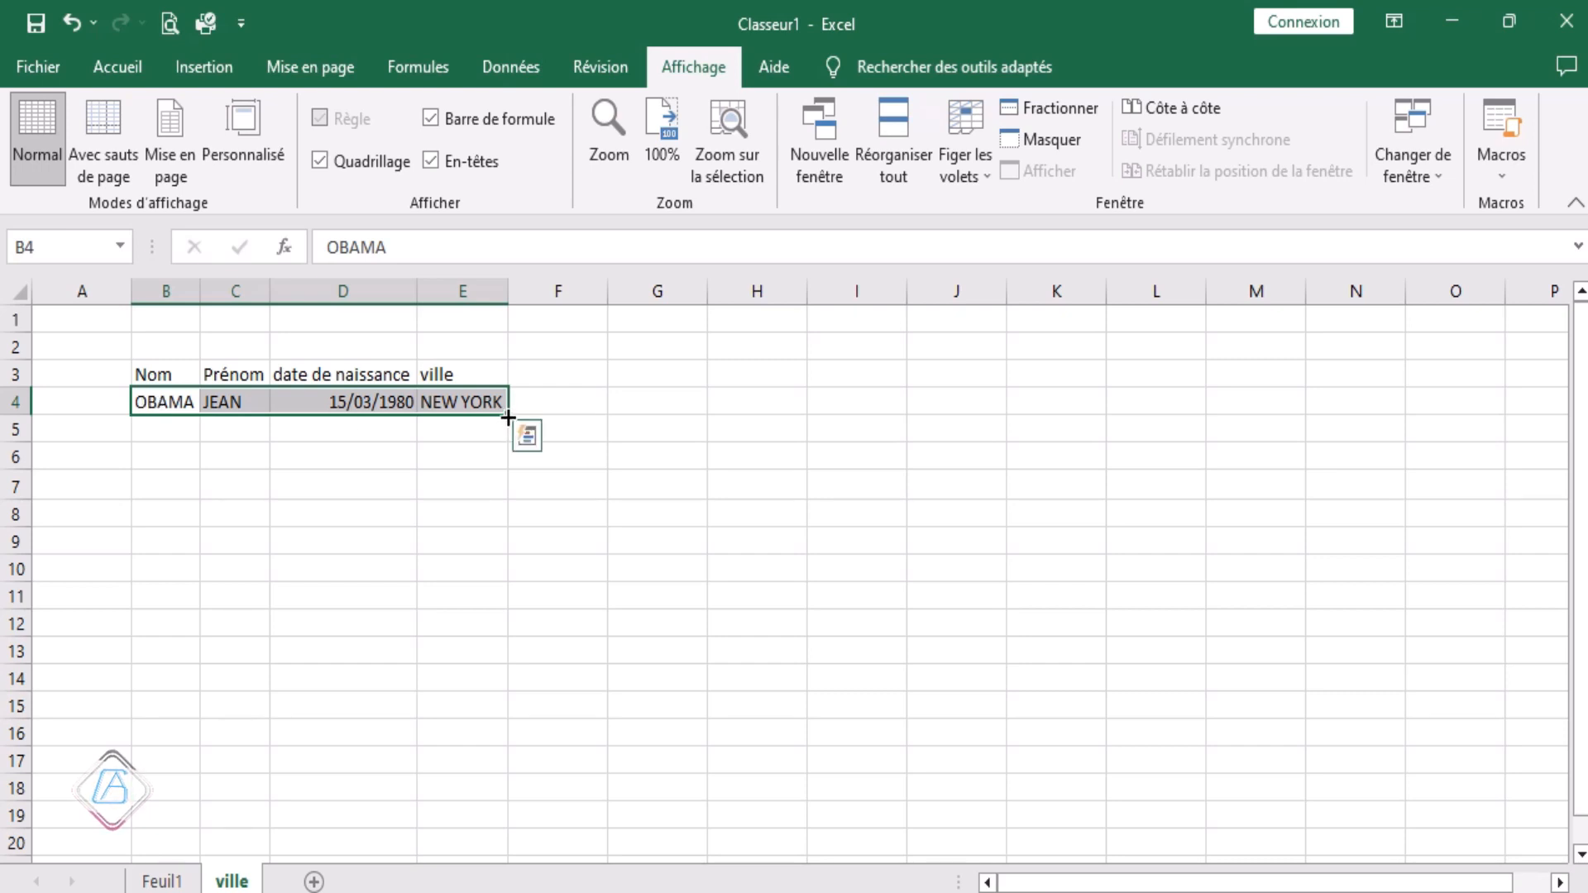
left_click_drag(508, 418, 507, 632)
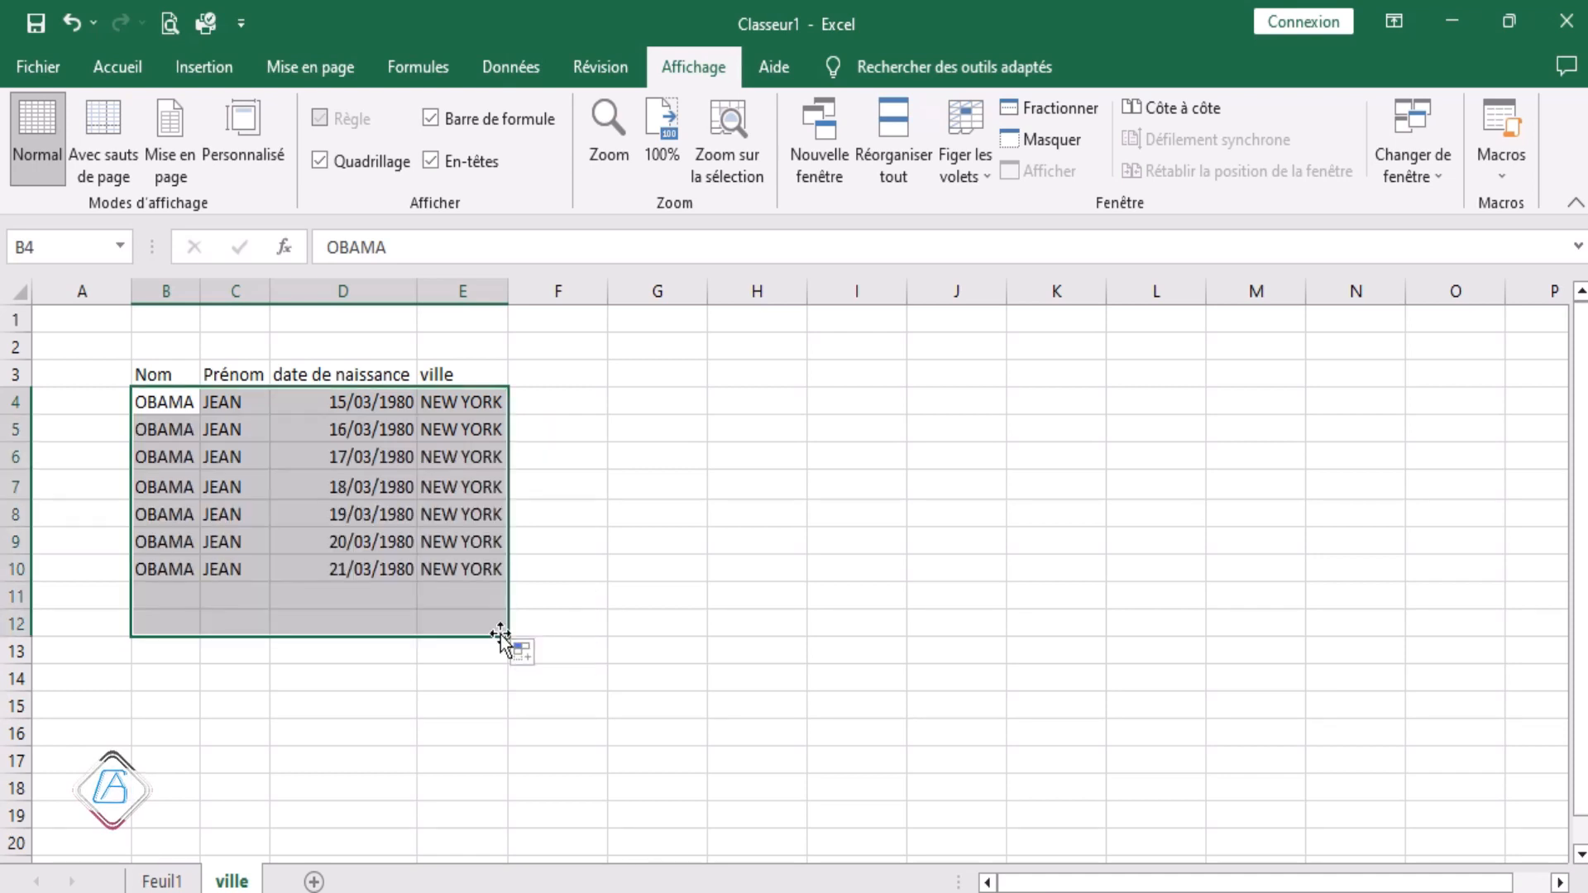
left_click(490, 753)
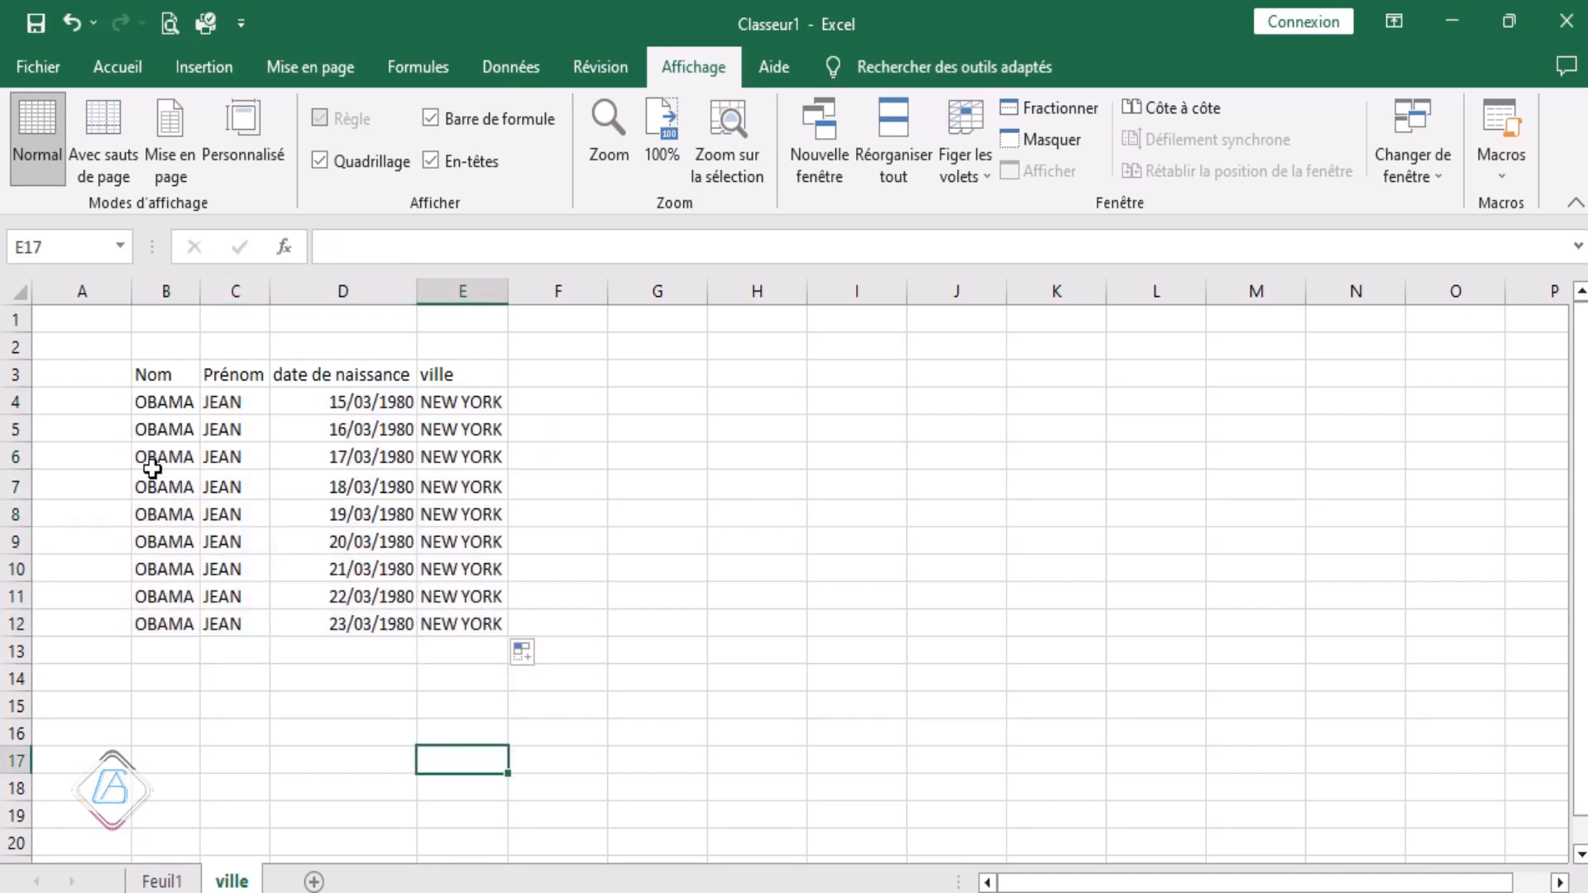
left_click(539, 642)
left_click(413, 541)
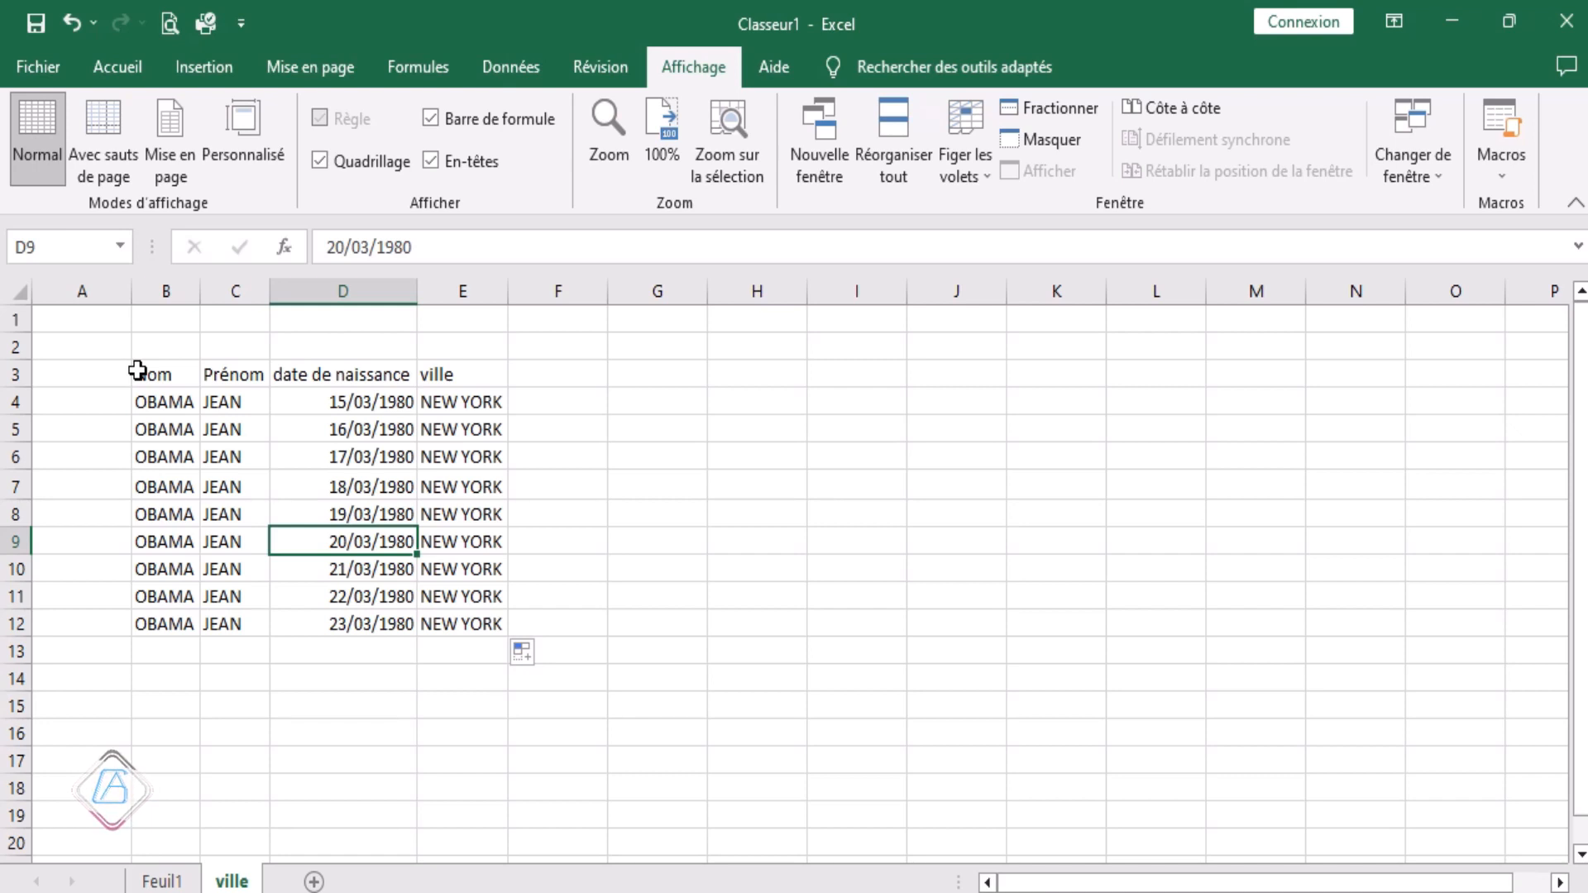
Step: Apply all borders (Toutes les bordures) to the whole table in B3:E12
left_click(110, 67)
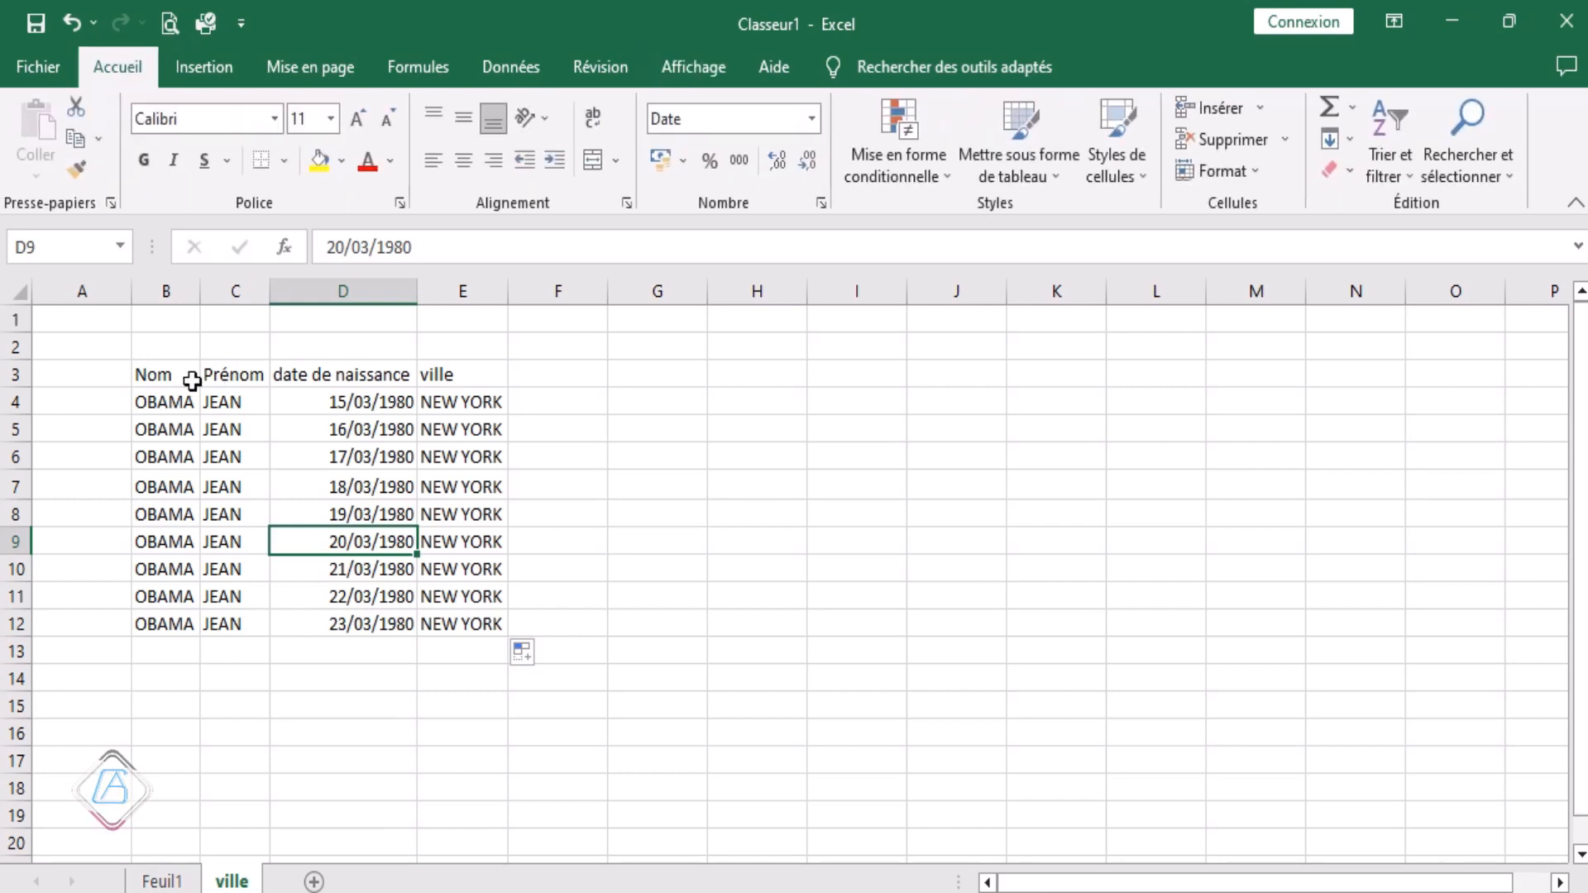
left_click(148, 374)
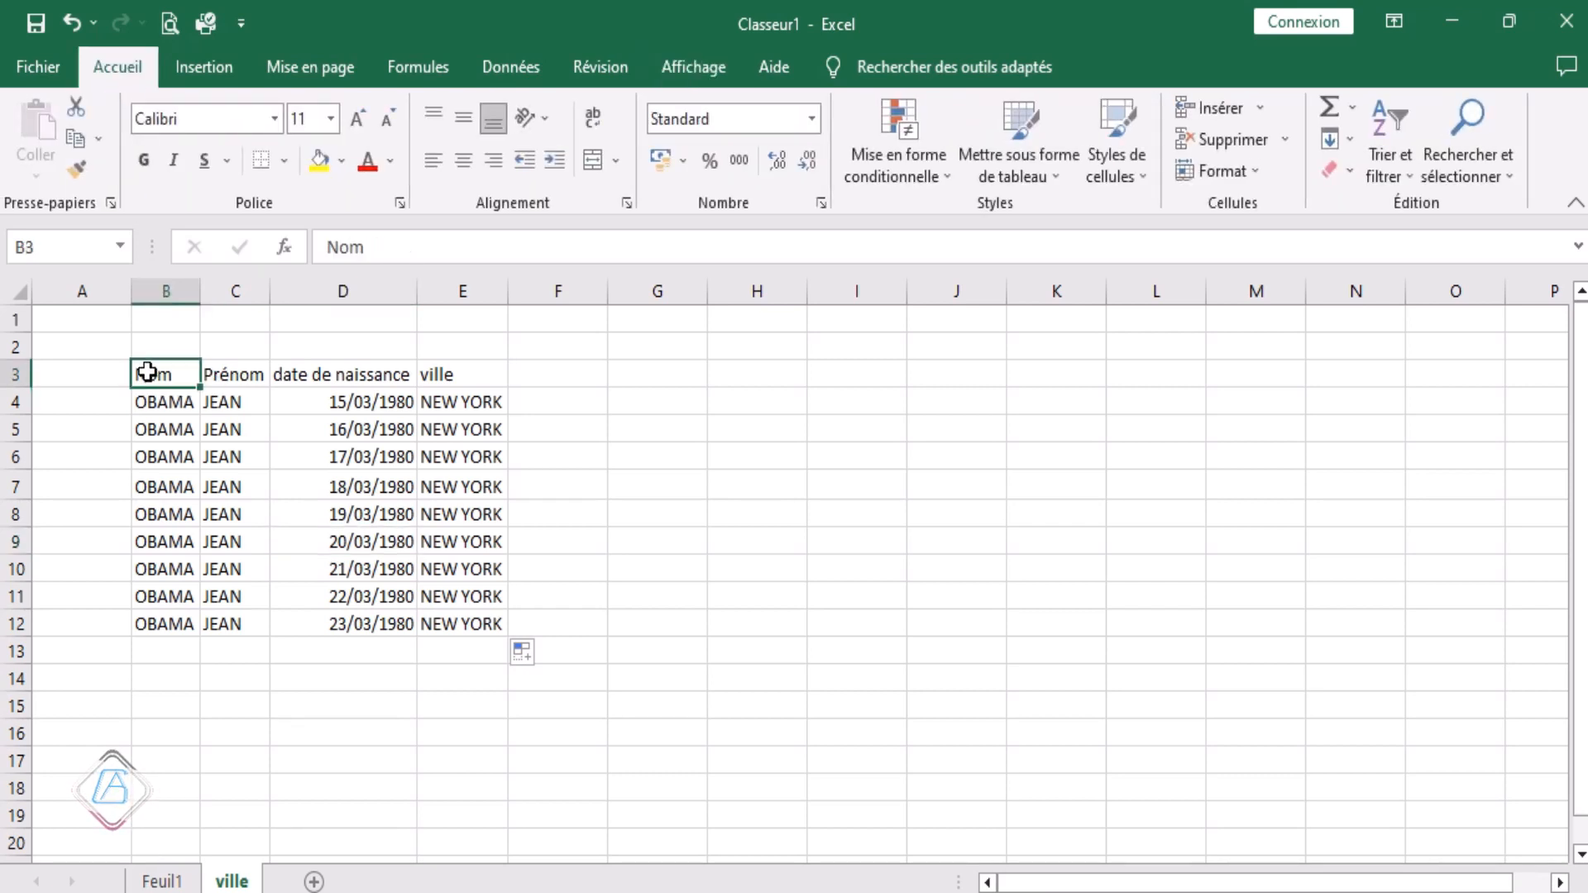
left_click(469, 630, "shift")
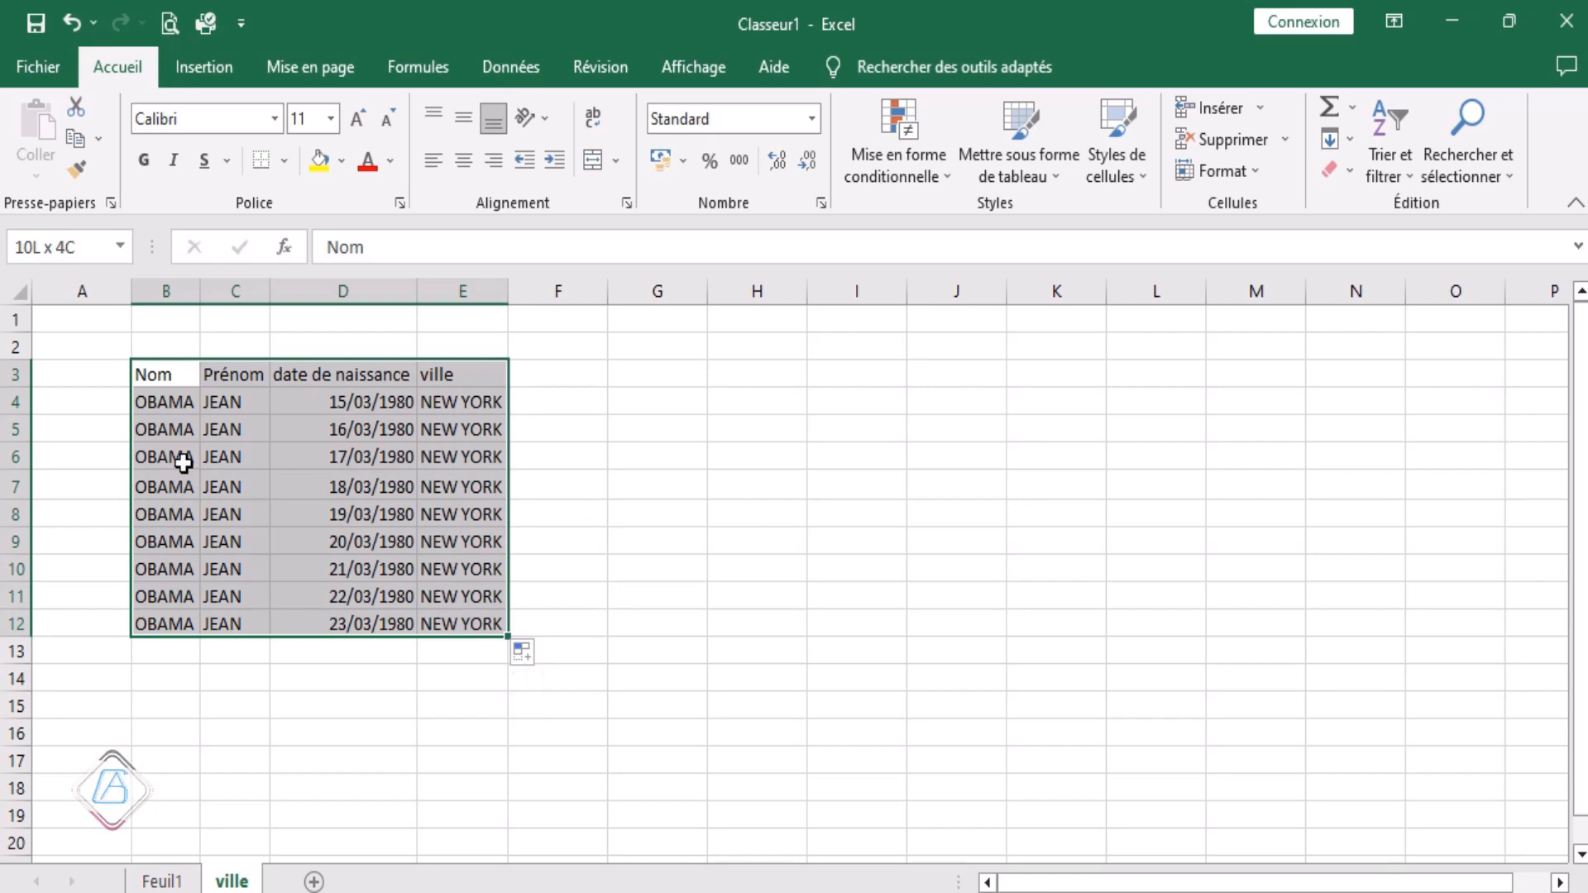
right_click(279, 507)
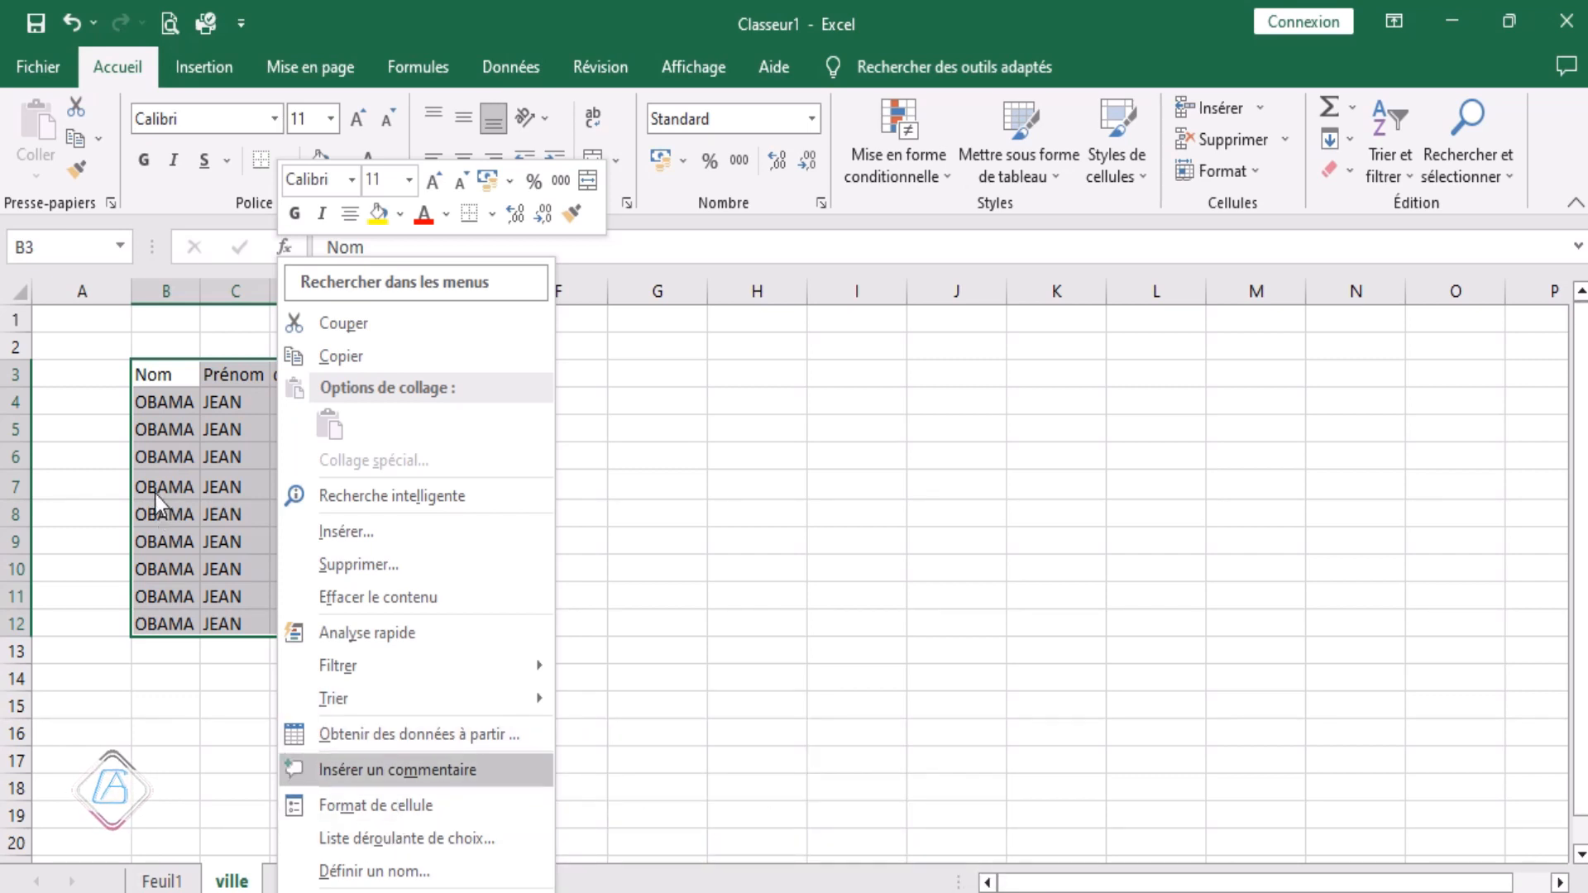
key("Escape")
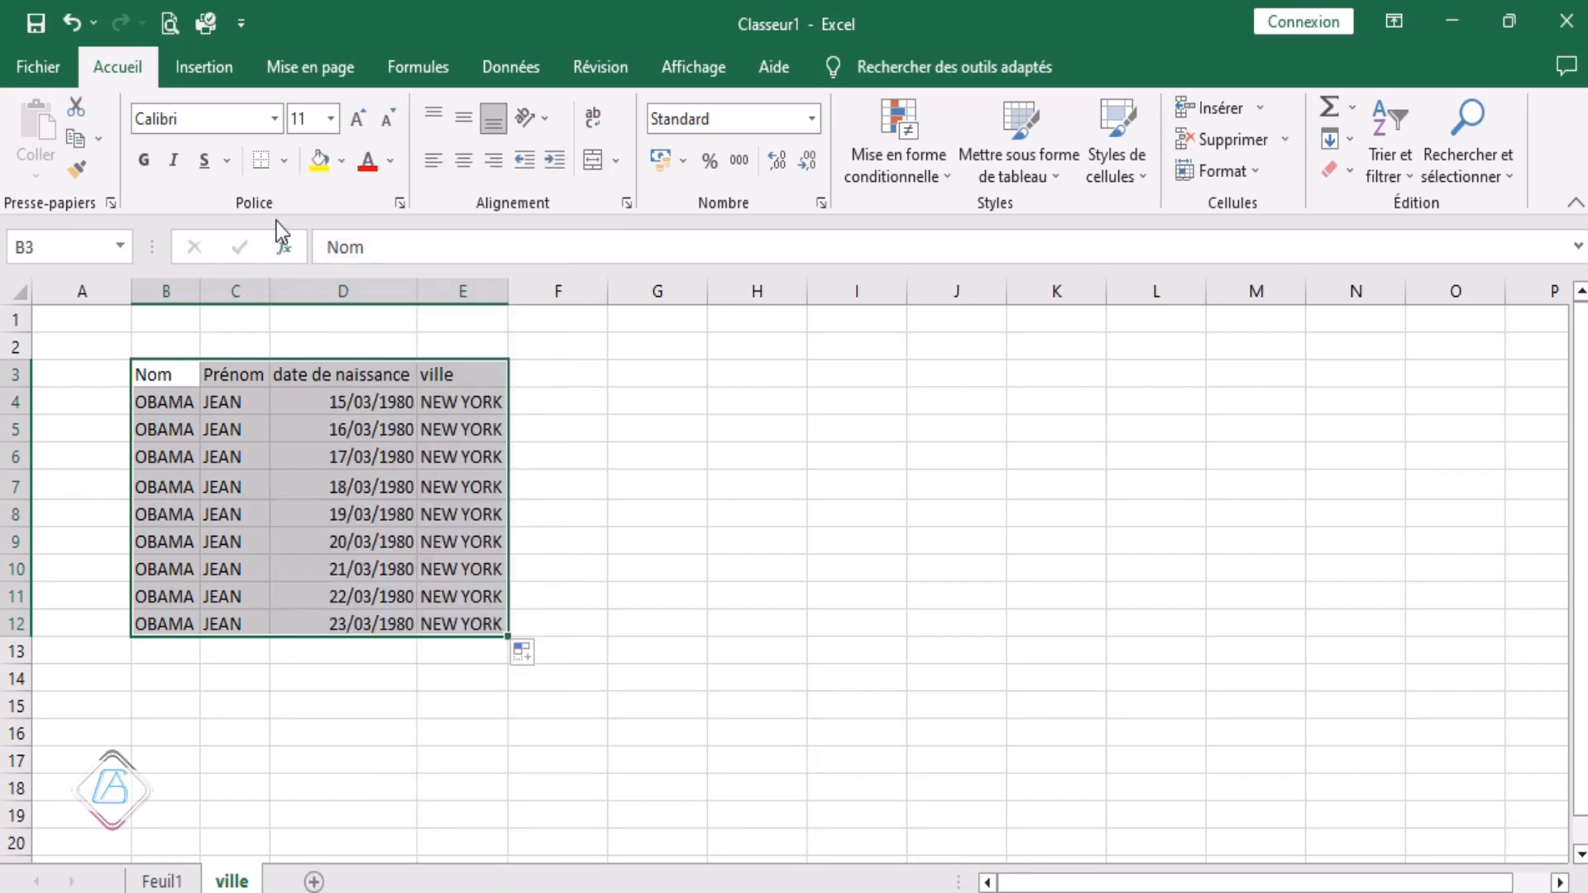
left_click(285, 160)
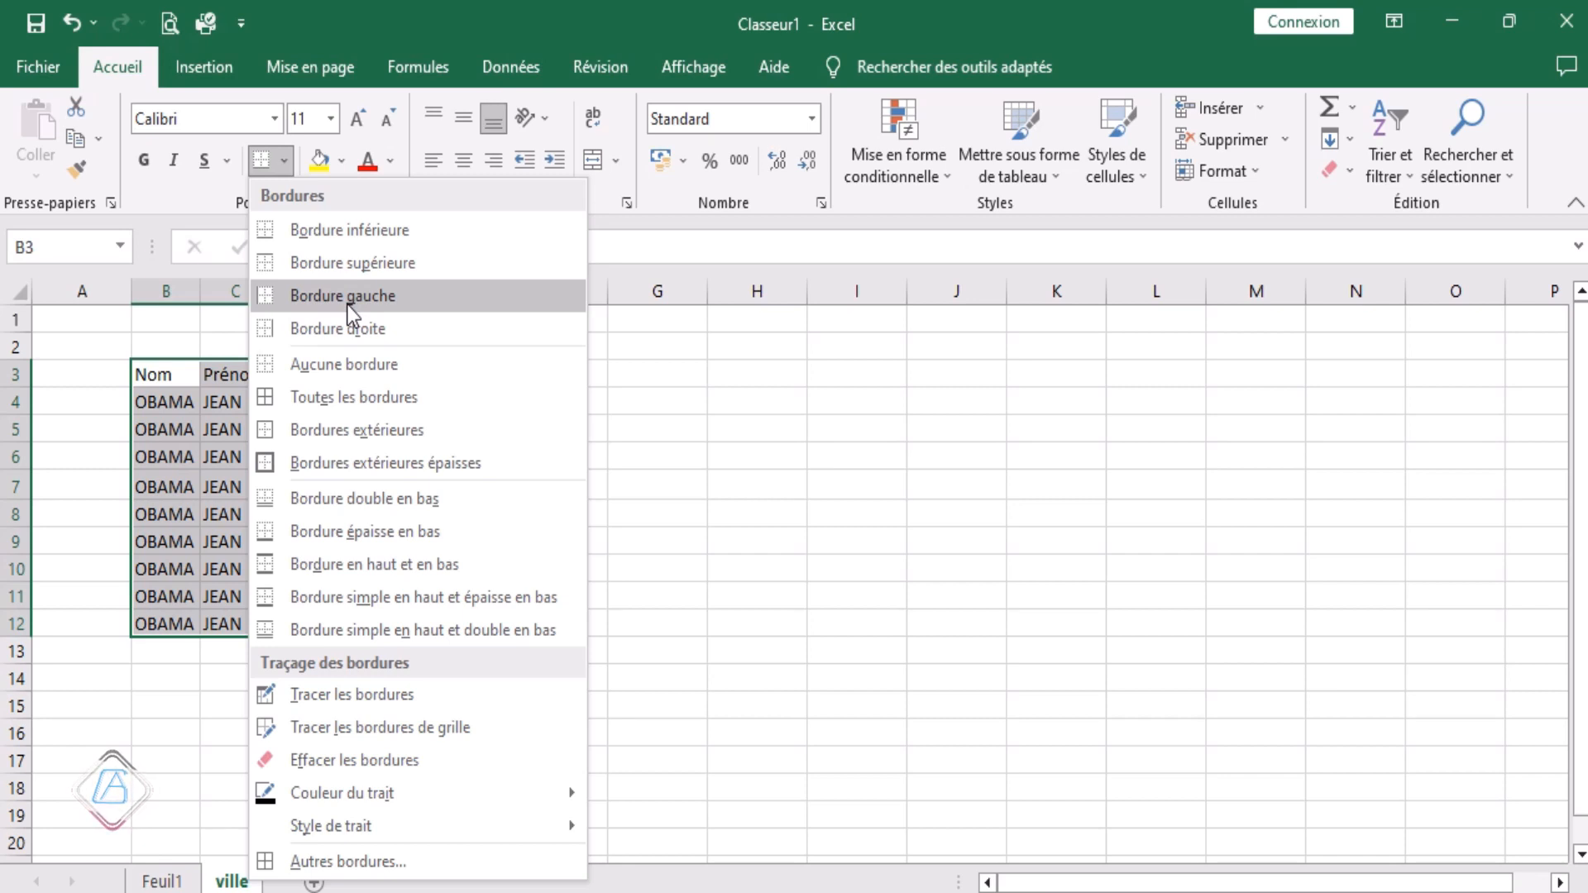
left_click(341, 398)
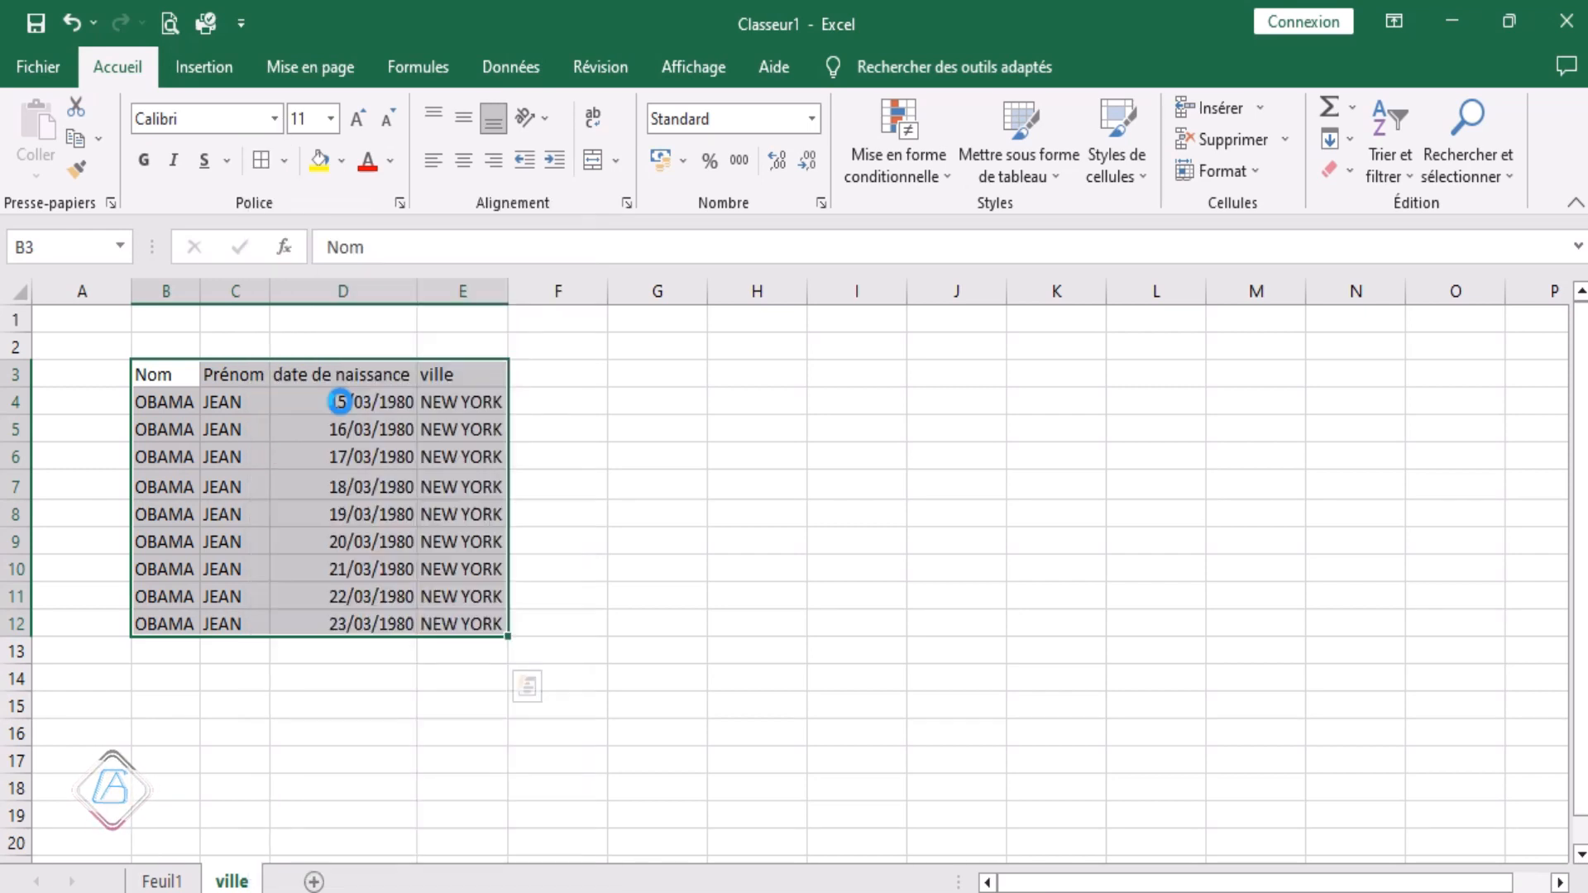
left_click(439, 754)
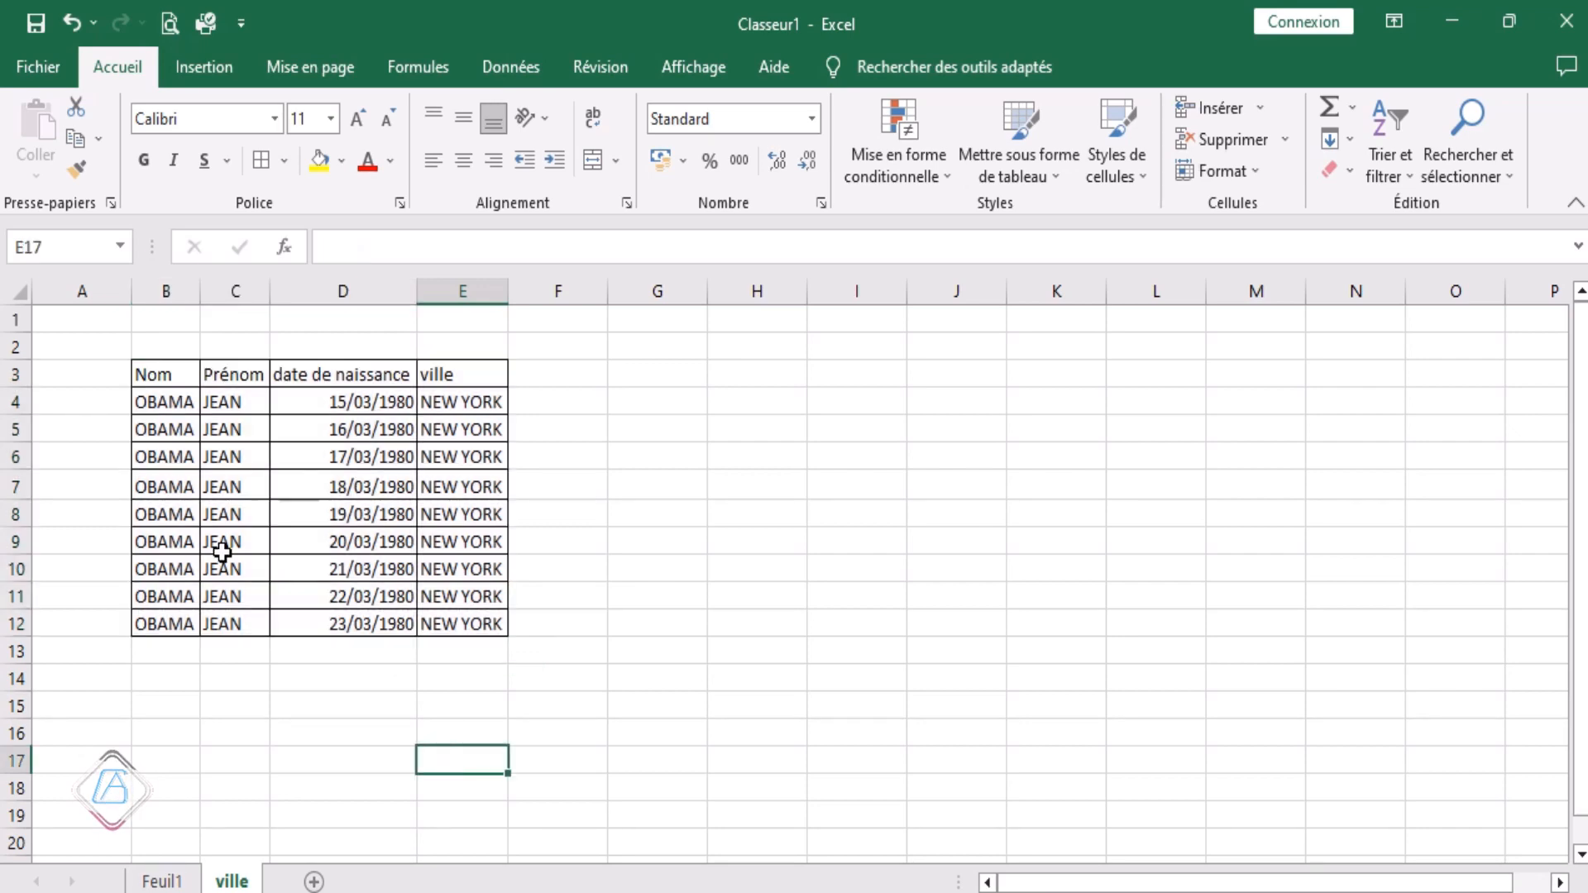
Step: Set the font of the header cells B3:E3 to Adobe Fan Heiti Std B
scroll(157, 406, "up", 3, "ctrl")
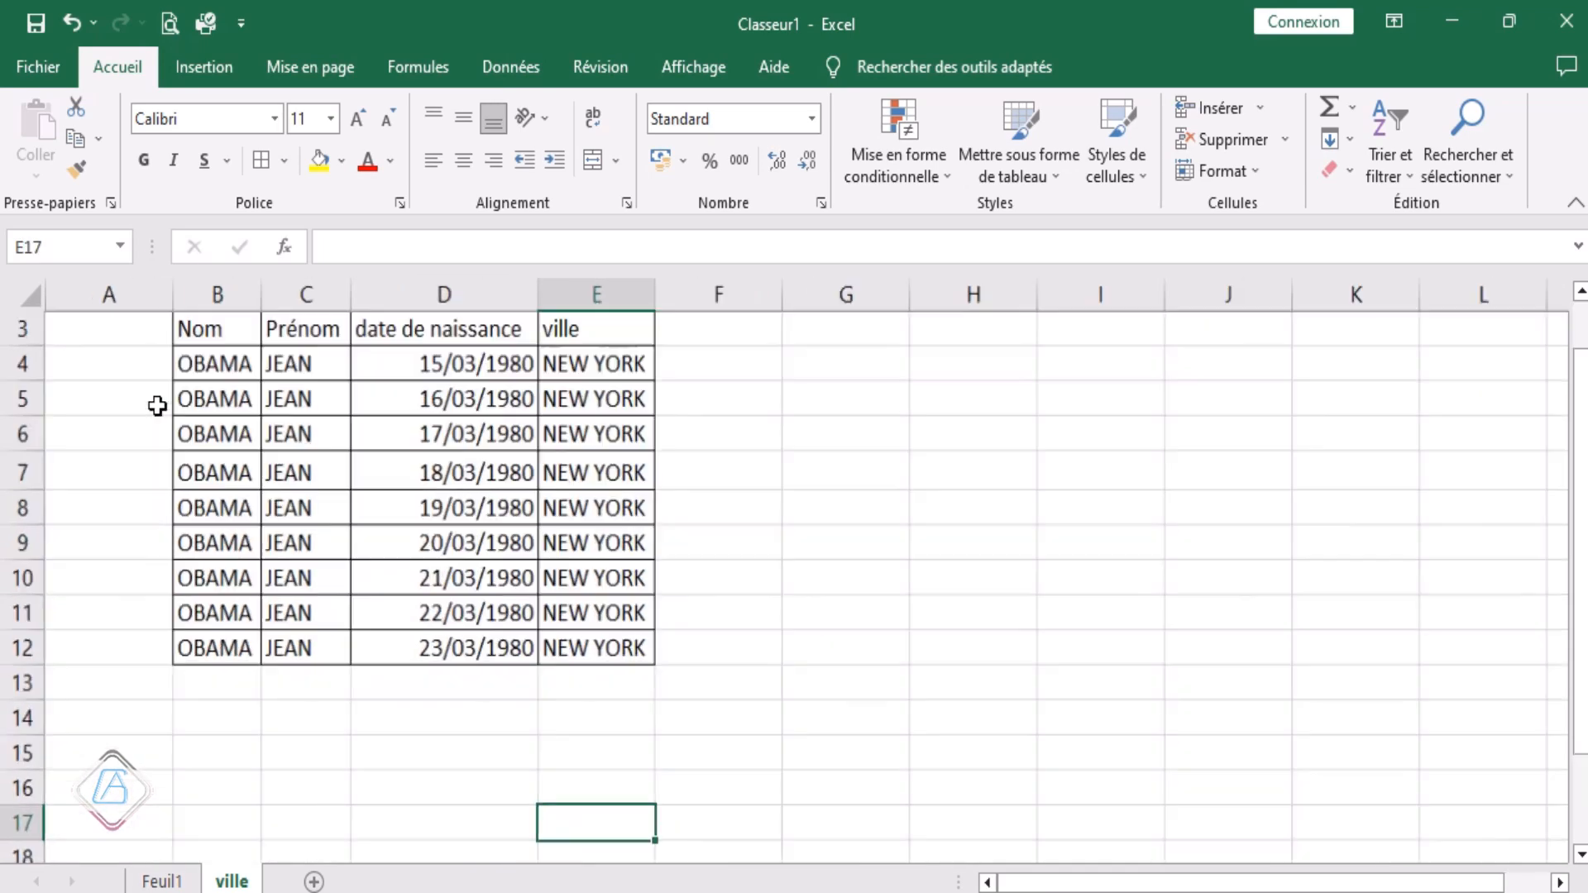
scroll(255, 415, "up", 1)
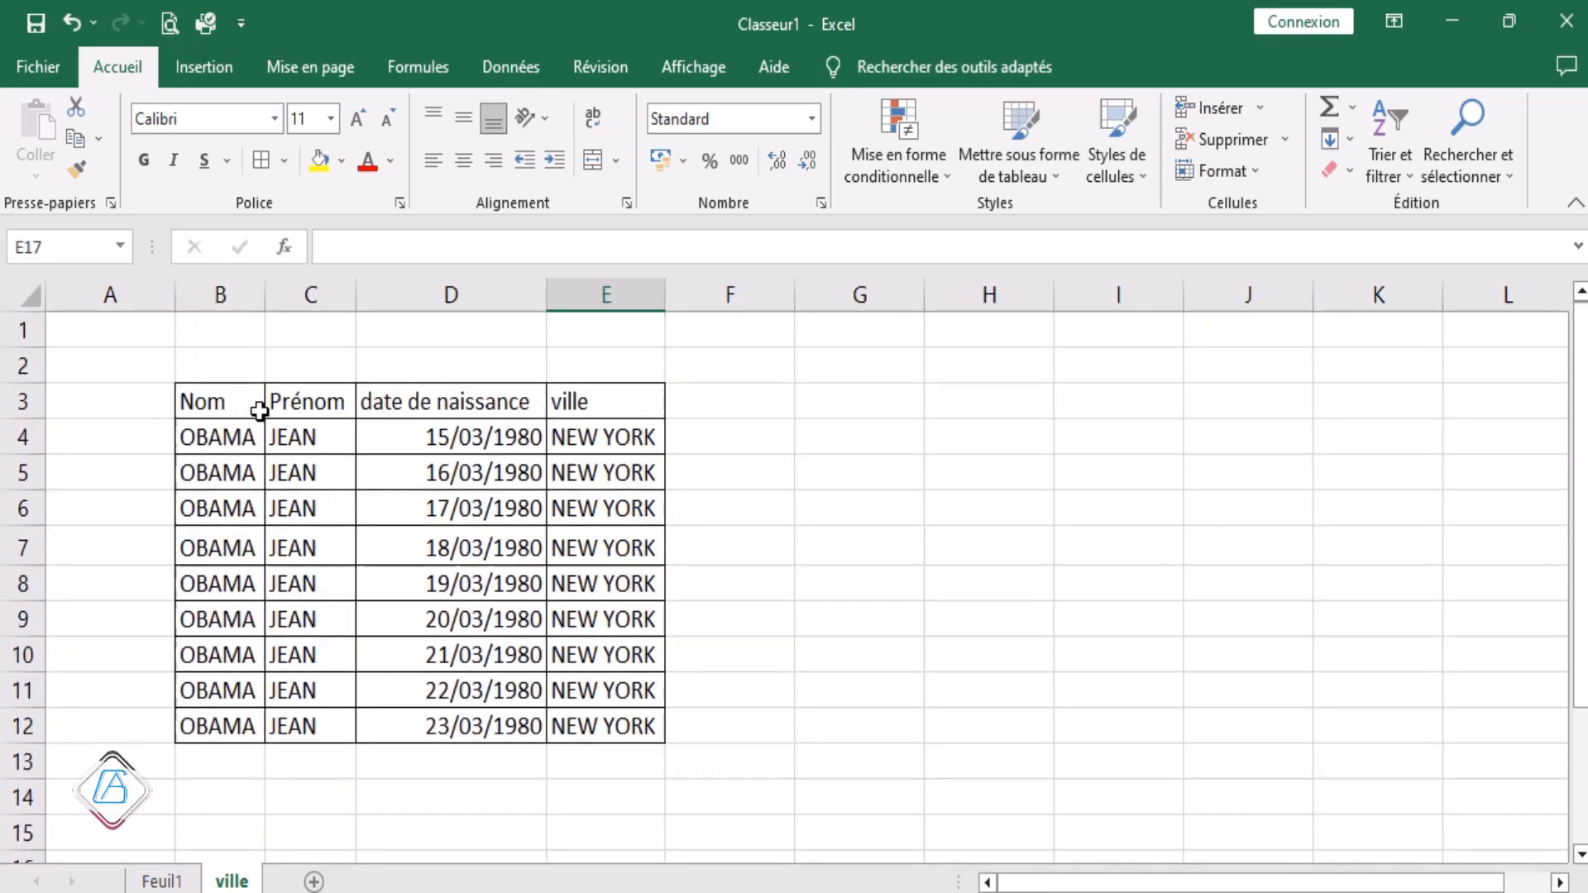
left_click(206, 403)
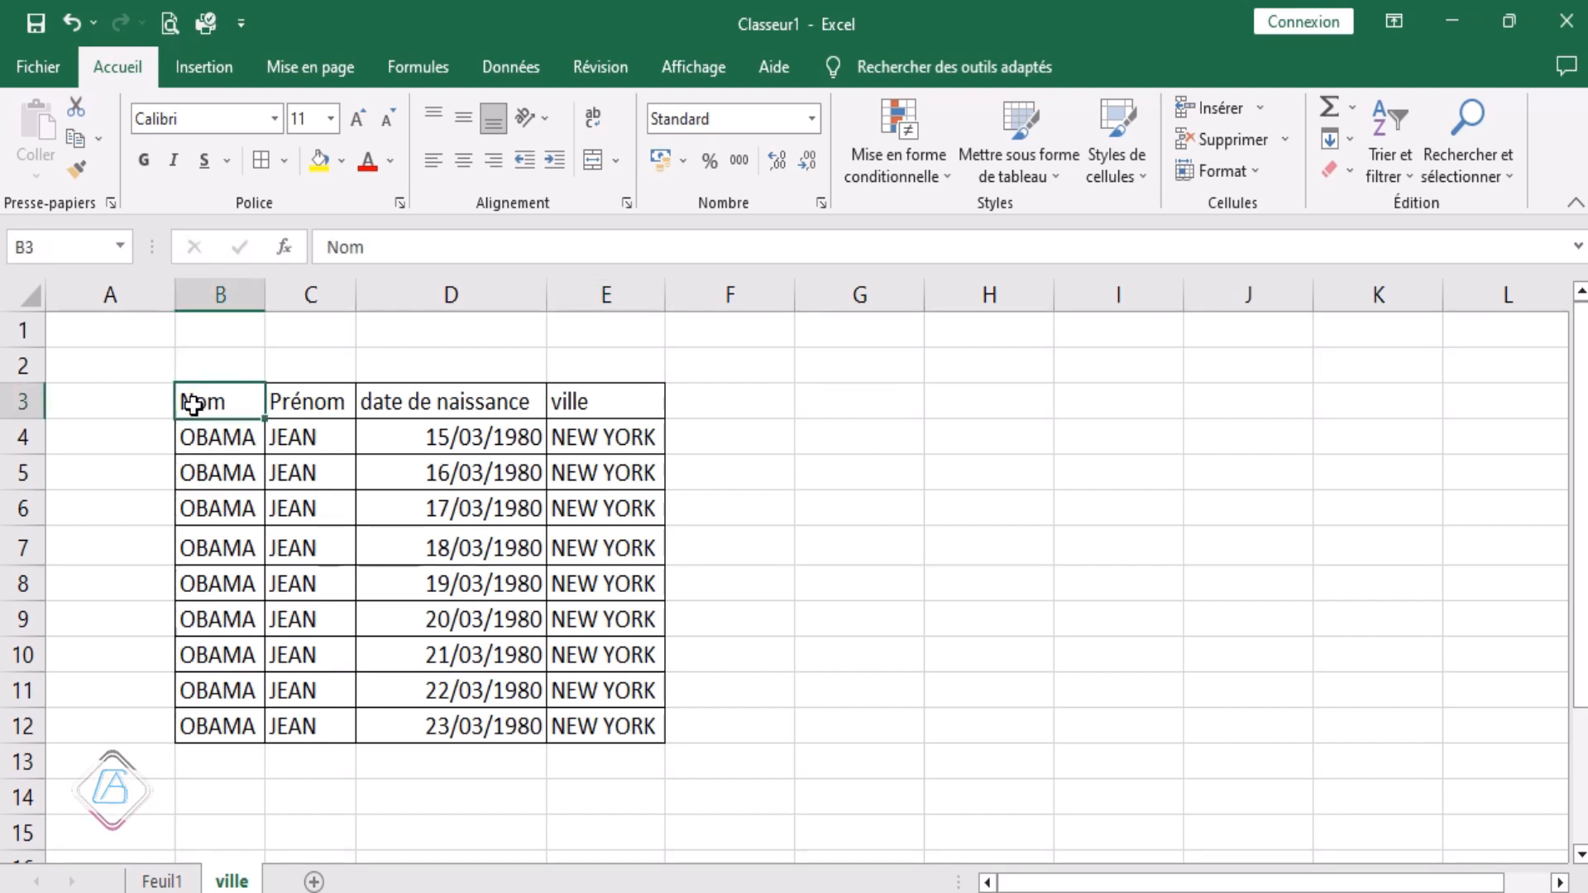
left_click_drag(196, 403, 586, 408)
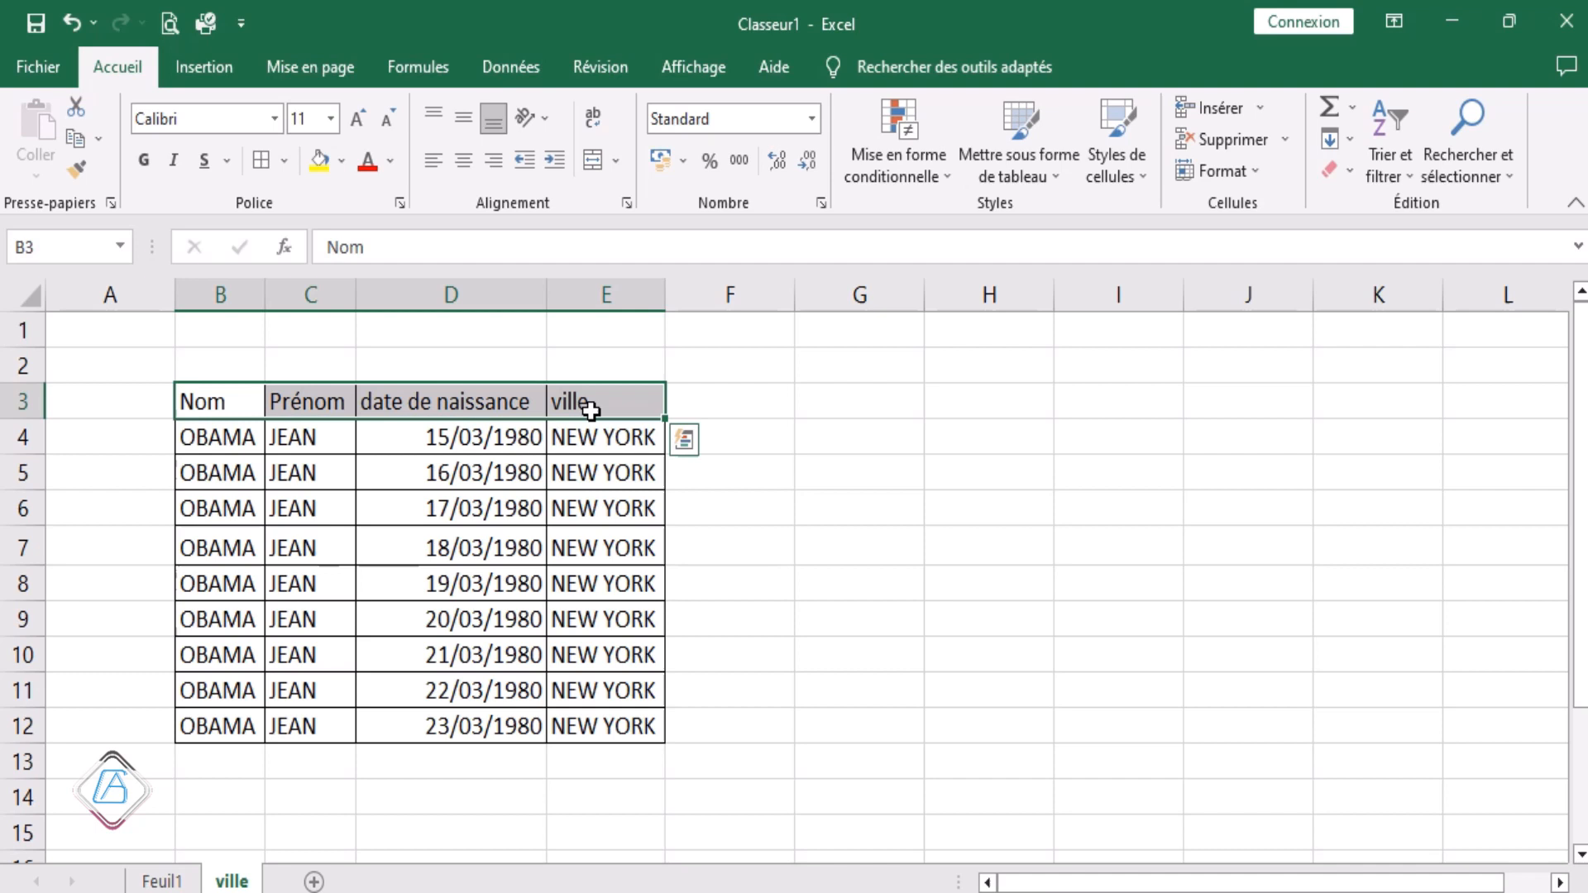
left_click(276, 121)
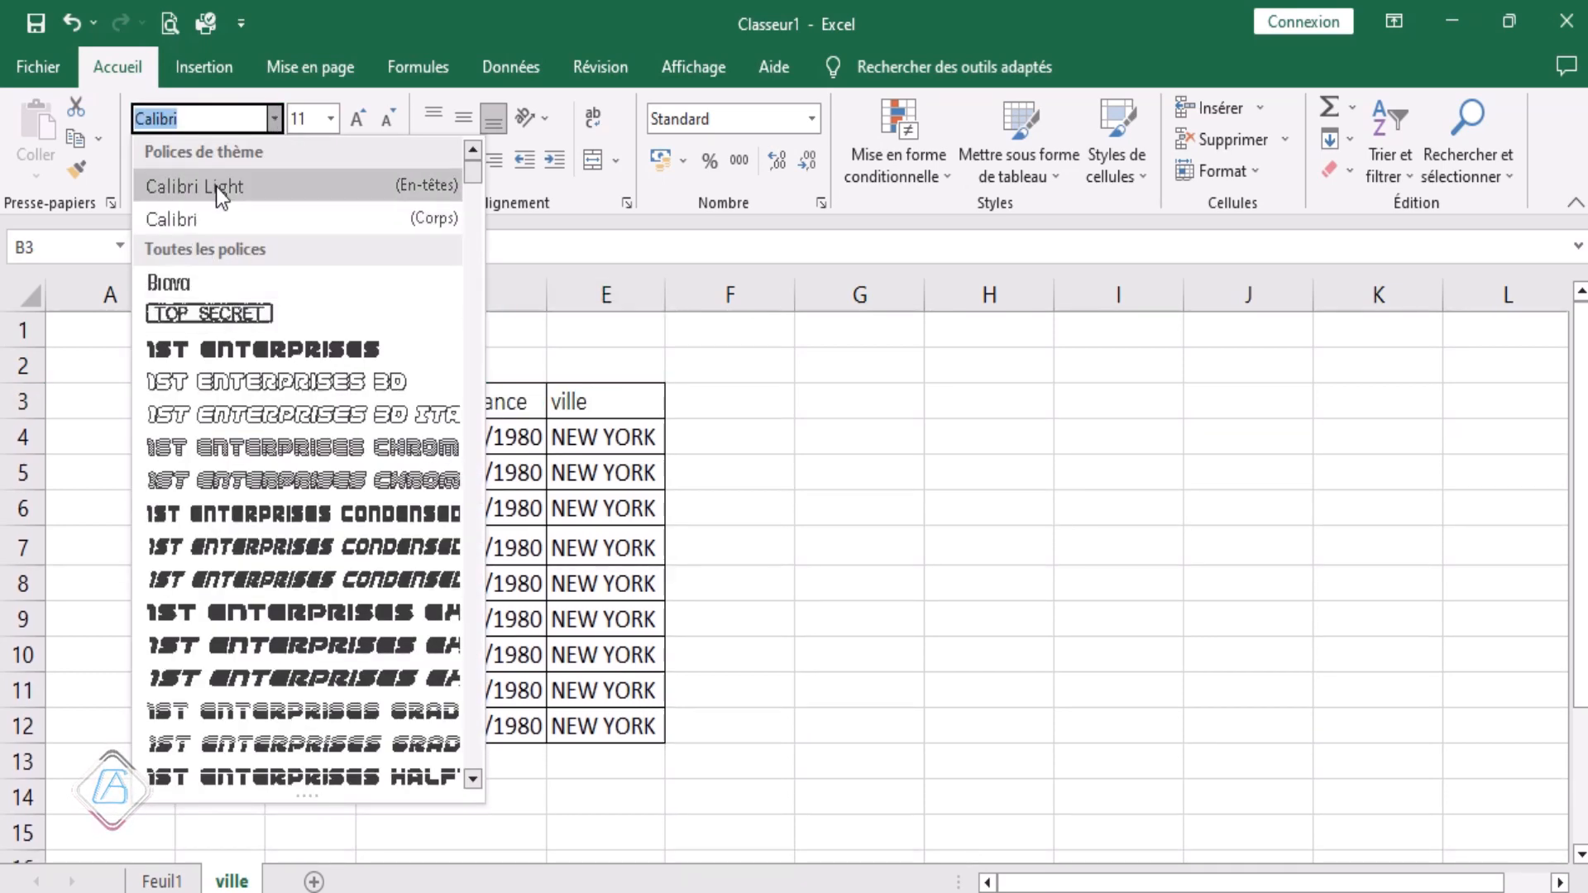
scroll(225, 495, "down", 5)
scroll(225, 483, "down", 7)
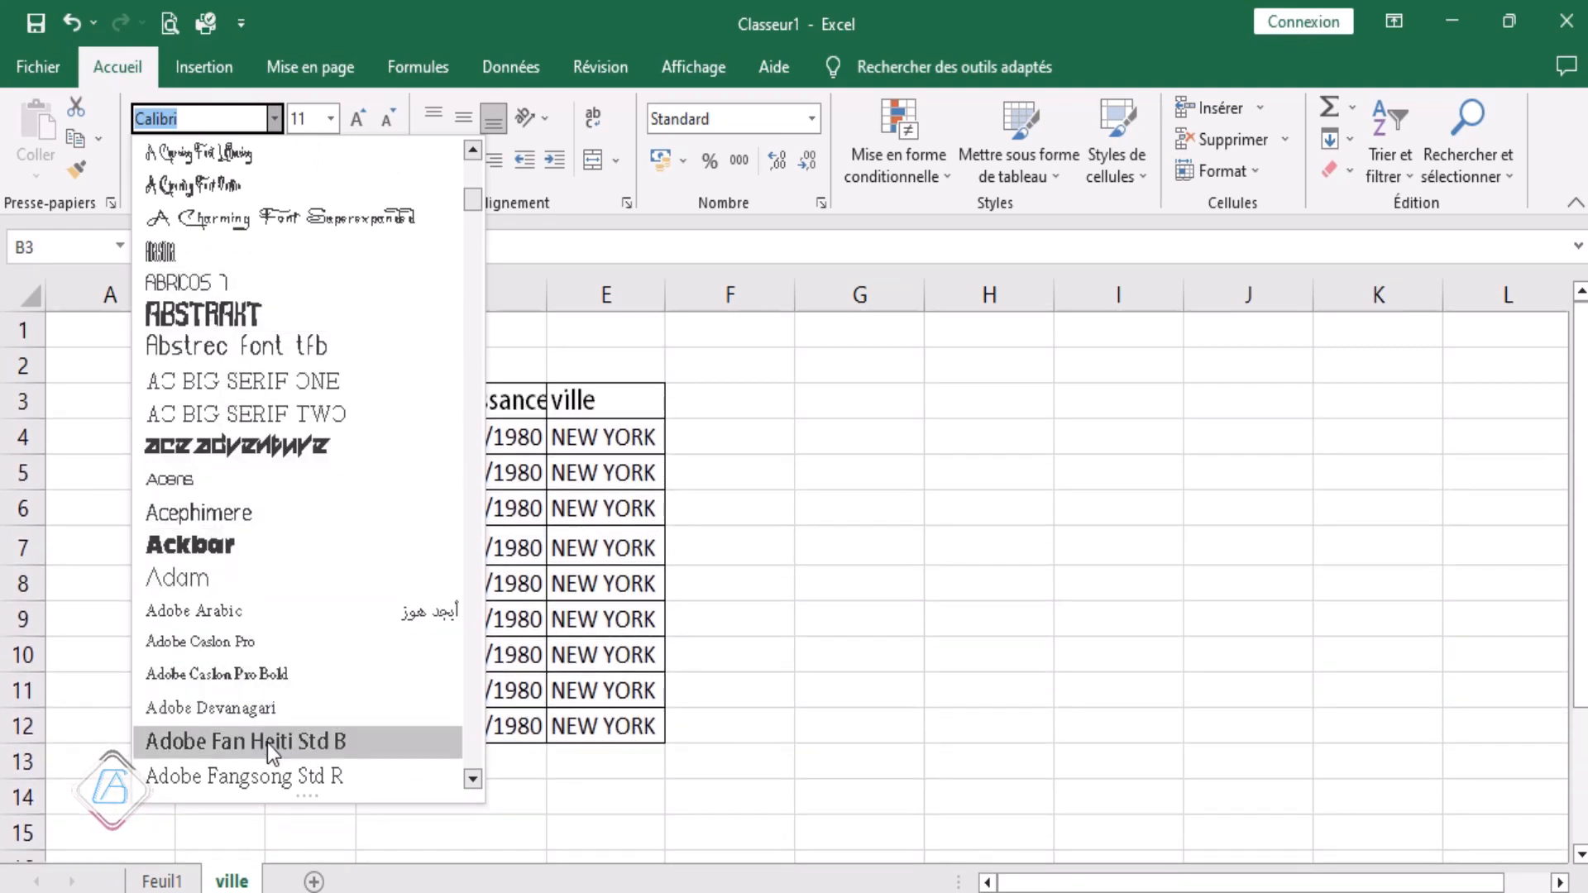
left_click(267, 743)
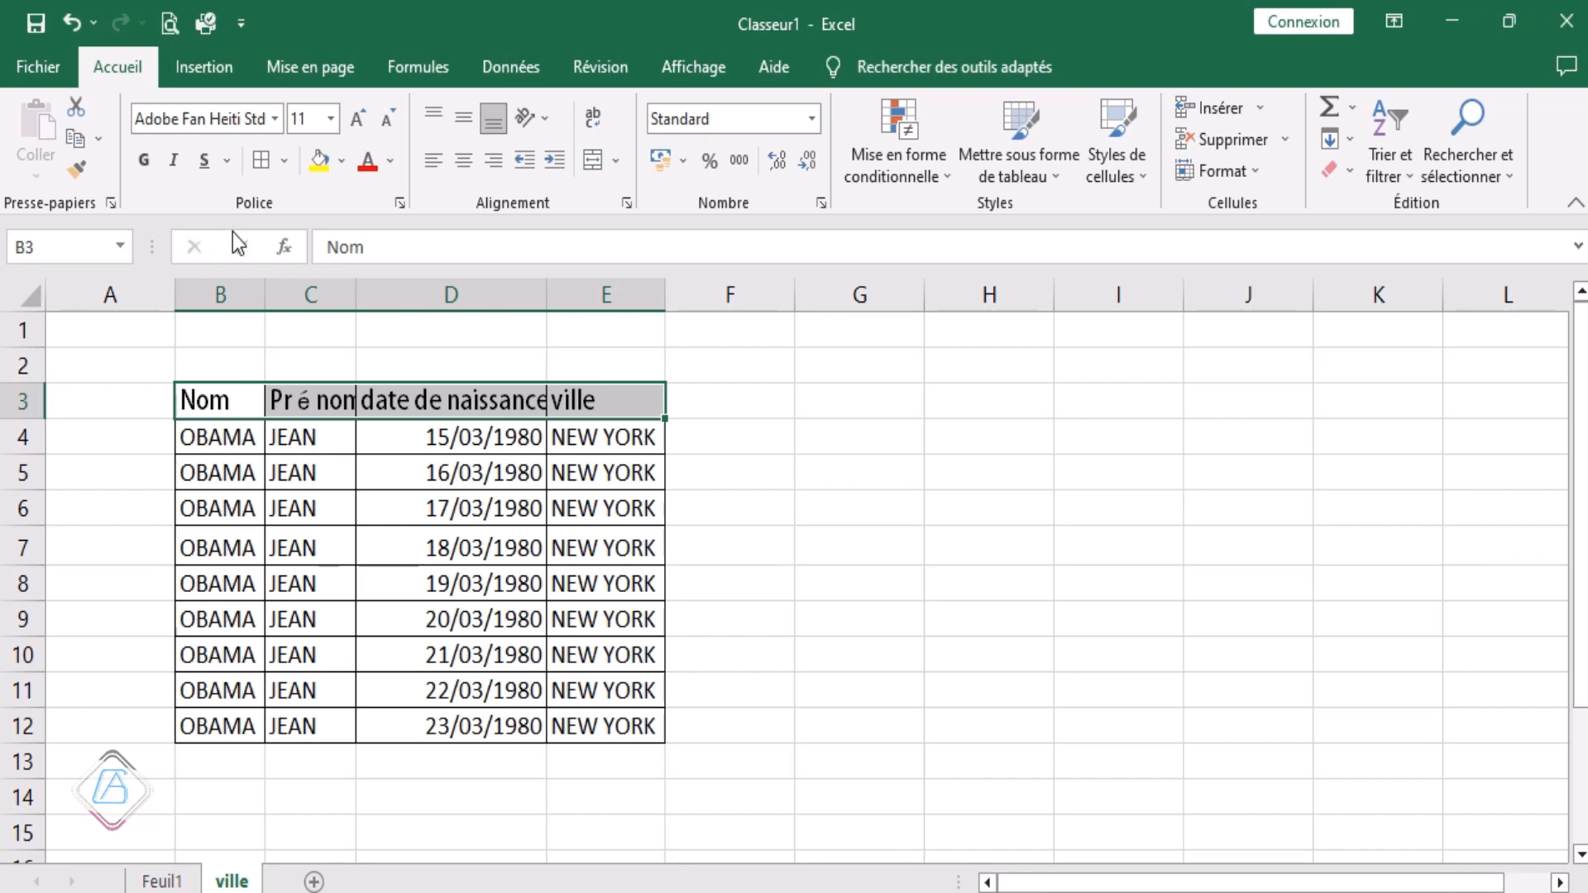
Step: Increase the header text size to 14, and reduce it by one level to 12
left_click(331, 117)
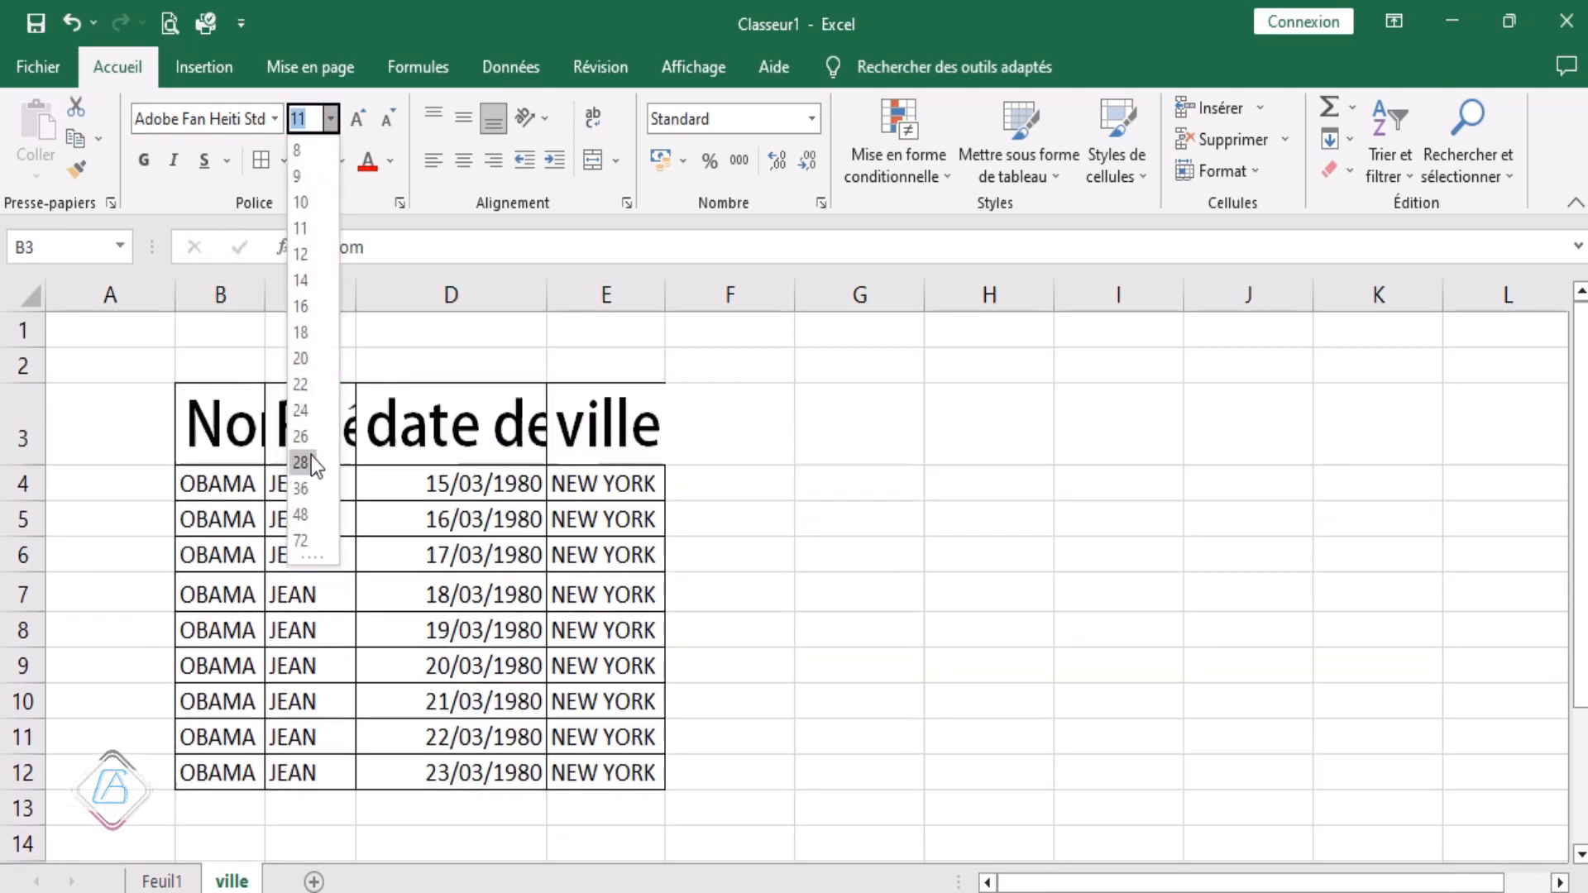
left_click(332, 116)
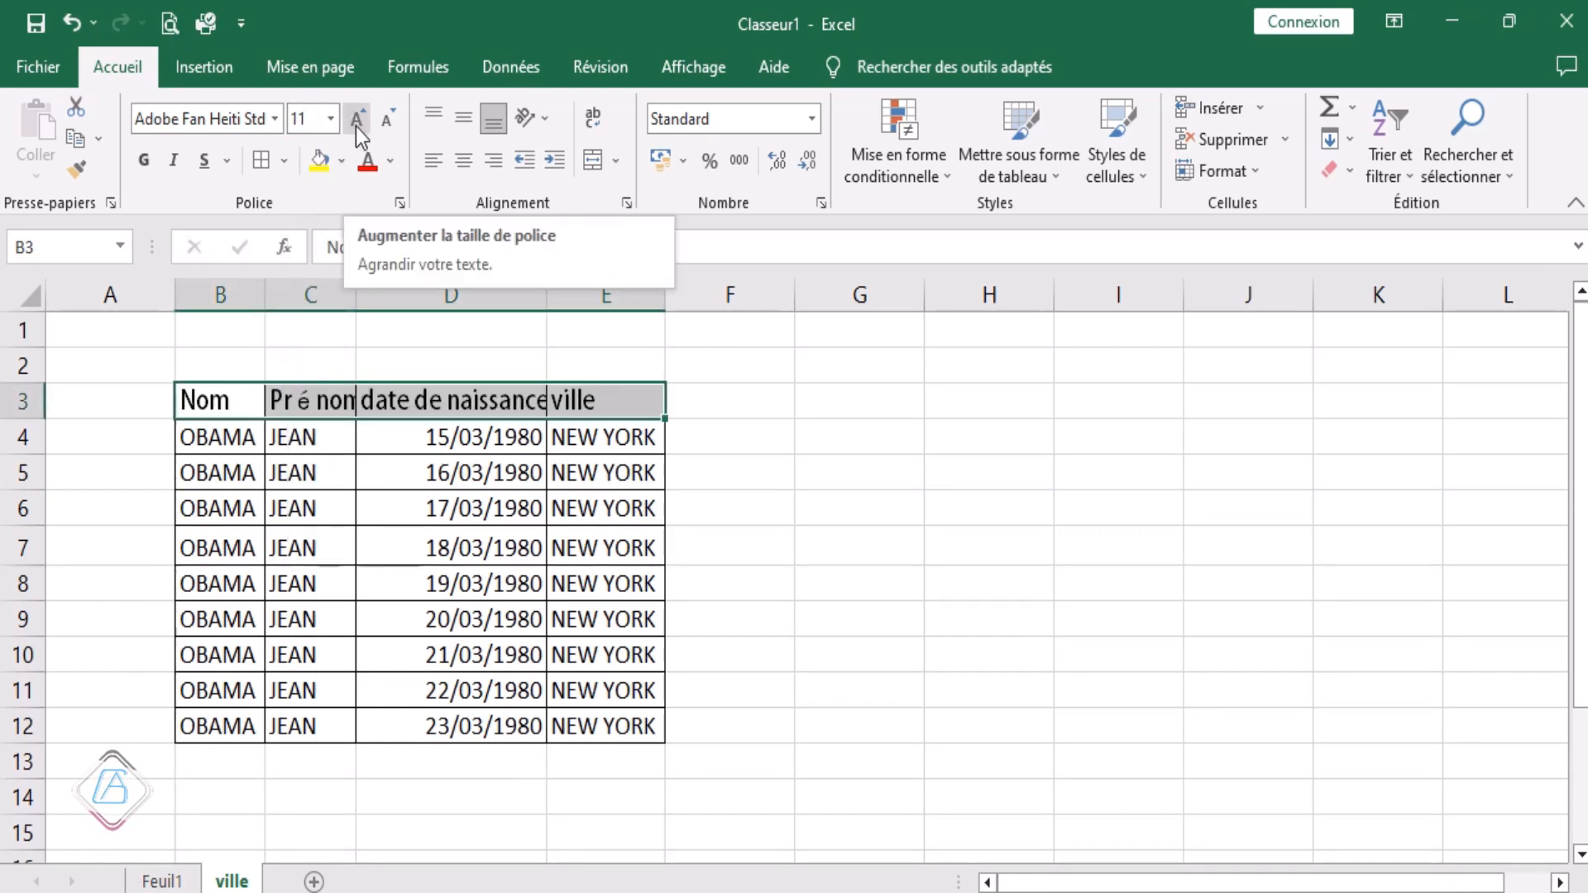
left_click(356, 126)
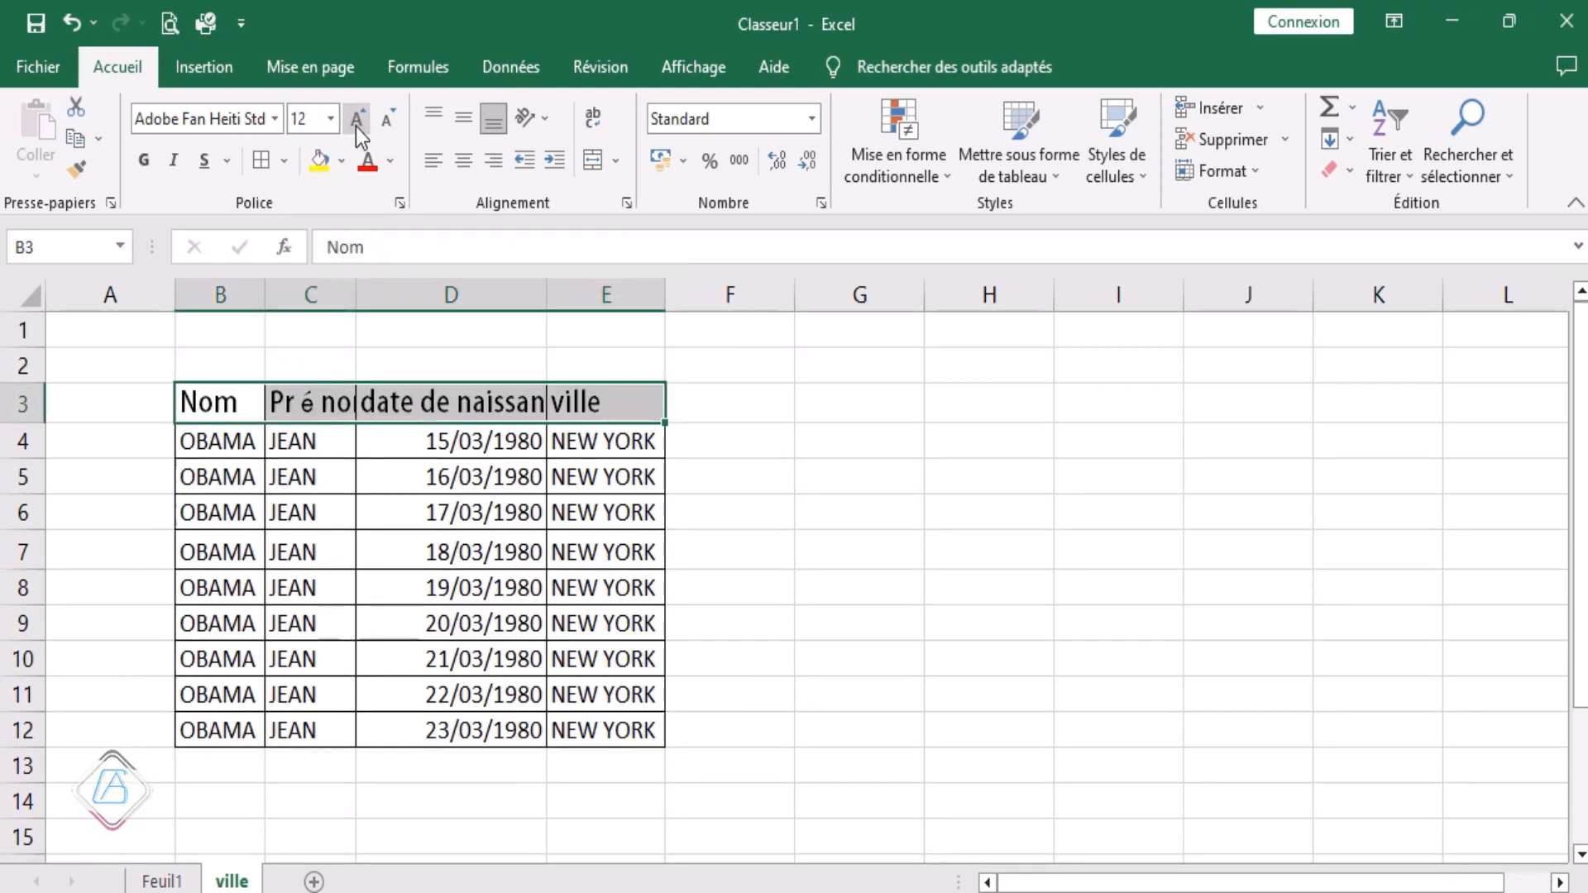
left_click(356, 126)
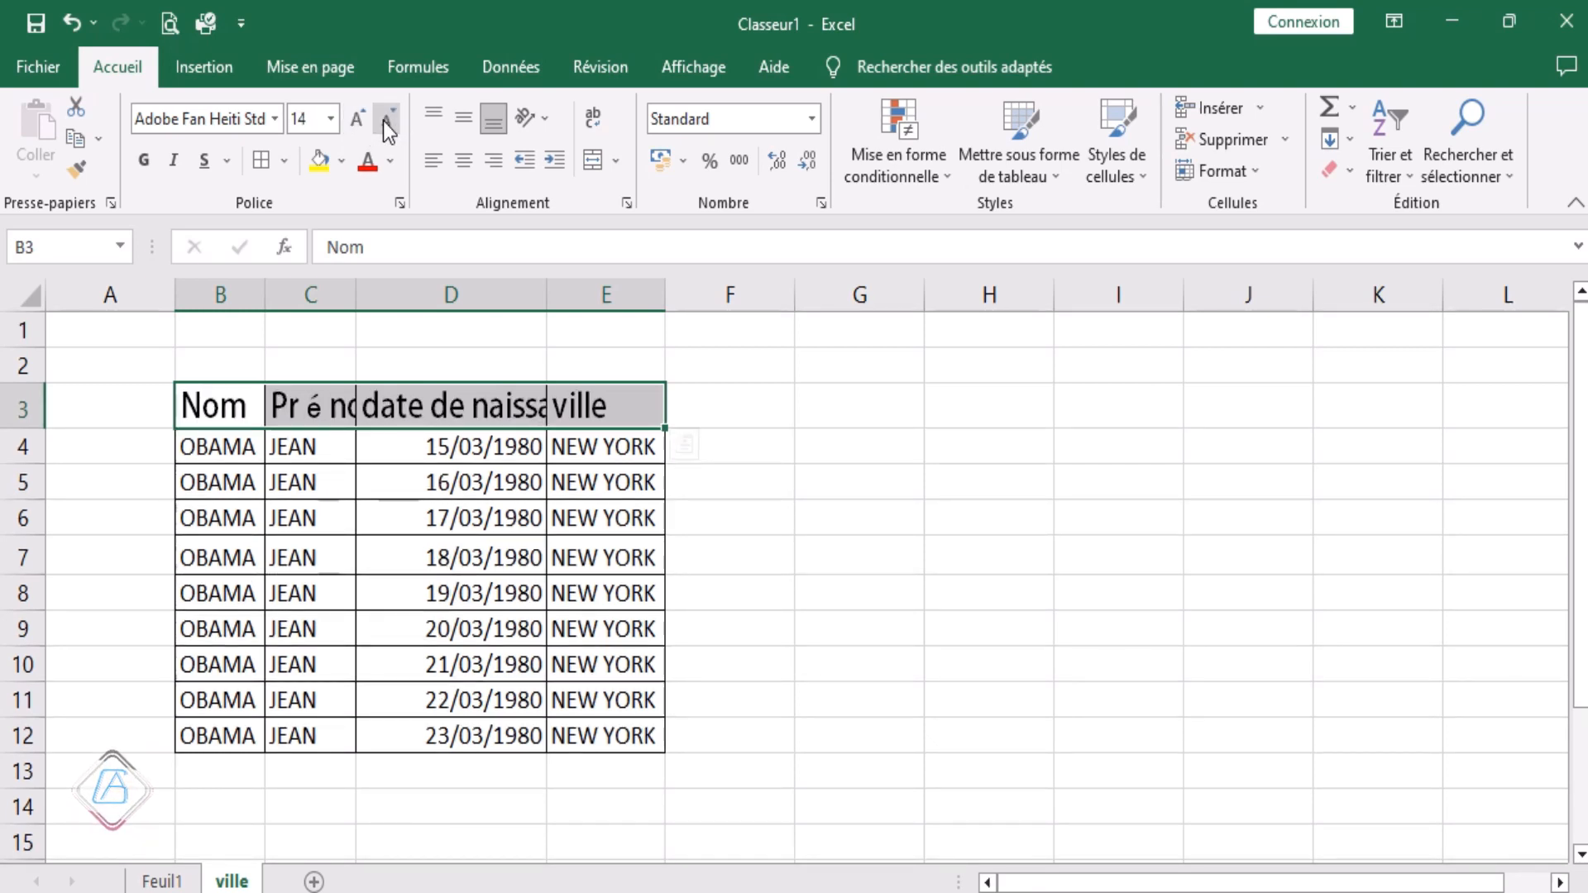
left_click(384, 121)
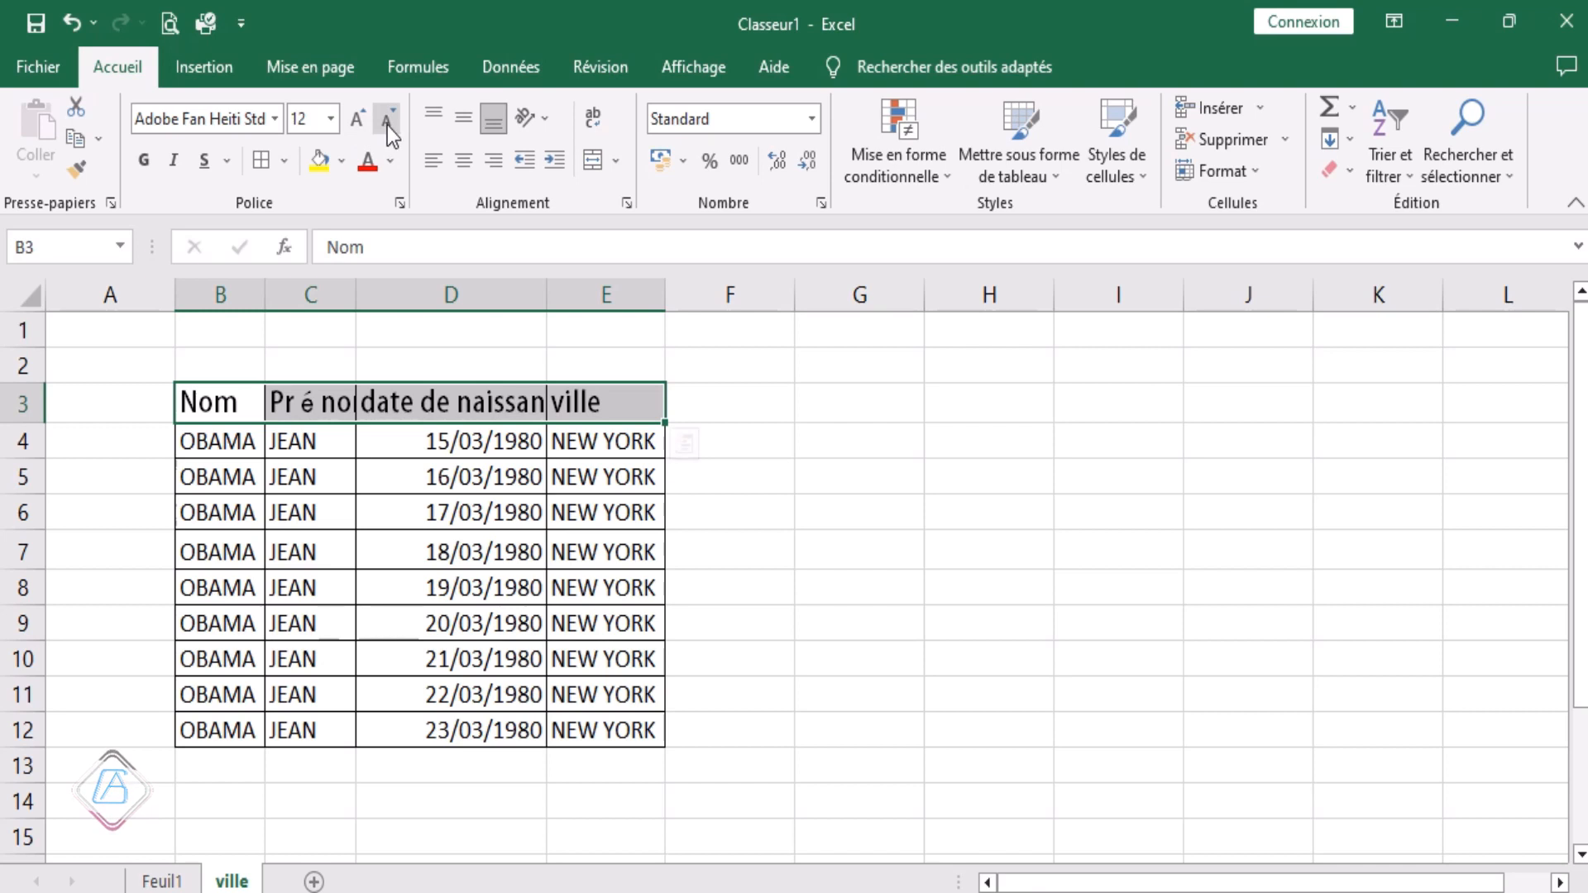
Step: Make the header row B3:E3 bold and give it a dark orange fill
left_click(142, 162)
left_click(342, 162)
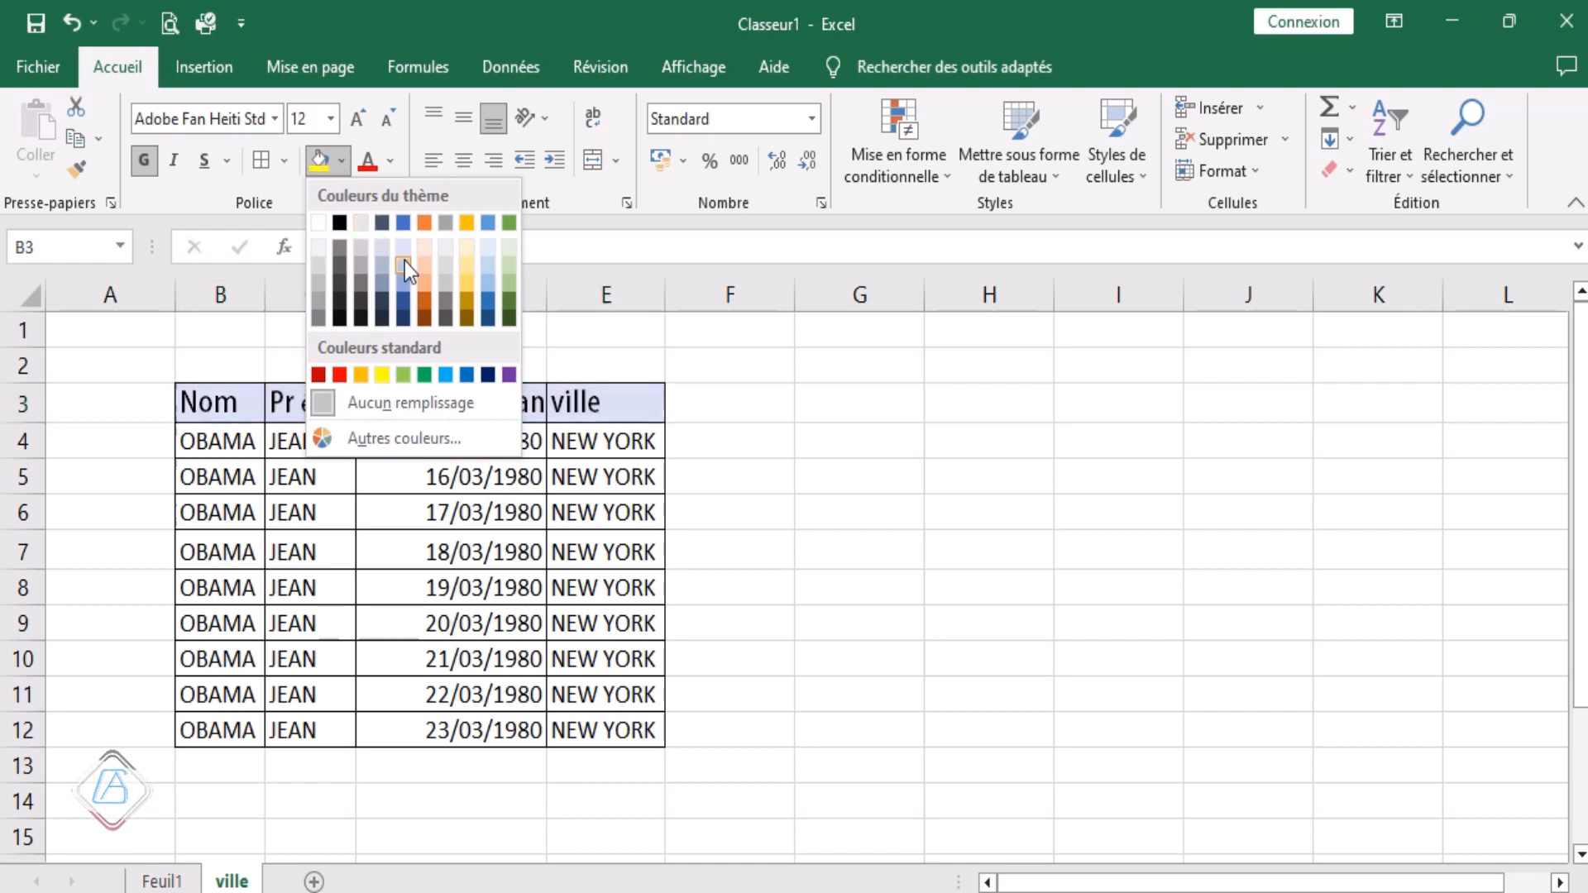
left_click(421, 309)
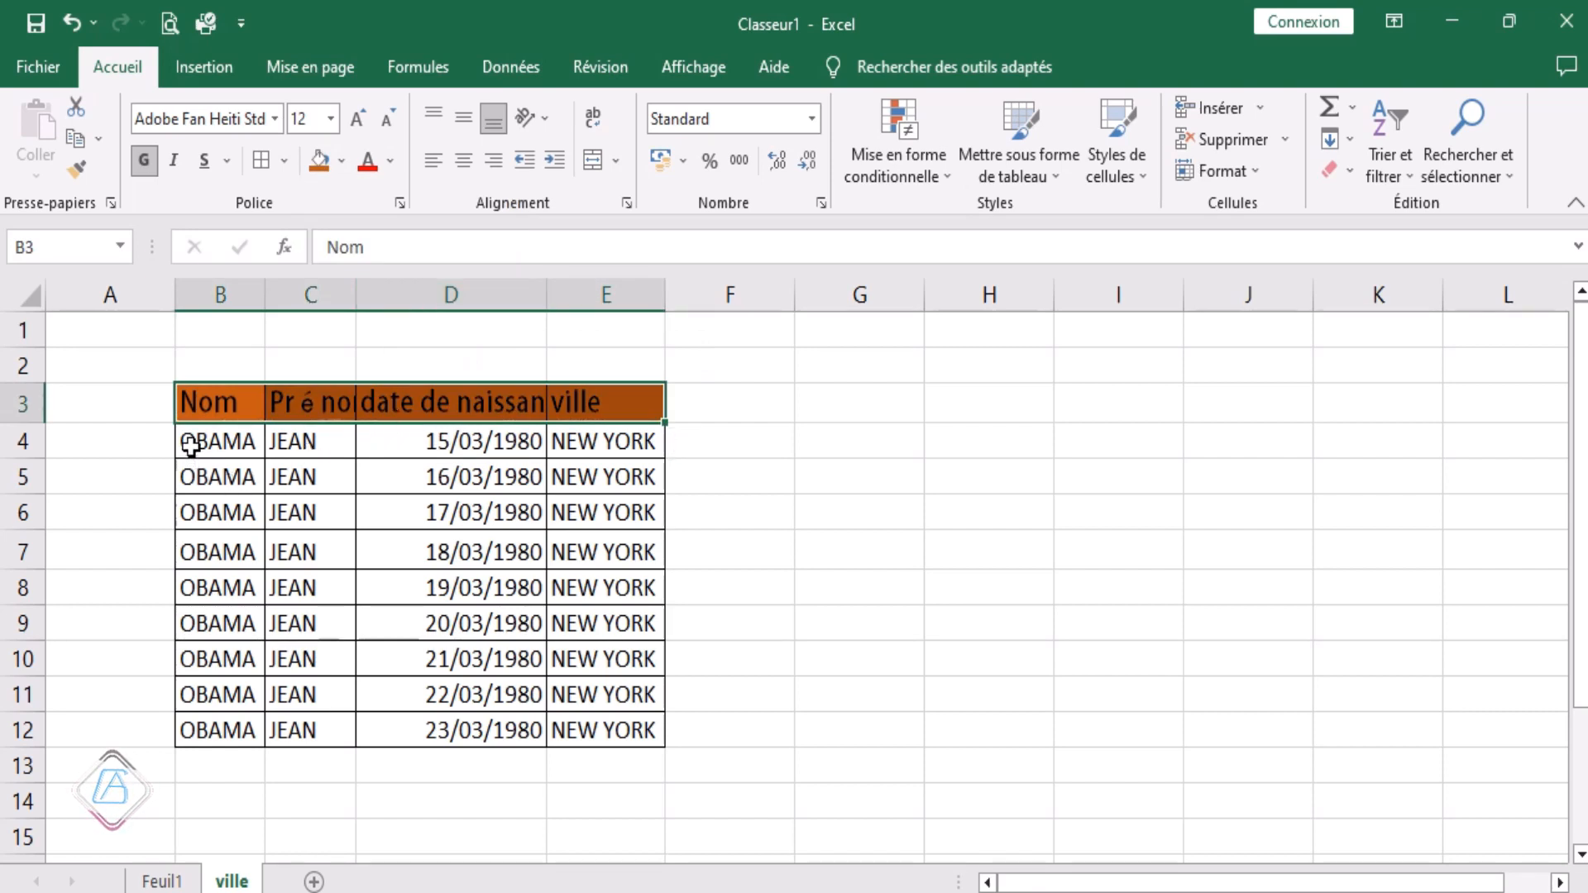
Step: Change the font colour of the last names in B4:B12 to a darker theme green
left_click_drag(190, 447, 222, 732)
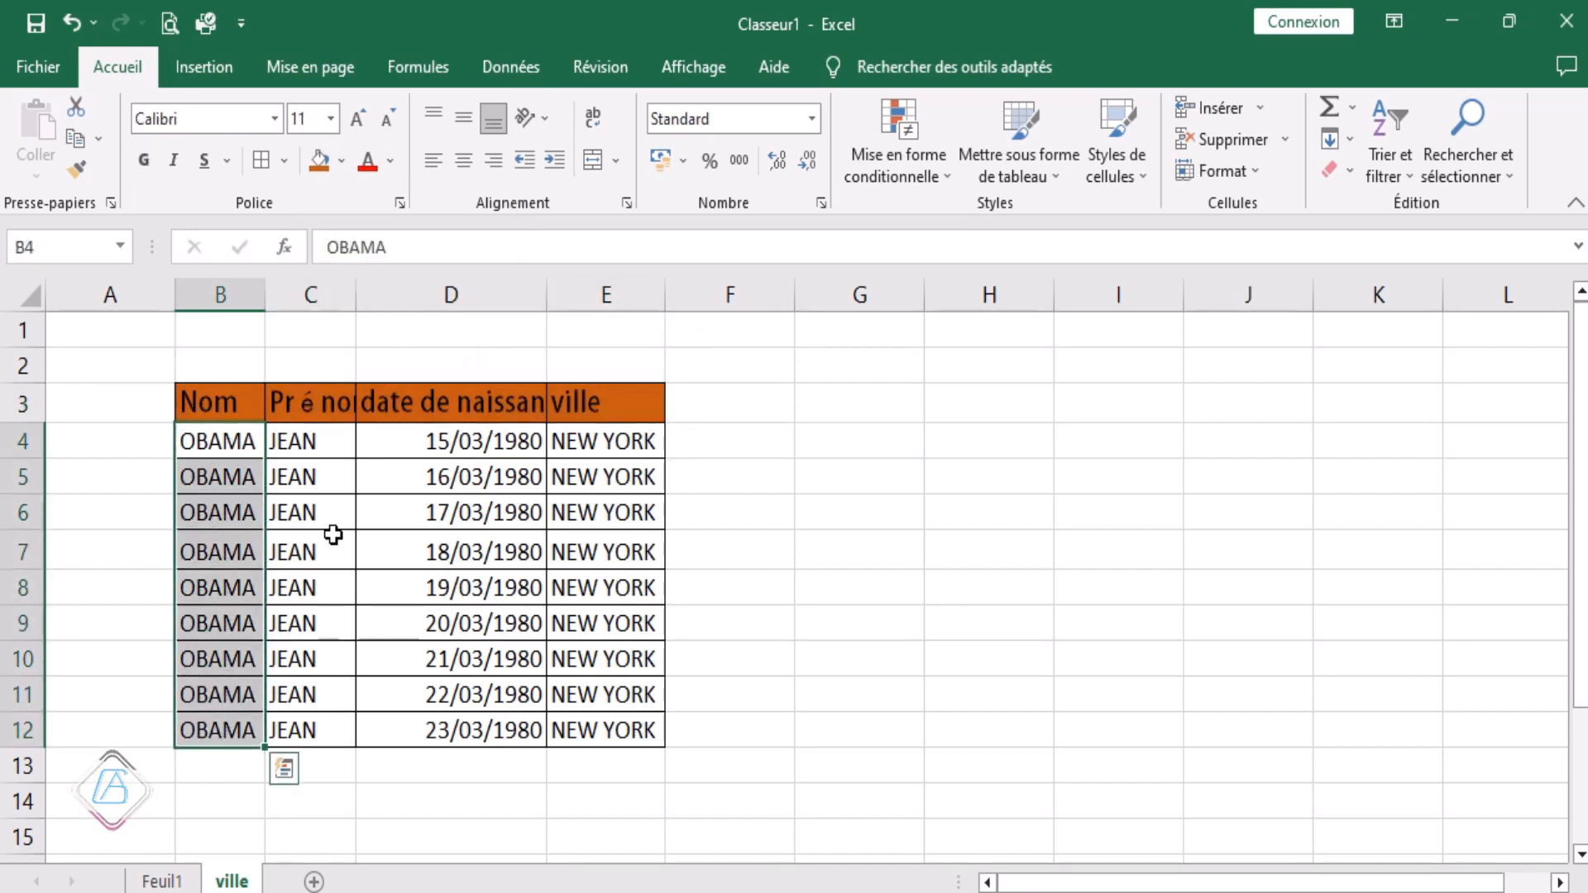
left_click(391, 162)
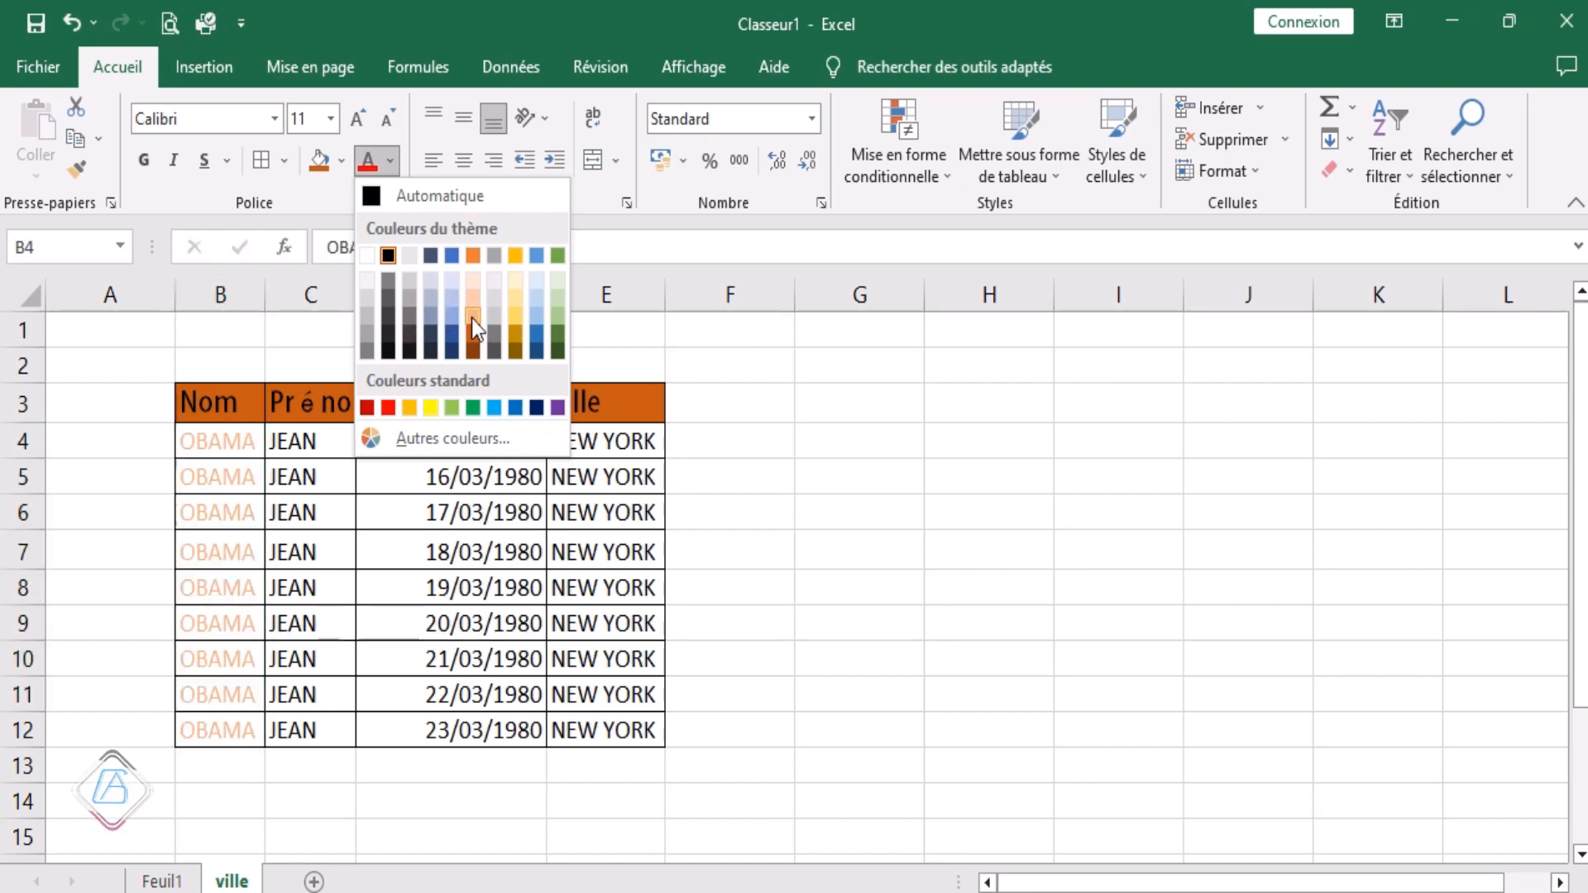
left_click(557, 337)
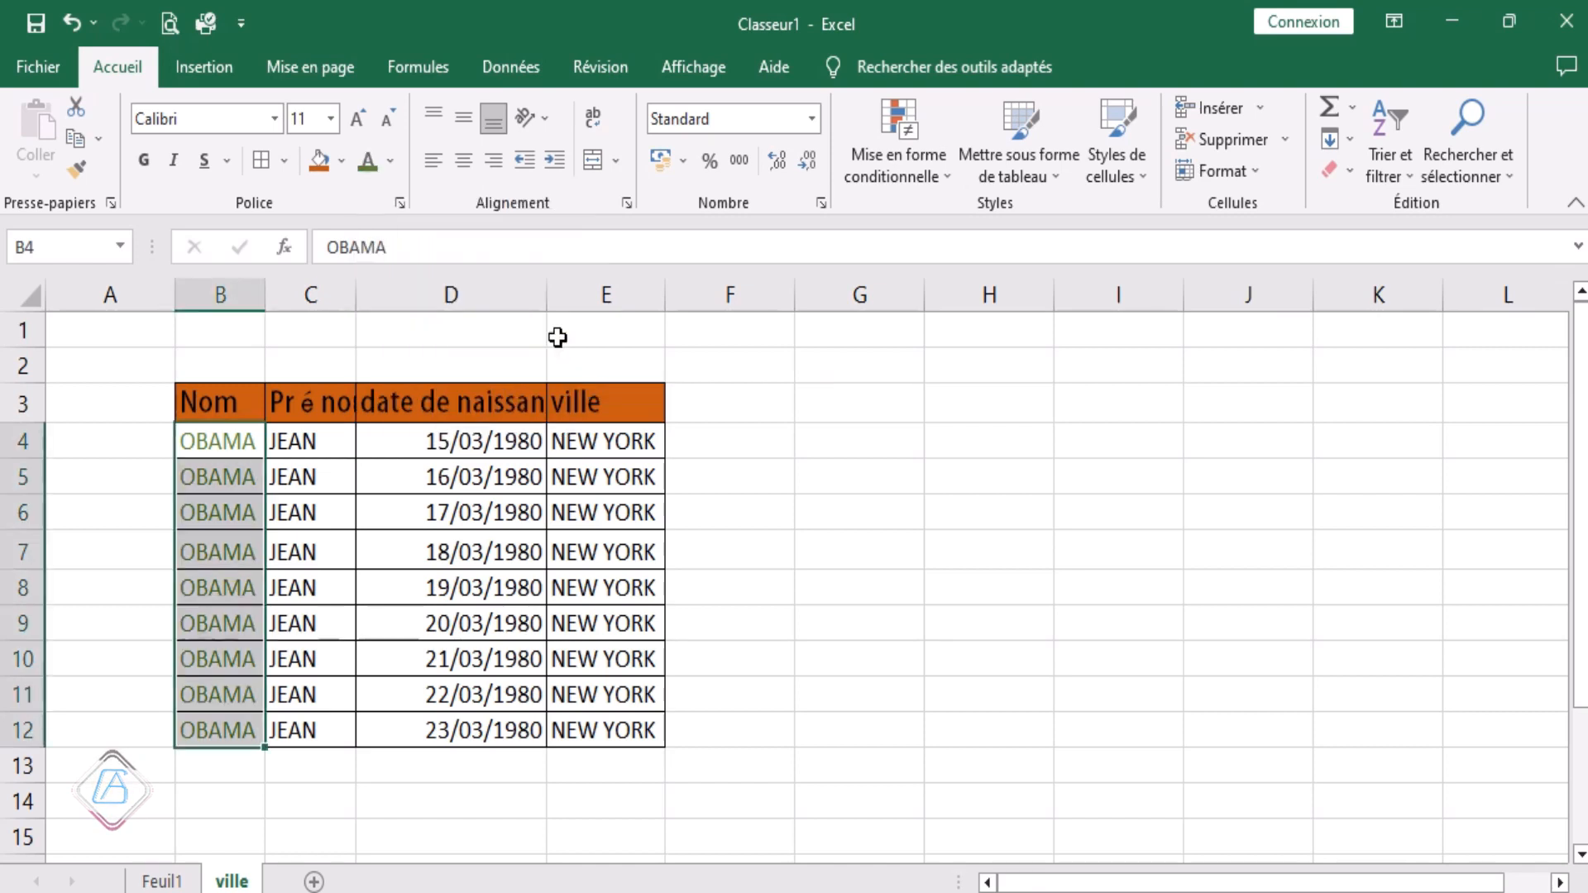
left_click(365, 563)
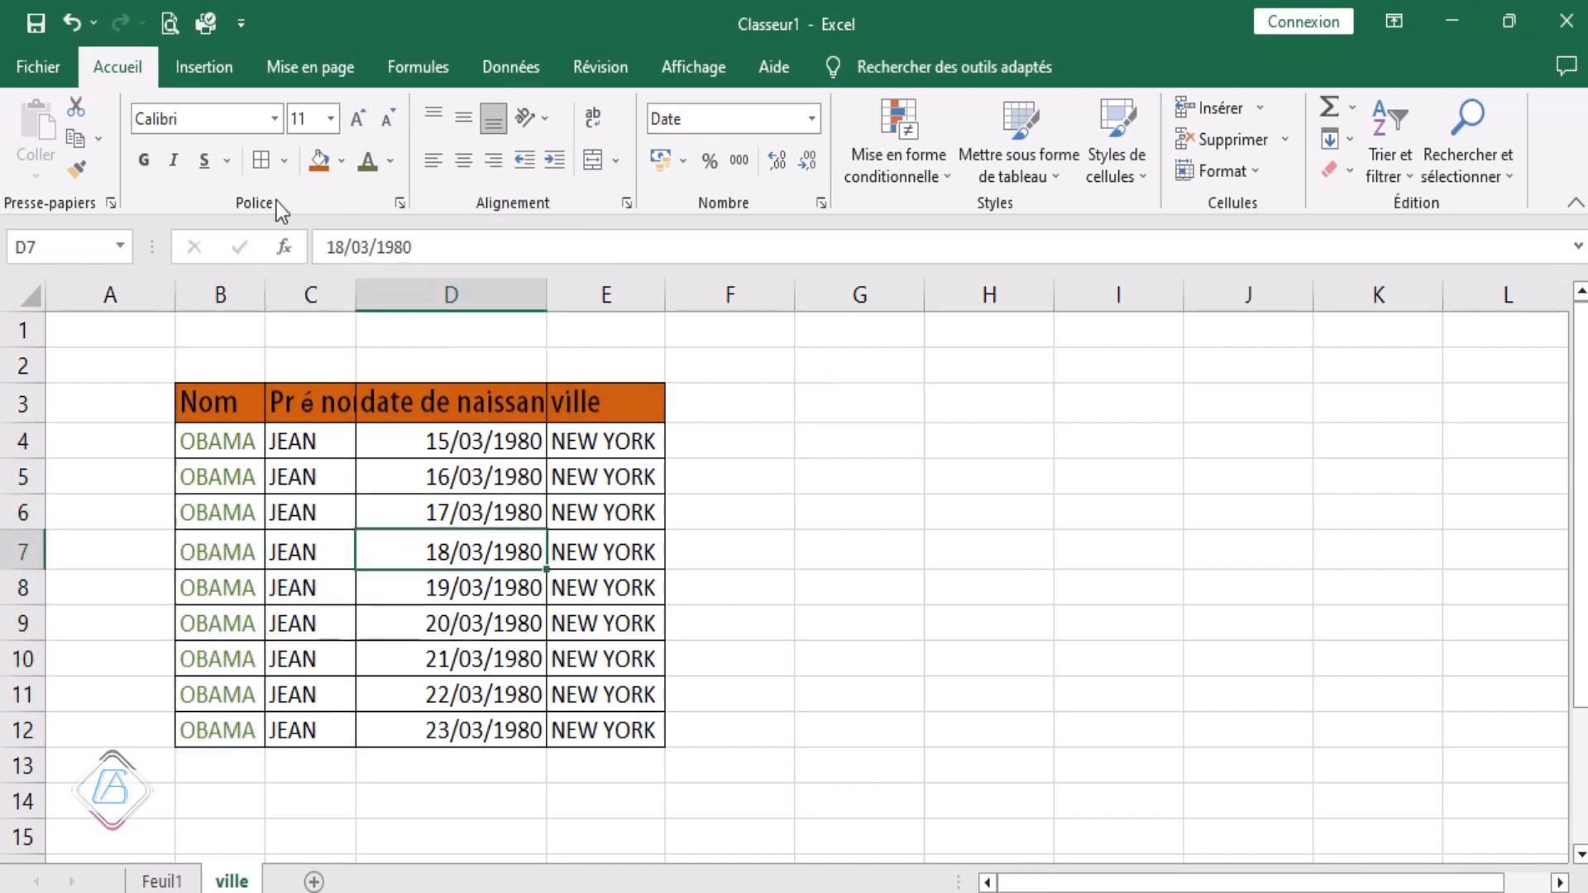
Step: AutoFit the widths of columns B to E to their contents
left_click_drag(202, 402, 576, 403)
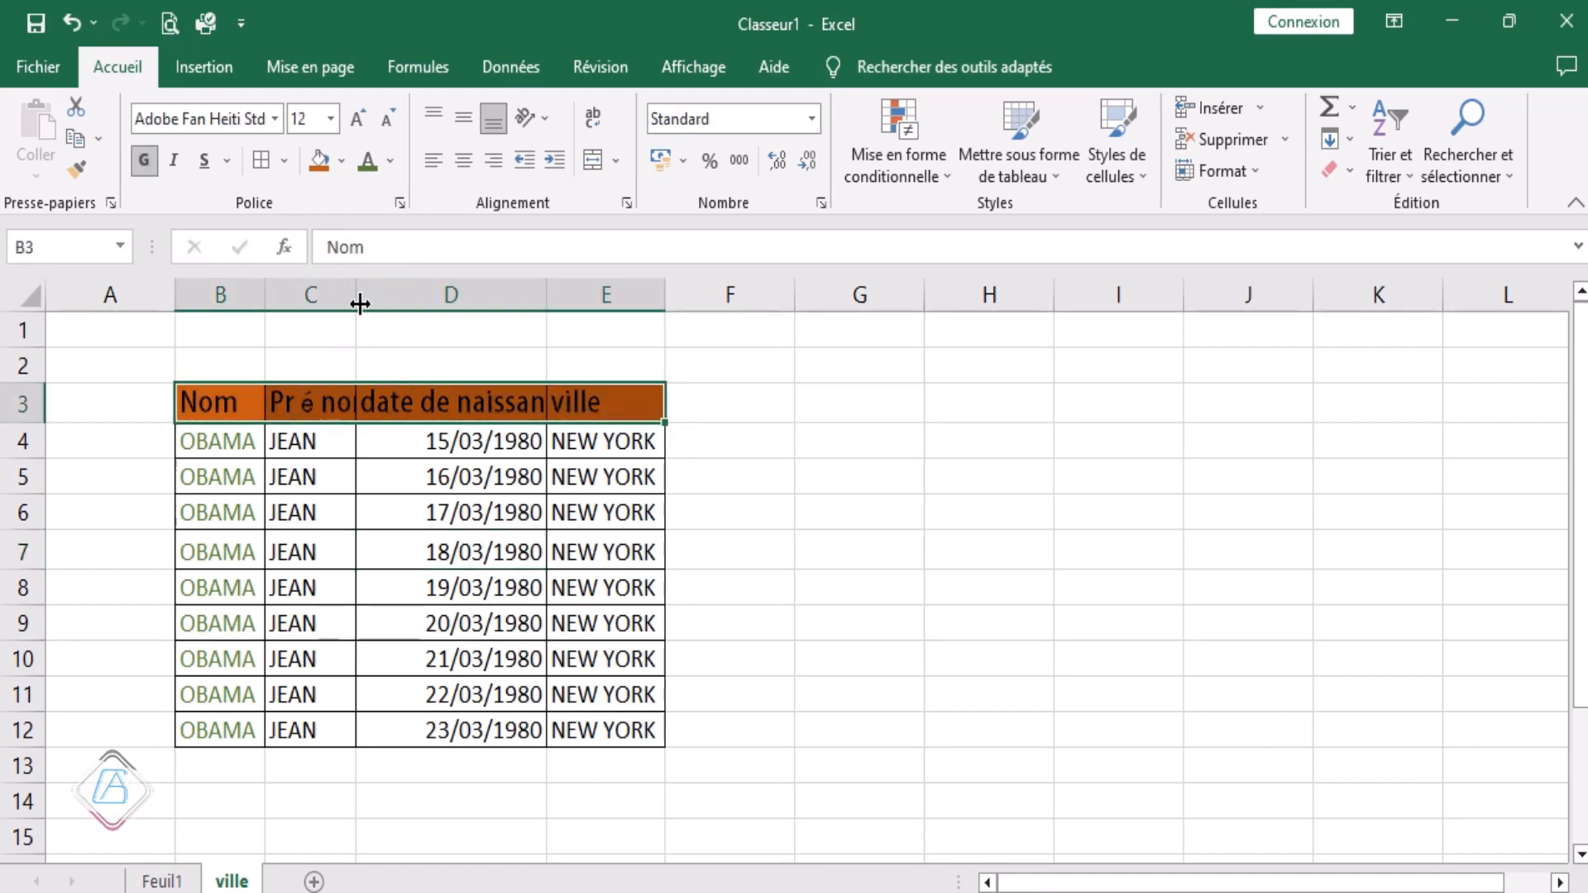
left_click_drag(220, 291, 579, 300)
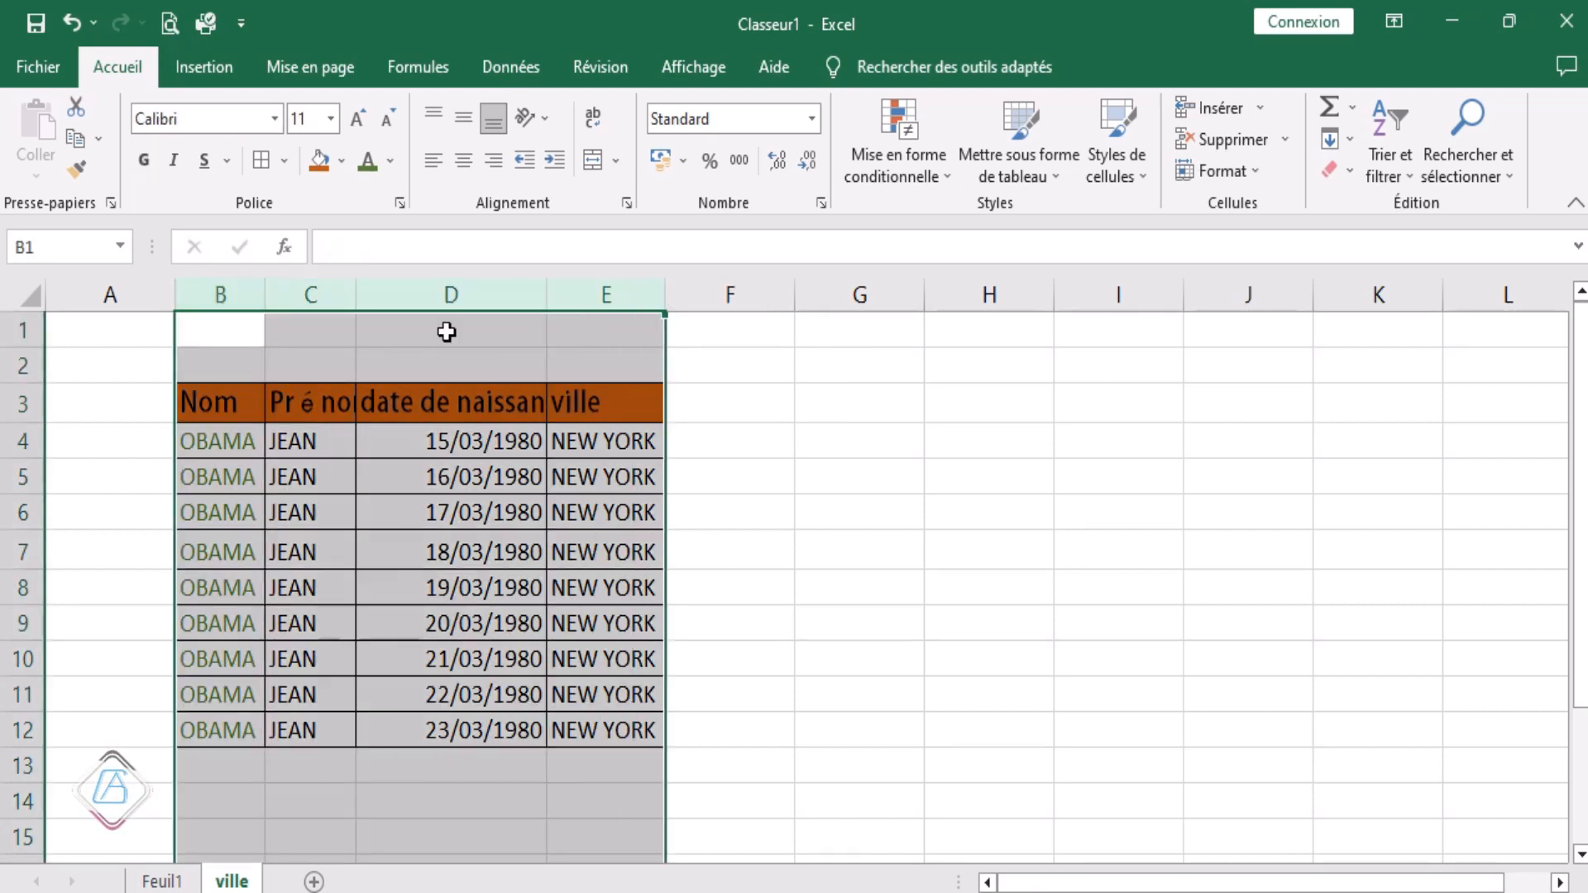
double_click(357, 295)
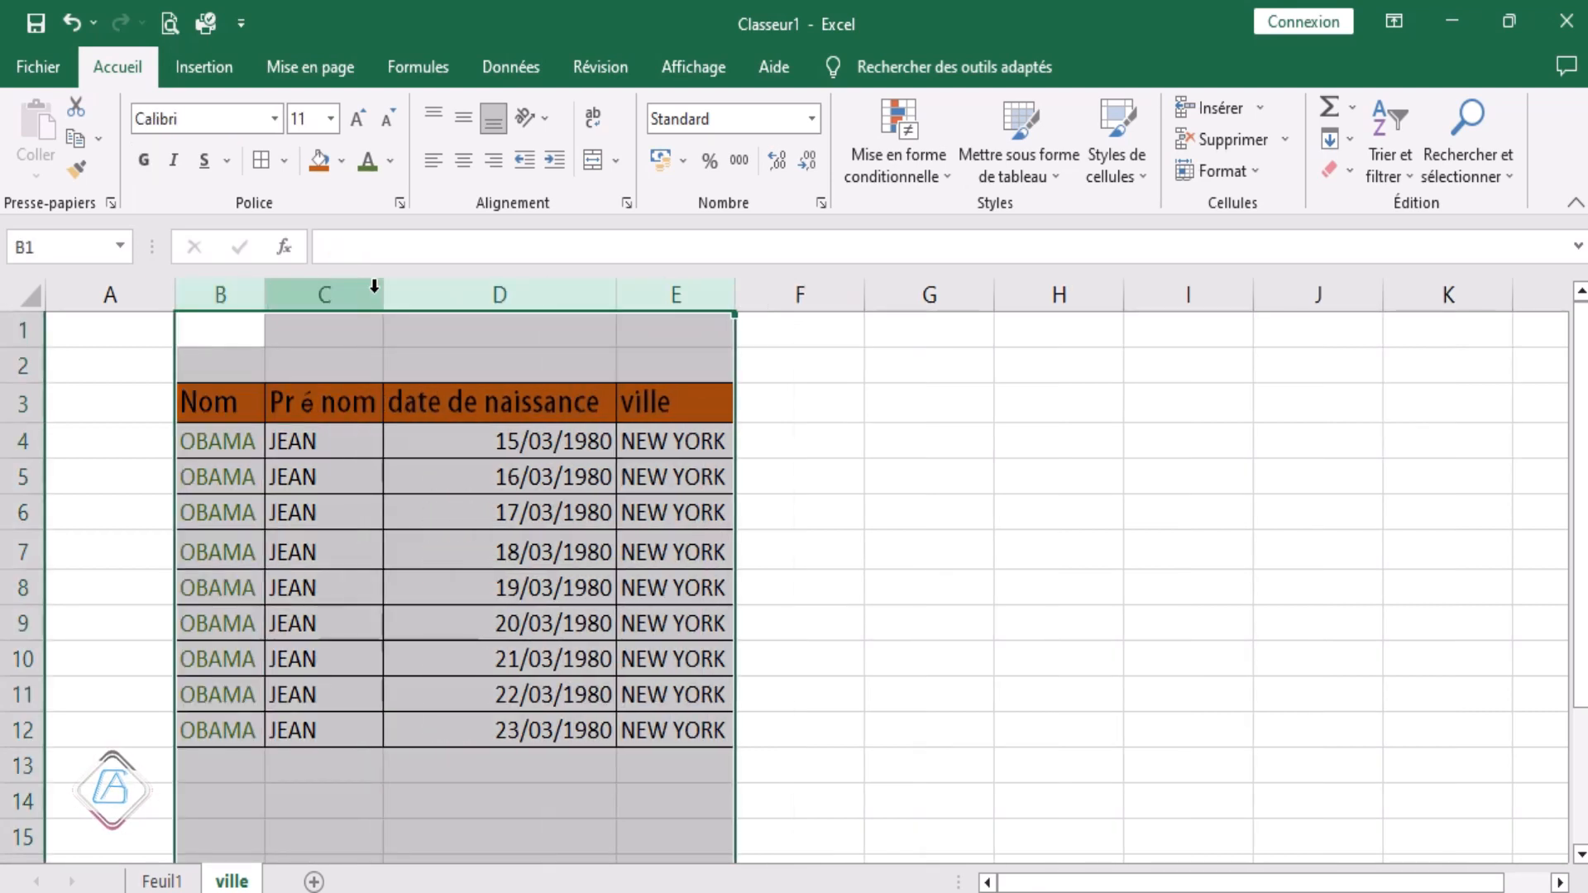
left_click(320, 440)
Step: Make header row 3 about three times taller and centre the text of B3:E3 vertically, after trying top alignment
left_click_drag(219, 403, 685, 397)
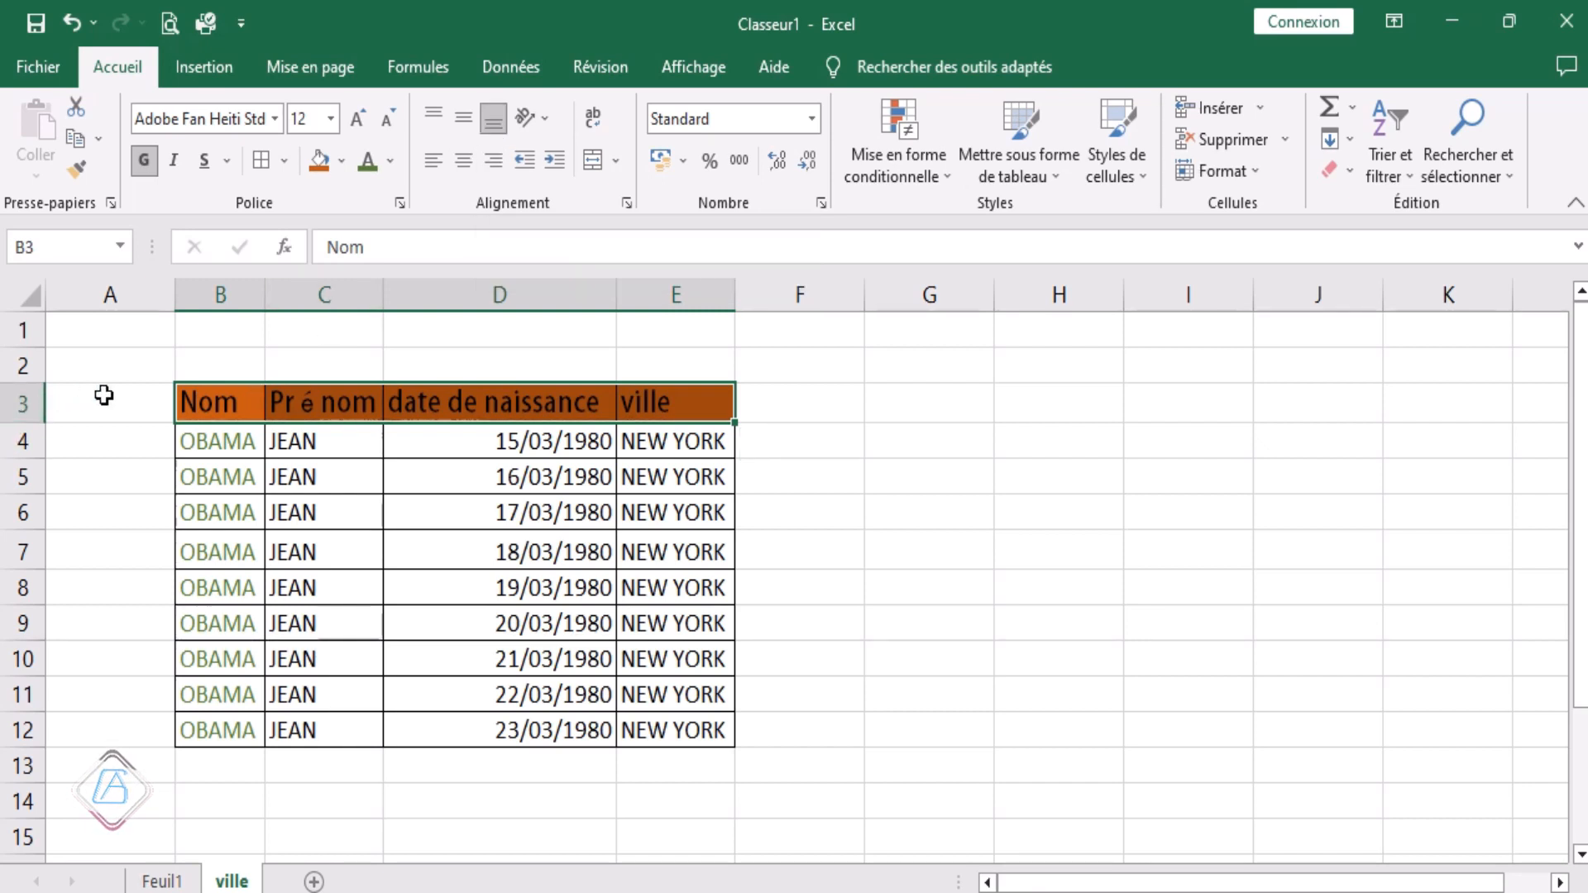
left_click_drag(33, 422, 30, 489)
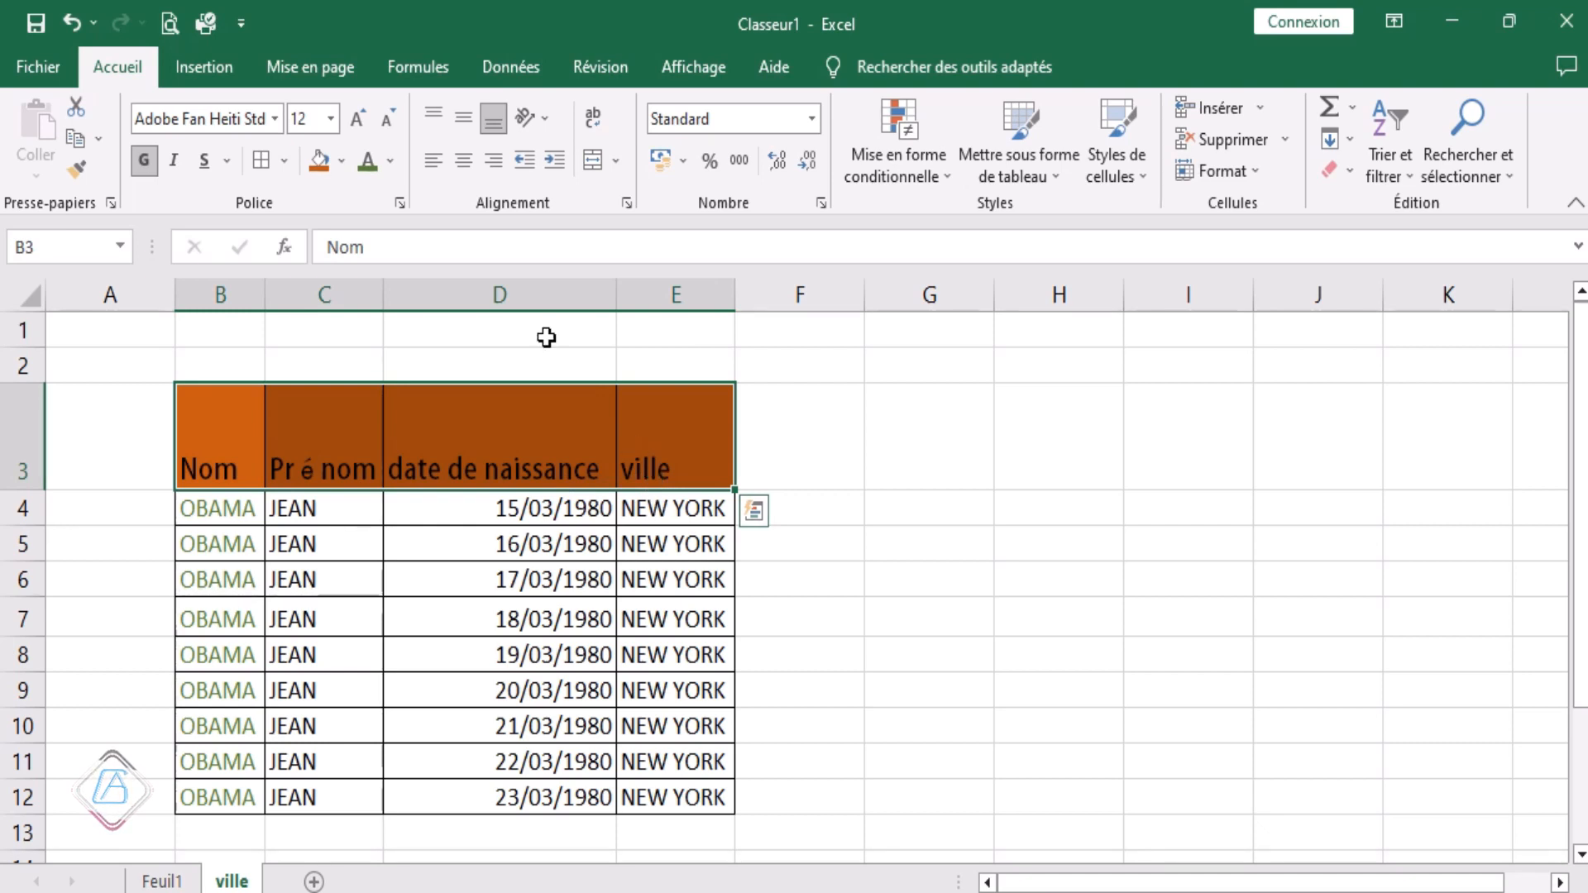
left_click(471, 114)
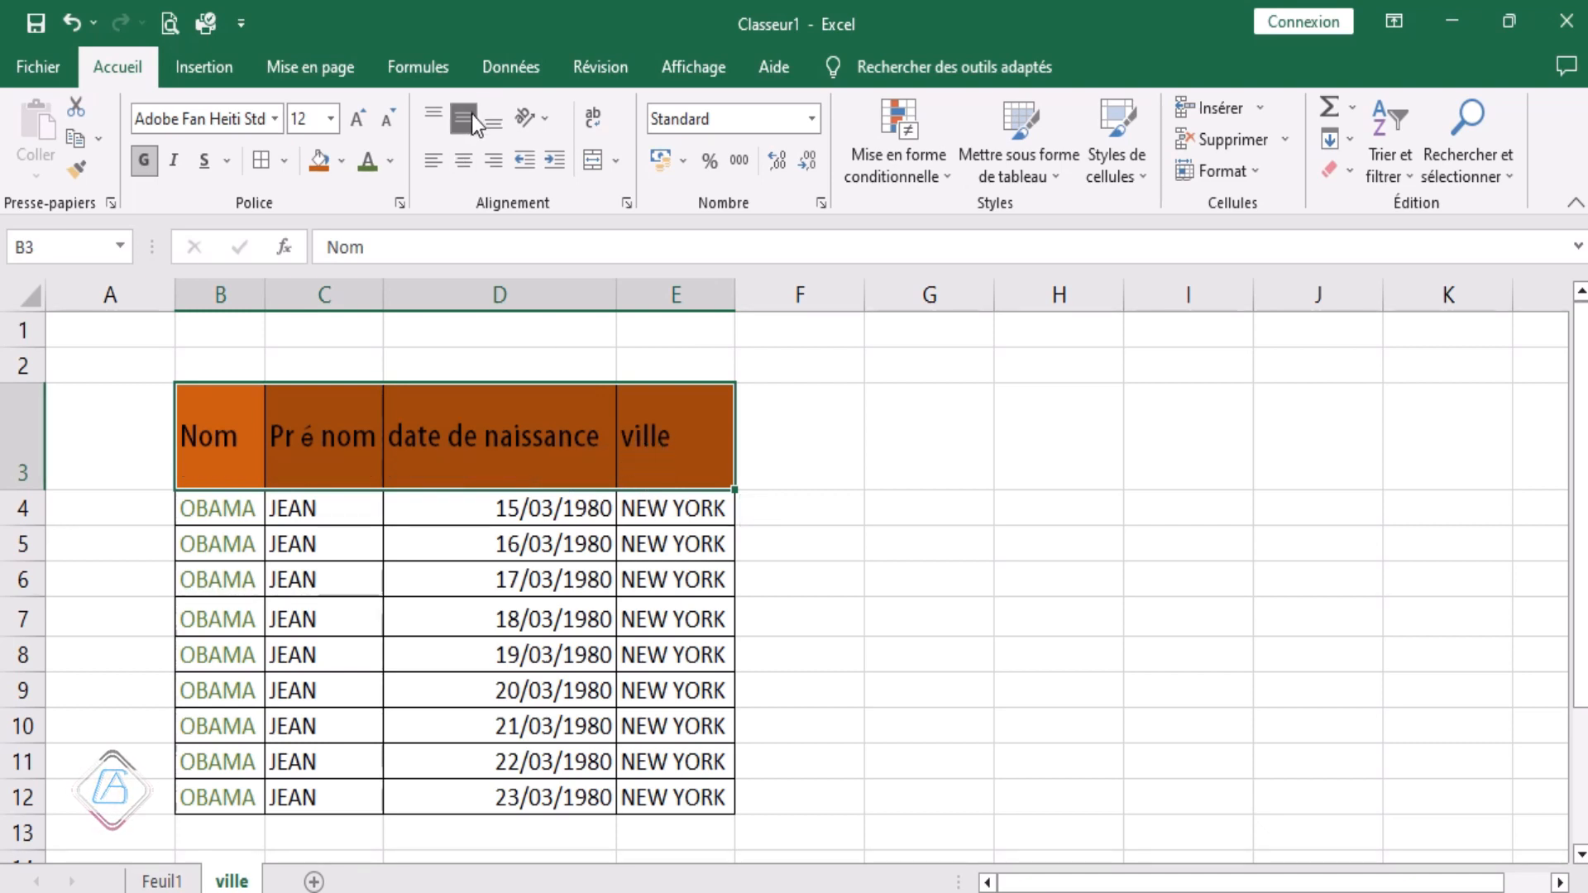
left_click(435, 113)
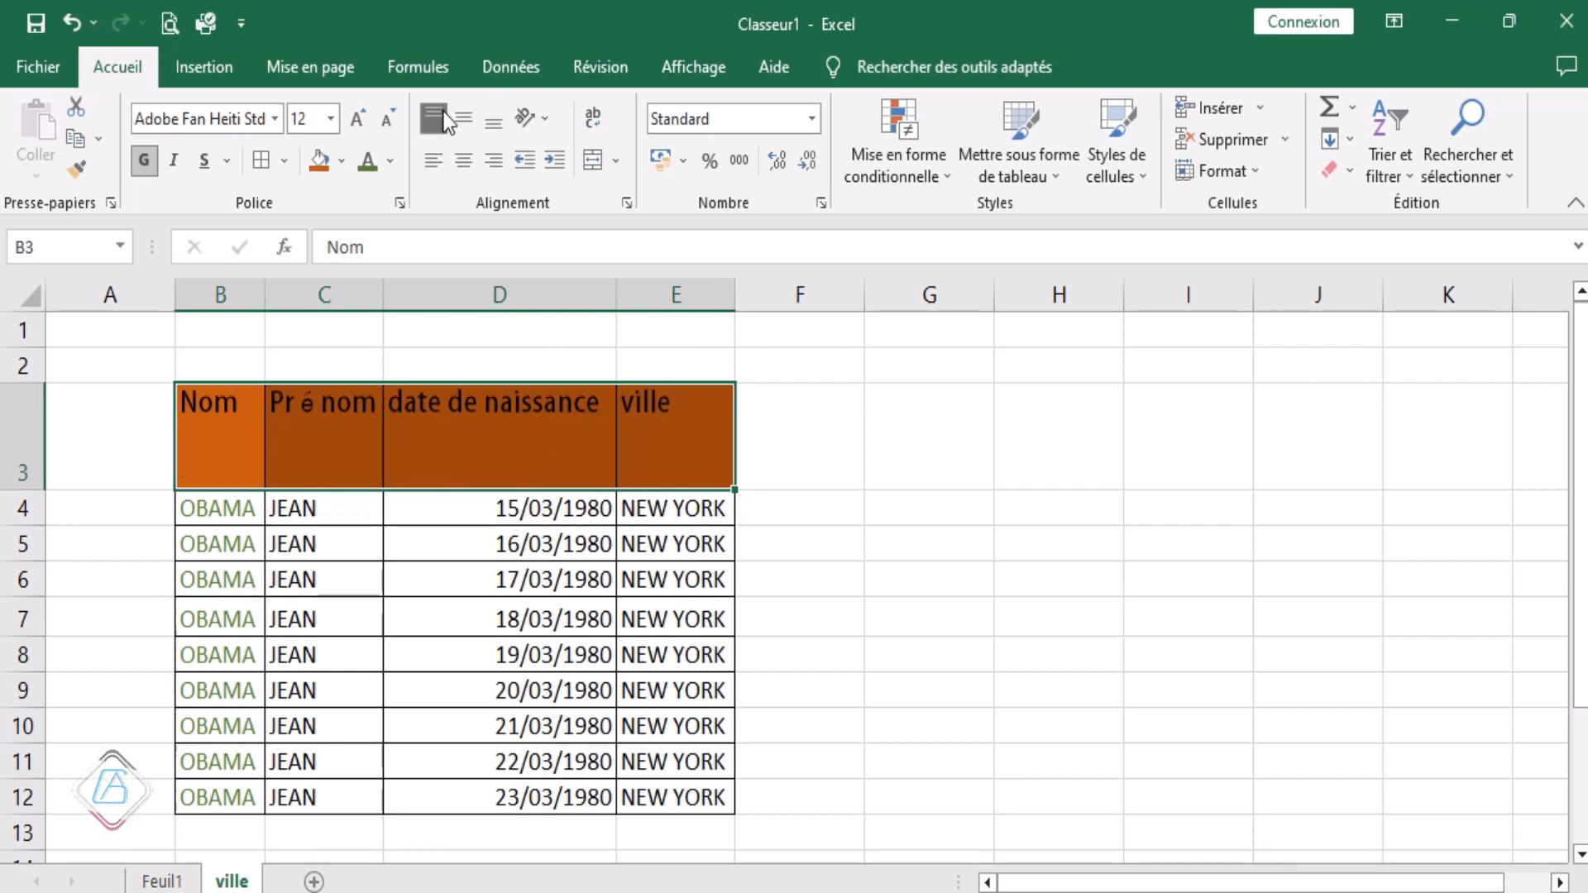
left_click(468, 114)
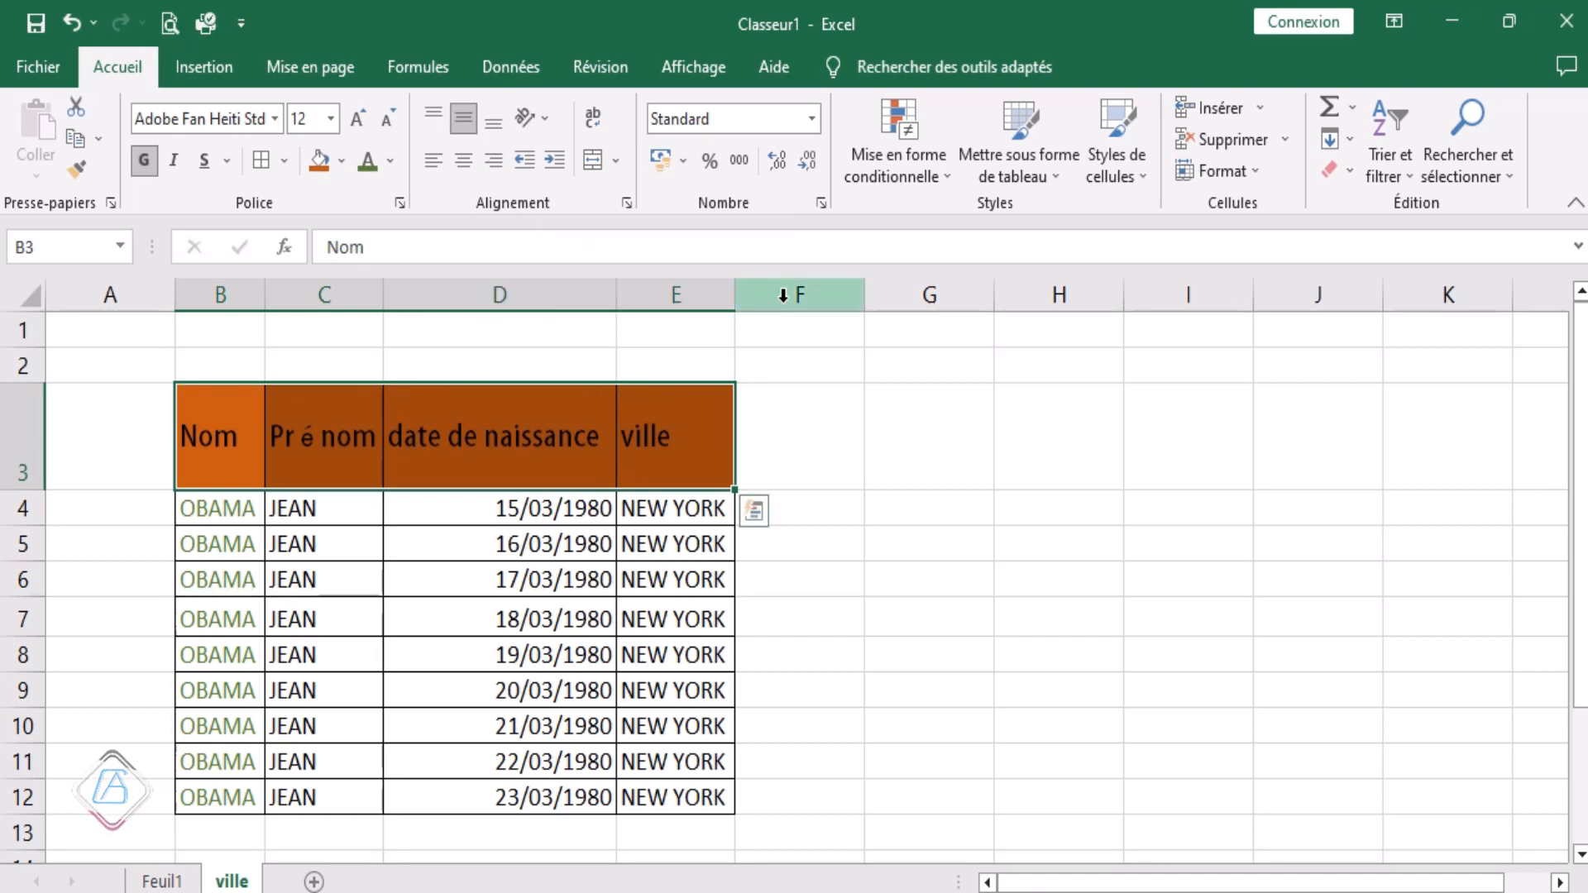
Step: Widen columns B to E together to one equal width, after undoing a trial widening of column E alone
left_click_drag(734, 295, 951, 299)
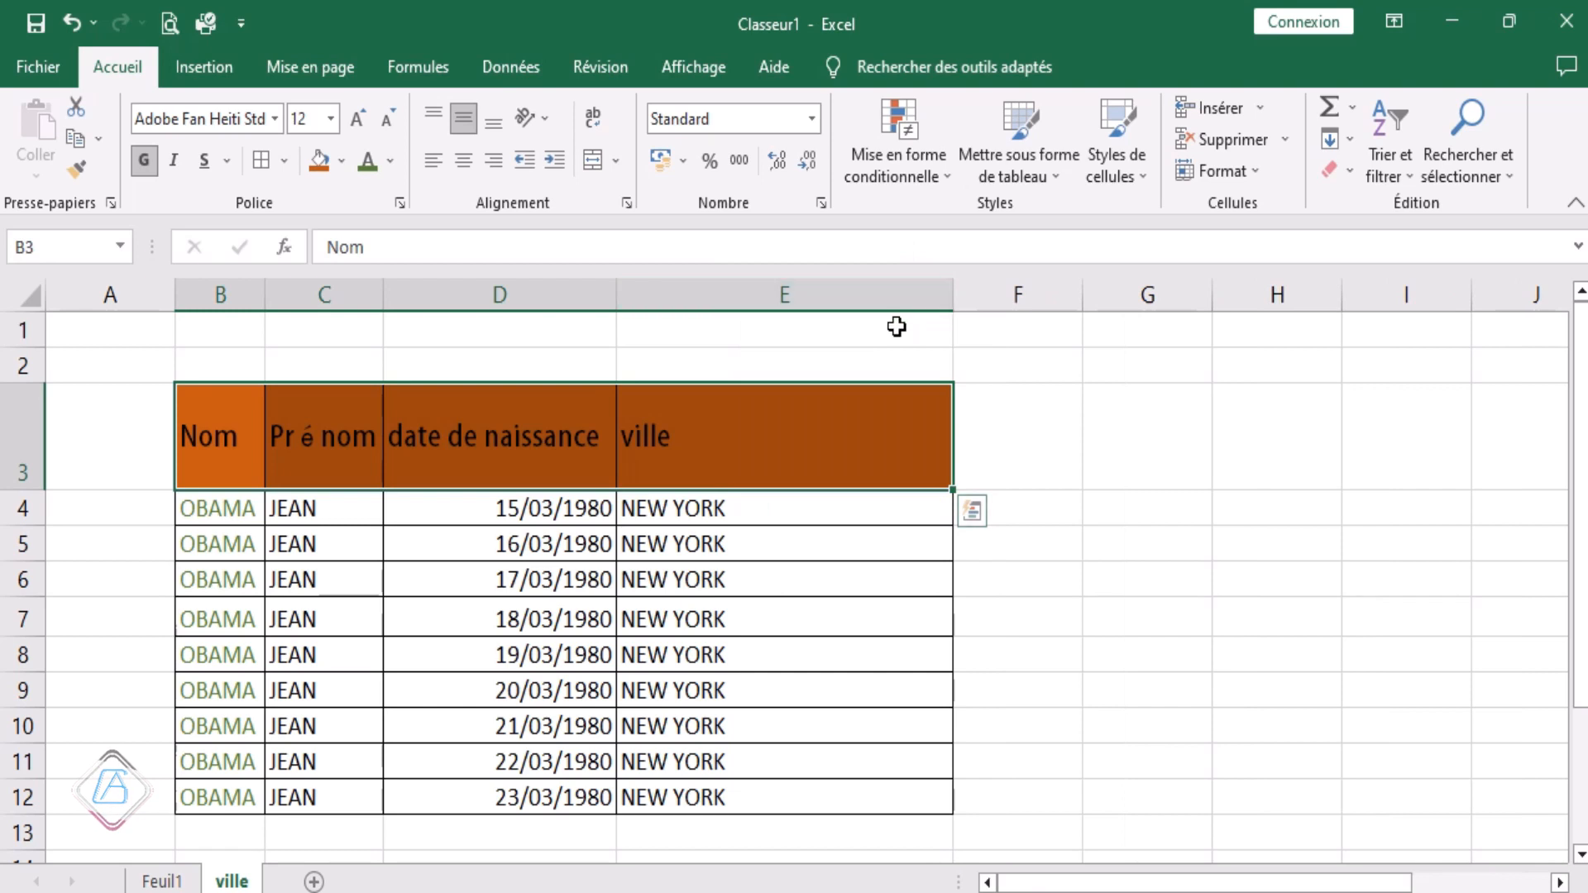
key("ctrl+z")
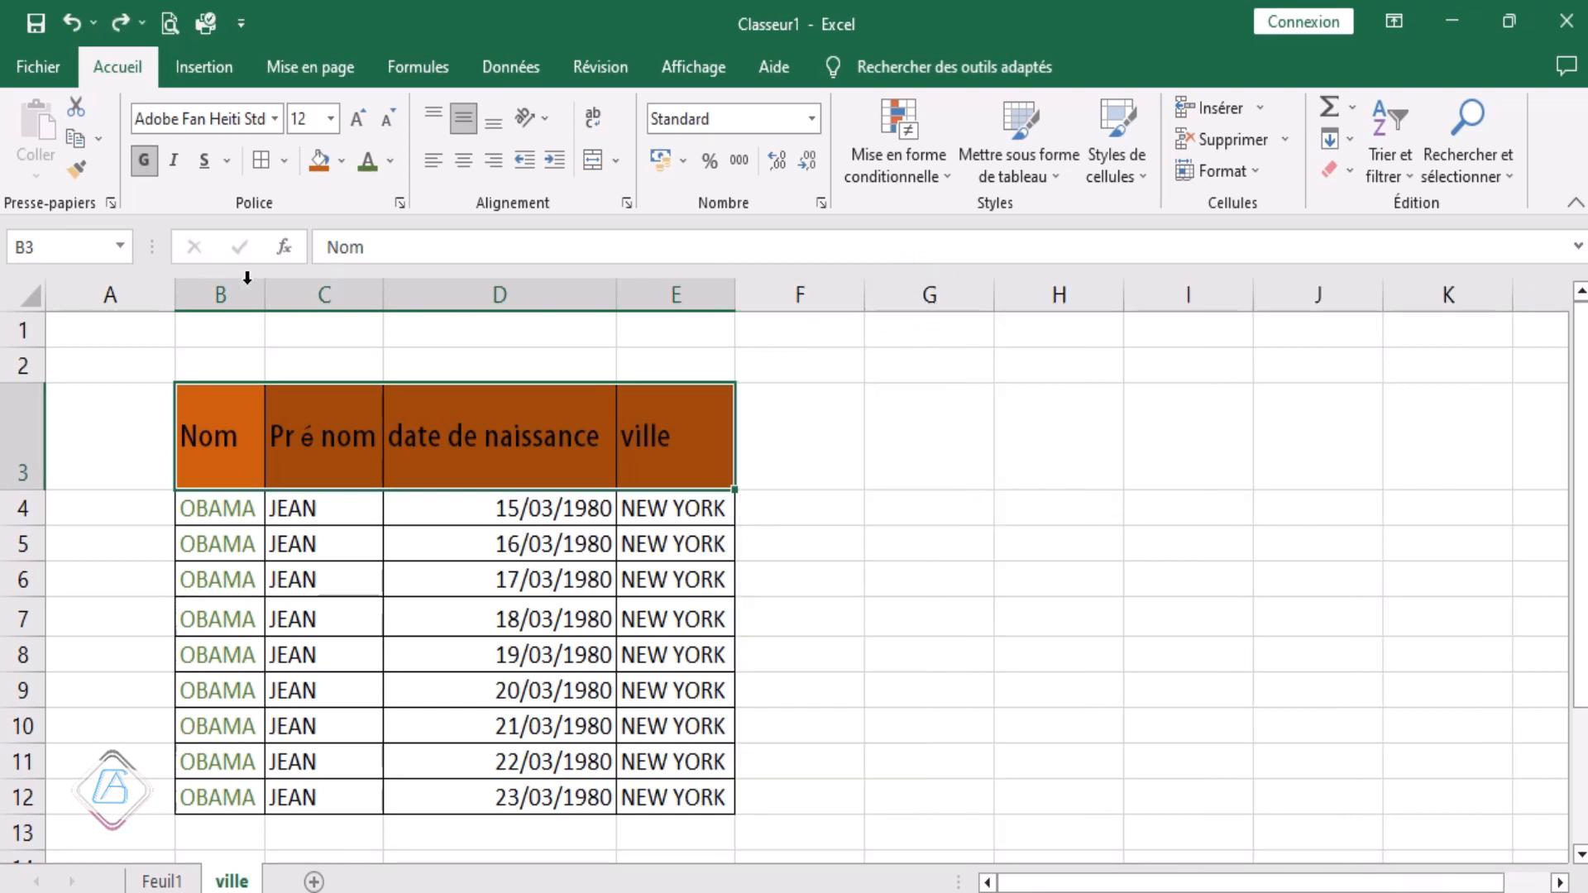
left_click_drag(240, 295, 868, 314)
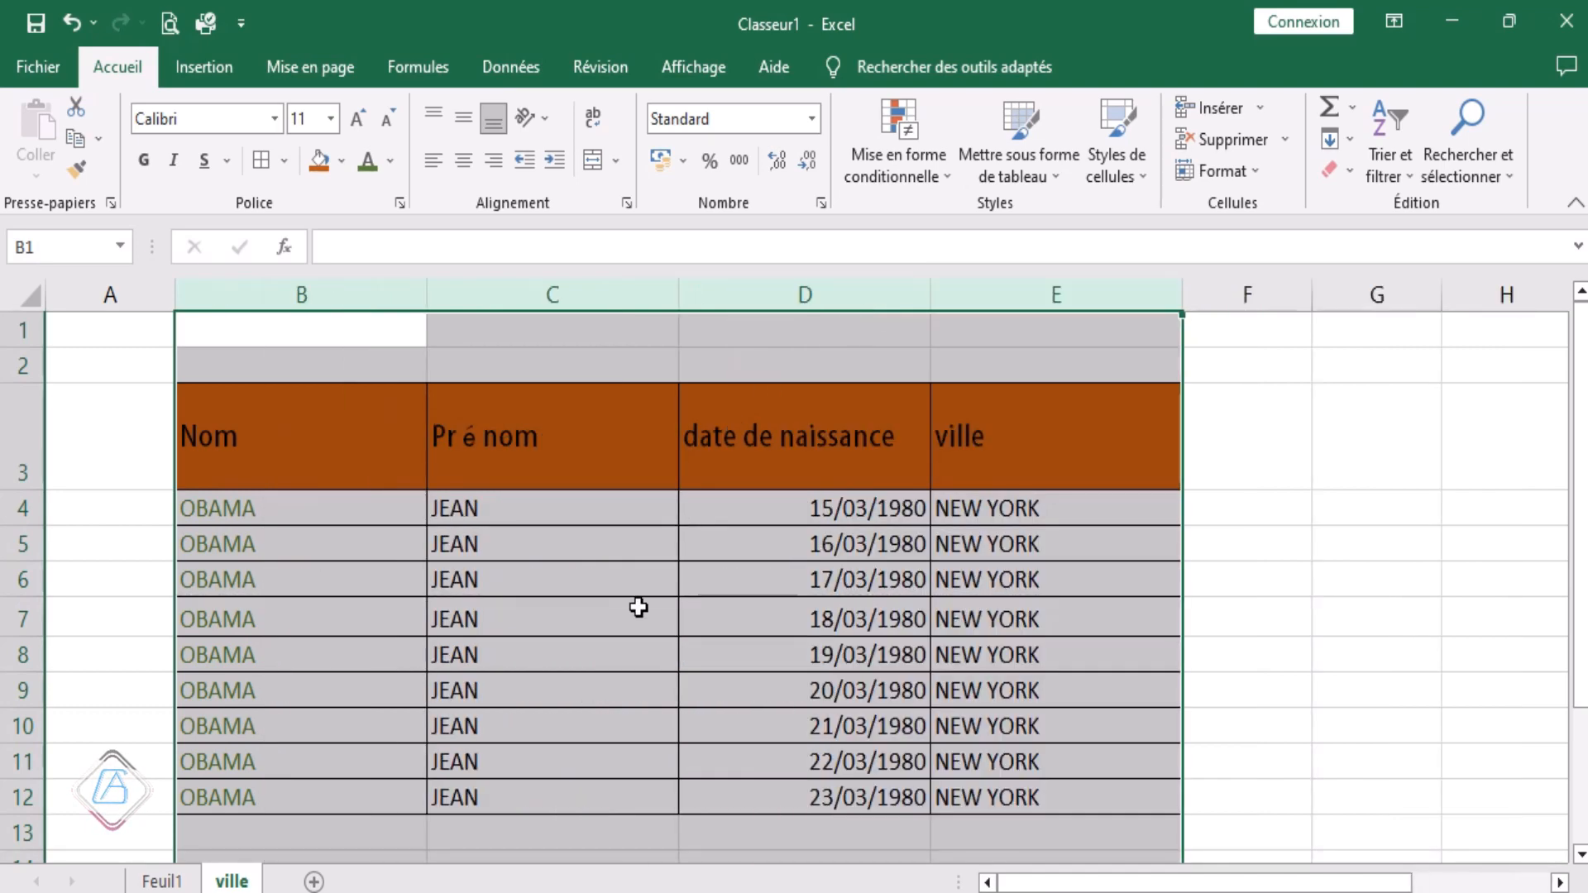
left_click(1251, 574)
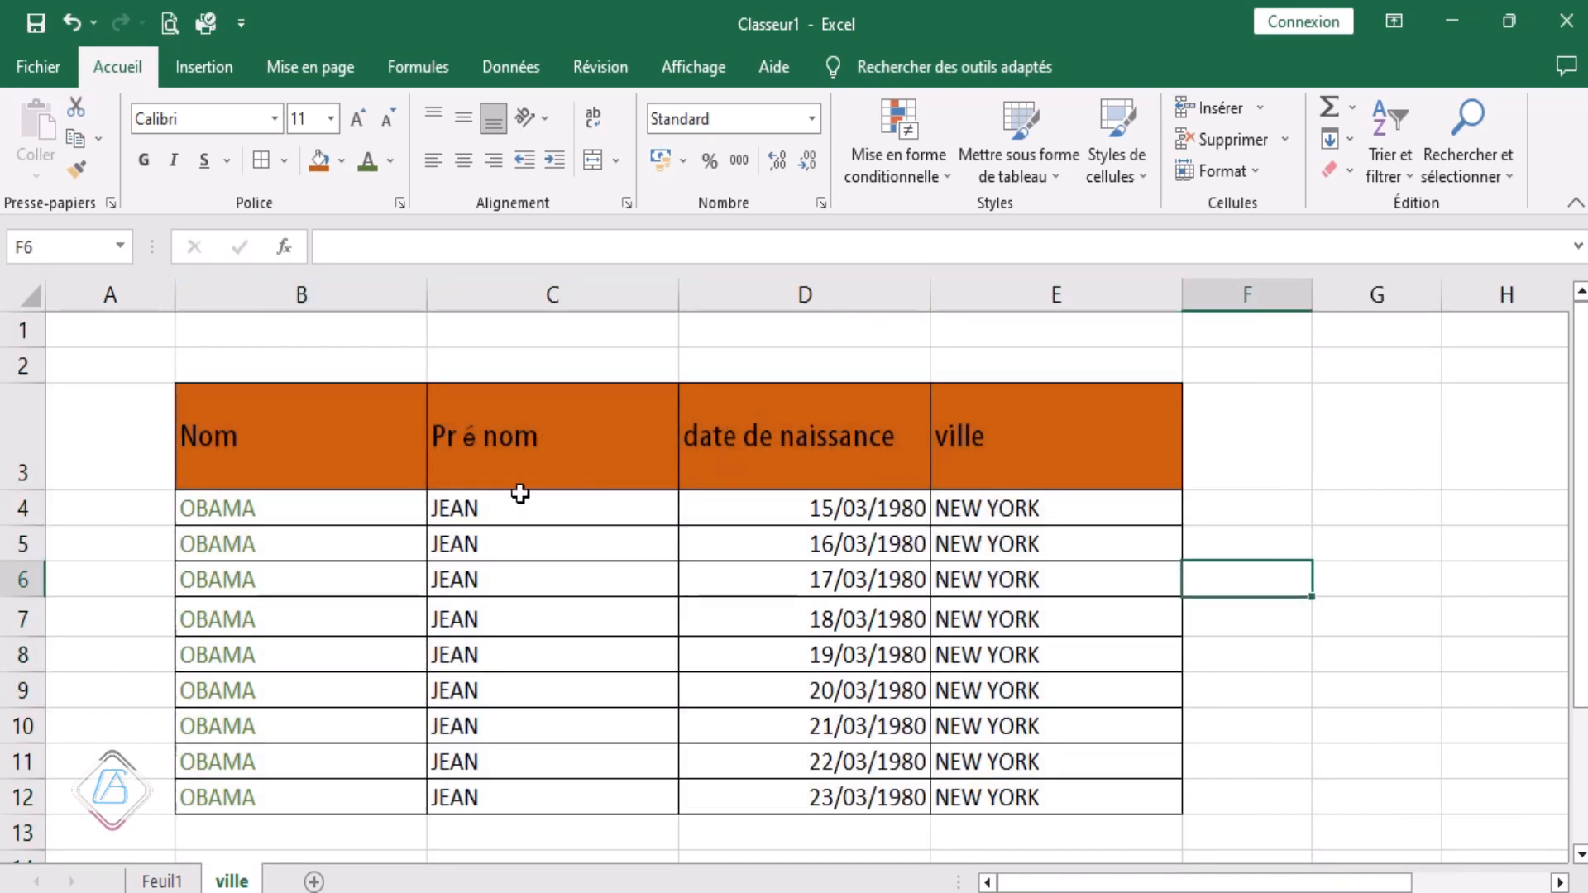
Step: Try different horizontal alignments on the header cells B3:E3 and settle on centred text
left_click(206, 446)
left_click_drag(505, 432, 1084, 433)
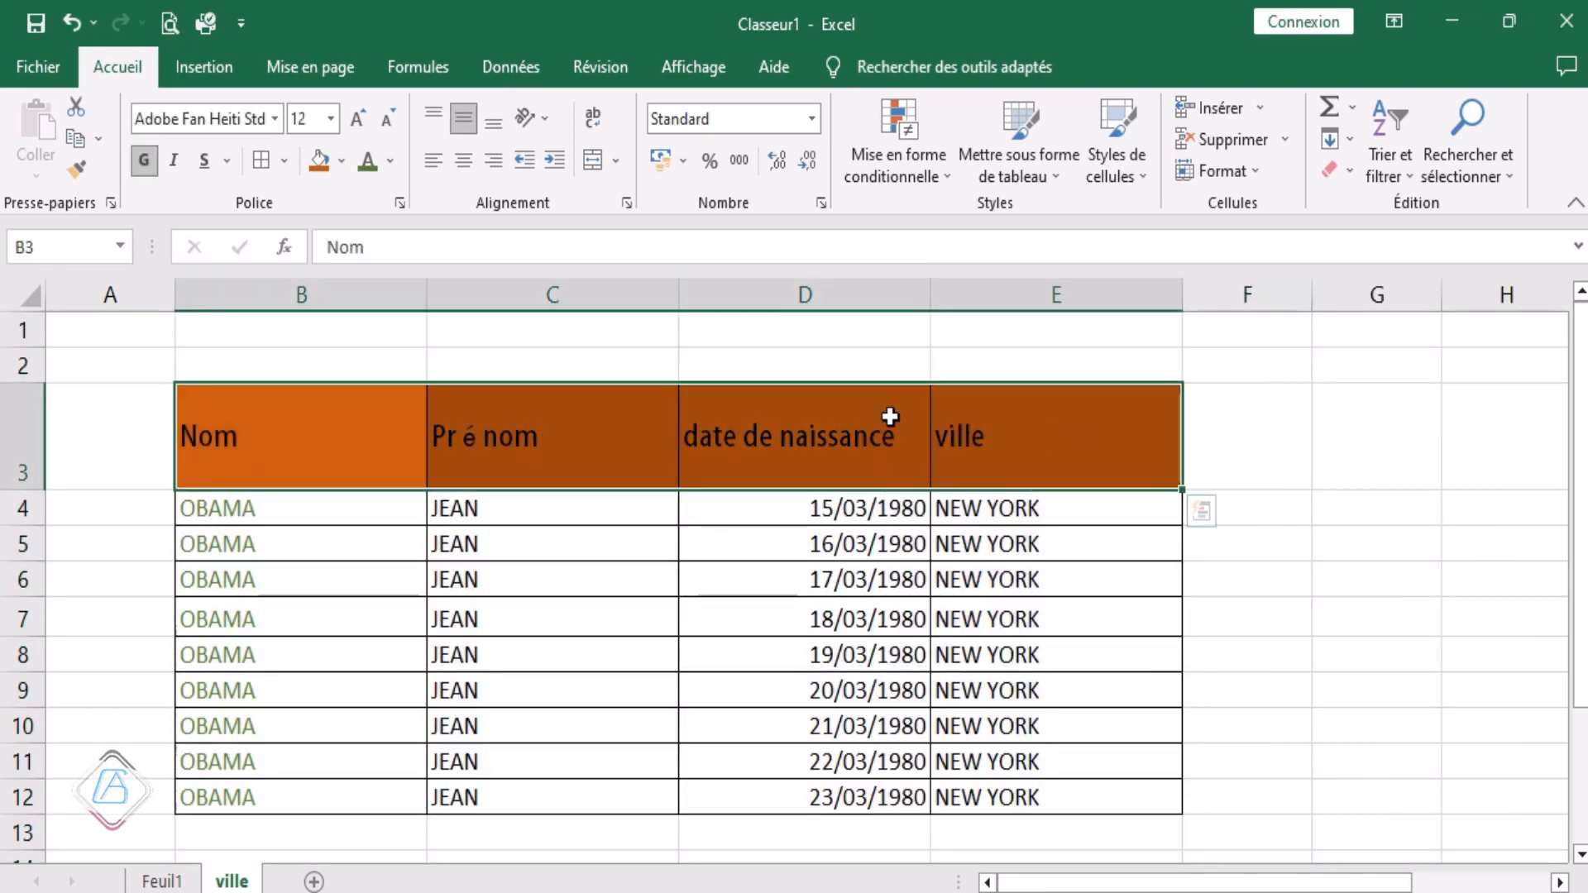
left_click(430, 158)
left_click(462, 163)
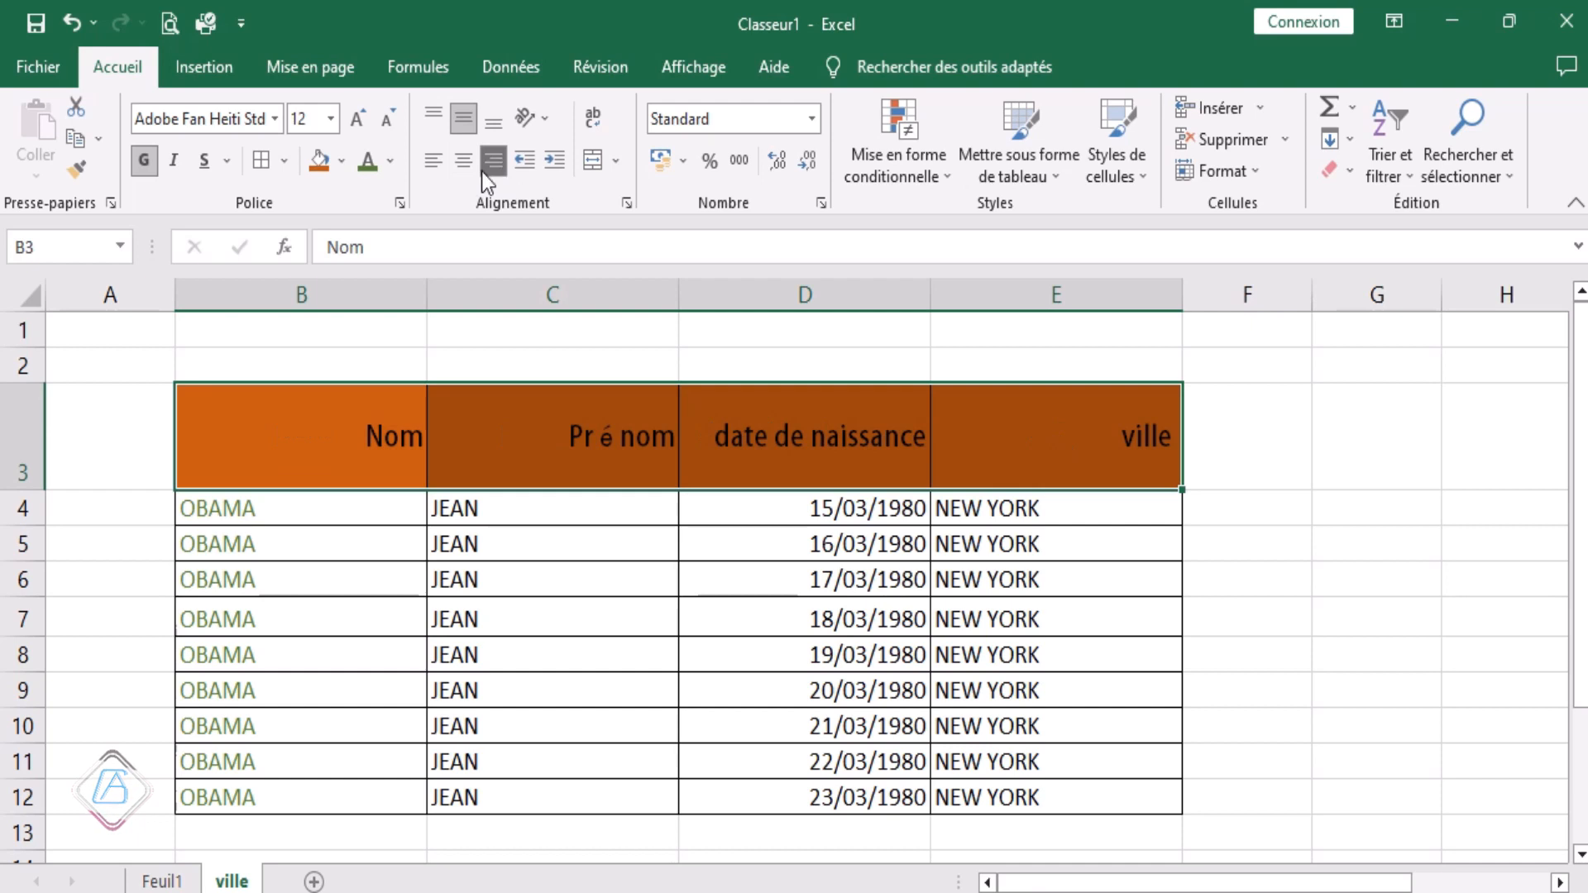
left_click(462, 160)
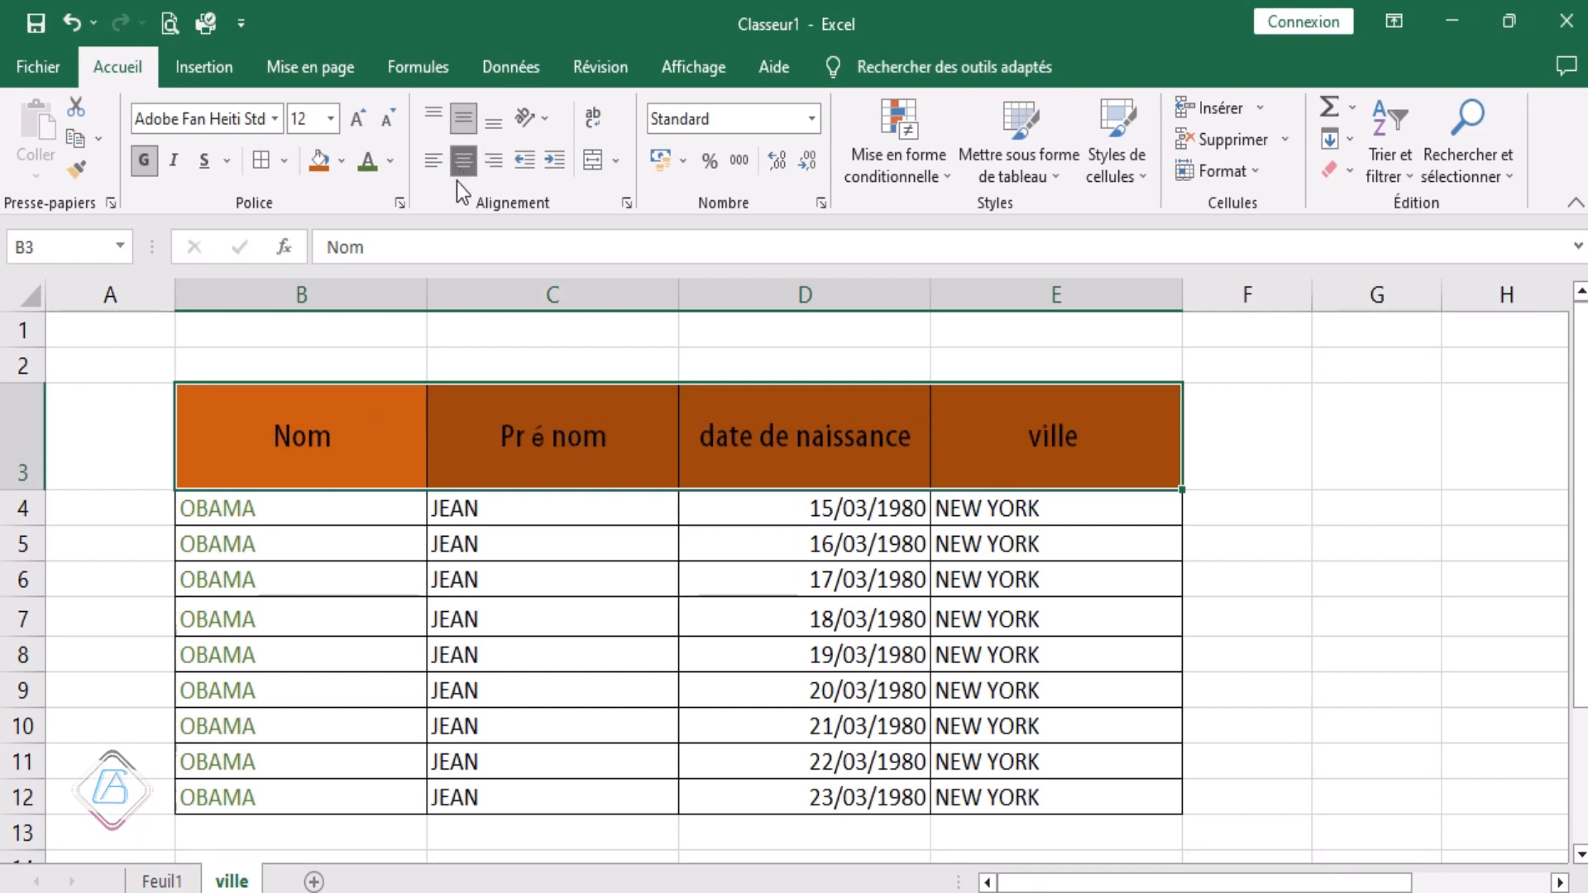
Step: Try the counterclockwise, clockwise and vertical text orientations on the header cells B3:E3
left_click(547, 116)
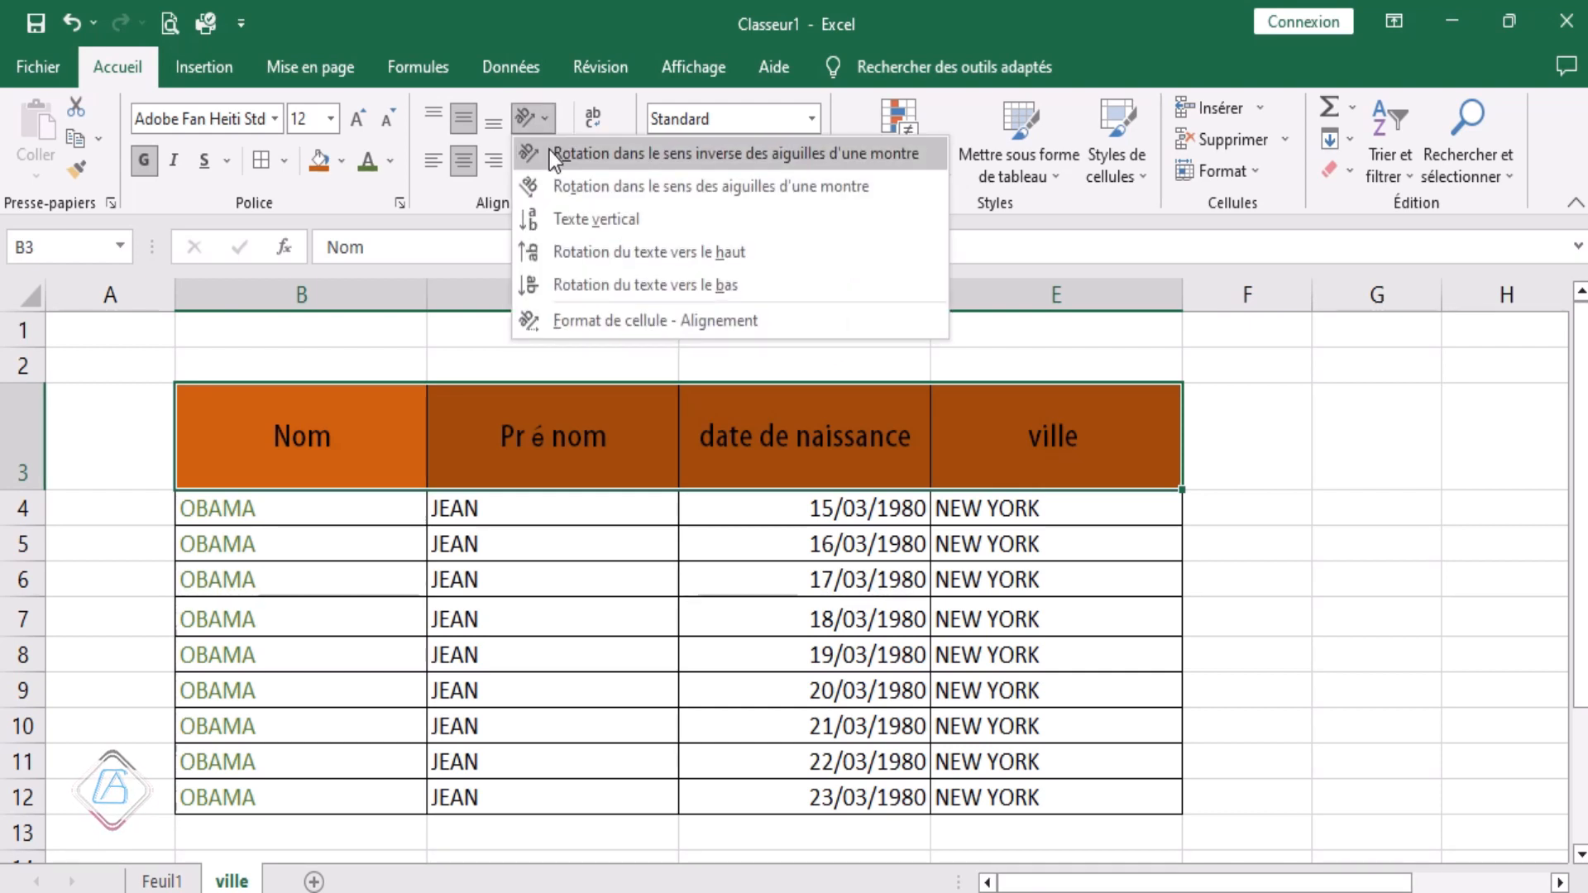
left_click(549, 151)
left_click(548, 116)
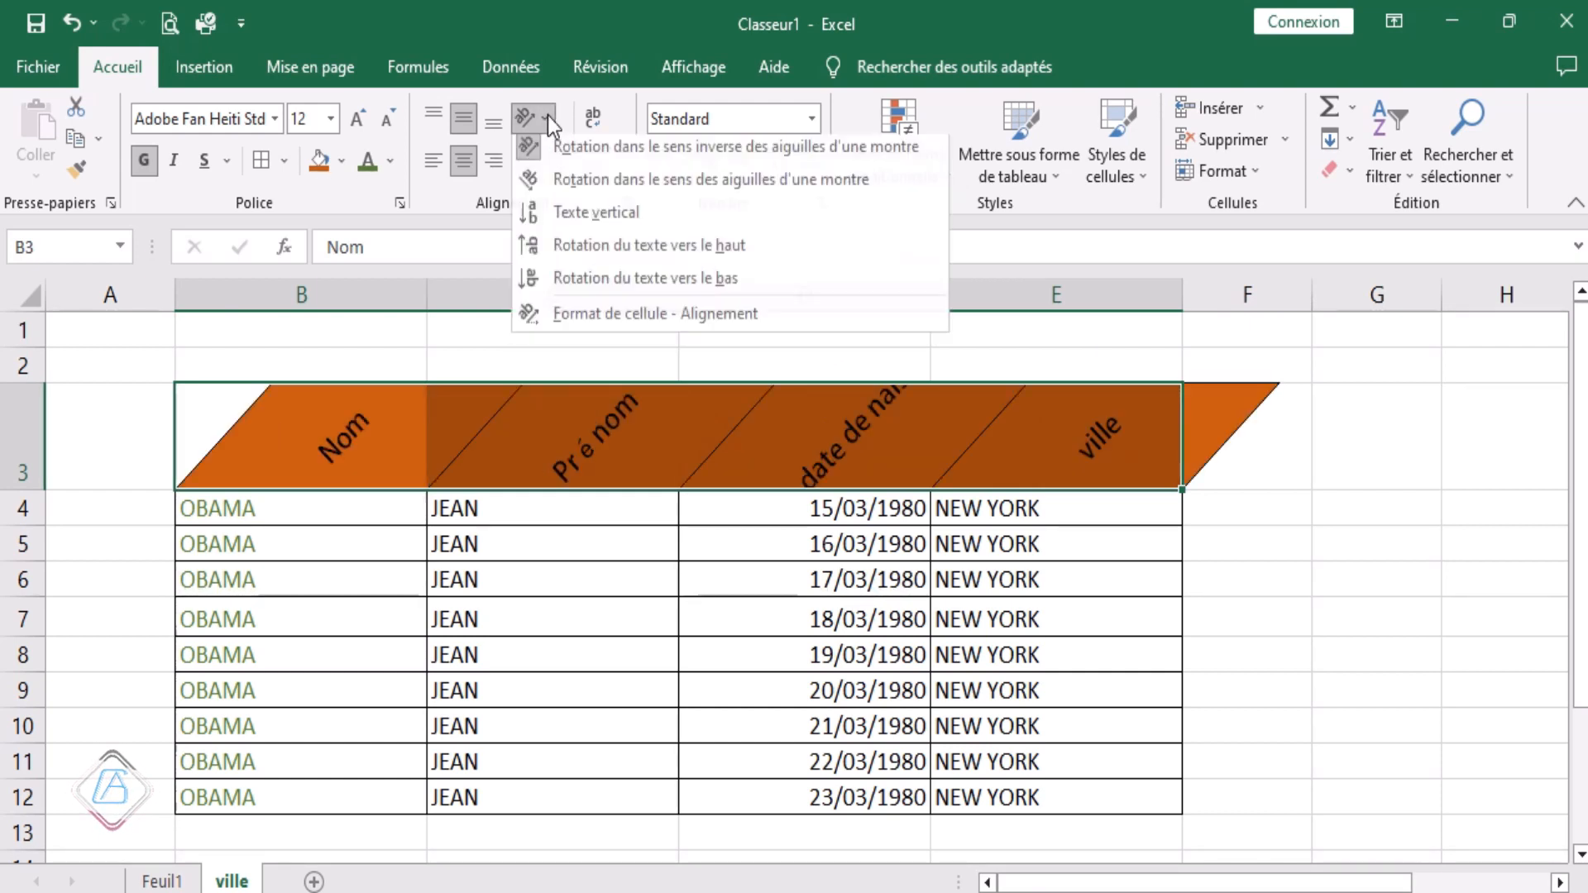
left_click(567, 187)
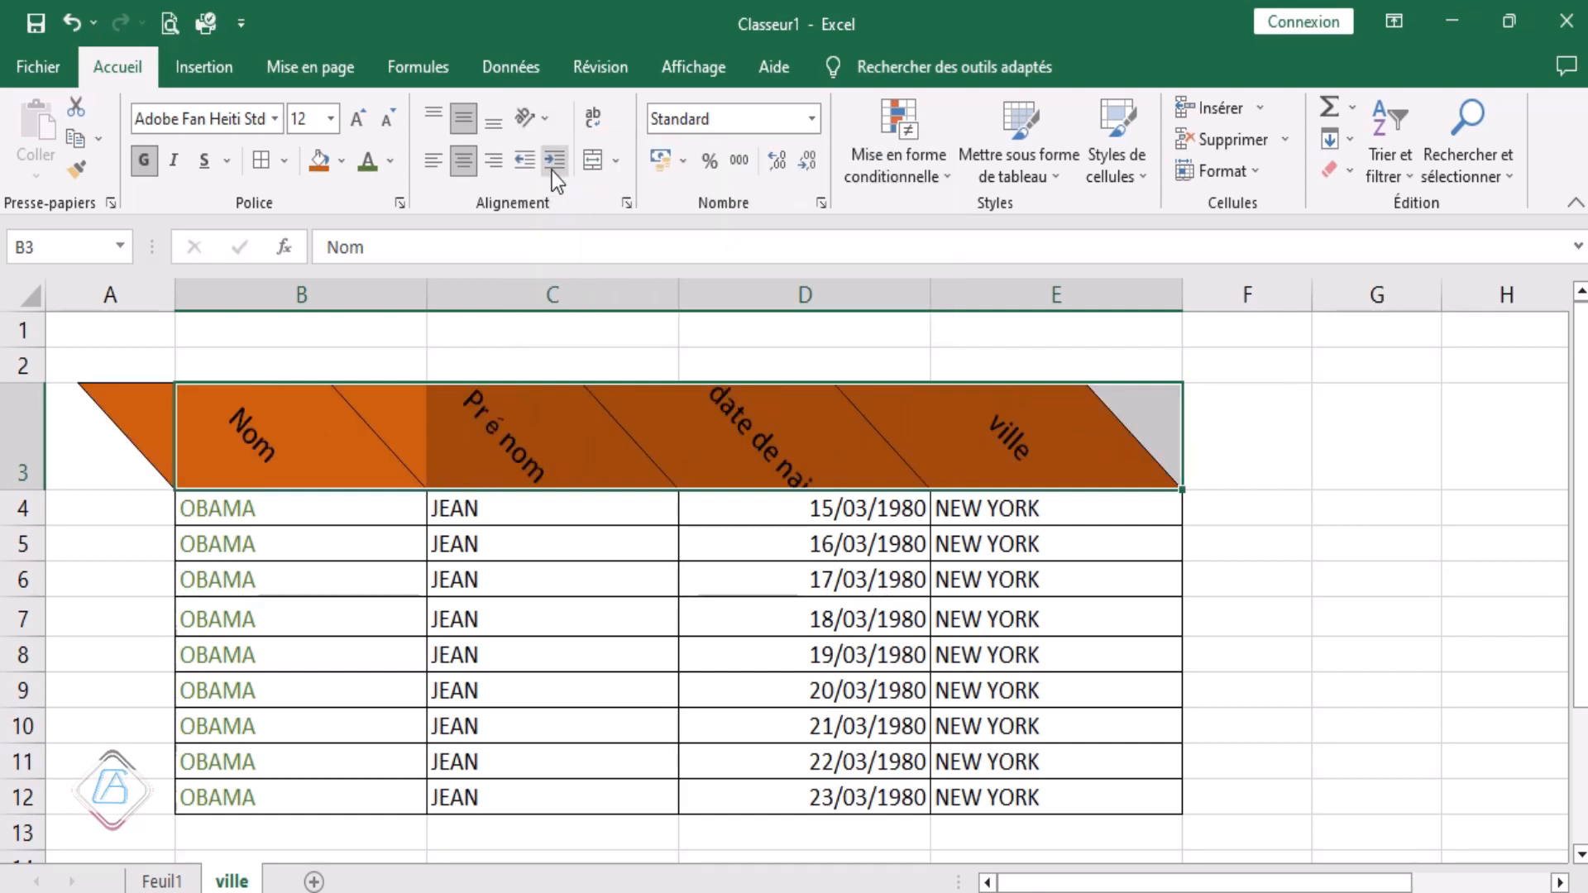
left_click(547, 117)
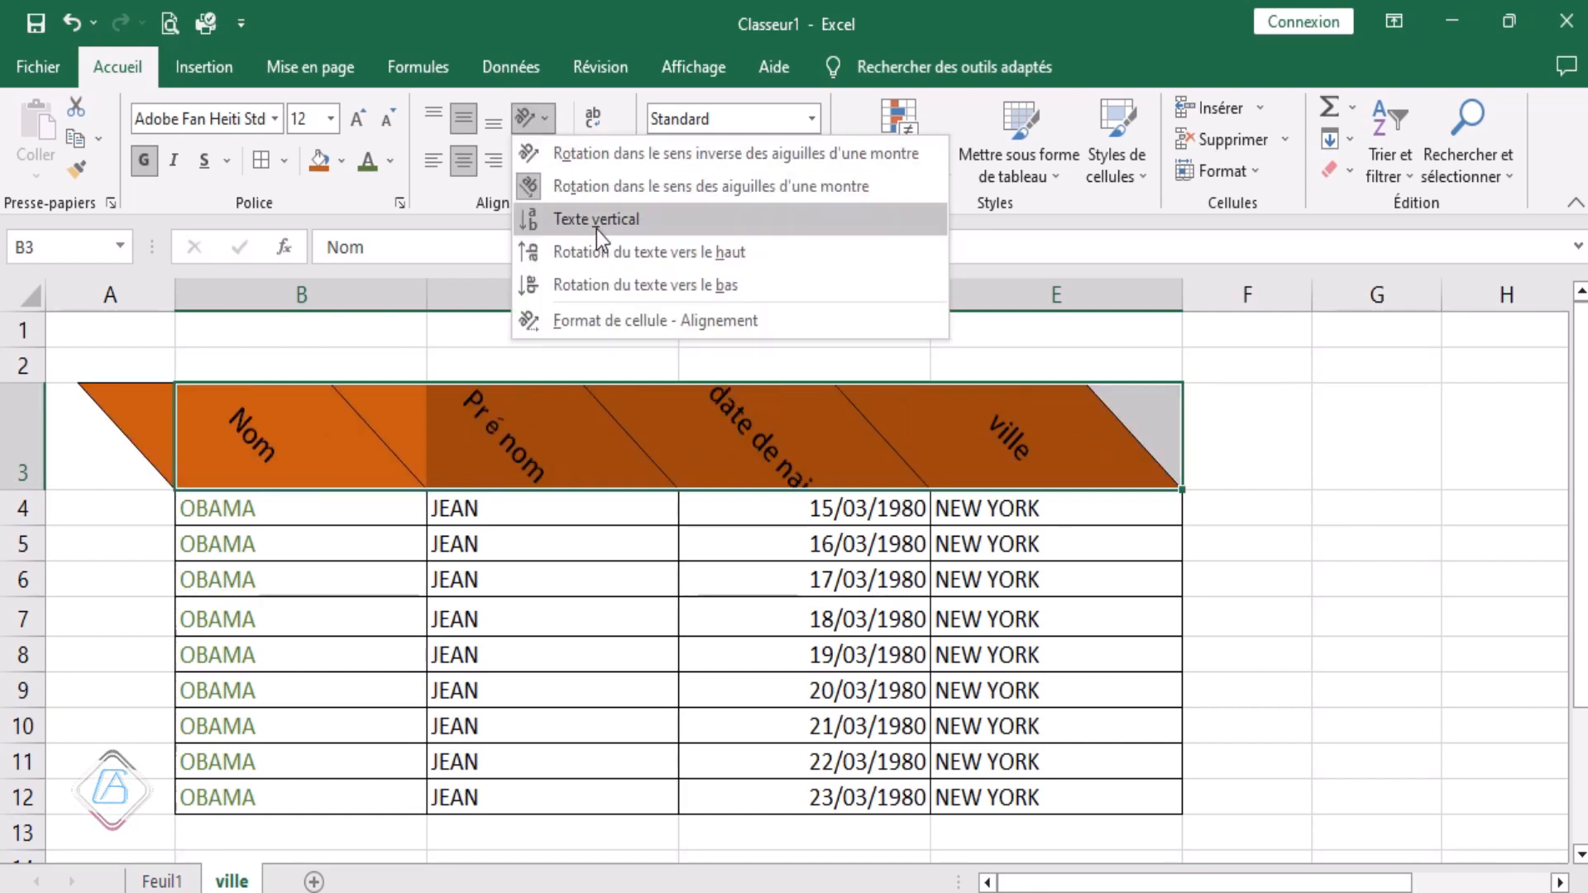
left_click(596, 217)
left_click(548, 117)
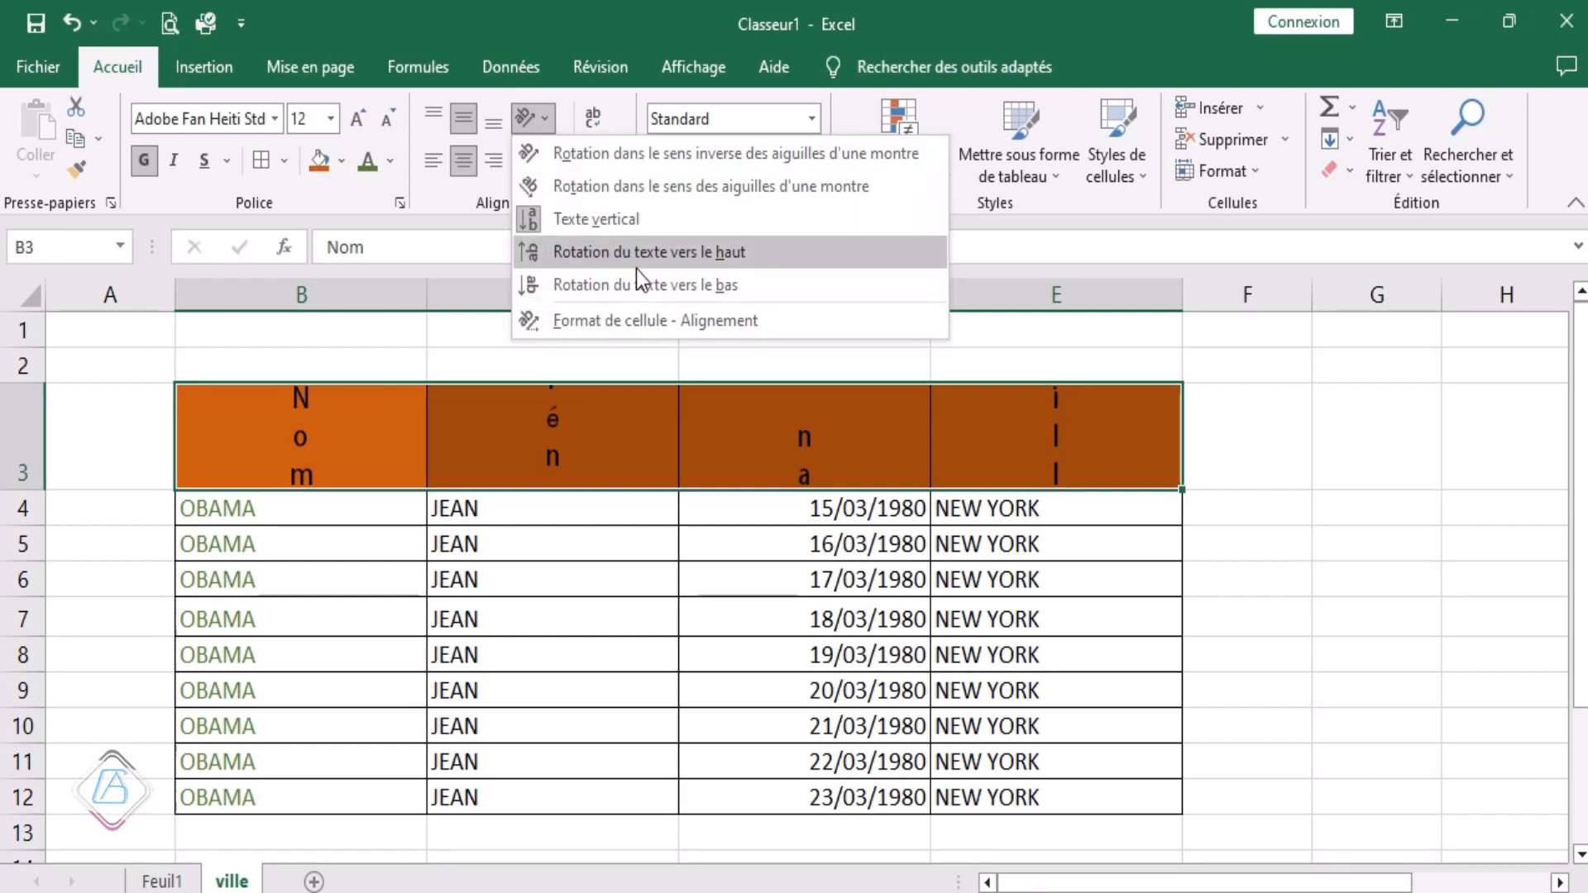
left_click(1230, 610)
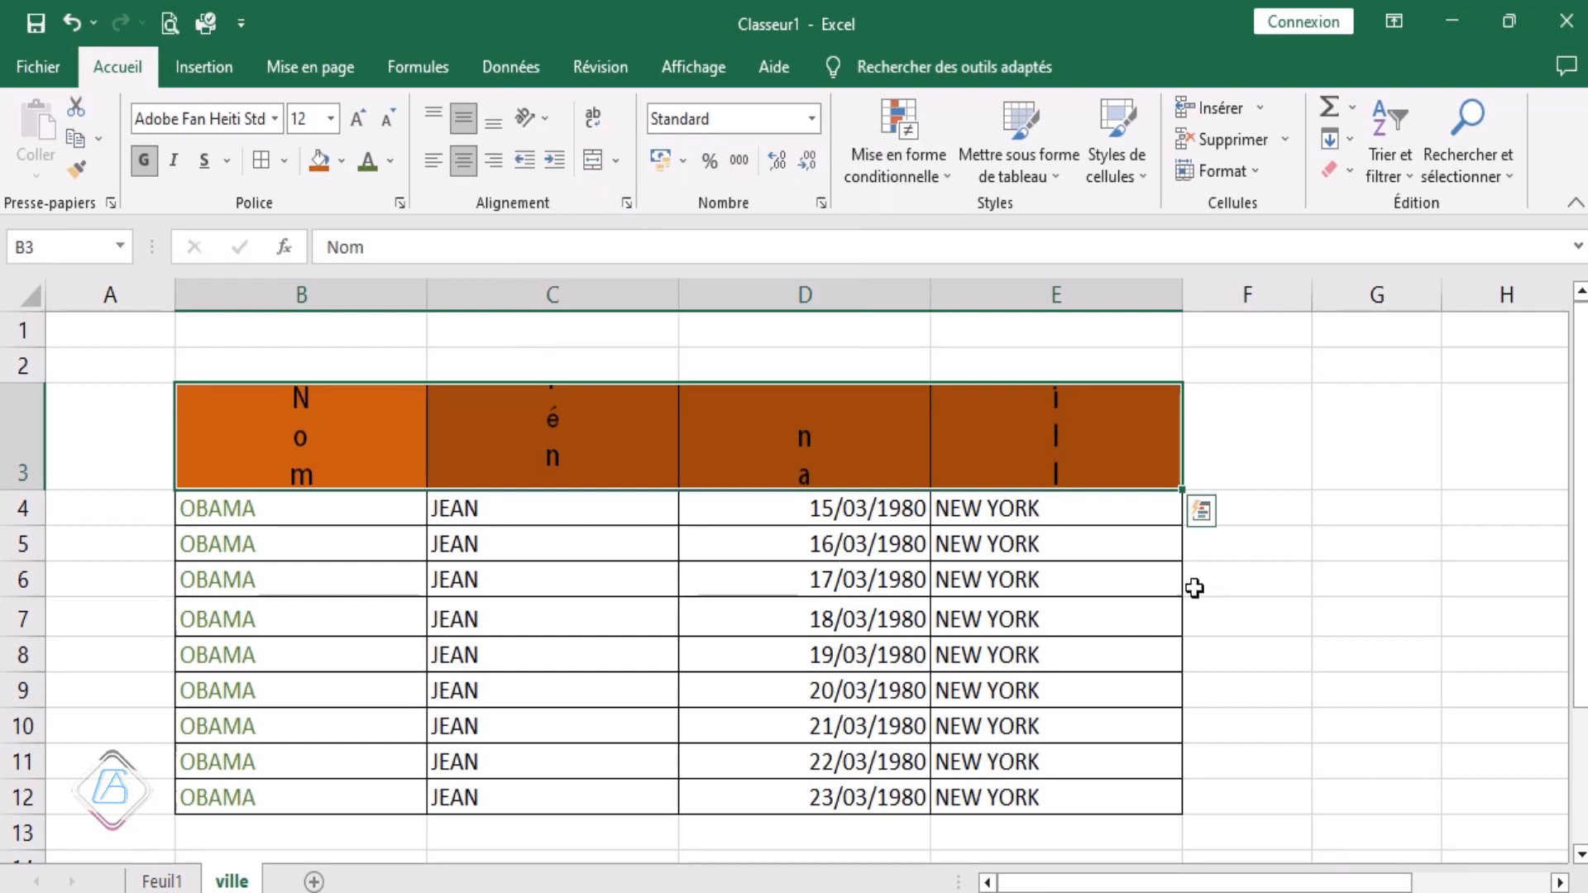
Step: Undo the text orientation changes on the header row
key("ctrl+a")
left_click(1214, 519)
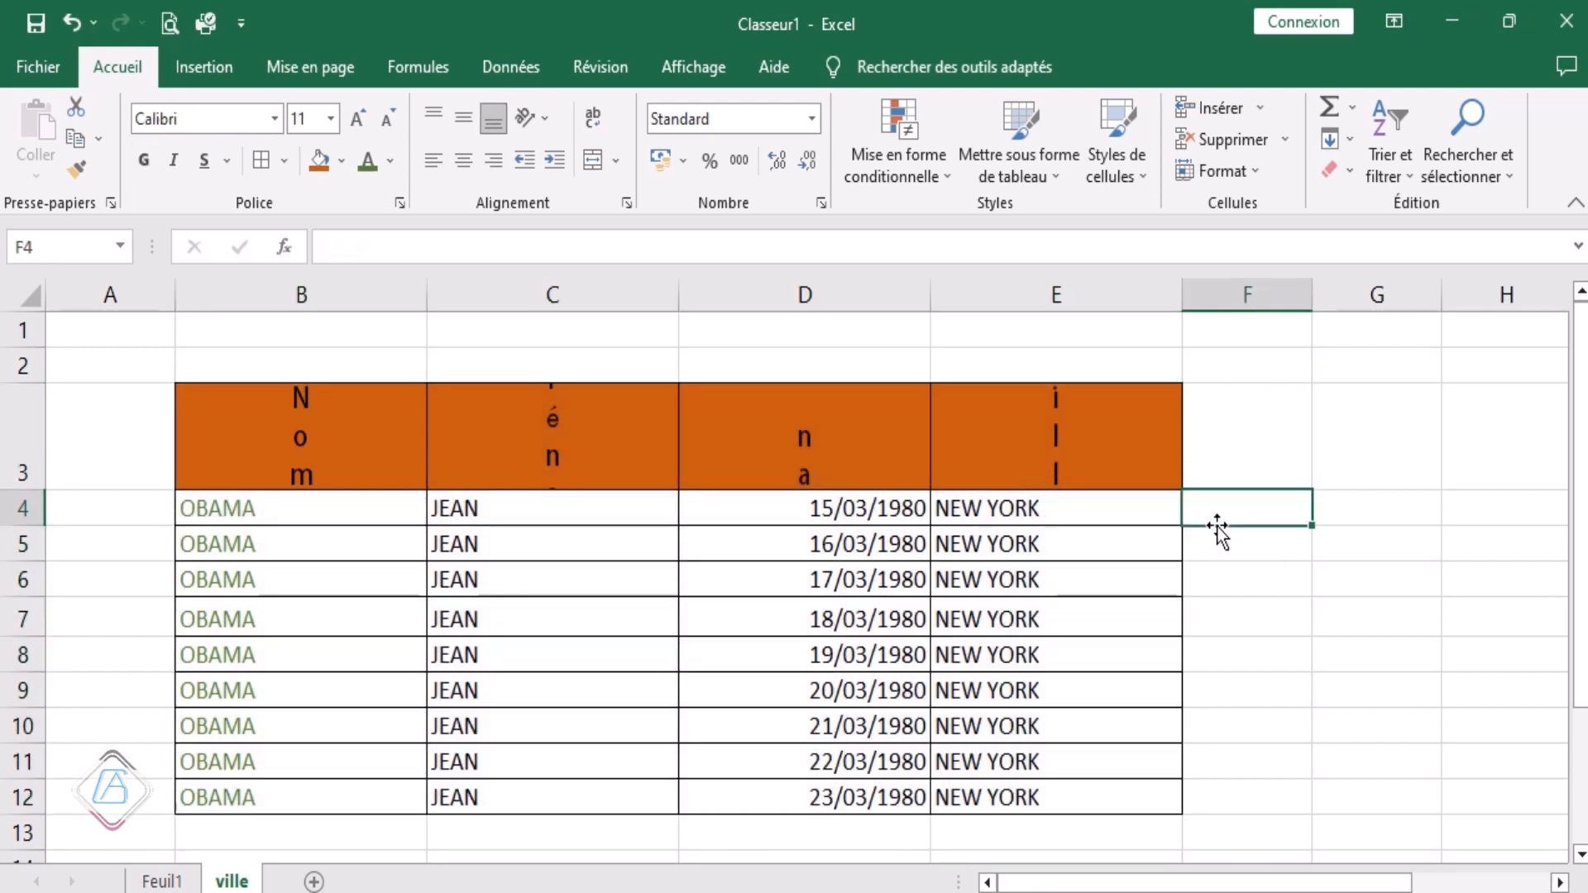
key("ctrl+z")
key("ctrl+z")
key("ctrl+z")
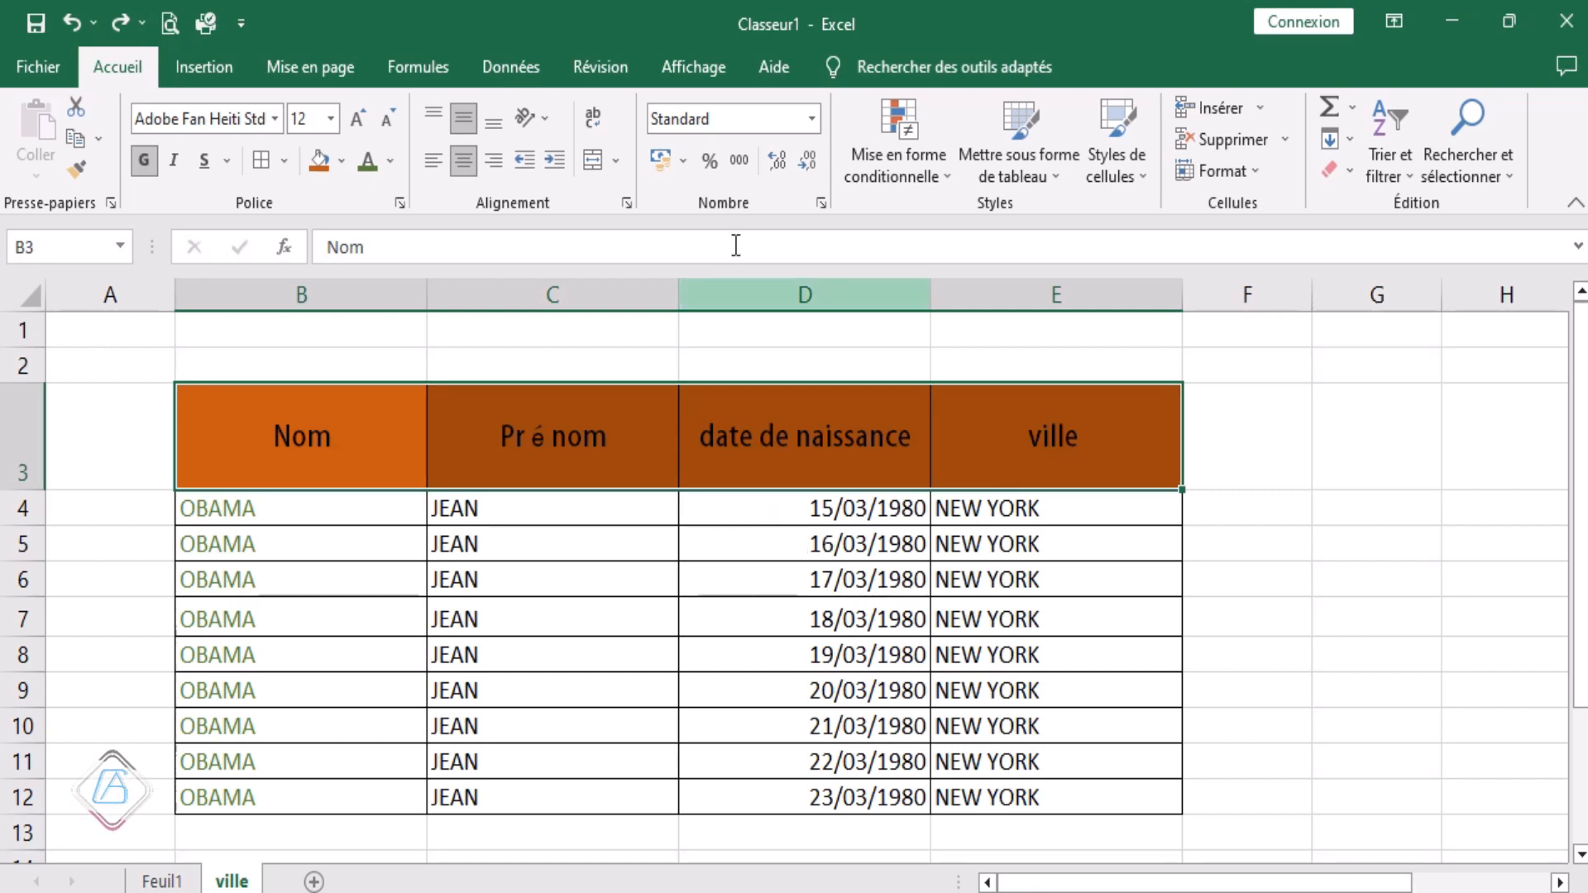
Step: Try the Nombre and Date longue formats on the birth dates in D4:D12, and undo both
left_click_drag(724, 511, 837, 797)
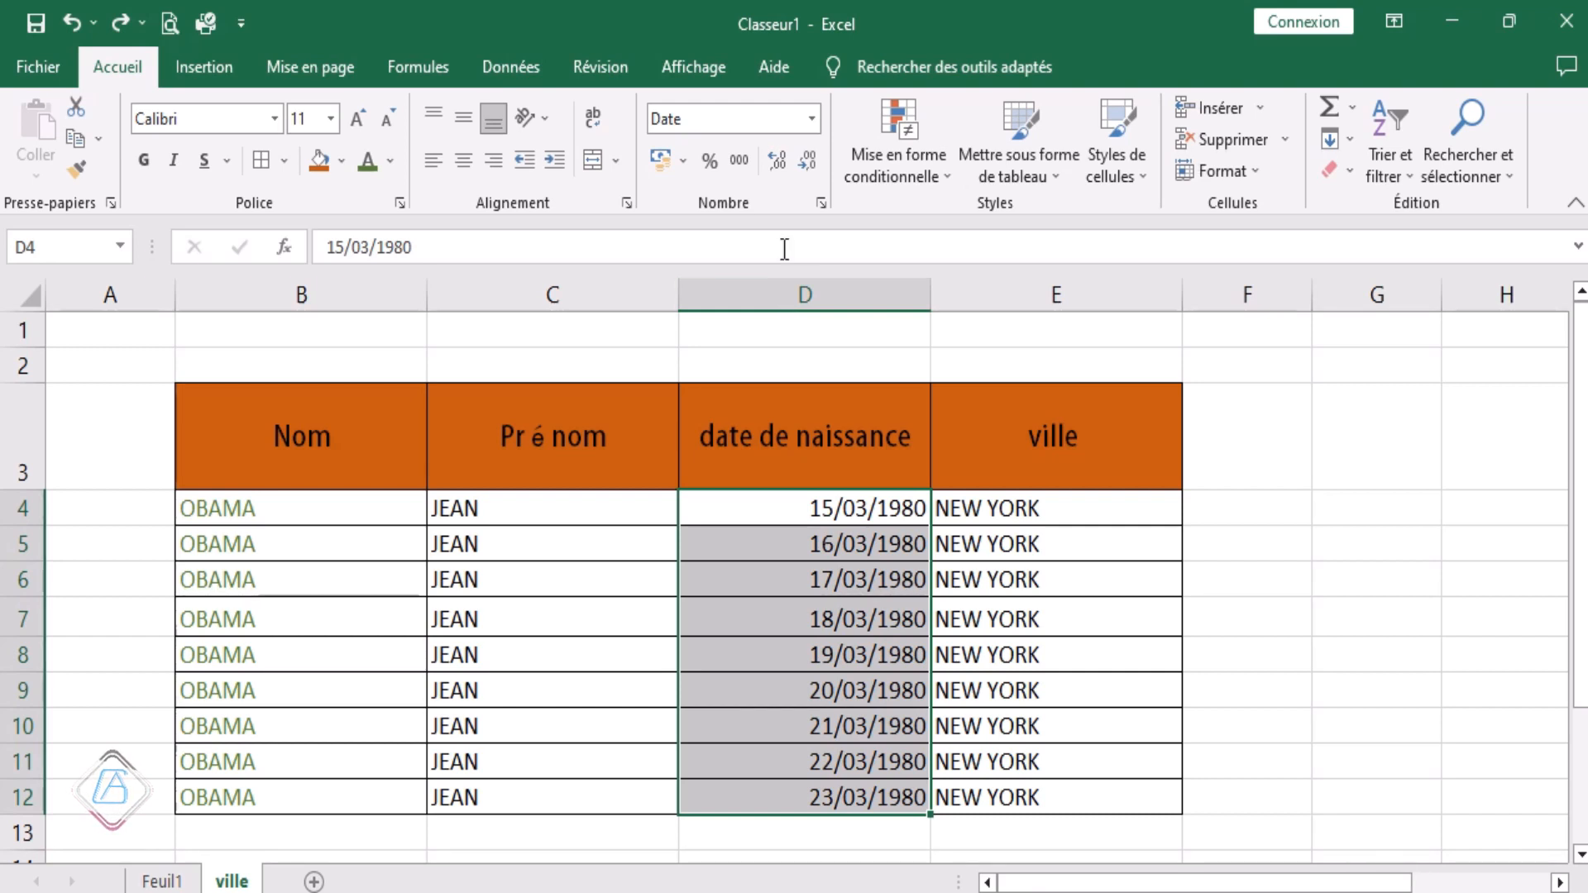
left_click(813, 122)
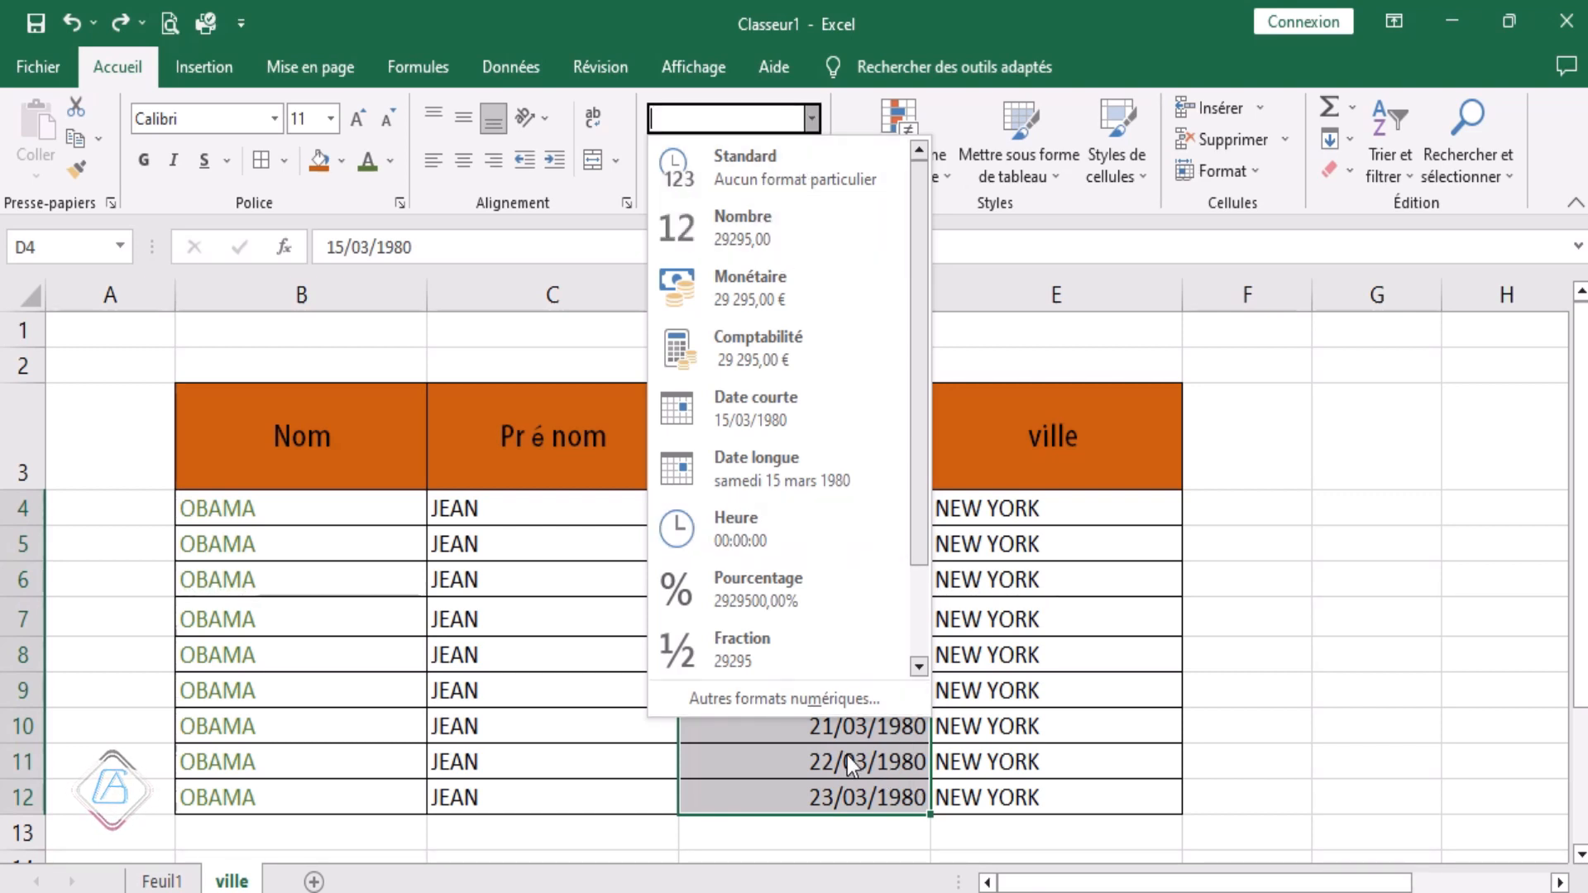
left_click(747, 223)
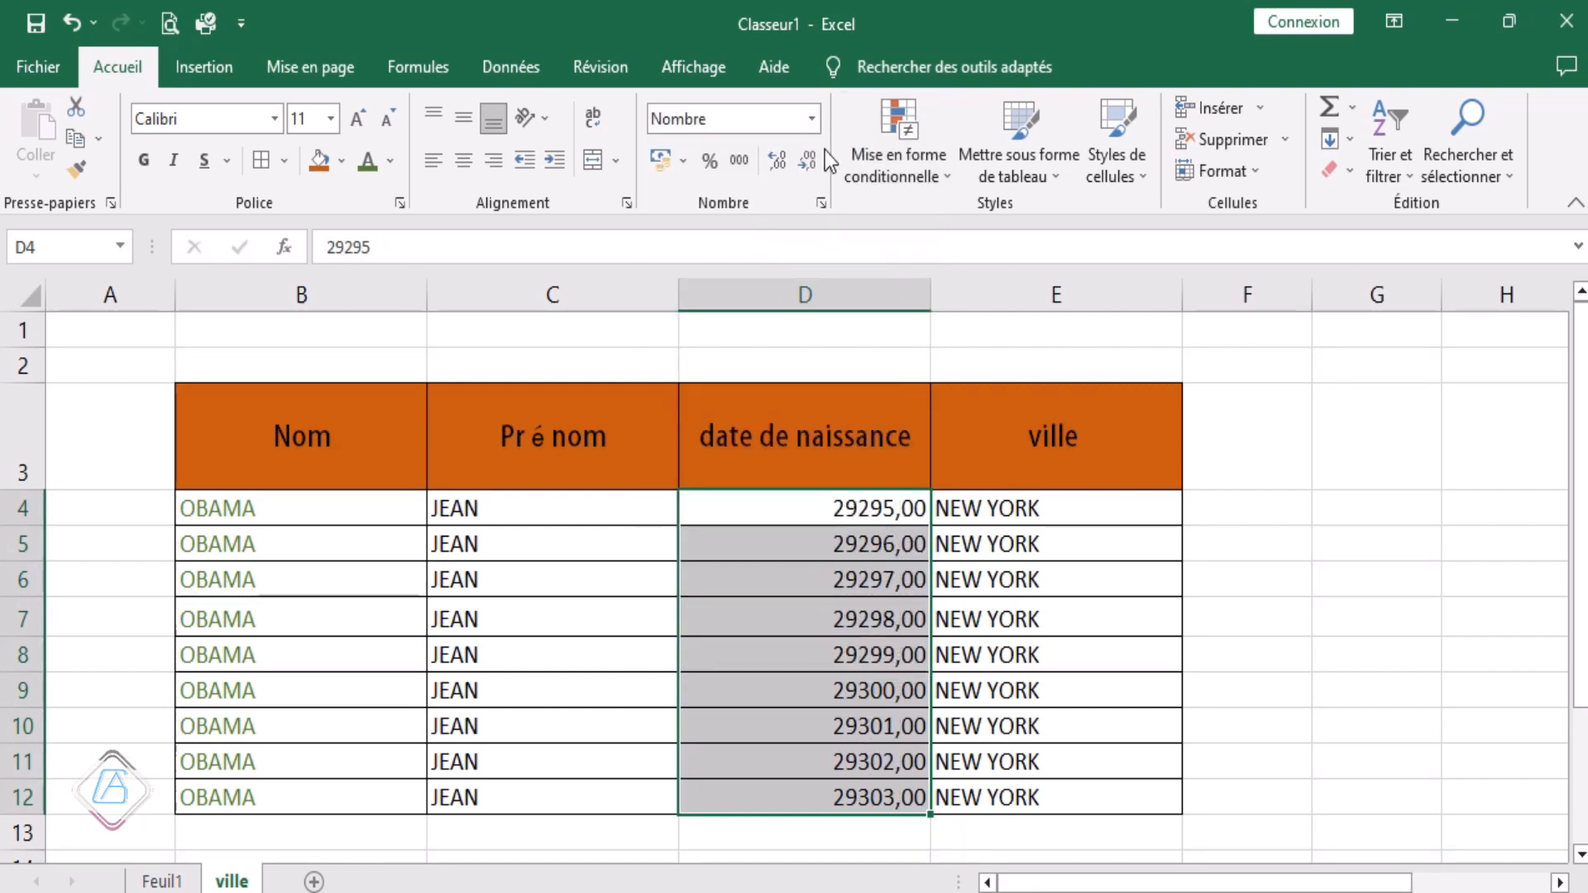
left_click(813, 120)
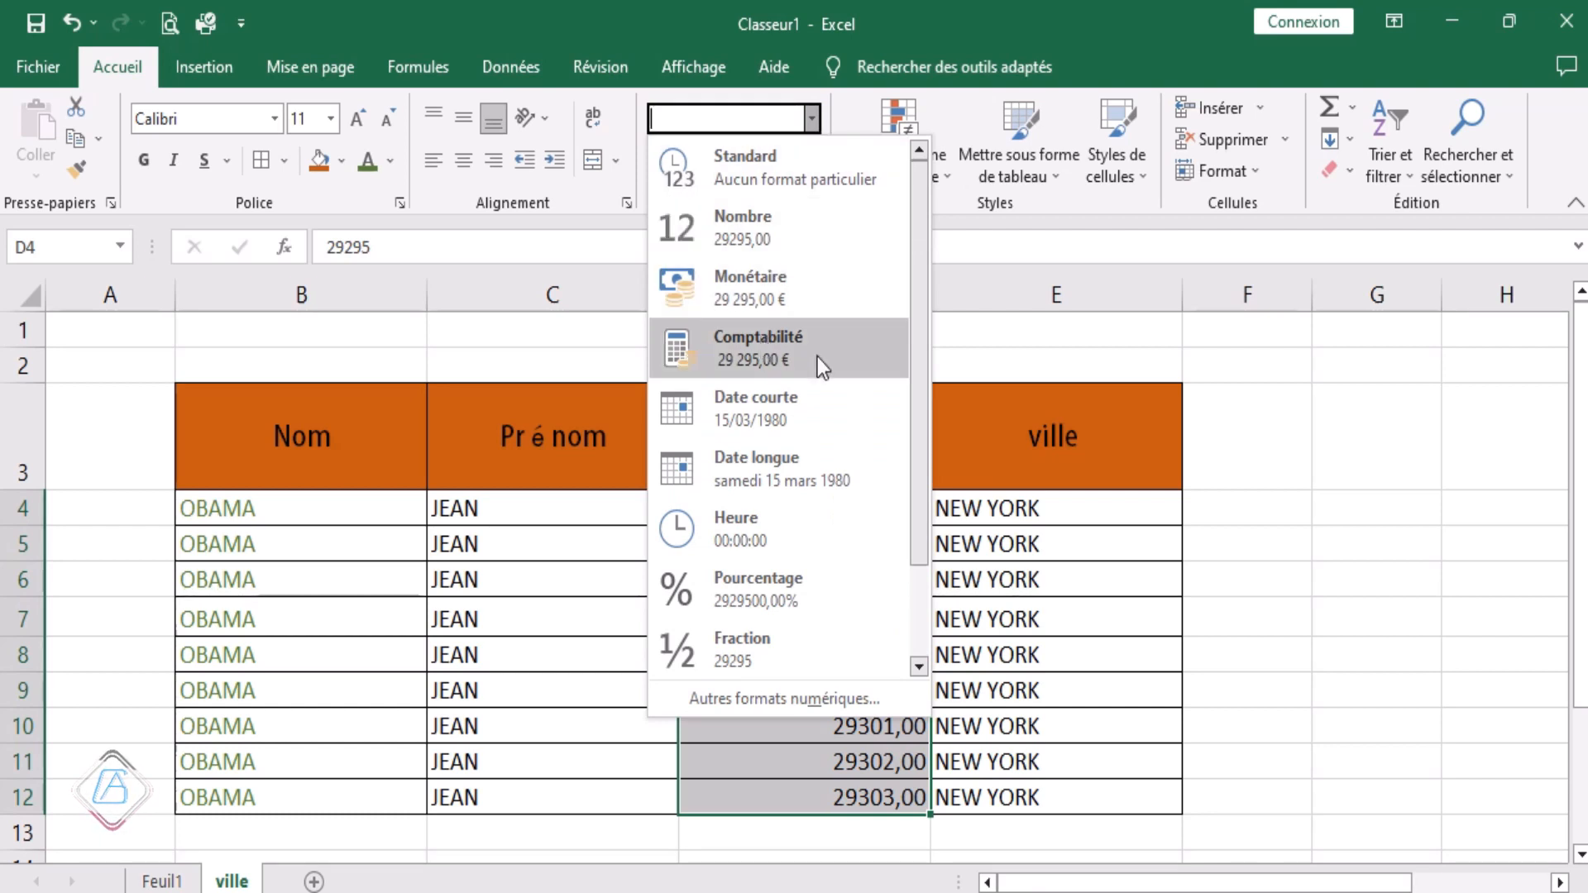
left_click(762, 473)
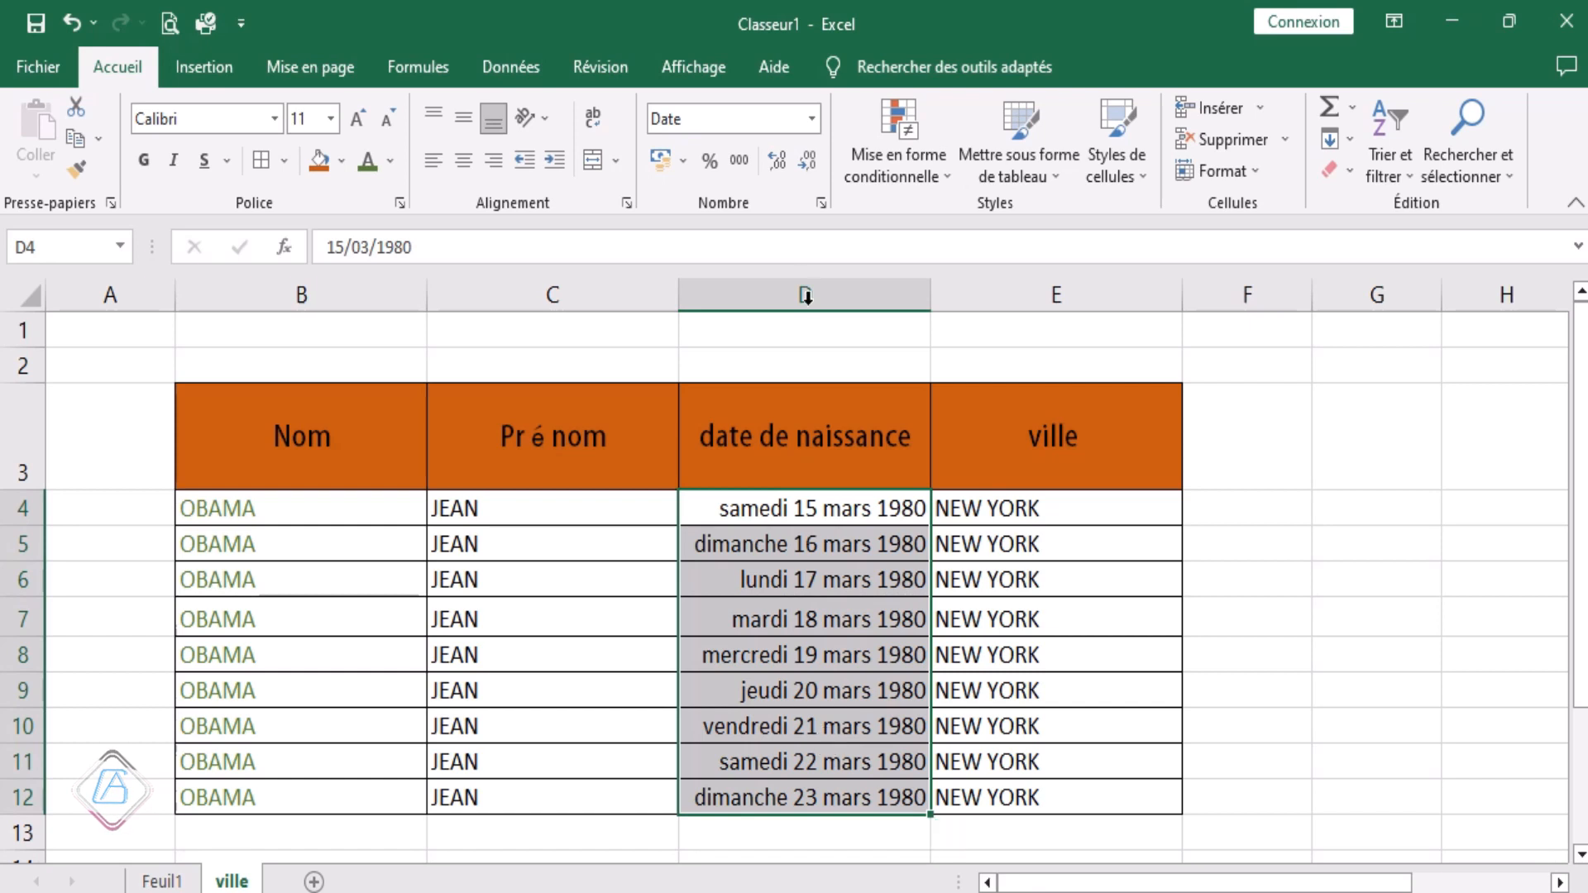
left_click(806, 155)
key("ctrl+z")
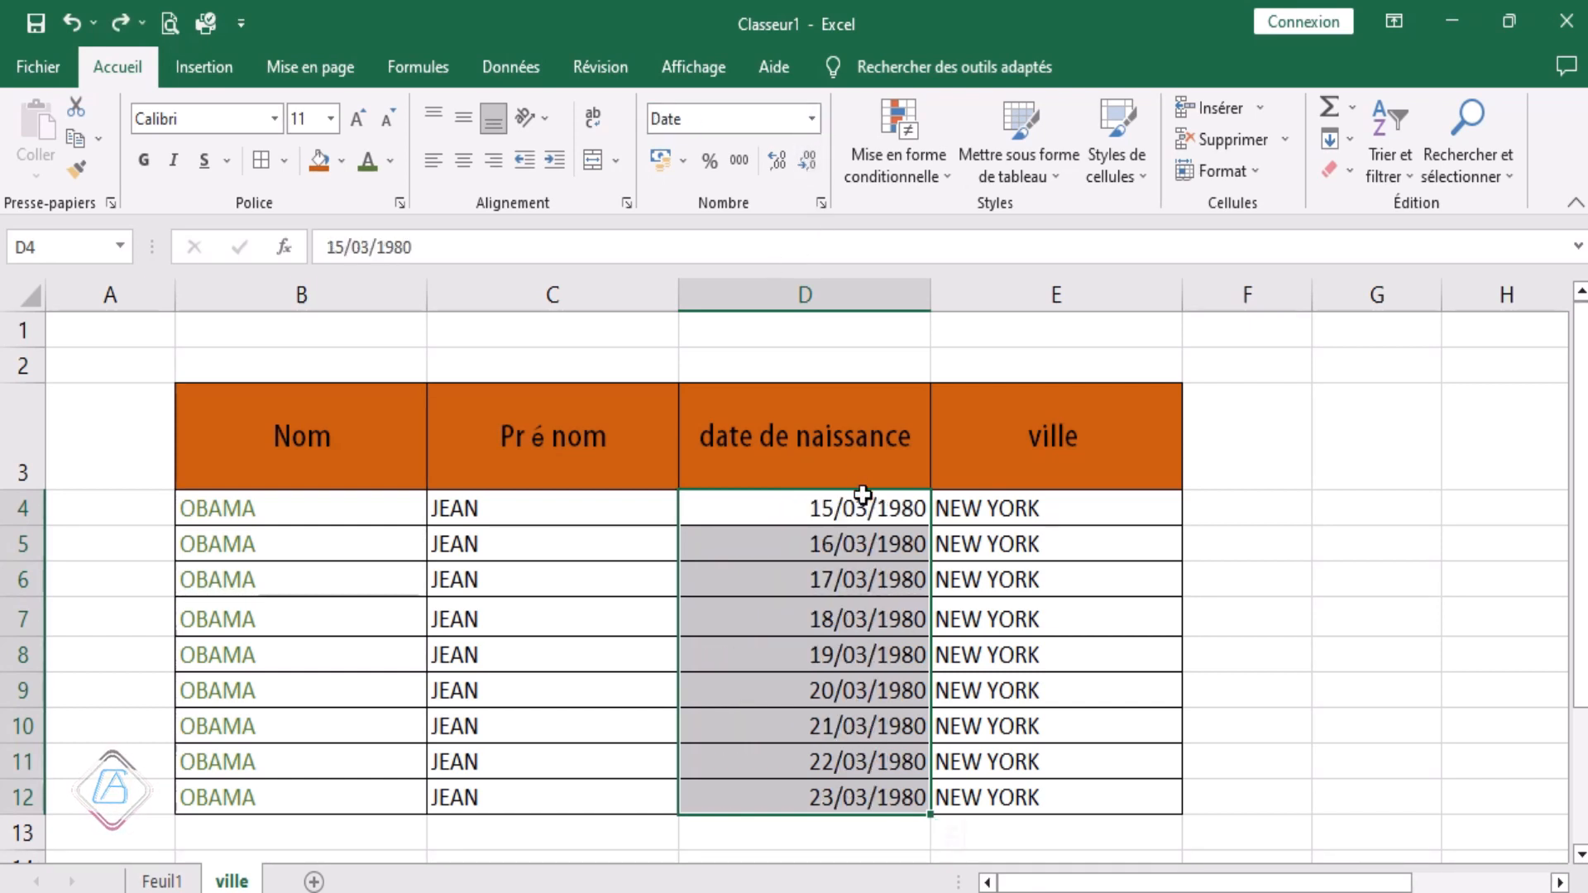
left_click(981, 577)
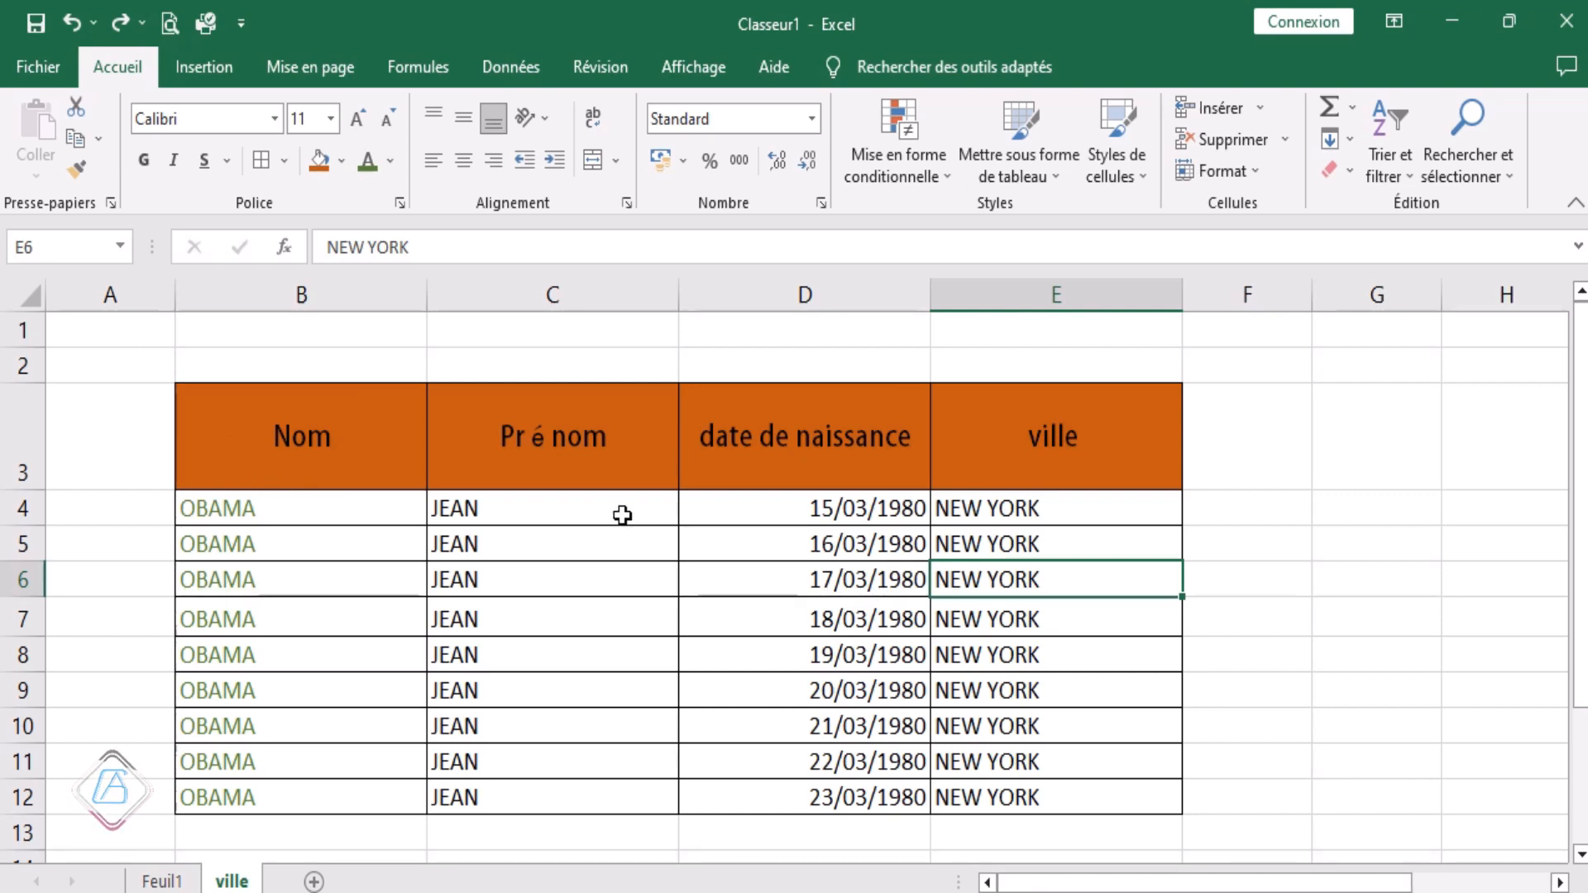
Step: Undo the horizontal alignment changes on the header row and centre the text of B3:E3 horizontally again
key("ctrl+y")
key("ctrl+q")
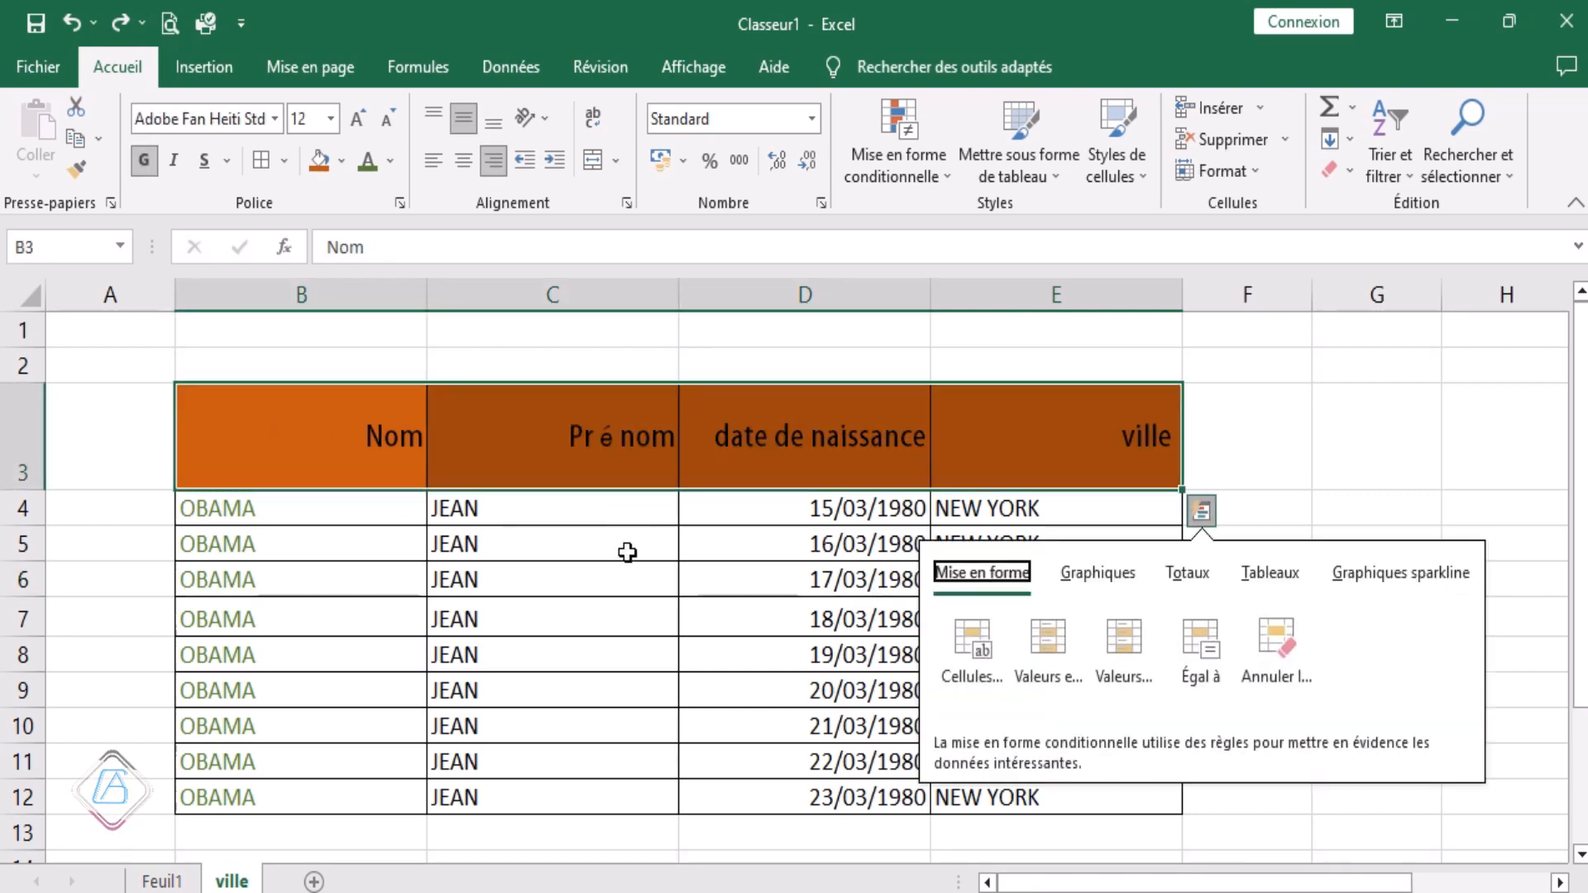
left_click(641, 580)
key("ctrl+z")
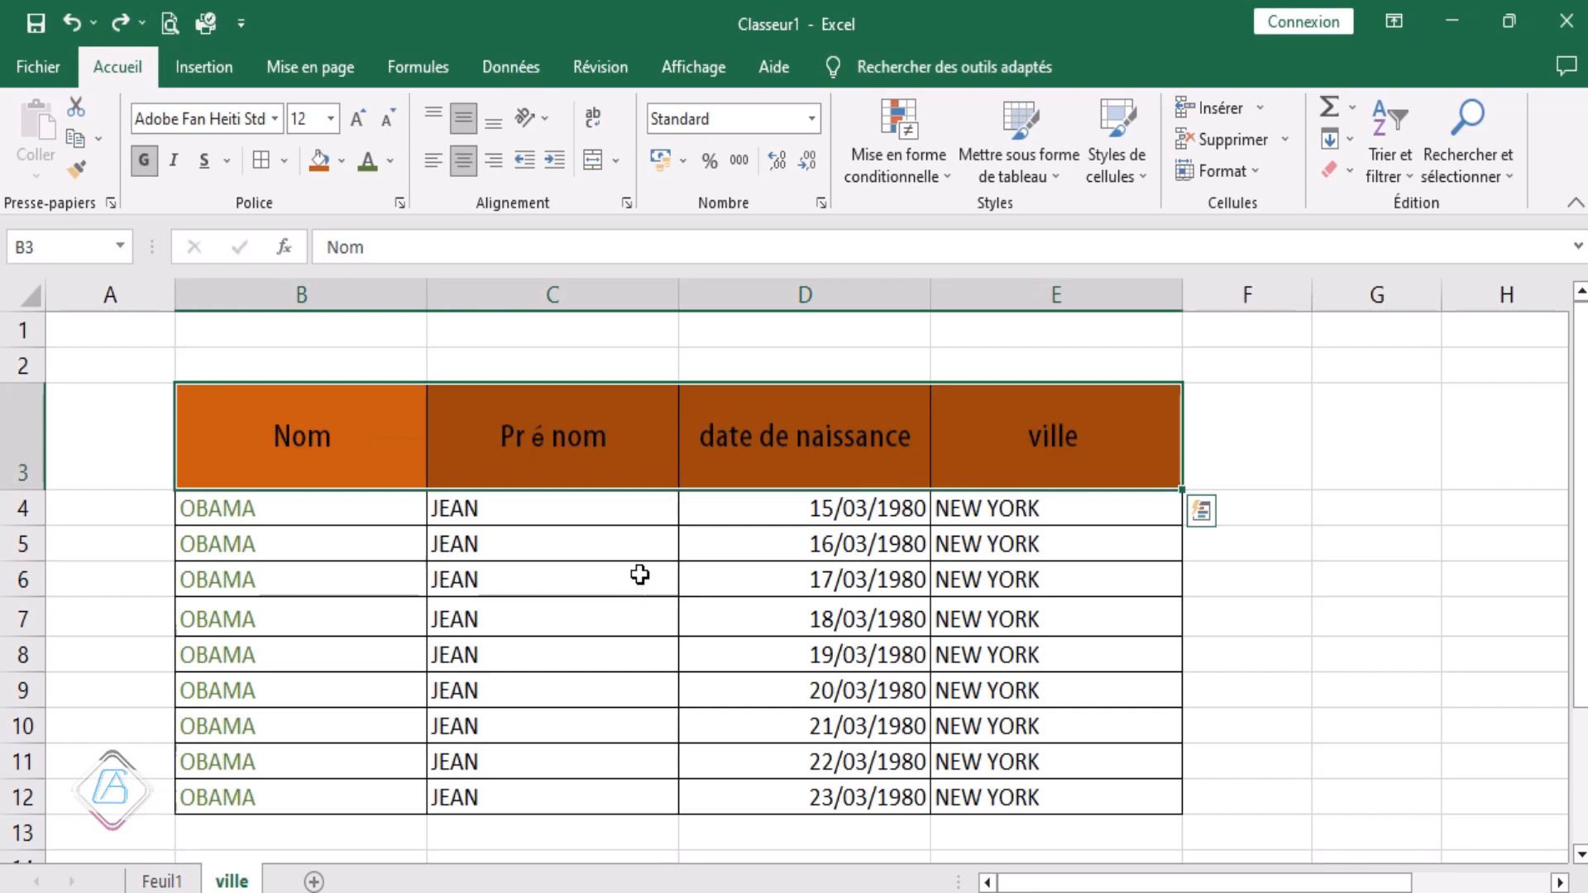
key("ctrl+z")
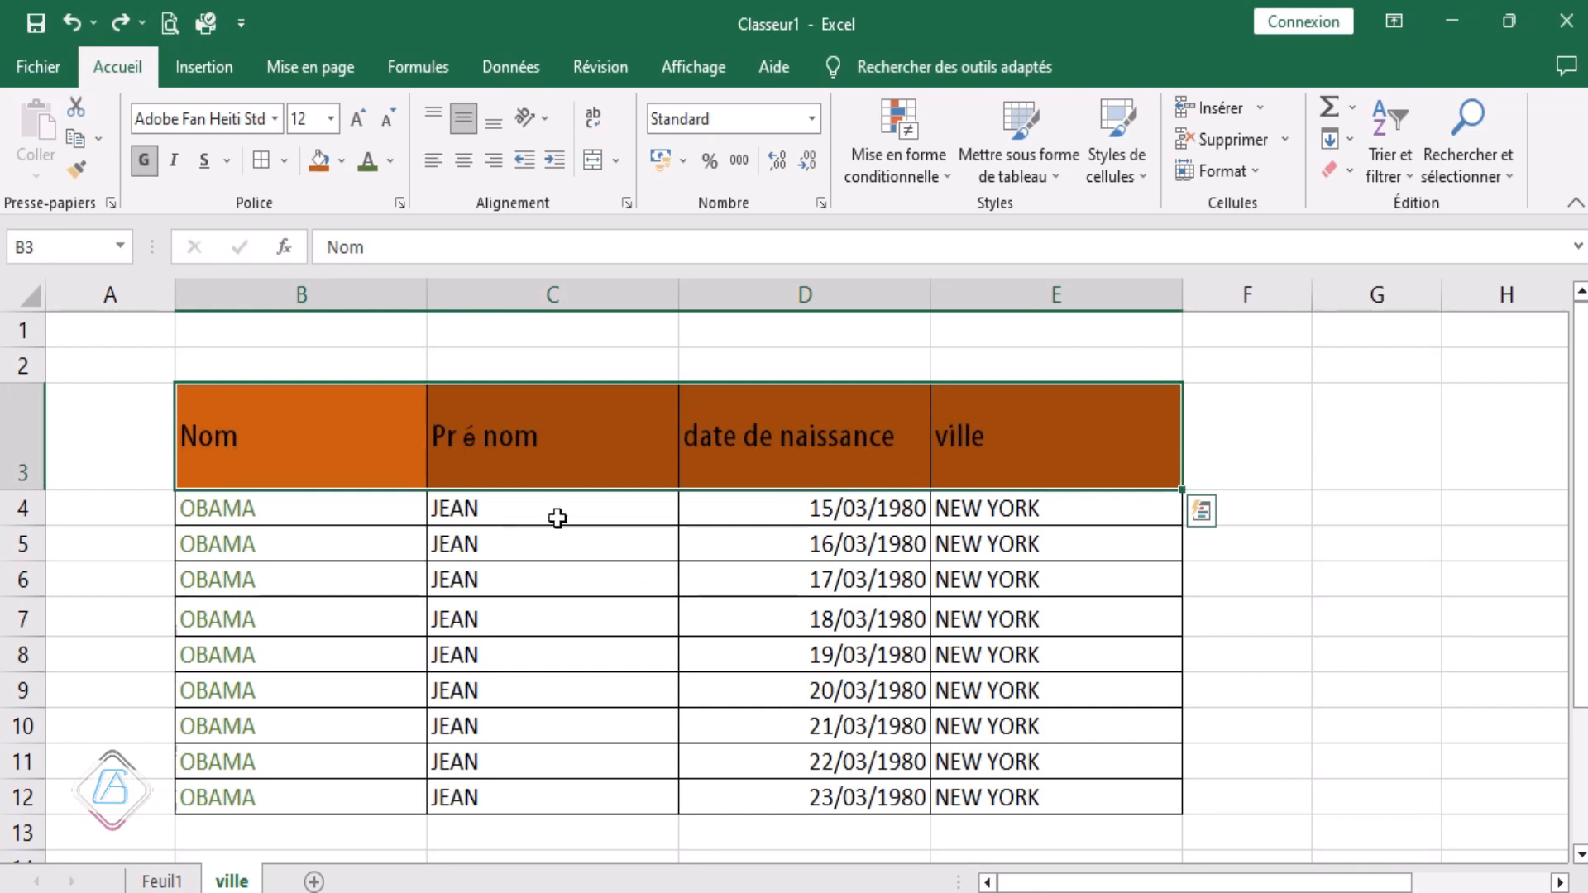
left_click(463, 160)
left_click(1211, 691)
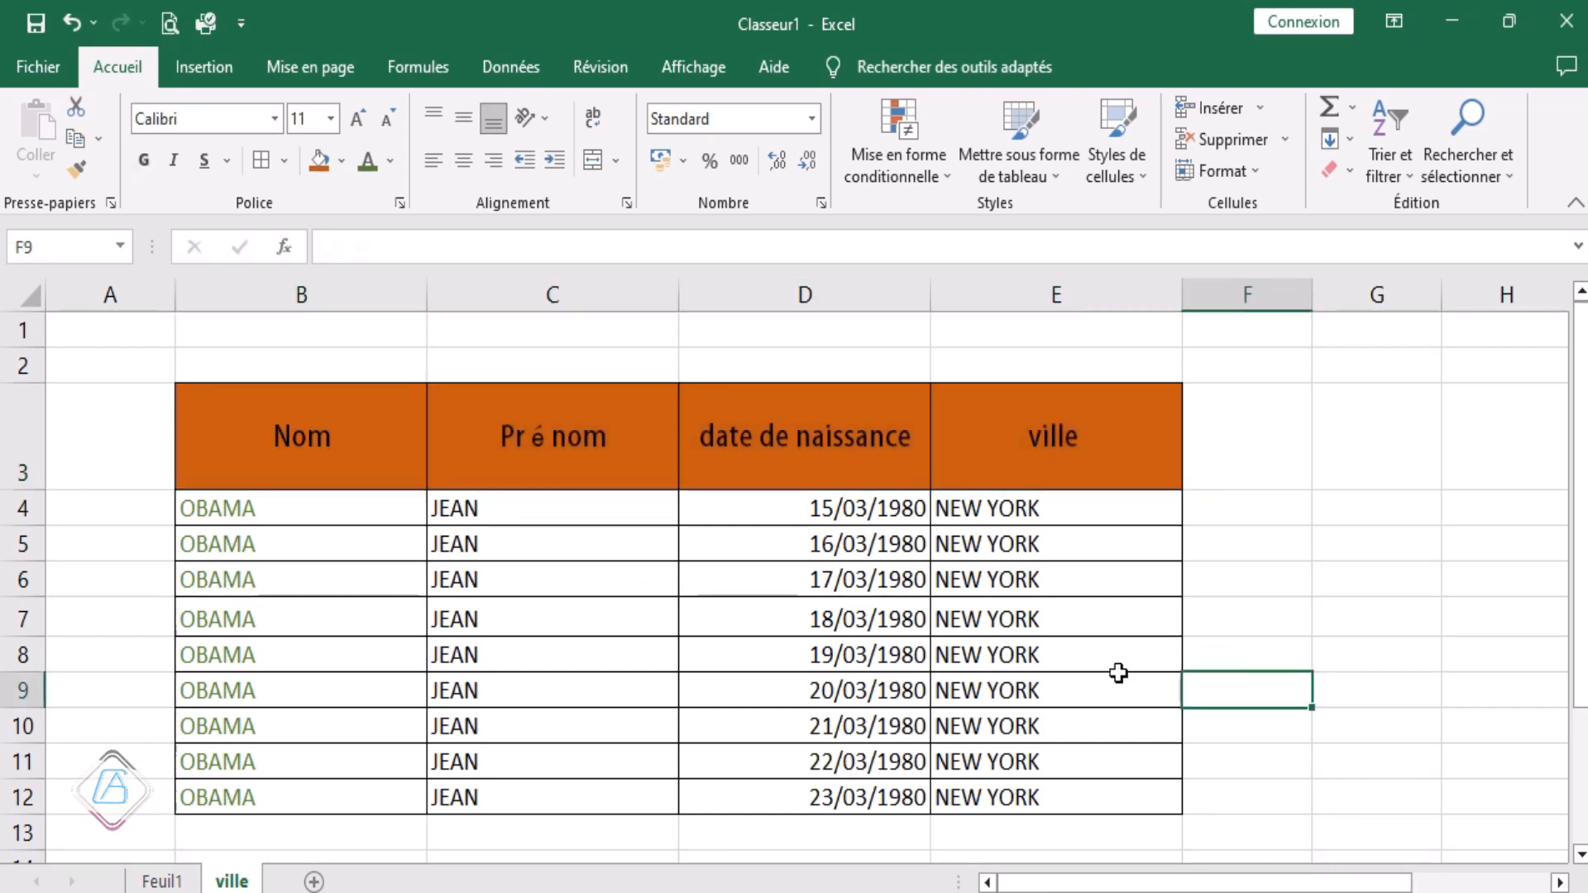
Step: Enter the text DATE ET LIEU DE NAISSANCE in cell C15, below the table
scroll(915, 737, "down", 3)
scroll(537, 665, "up", 2)
left_click(529, 655)
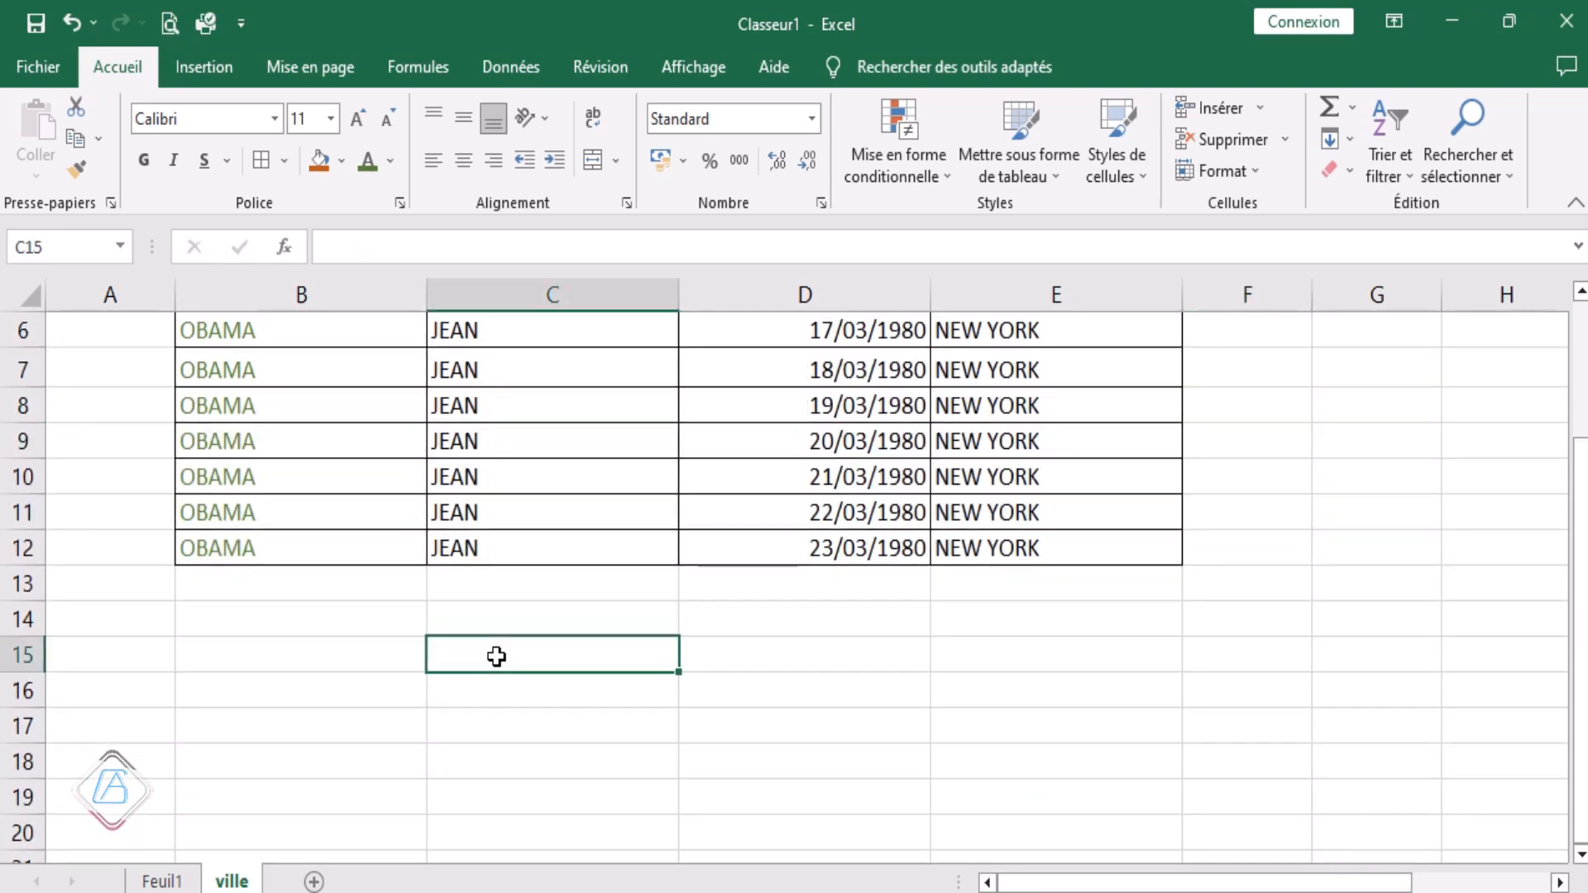
type("DATE E")
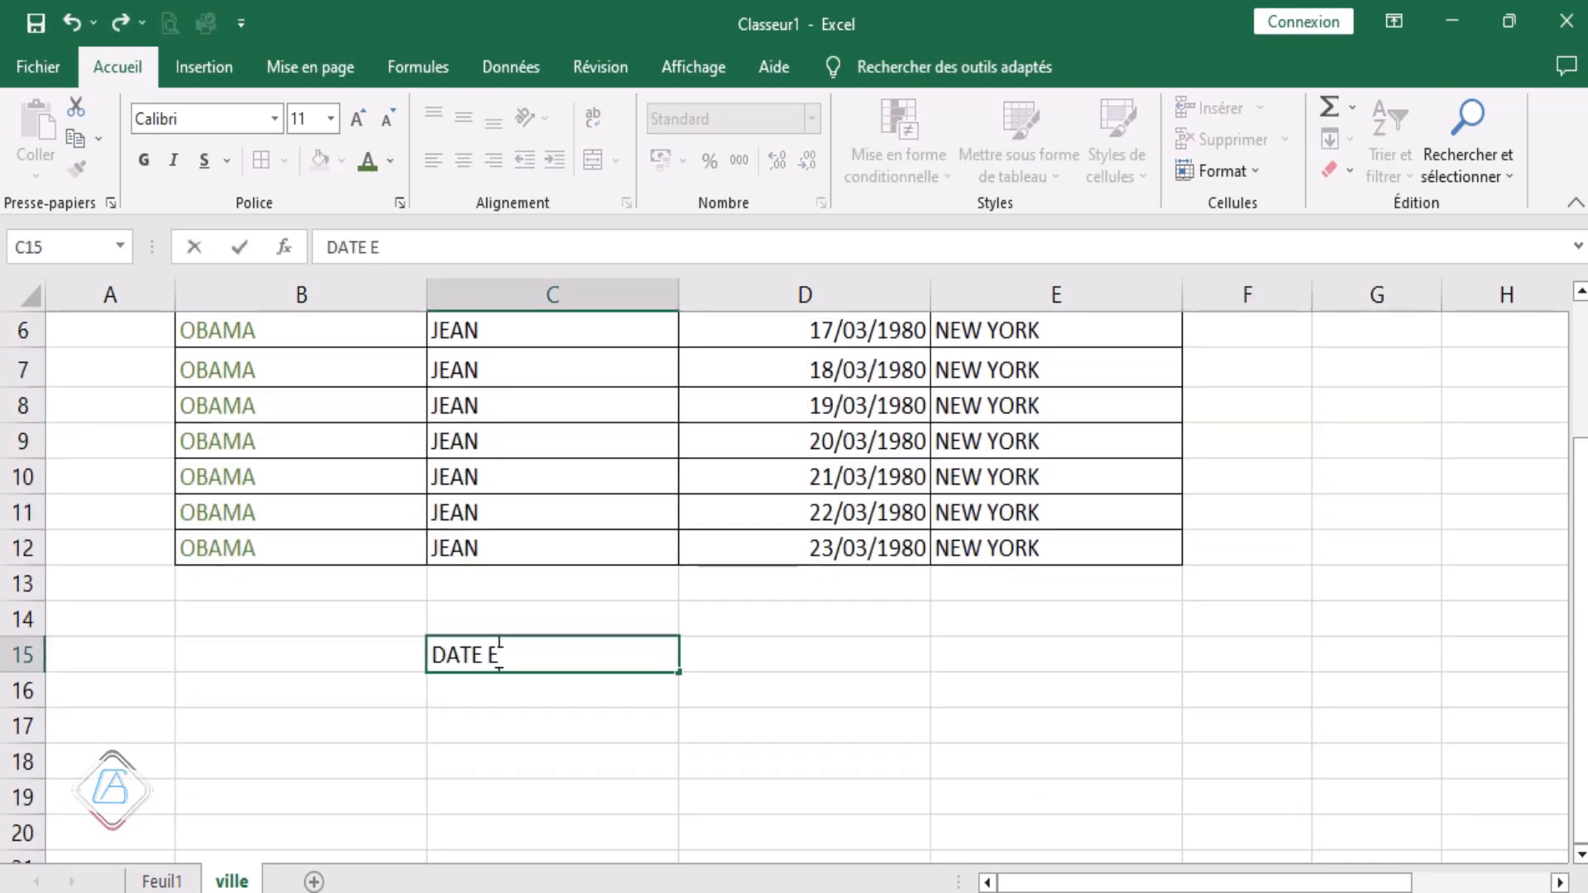
type("T K")
key("BackSpace")
type("LIEU DE")
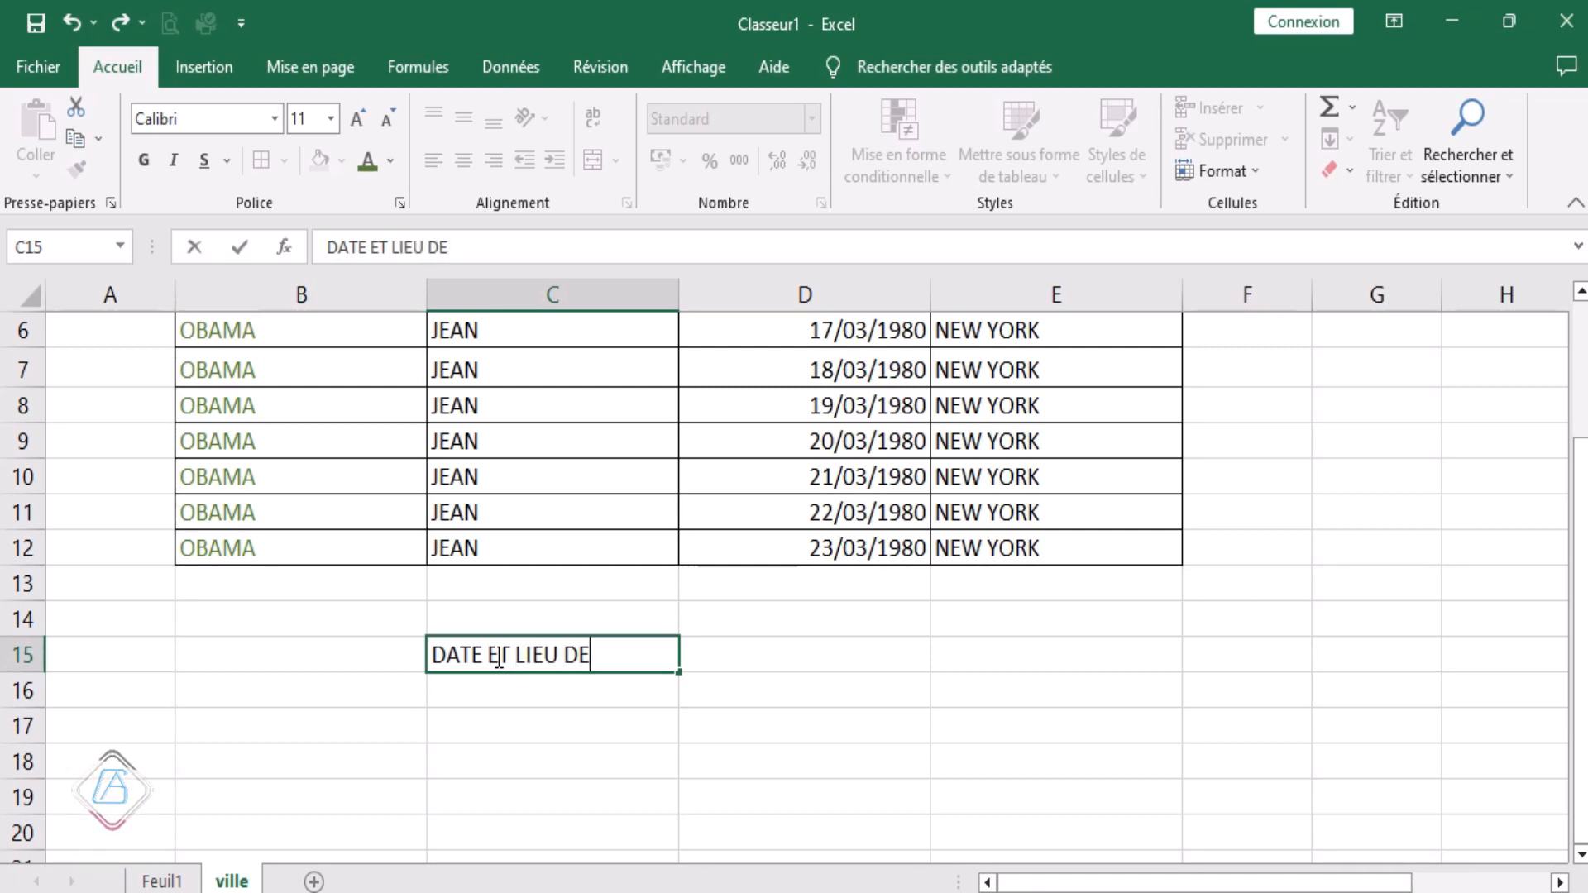
type(" NAISA")
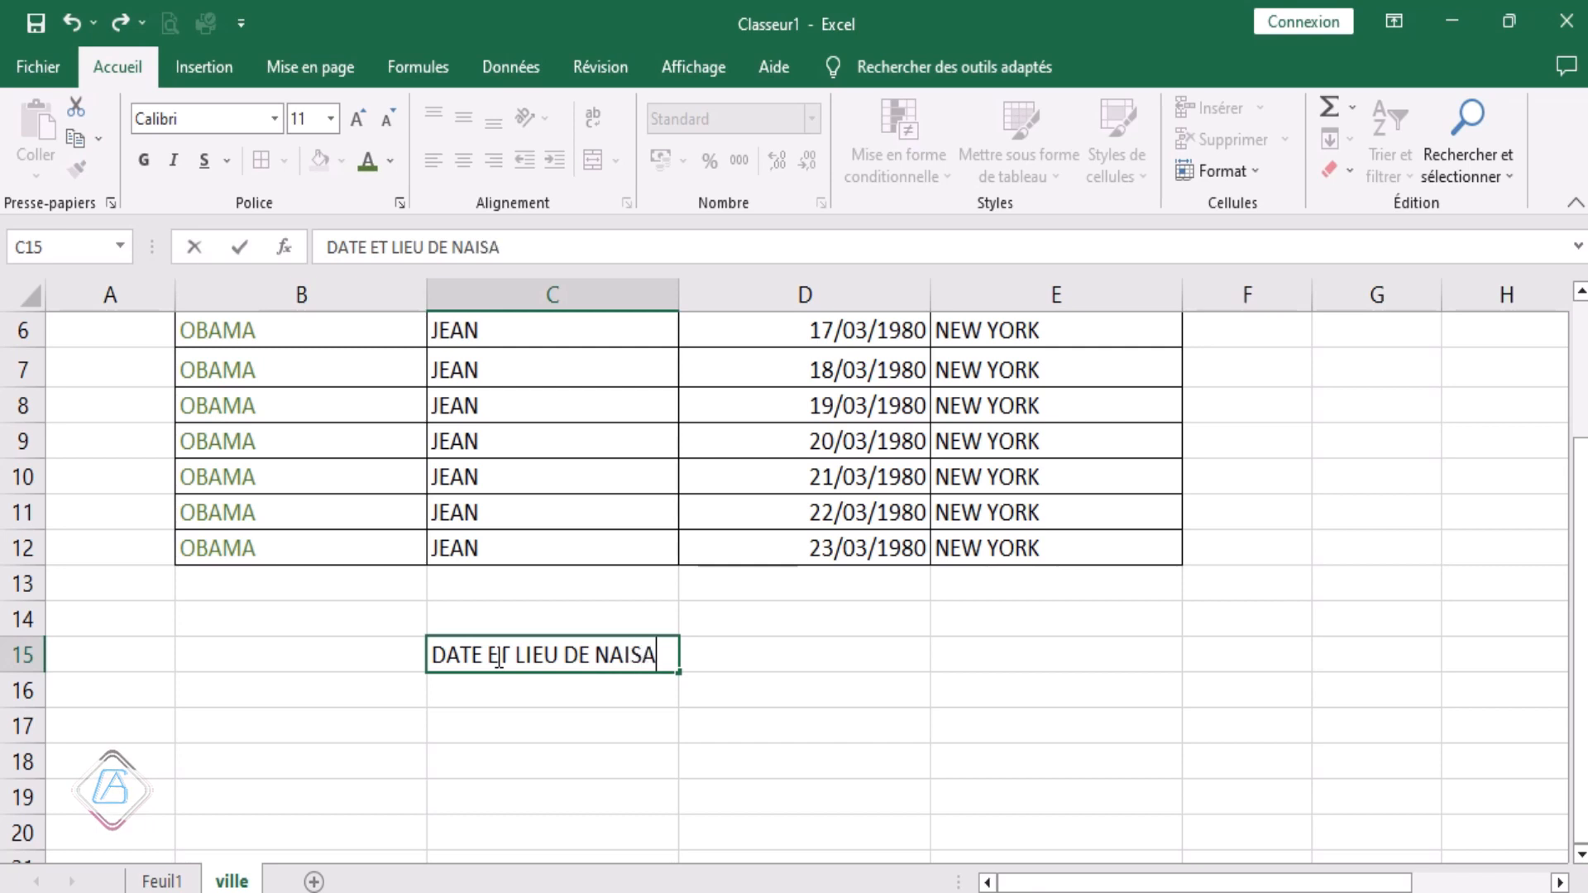
key("BackSpace")
key("BackSpace")
type("SSANCE")
left_click(569, 688)
left_click(755, 732)
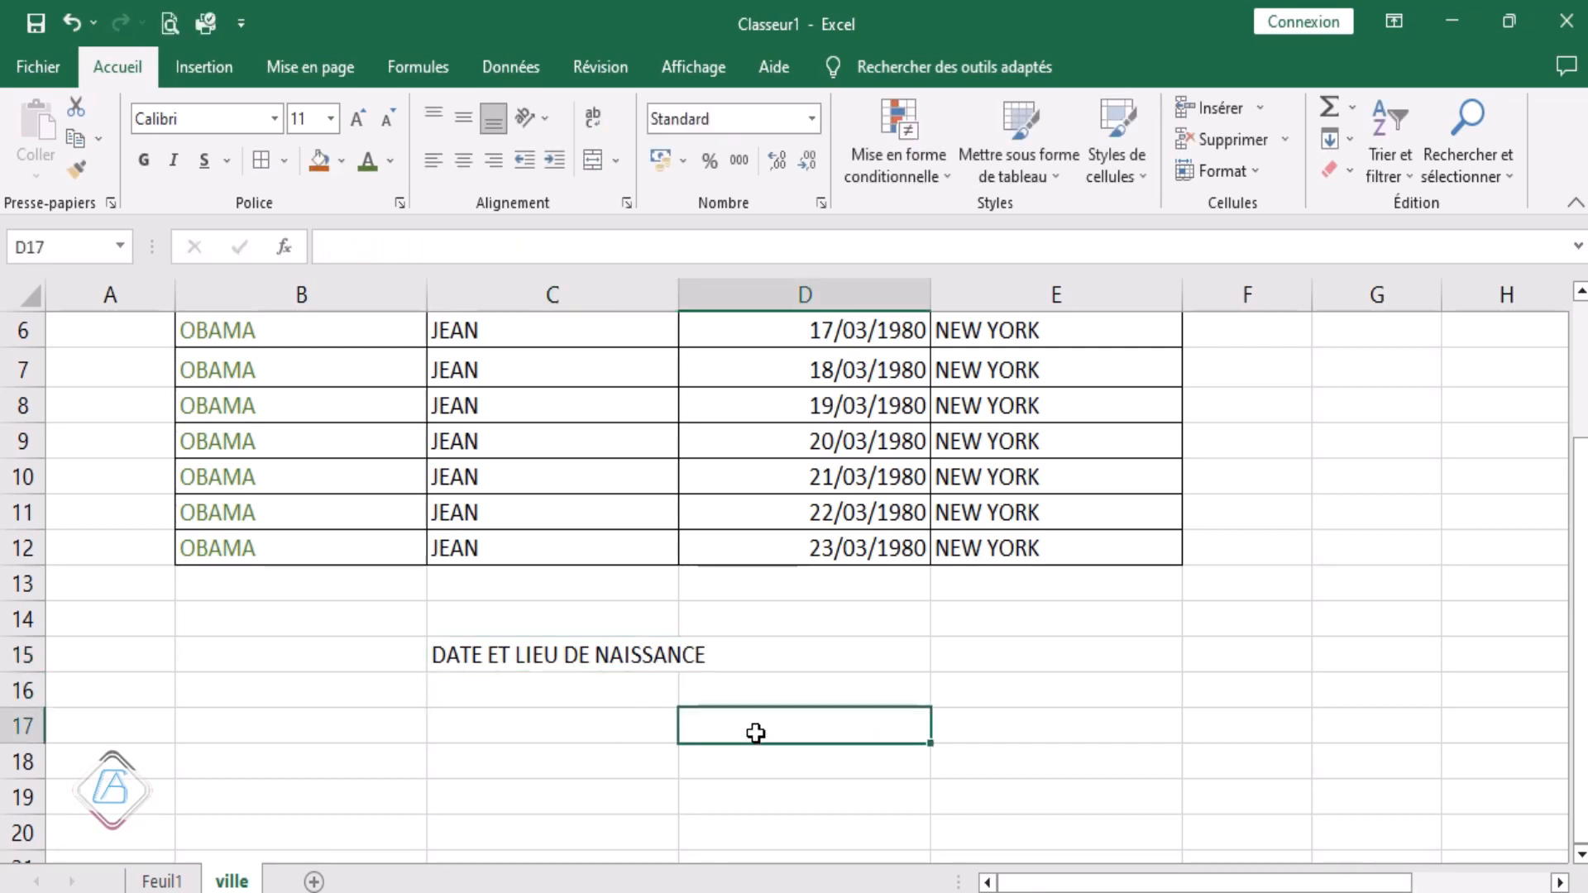
Step: Wrap the text in cell C15 so it fits within the column width
left_click(618, 655)
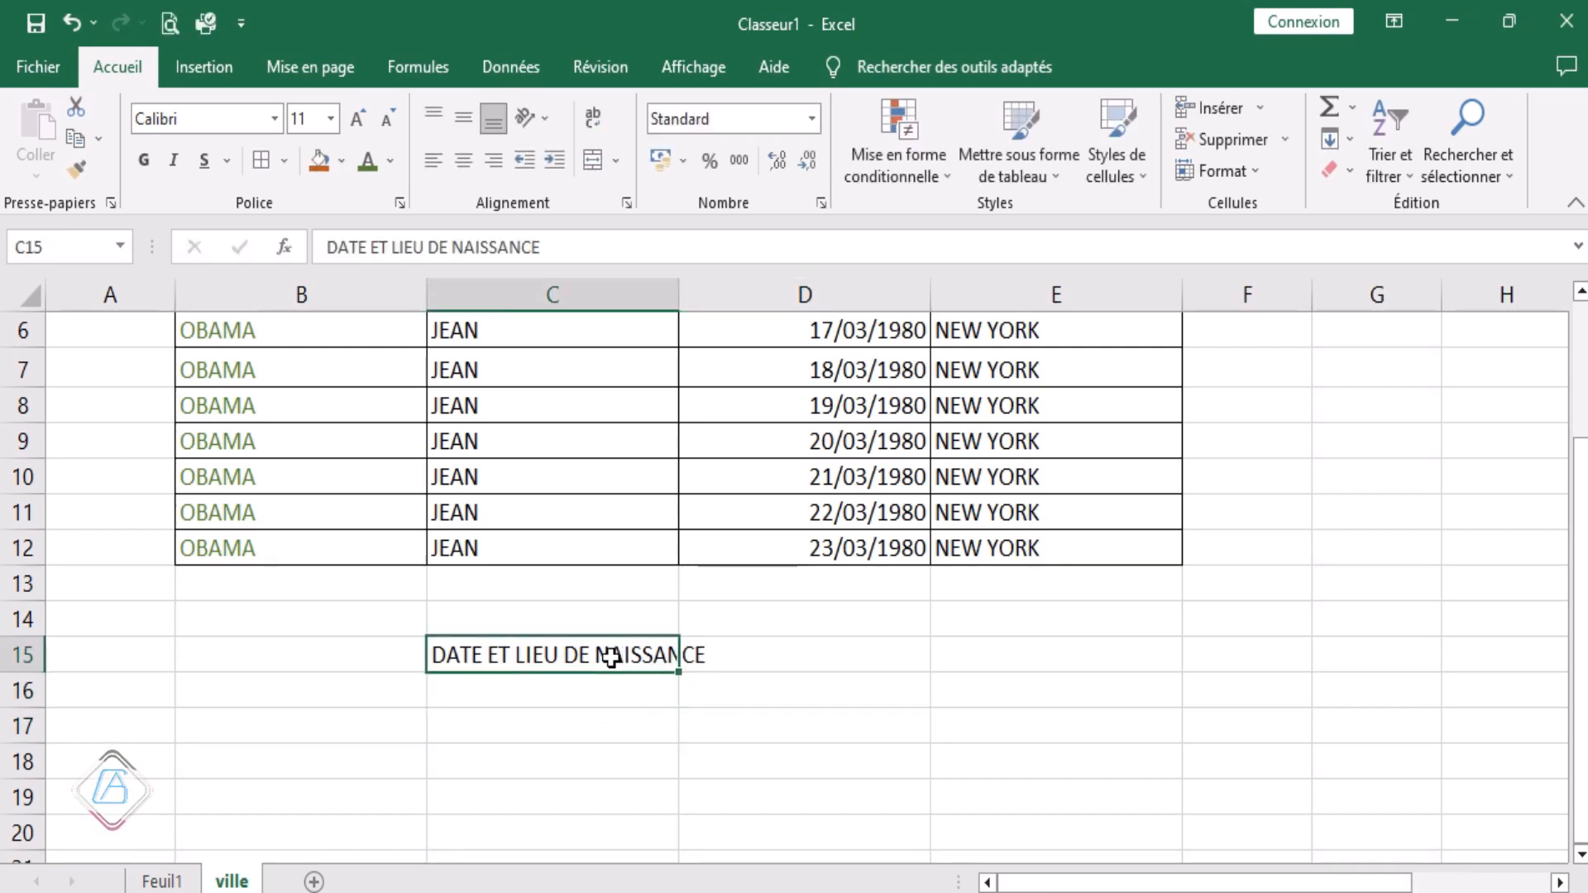
scroll(612, 658, "up", 2)
scroll(612, 670, "down", 3)
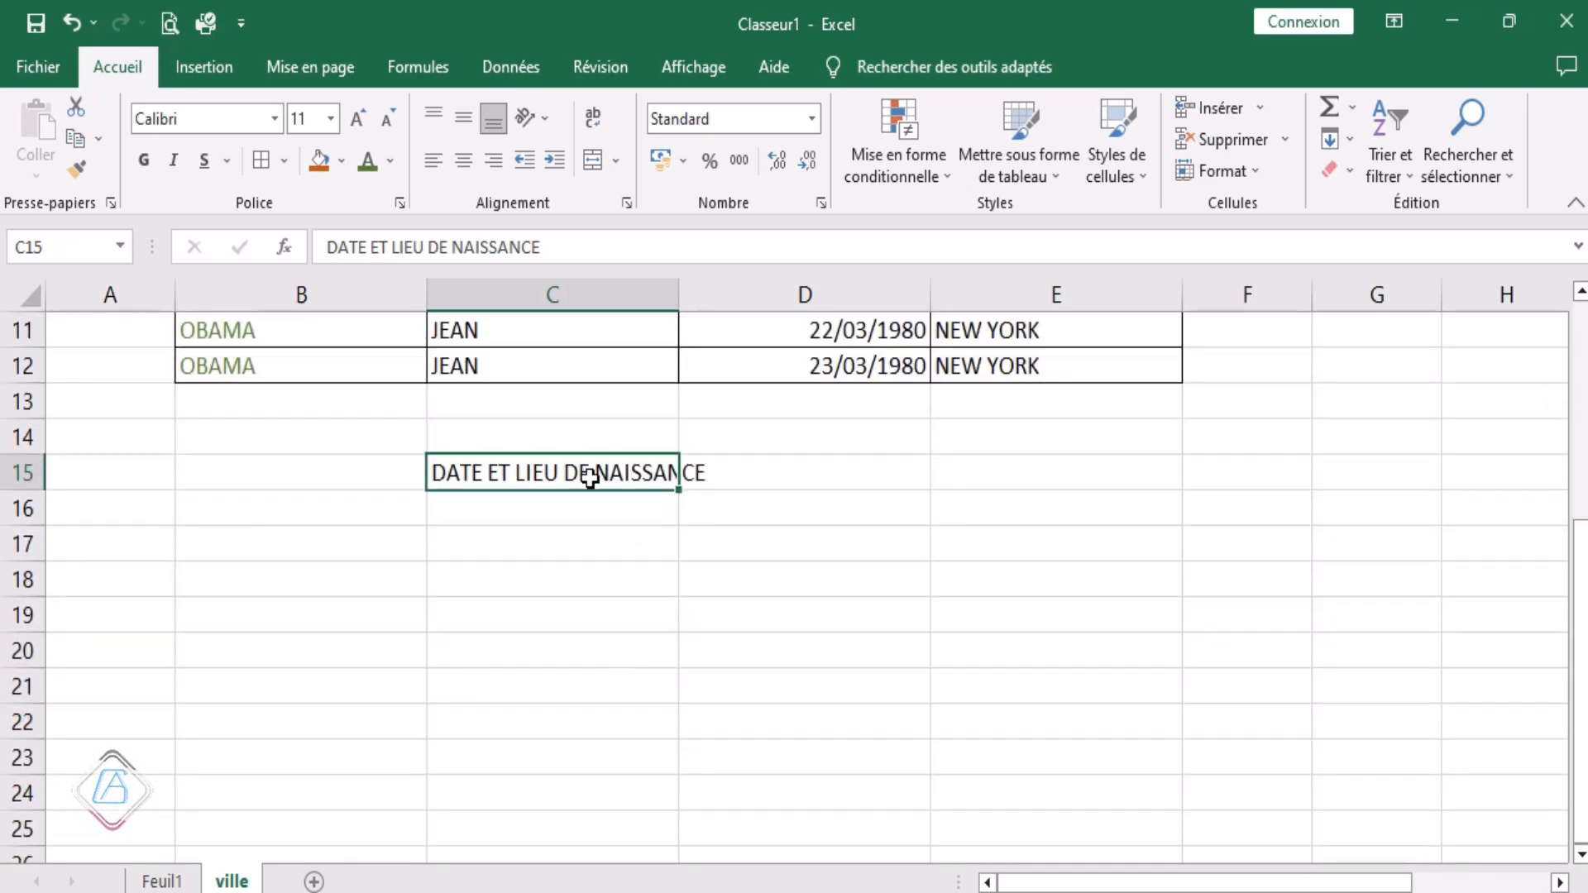
left_click(597, 117)
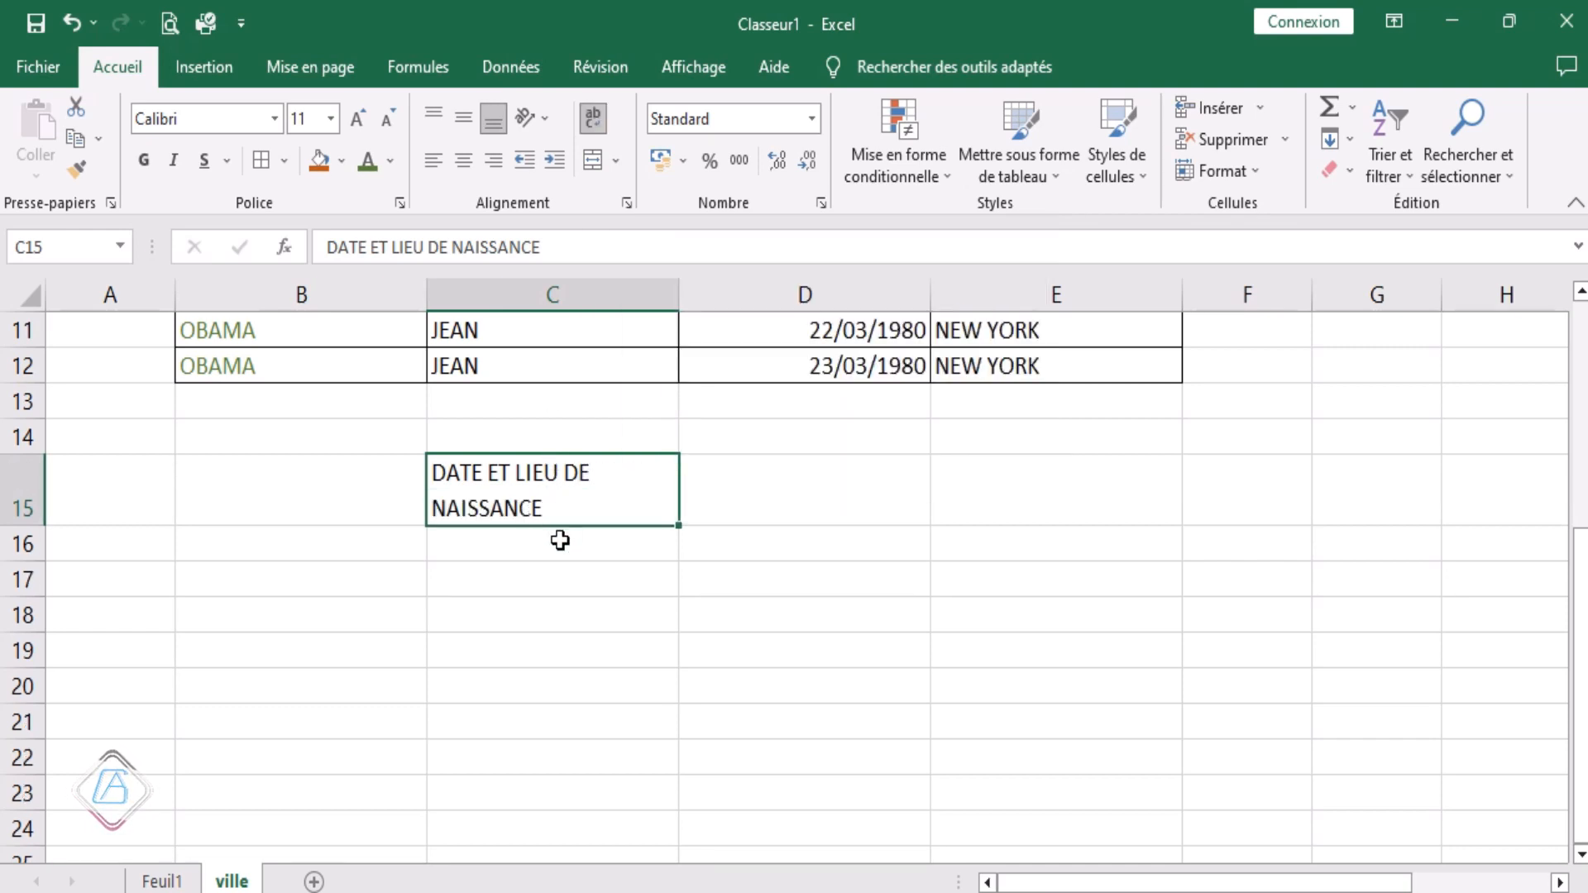
left_click(570, 588)
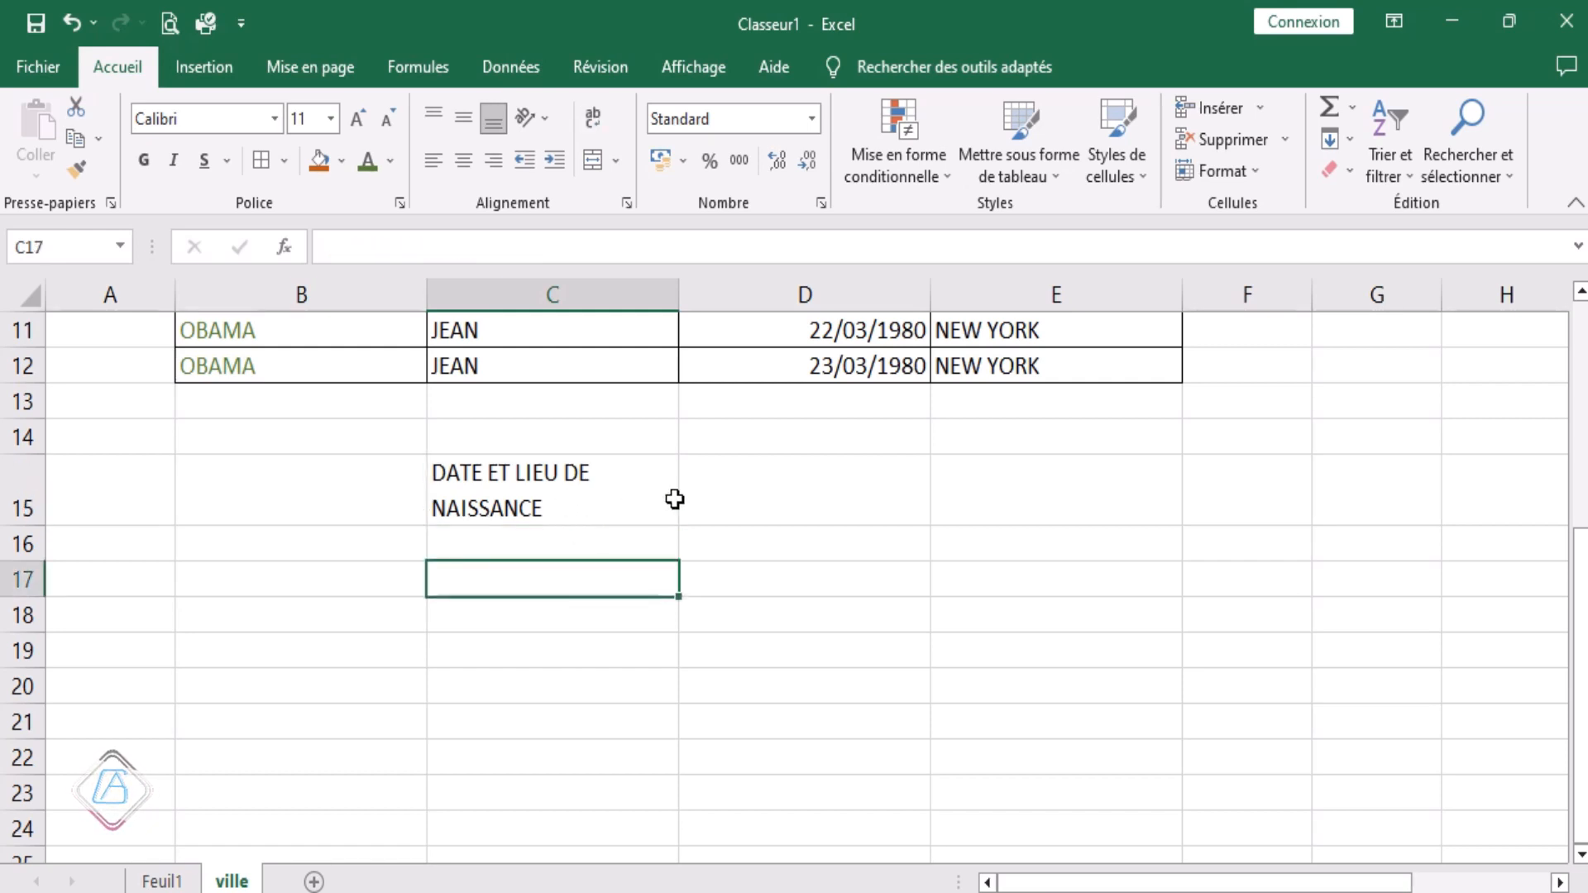
scroll(577, 523, "up", 3)
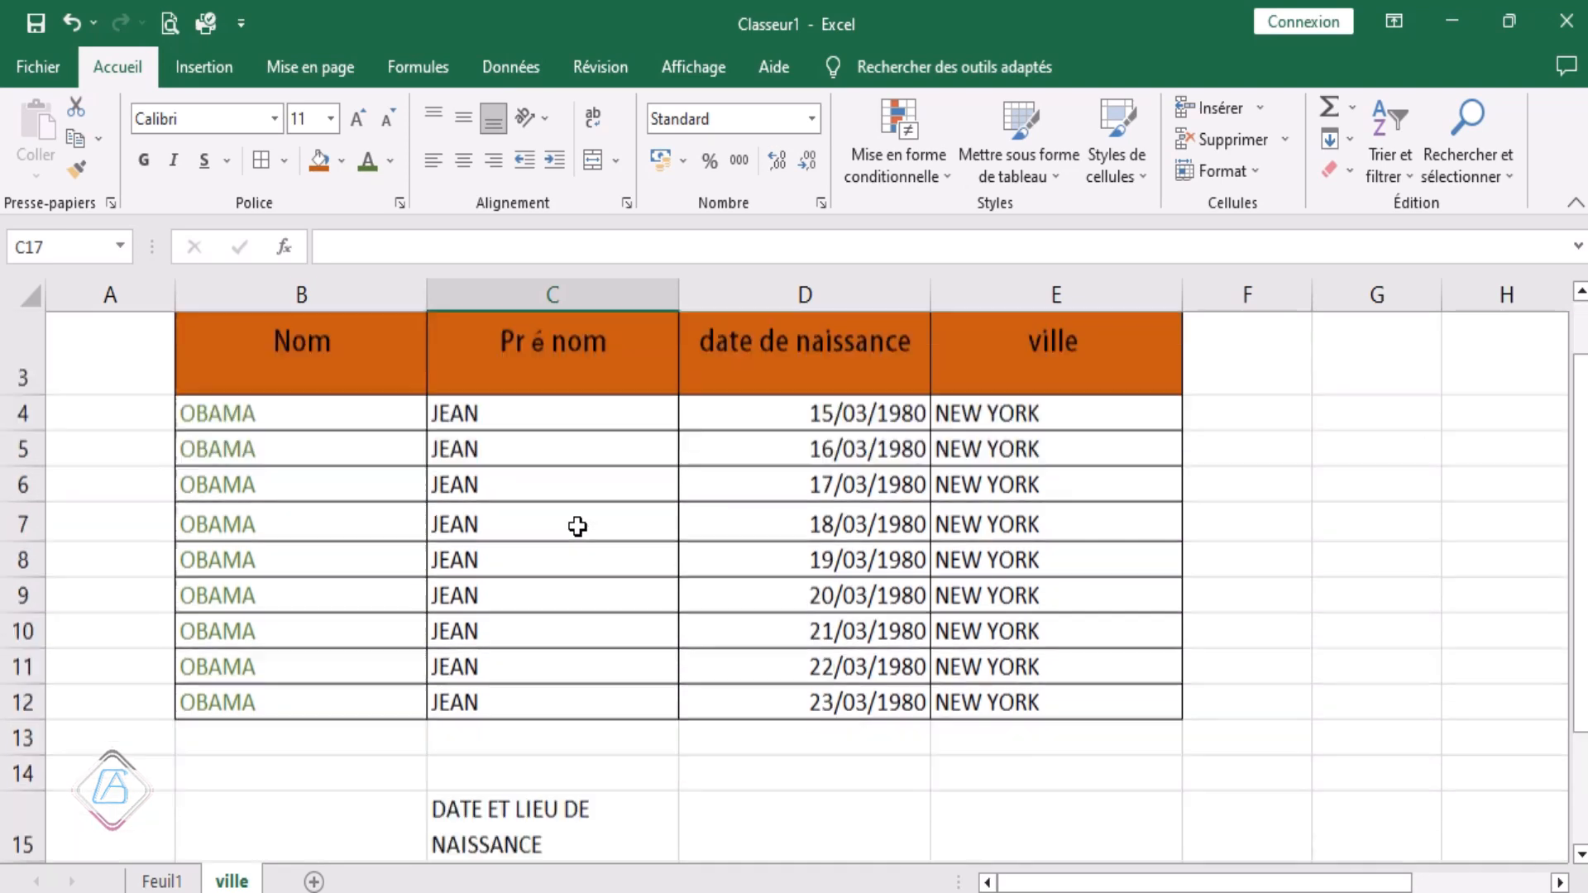
scroll(575, 525, "down", 3)
scroll(630, 535, "up", 2)
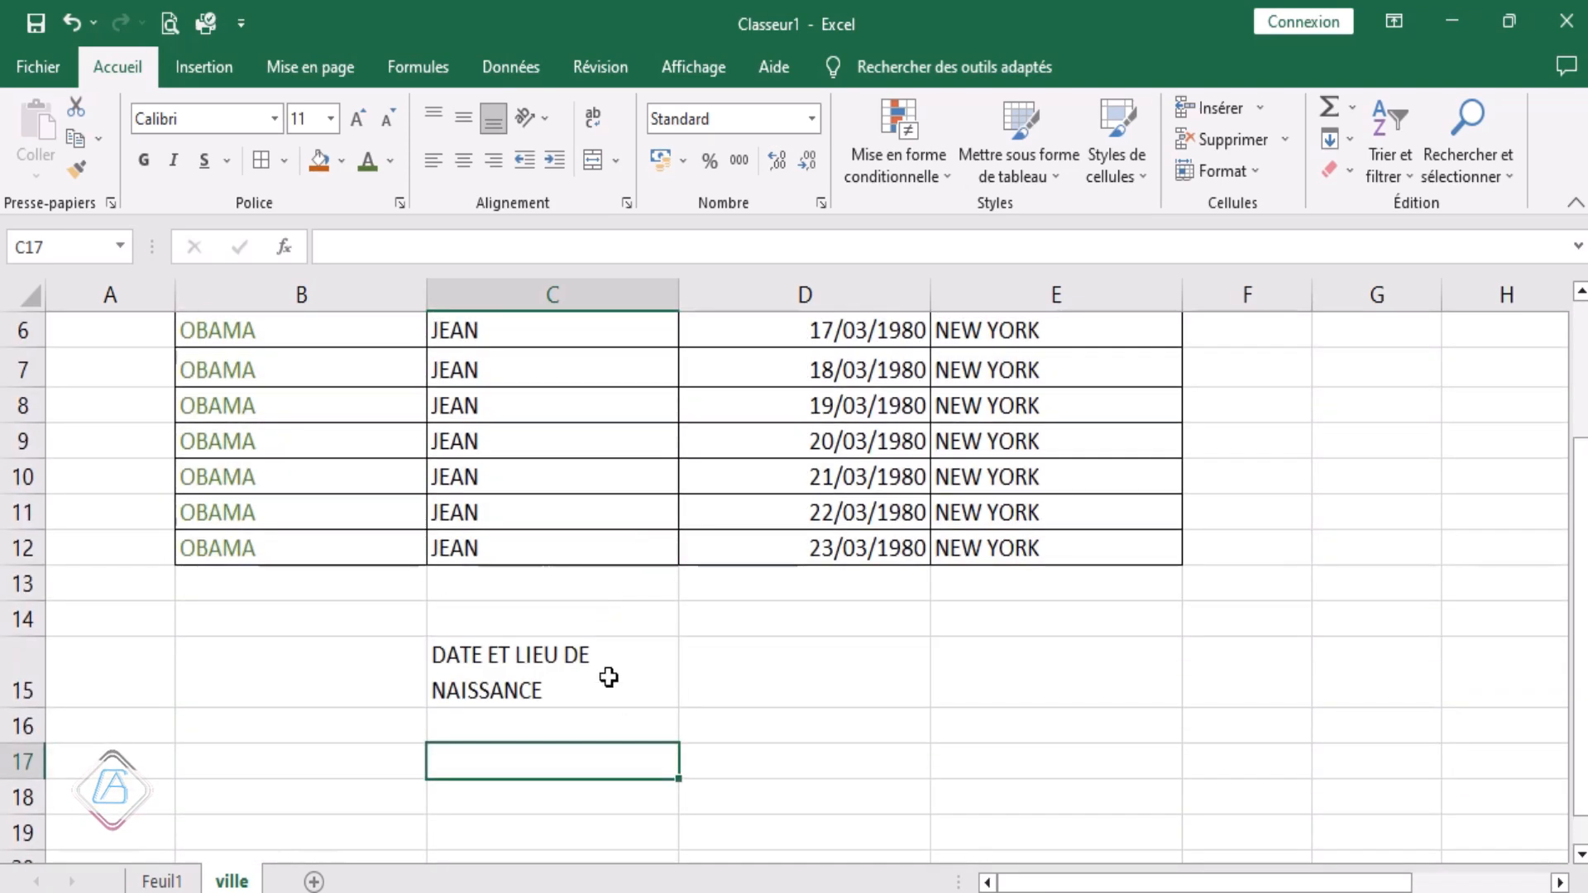
scroll(618, 702, "up", 2)
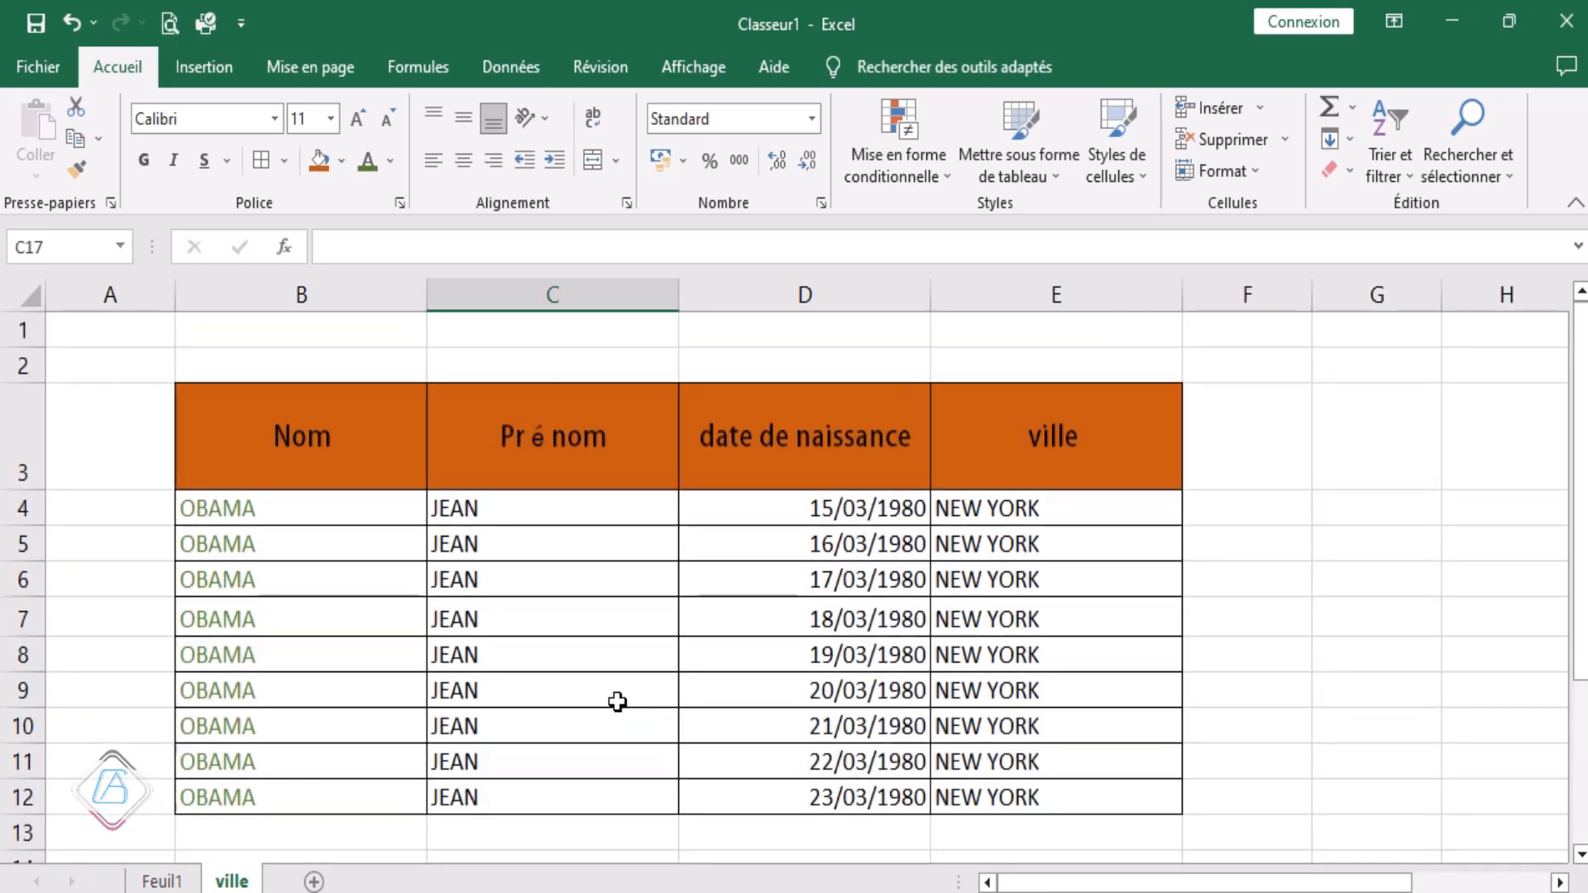
scroll(619, 700, "down", 2)
scroll(645, 659, "up", 2)
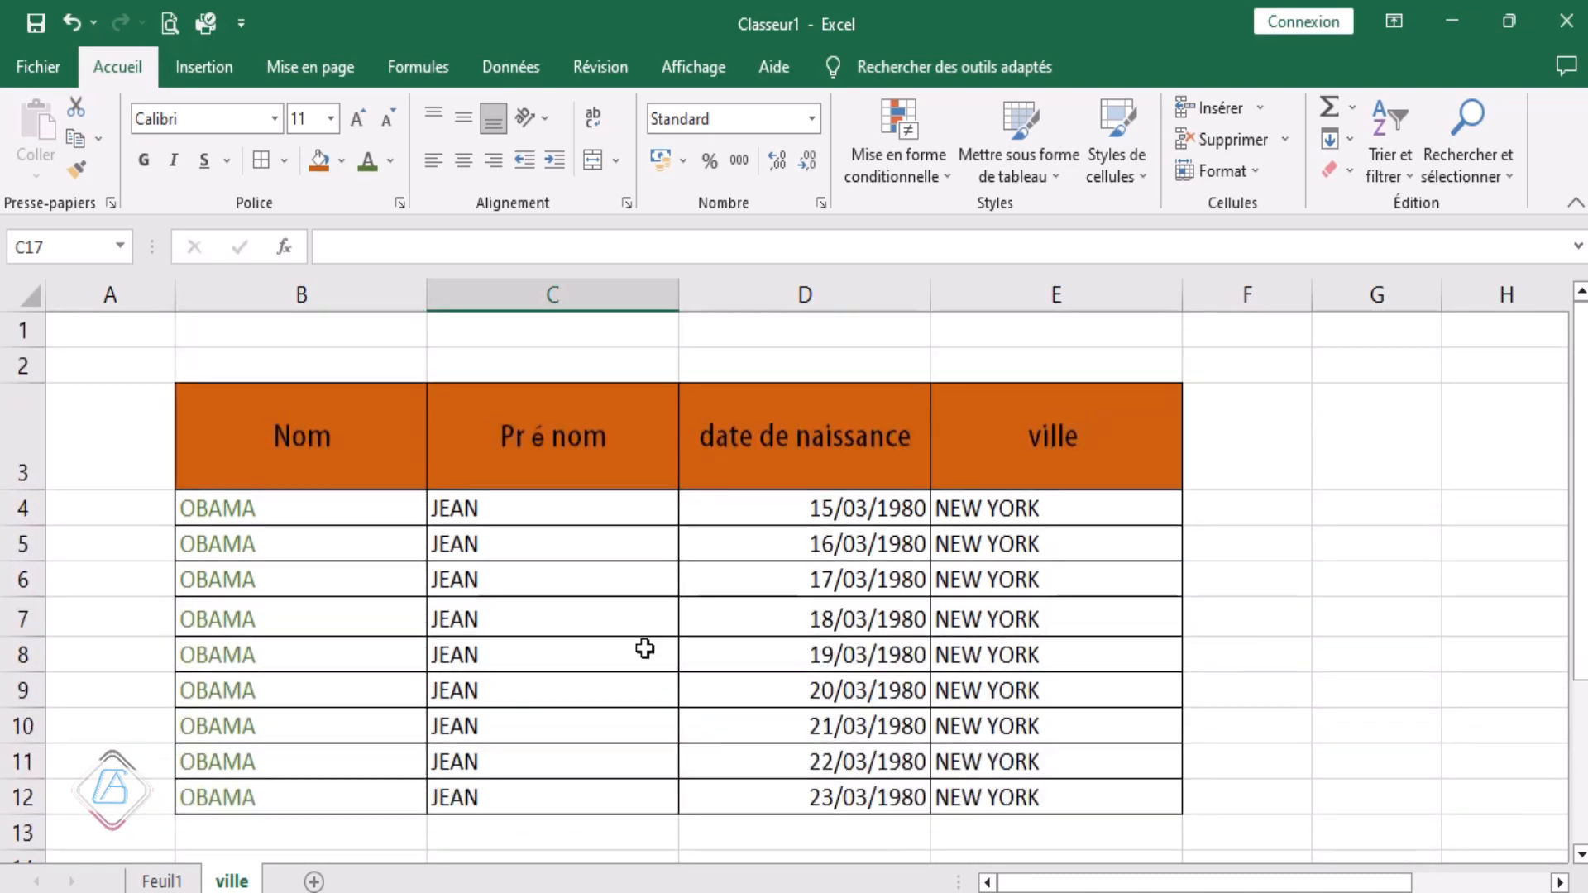
scroll(616, 647, "down", 2)
scroll(613, 670, "up", 2)
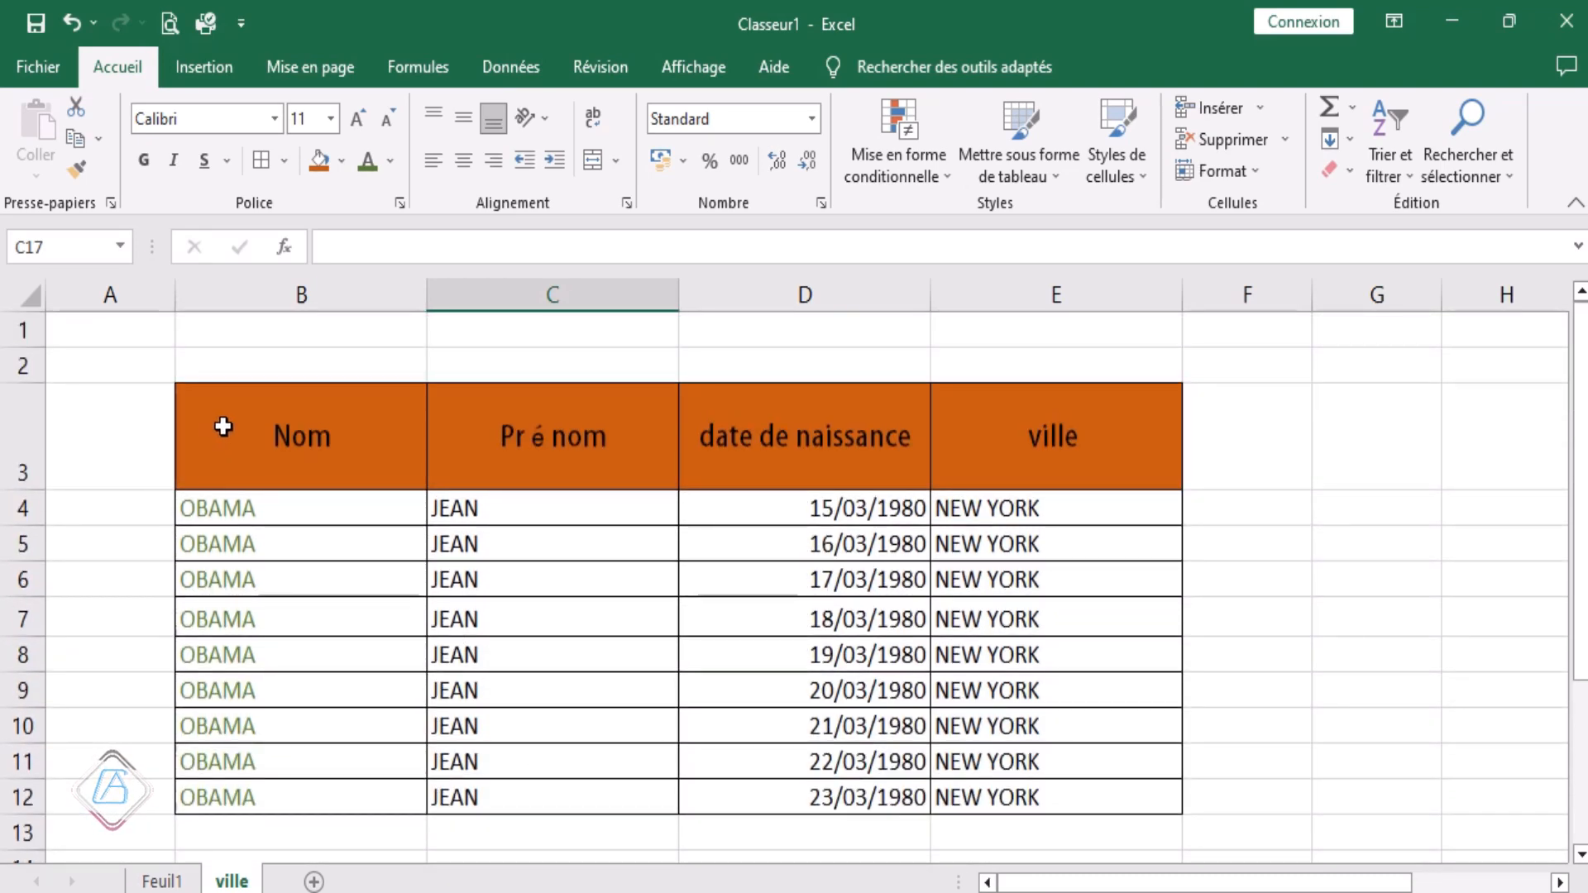
left_click_drag(223, 425, 1028, 794)
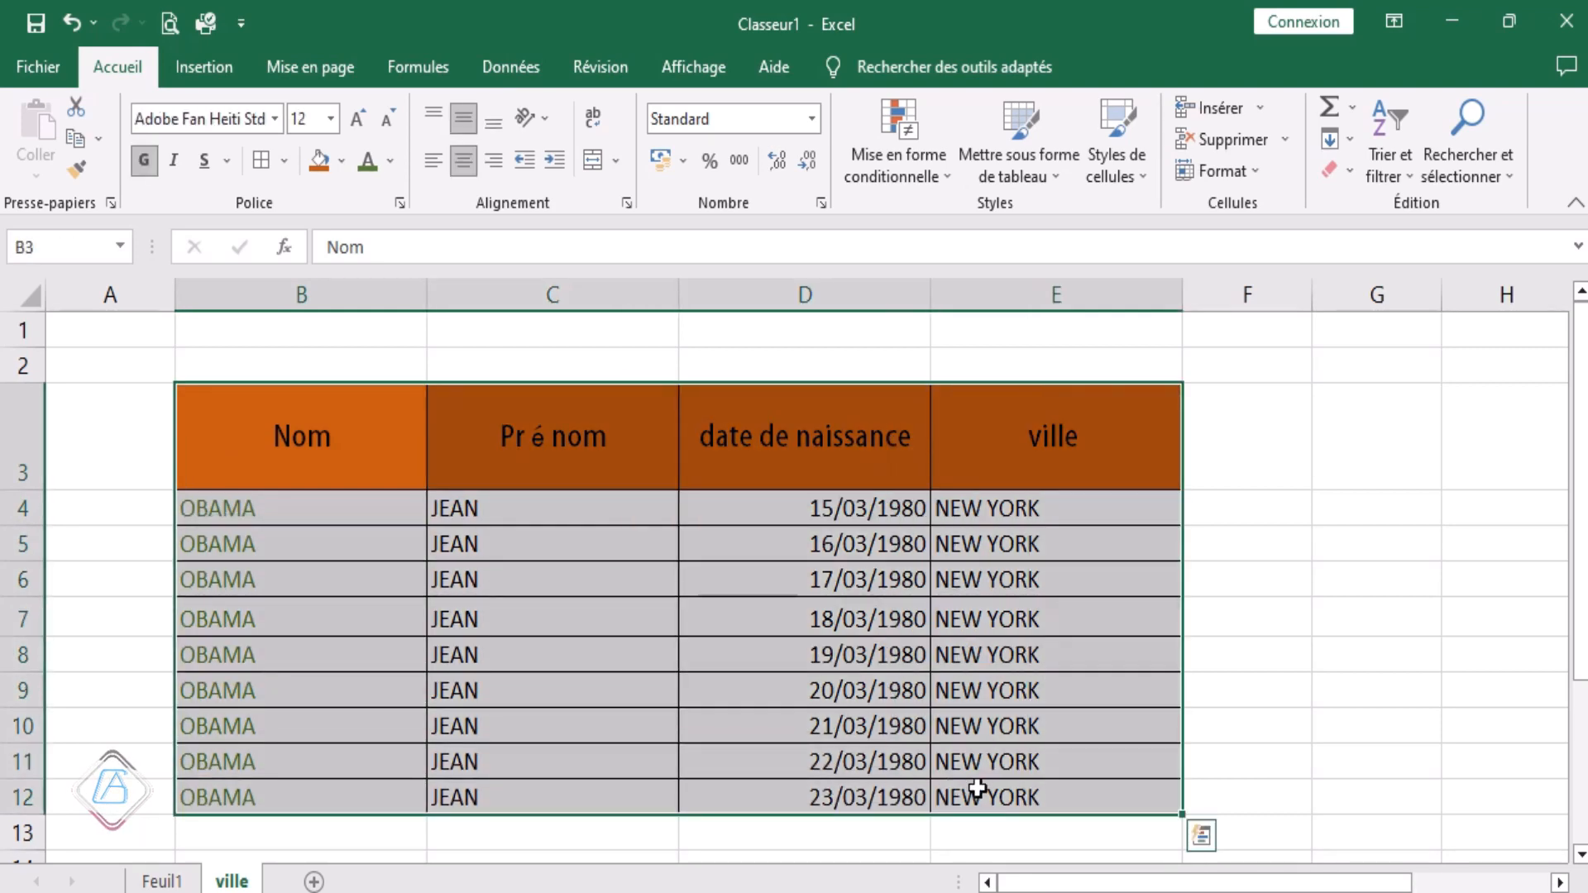
left_click(978, 765)
scroll(868, 717, "down", 2)
scroll(844, 709, "up", 2)
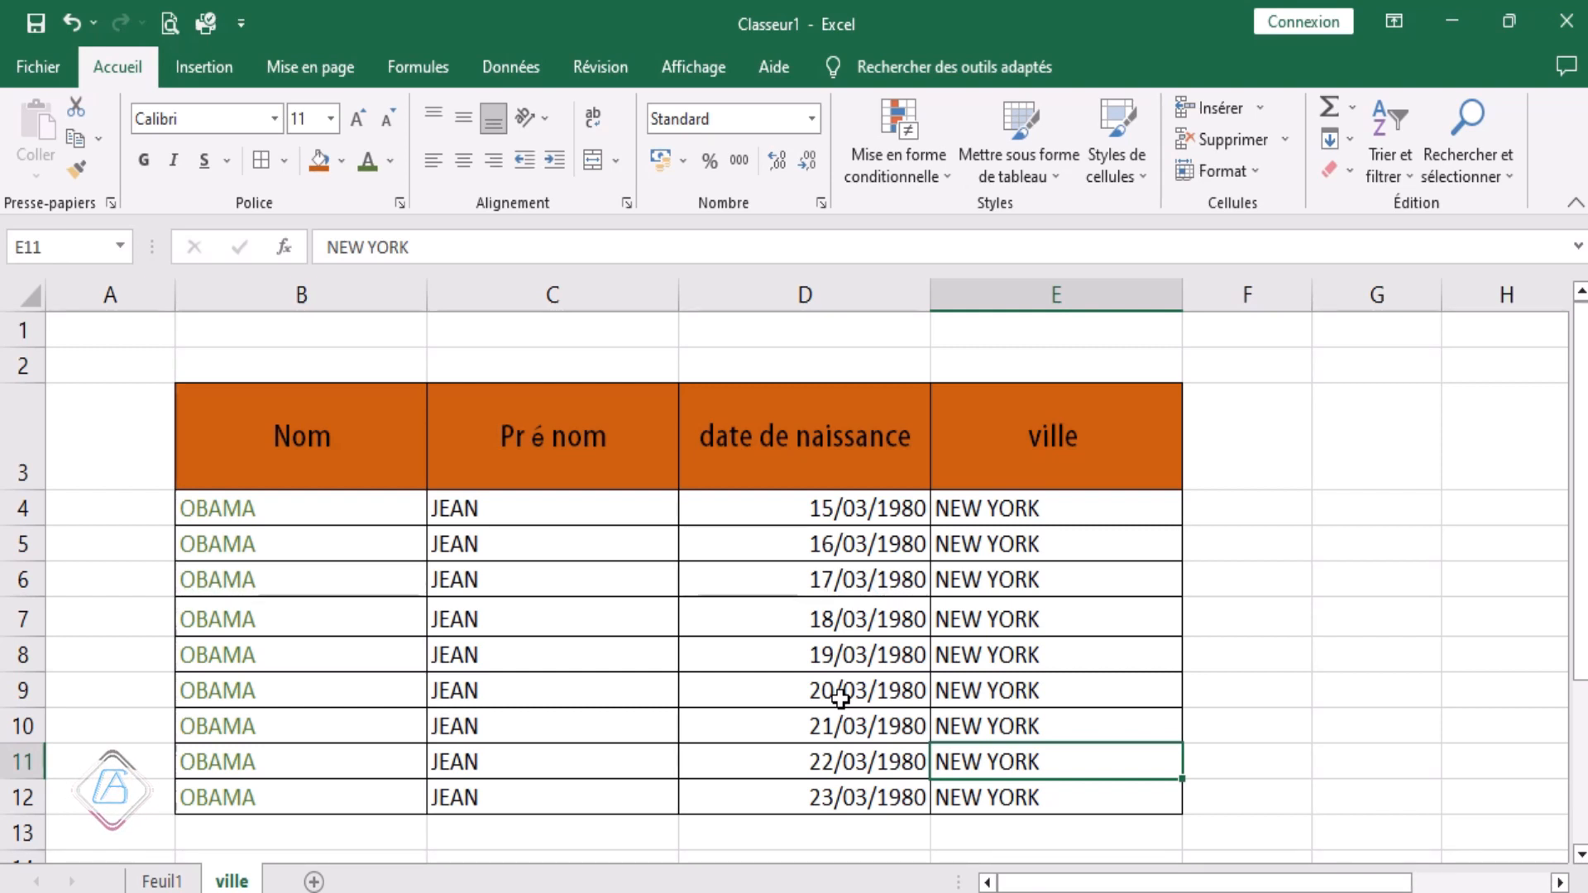
scroll(839, 699, "down", 2)
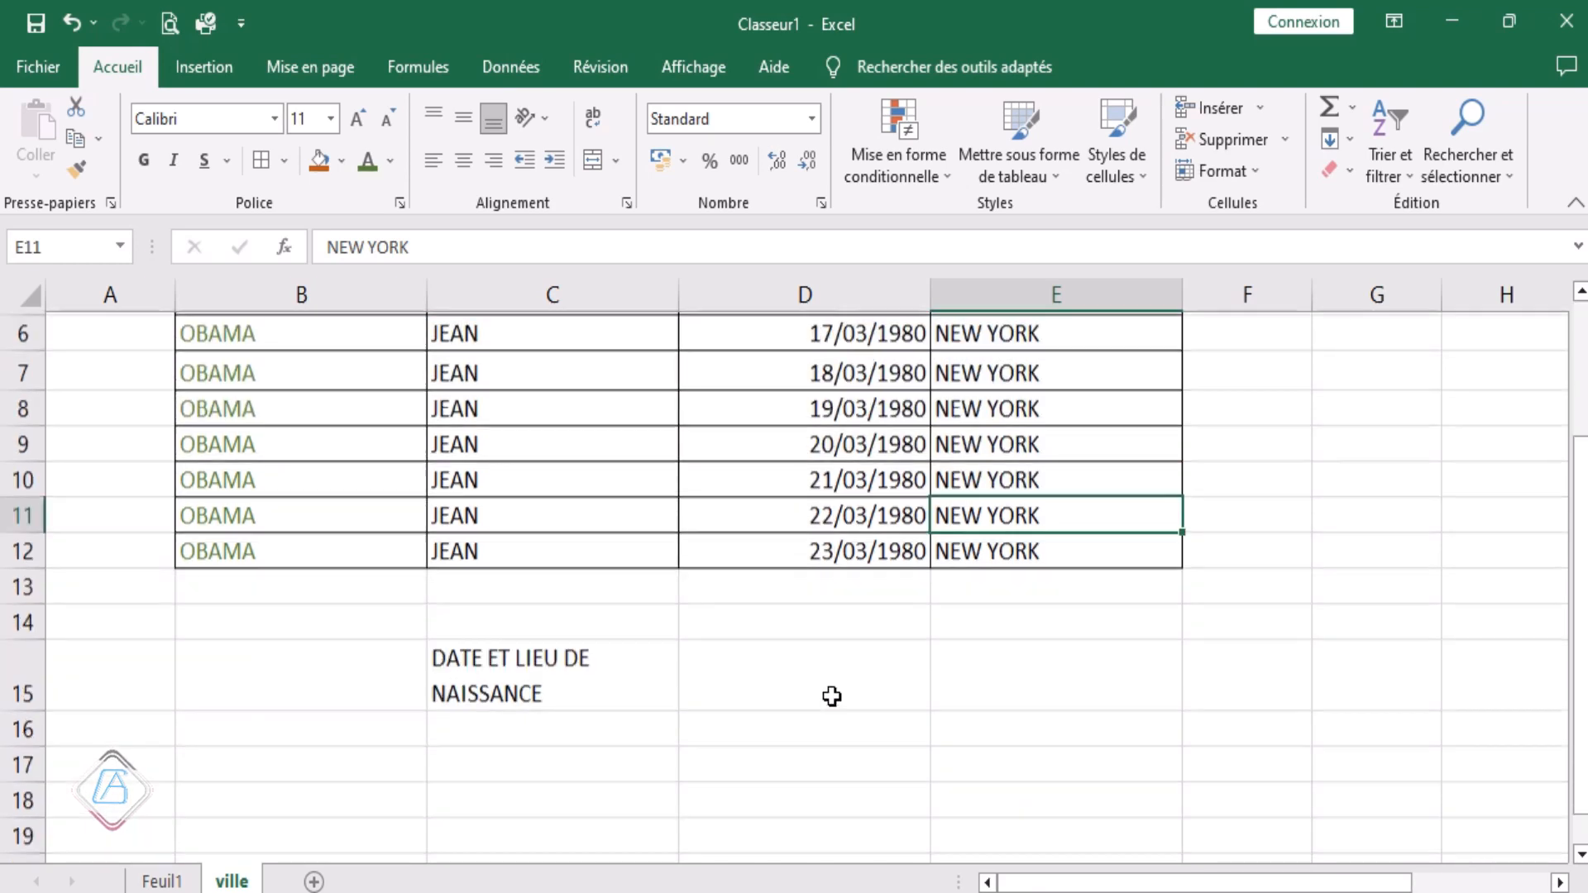
scroll(759, 703, "up", 2)
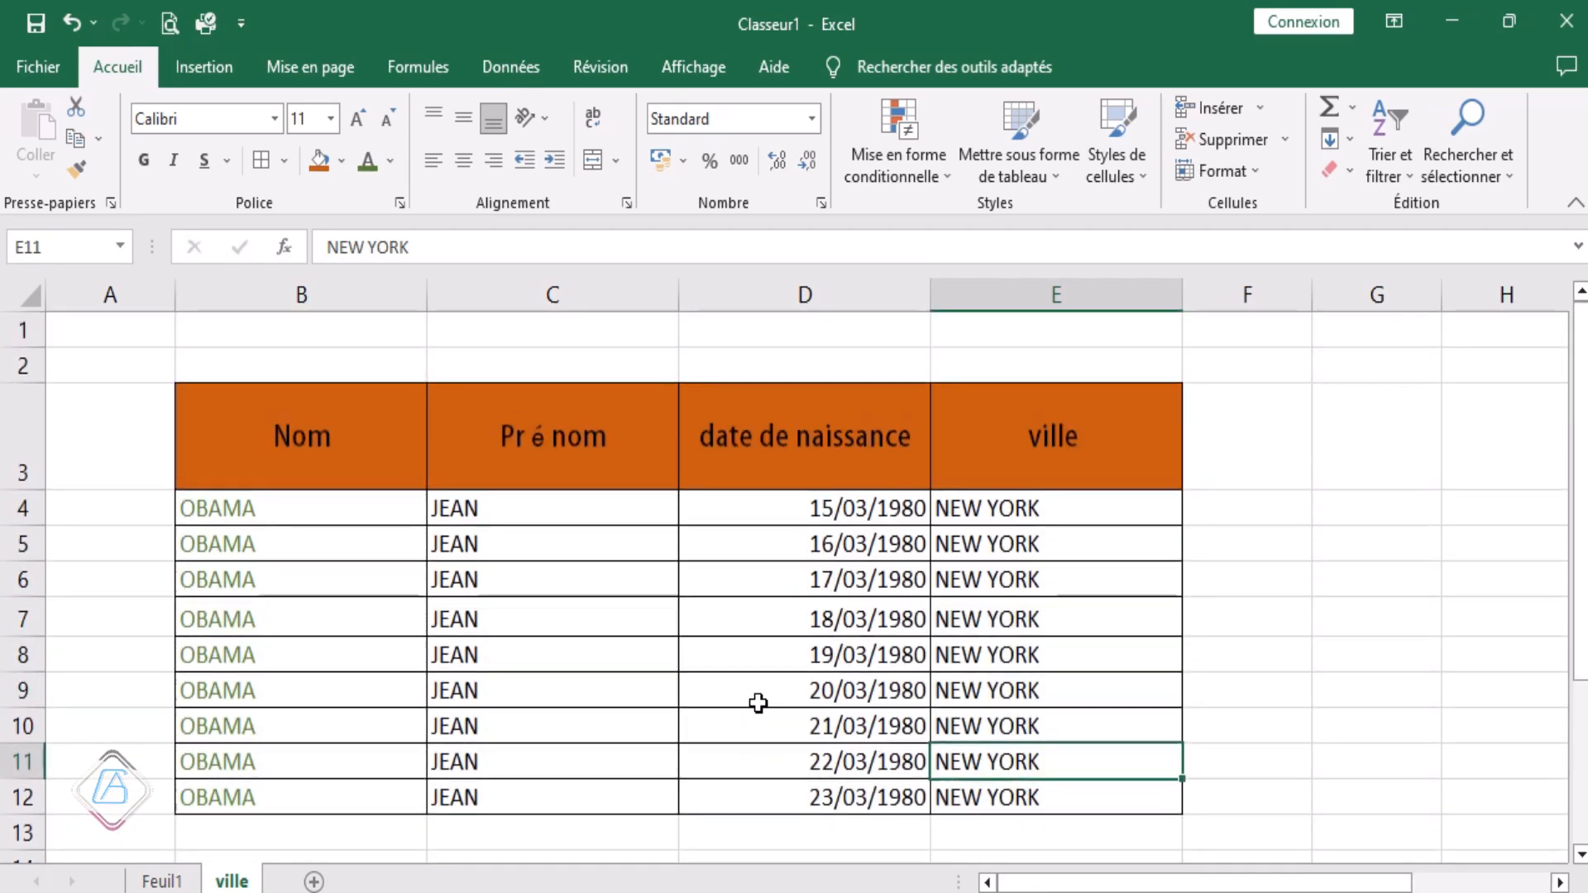
scroll(758, 703, "down", 2)
scroll(759, 705, "up", 2)
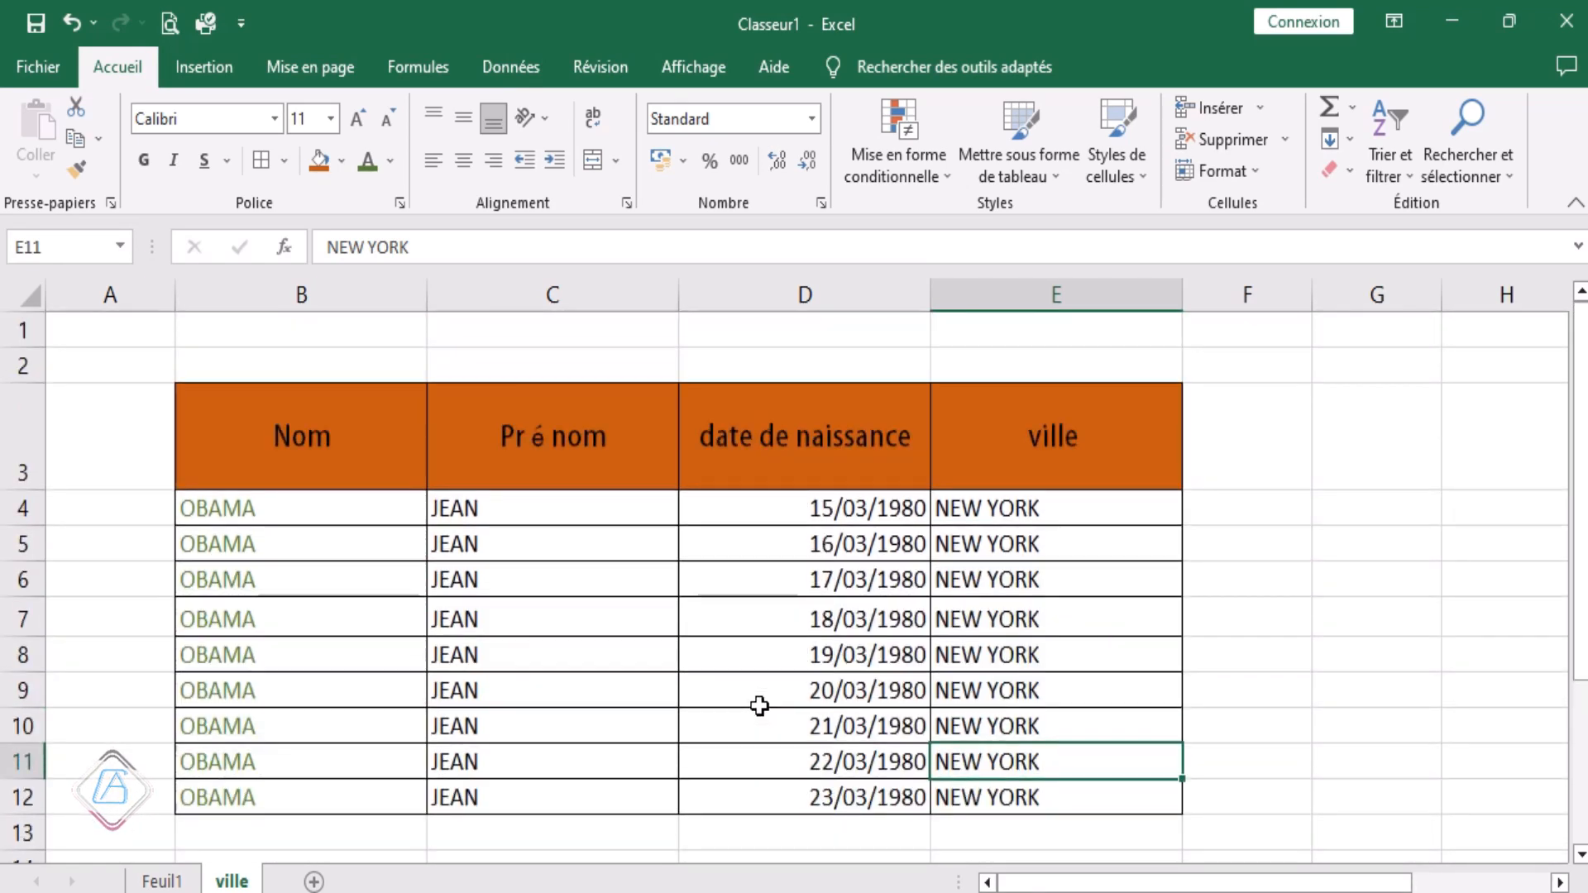
scroll(761, 703, "down", 2)
scroll(761, 704, "up", 2)
scroll(769, 704, "down", 2)
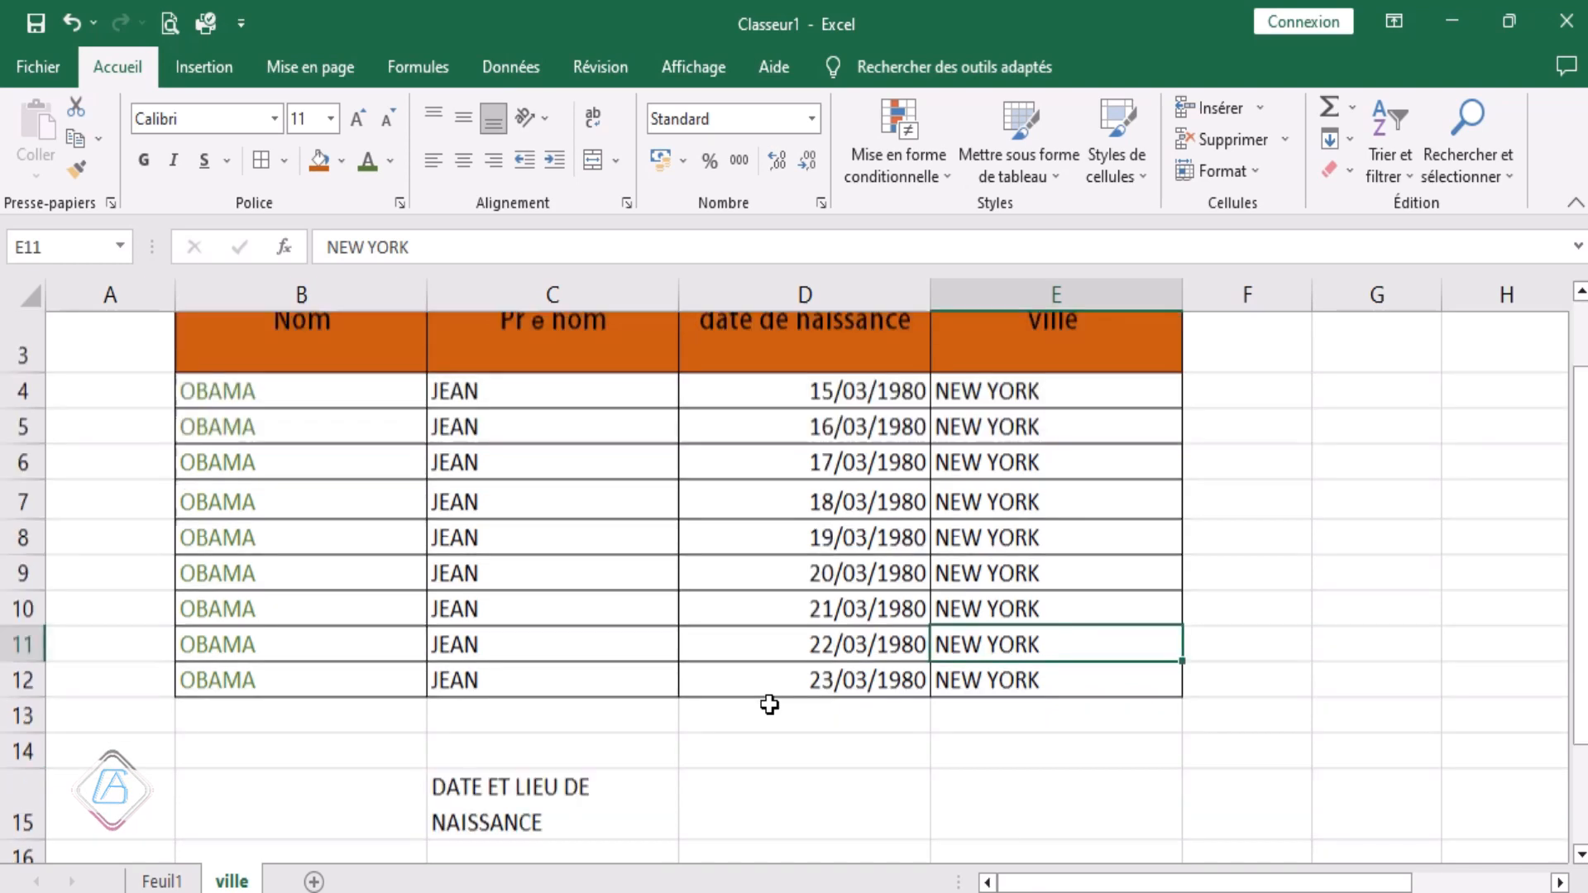
scroll(769, 704, "up", 2)
scroll(770, 705, "down", 2)
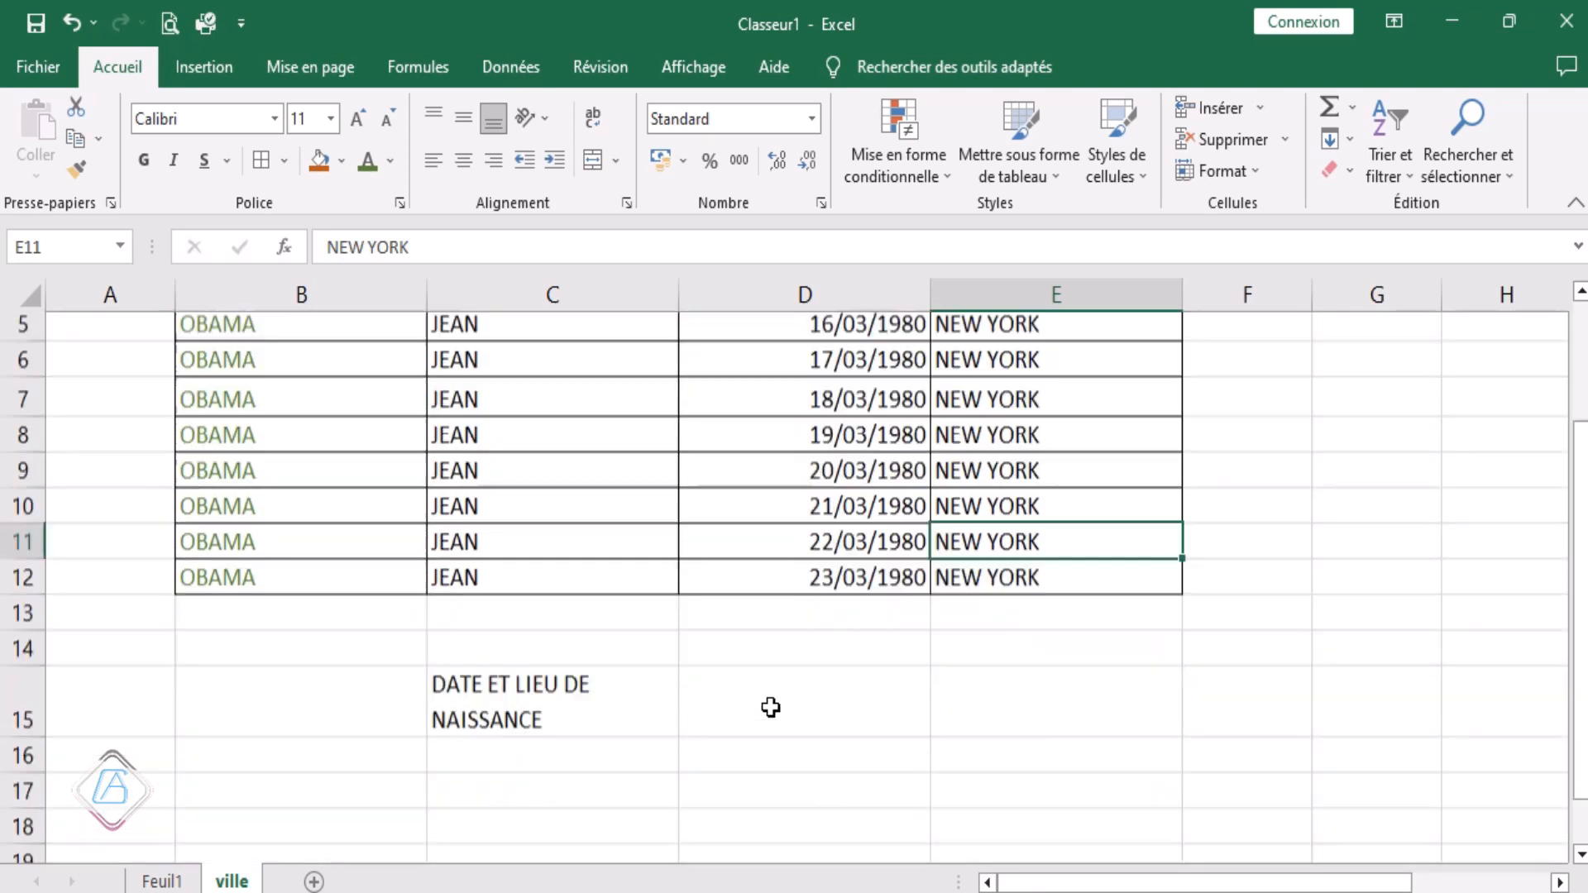
scroll(770, 705, "up", 2)
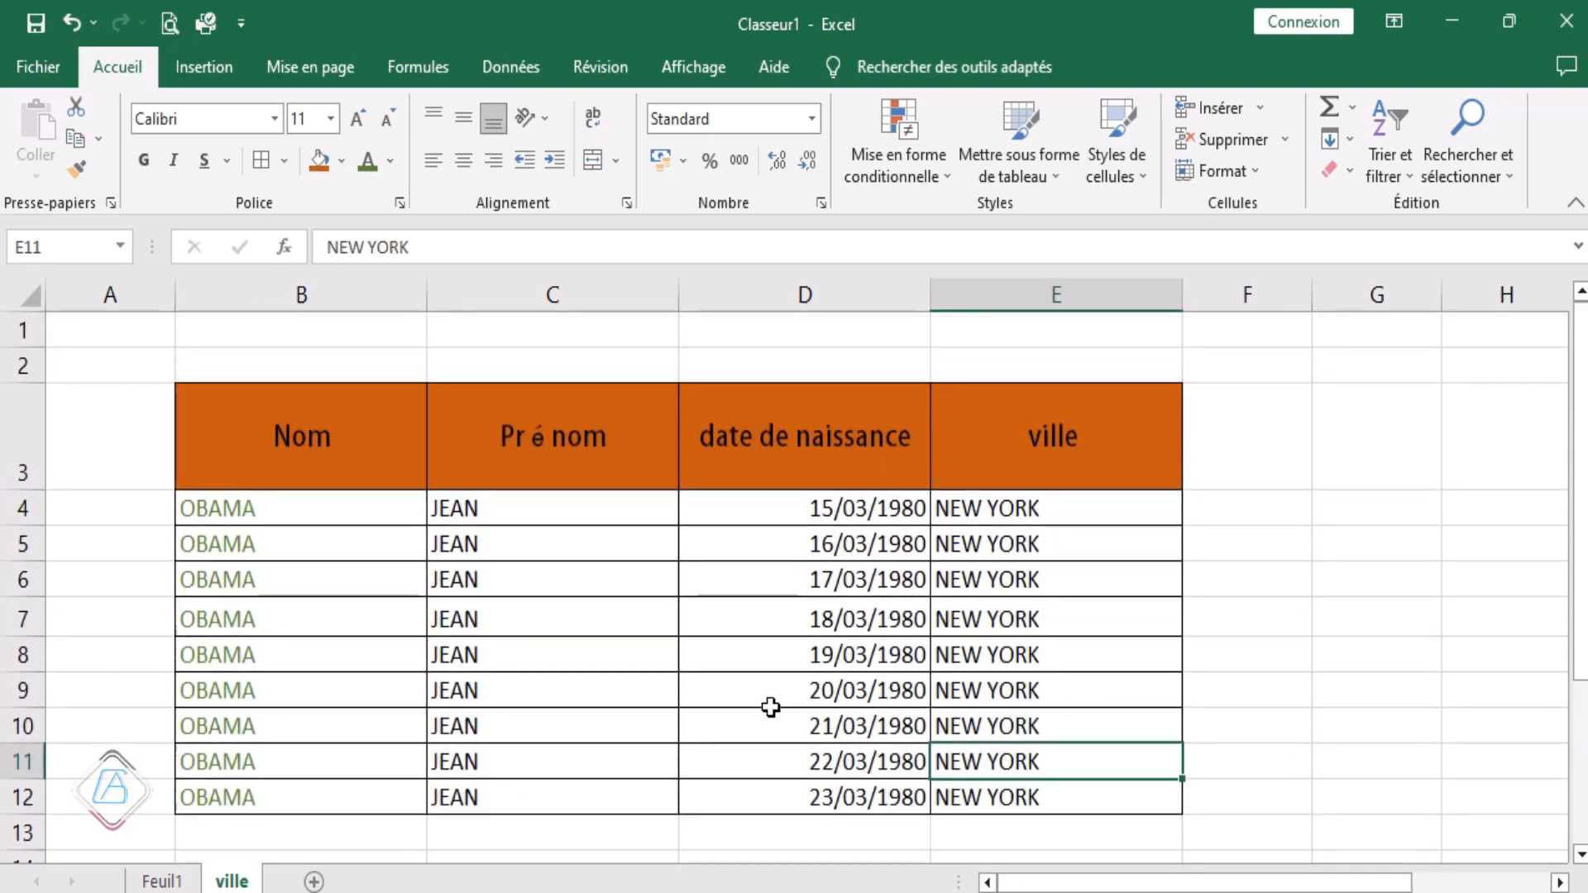